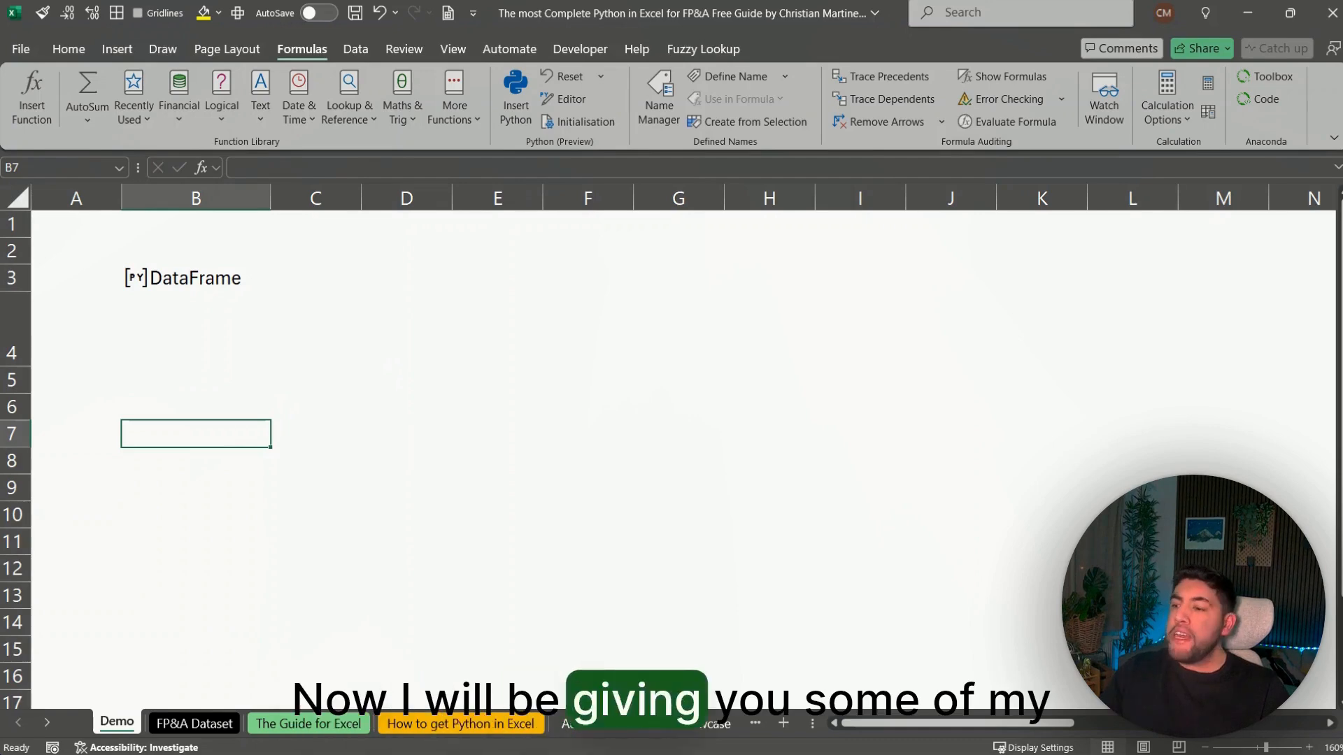
Read through the How to get Python in Excel sheet, covering version requirements, enabling steps and the availability link
{"action": "left_click", "coordinate": [447, 724]}
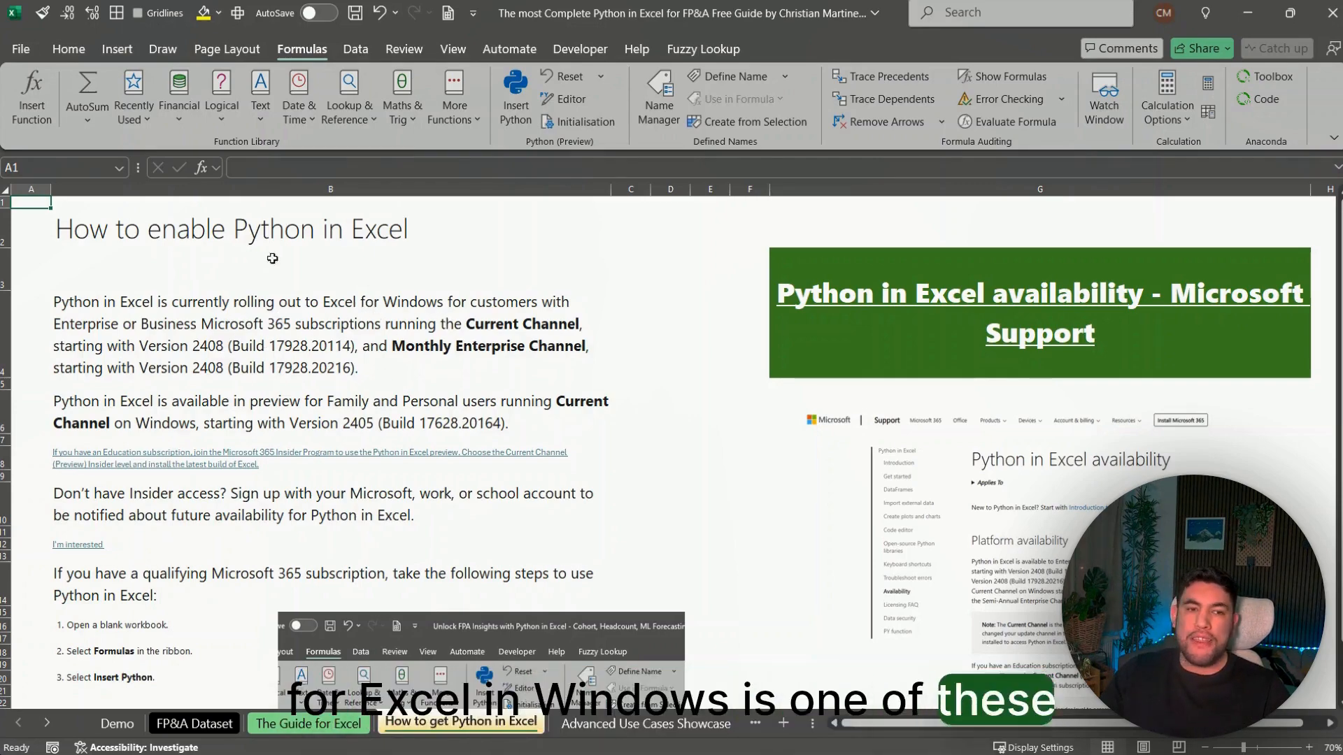
{"action": "scroll", "coordinate": [392, 388], "scroll_direction": "up", "scroll_amount": 3, "text": "ctrl"}
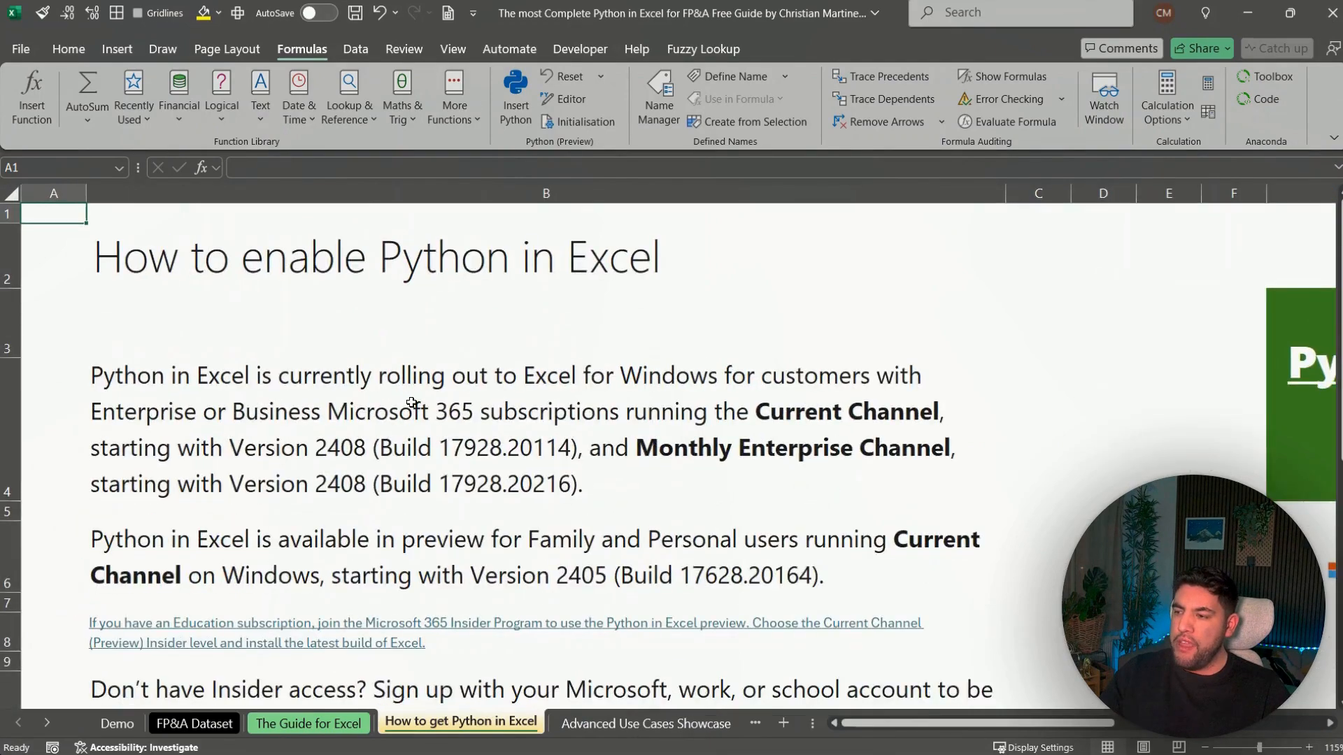
{"action": "scroll", "coordinate": [419, 406], "scroll_direction": "up", "scroll_amount": 1, "text": "ctrl"}
{"action": "scroll", "coordinate": [705, 379], "scroll_direction": "up", "scroll_amount": 1, "text": "ctrl"}
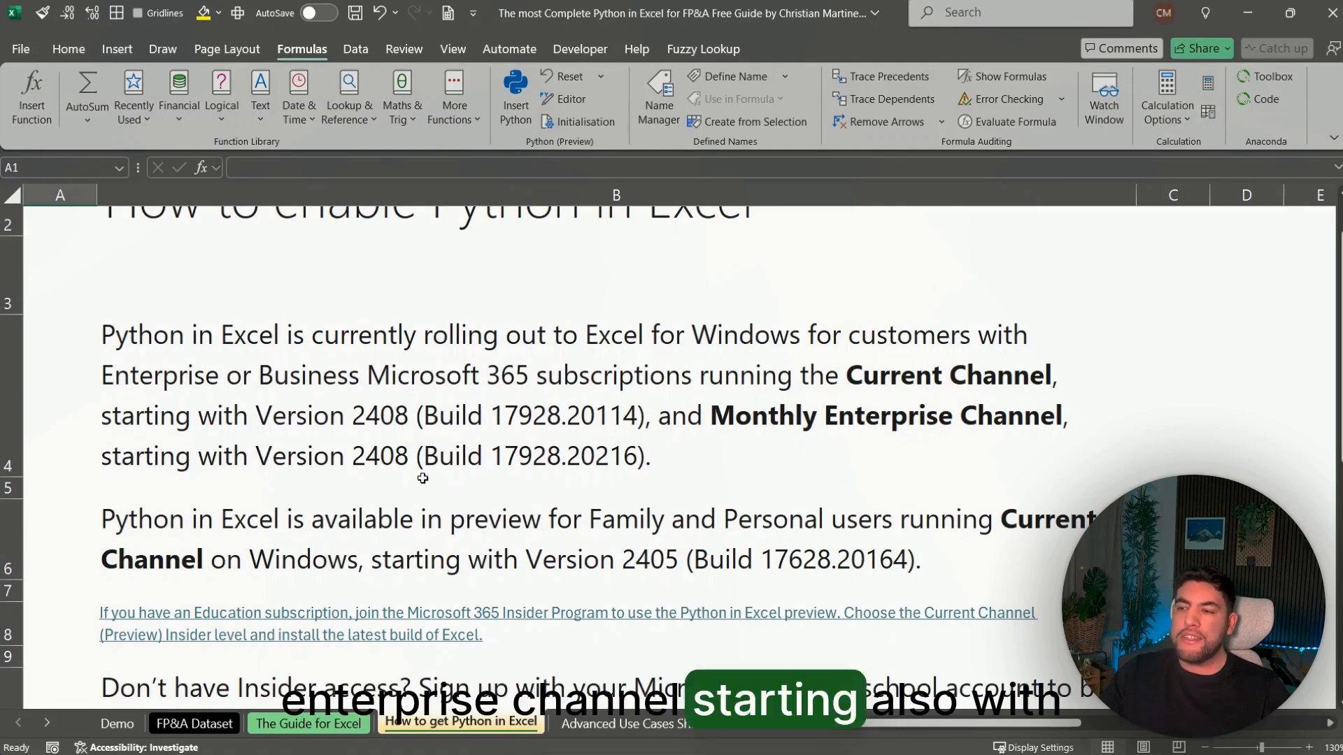
{"action": "scroll", "coordinate": [498, 464], "scroll_direction": "down", "scroll_amount": 1}
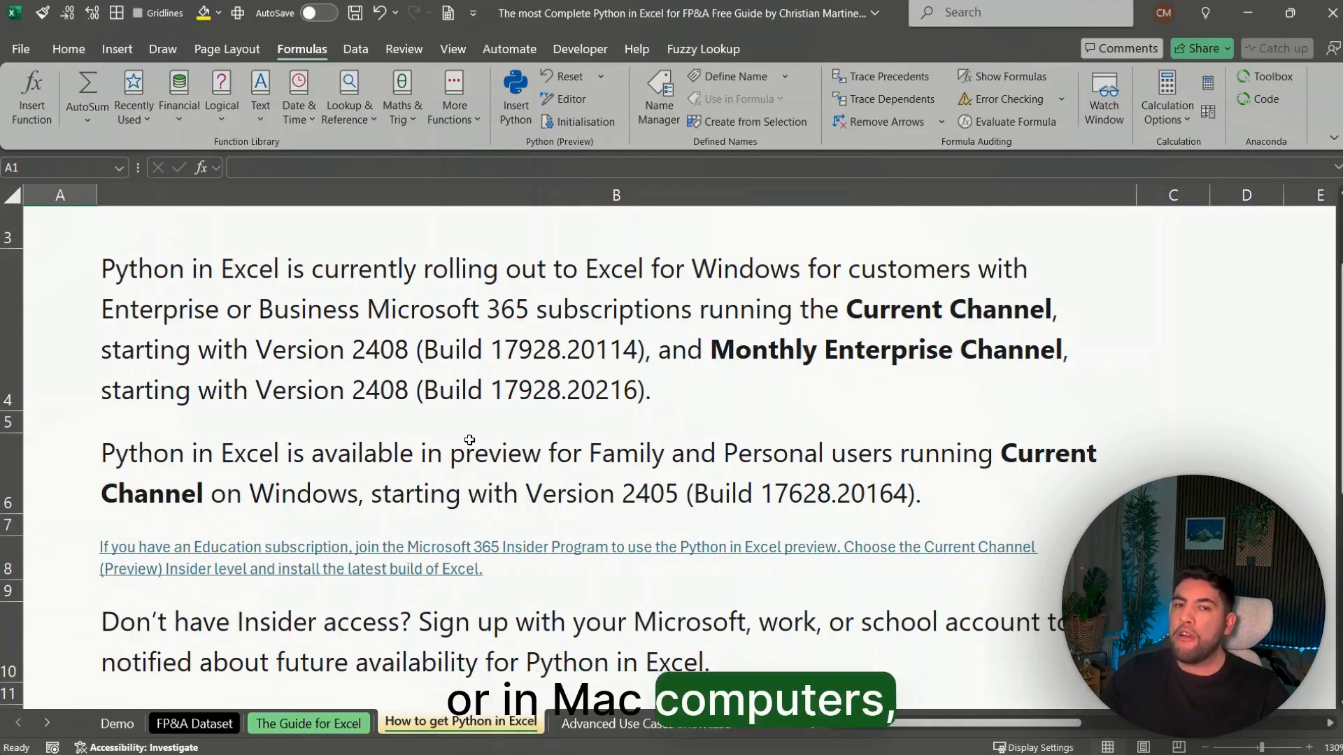
{"action": "scroll", "coordinate": [511, 482], "scroll_direction": "down", "scroll_amount": 1}
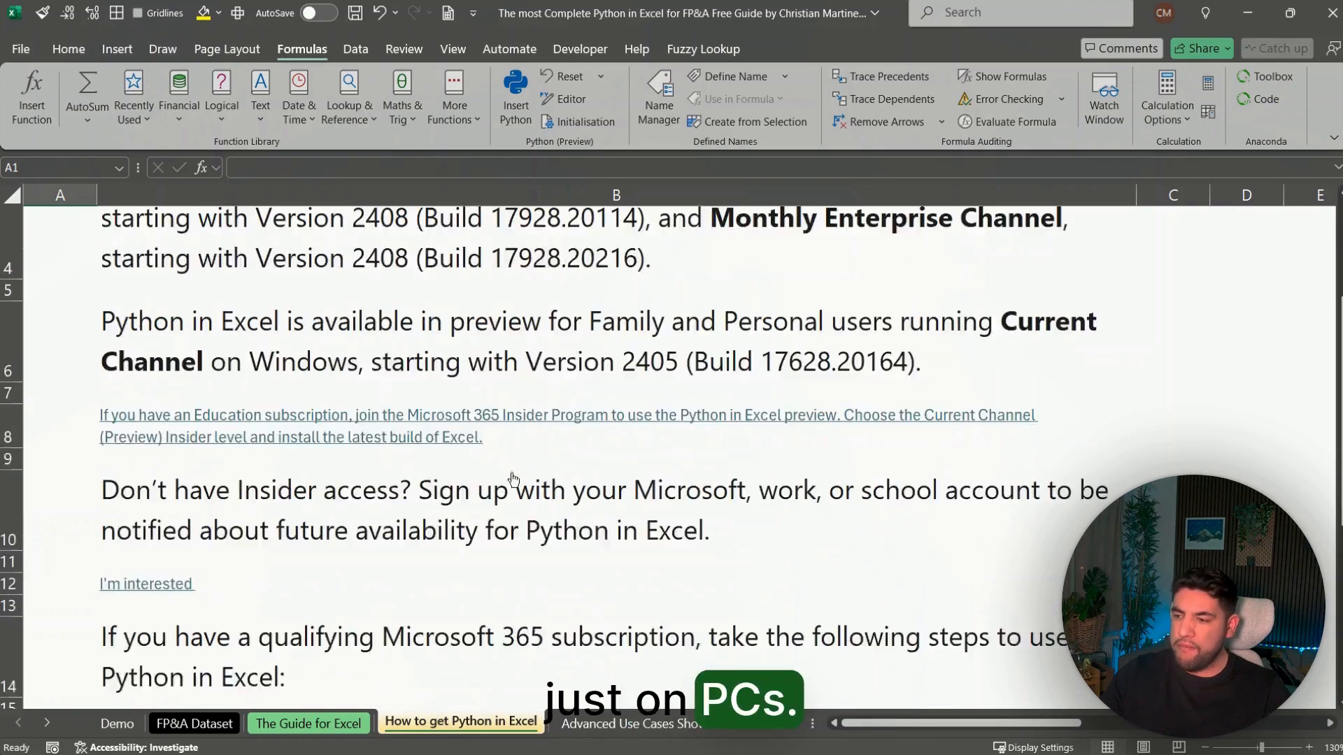
{"action": "scroll", "coordinate": [564, 470], "scroll_direction": "down", "scroll_amount": 3}
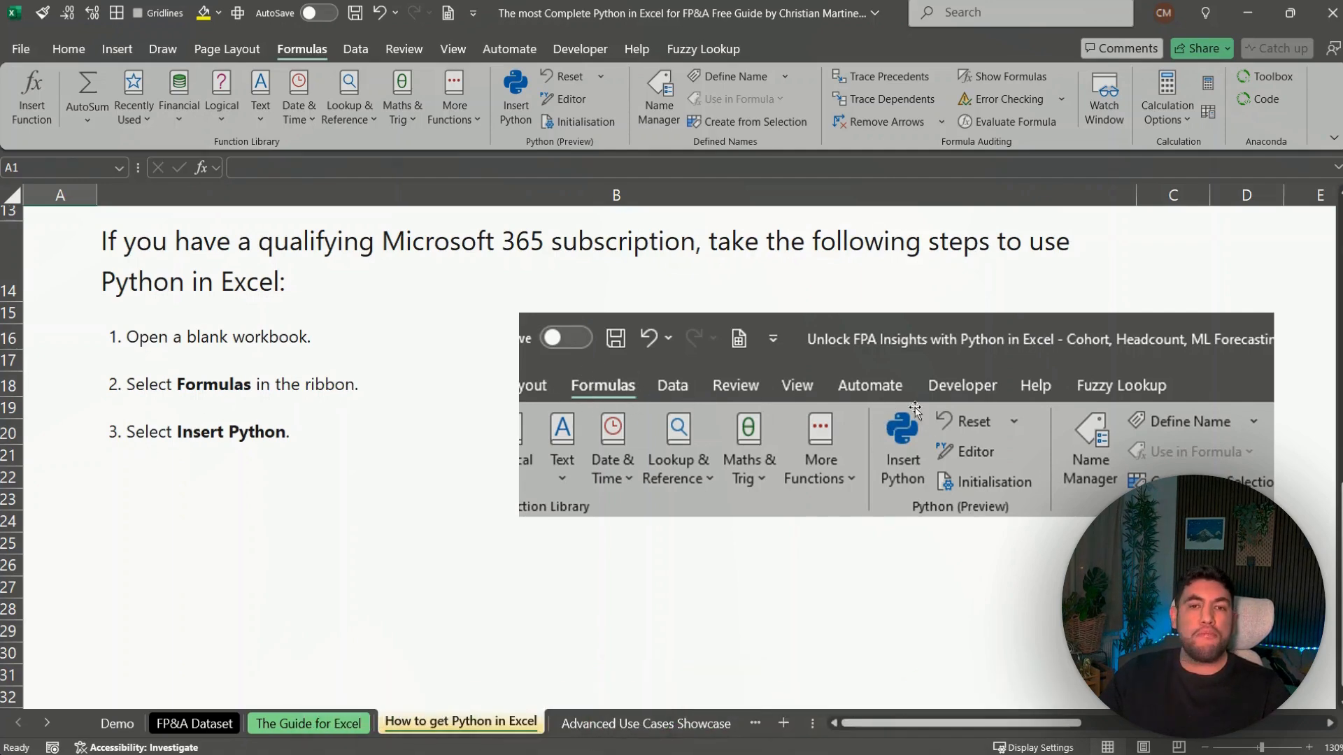
{"action": "scroll", "coordinate": [705, 412], "scroll_direction": "down", "scroll_amount": 3}
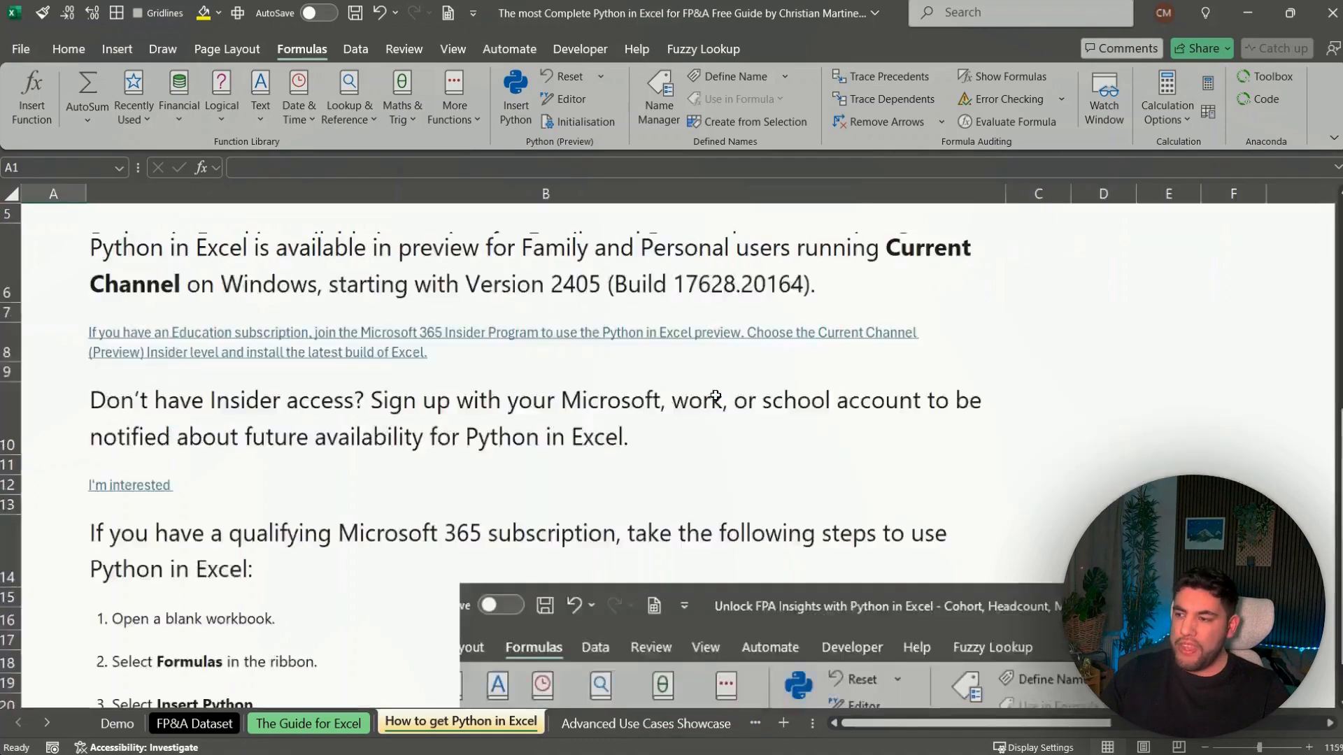
{"action": "scroll", "coordinate": [833, 389], "scroll_direction": "up", "scroll_amount": 3}
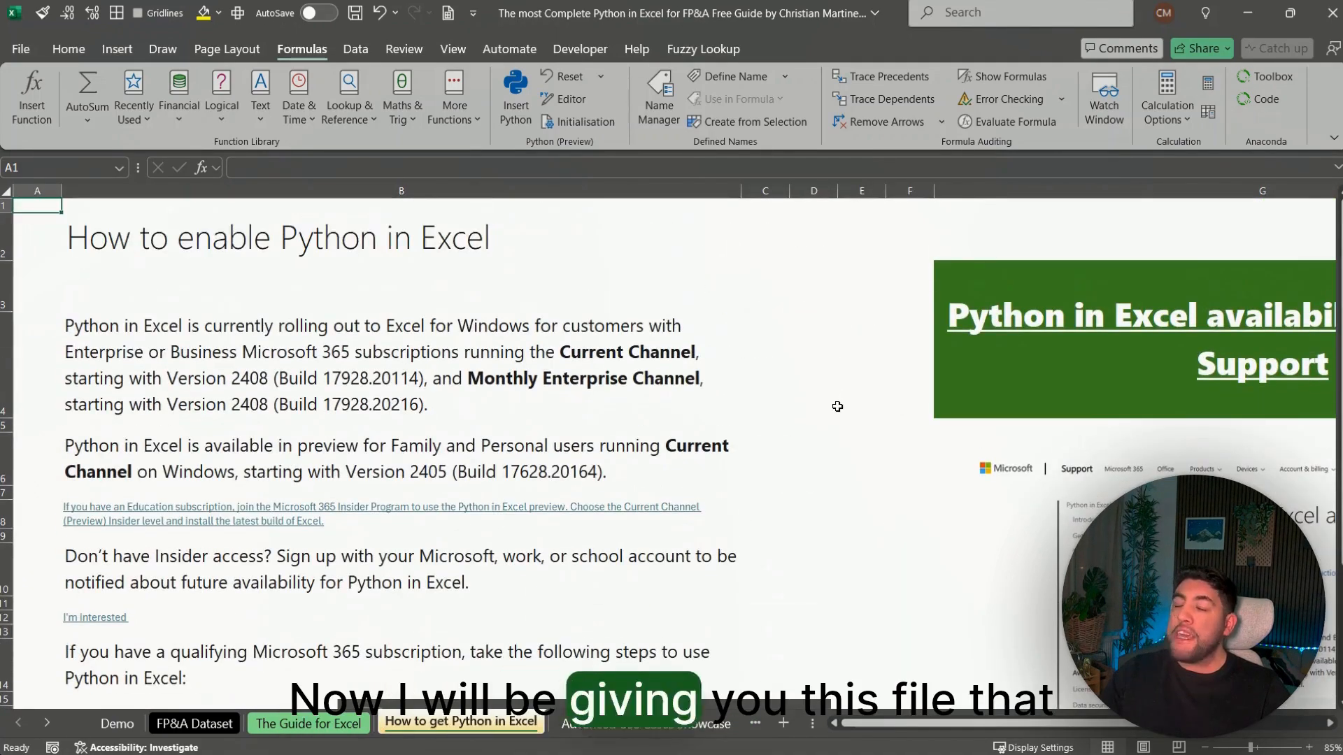
{"action": "scroll", "coordinate": [818, 412], "scroll_direction": "down", "scroll_amount": 1}
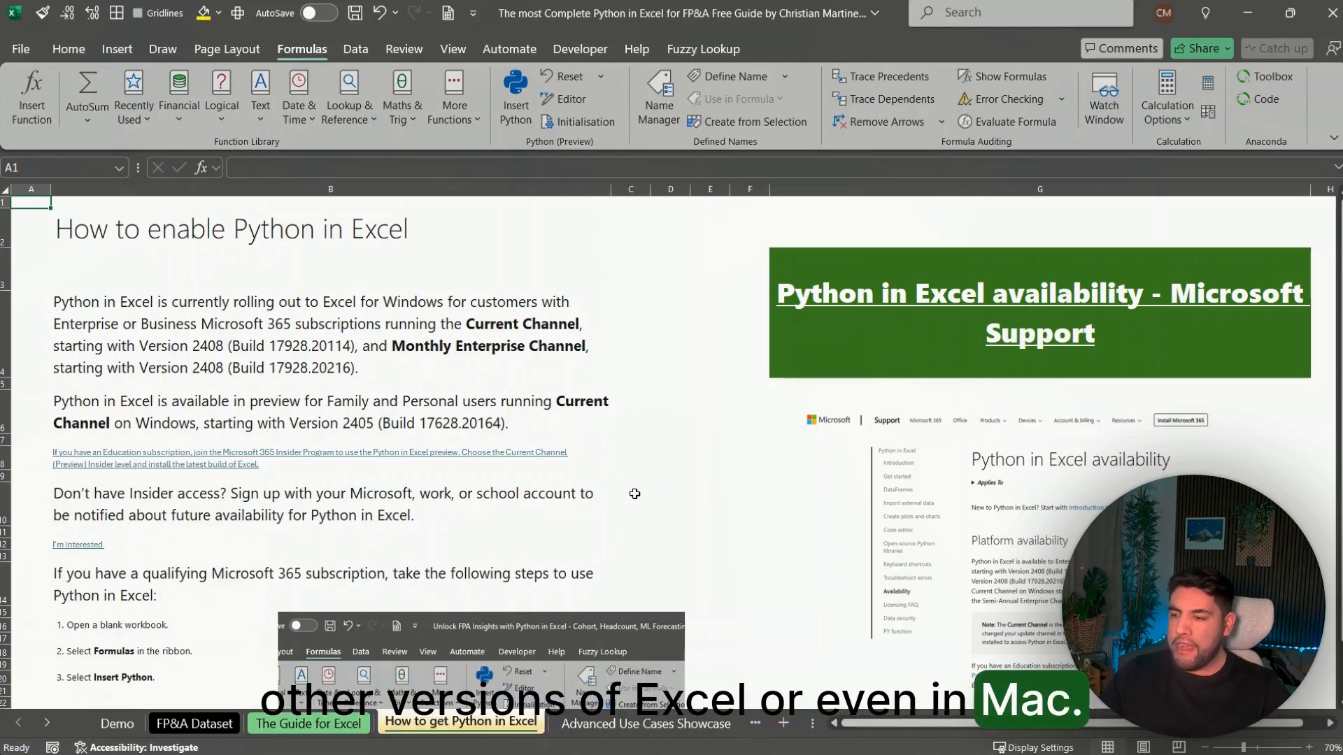
{"action": "left_click", "coordinate": [778, 492]}
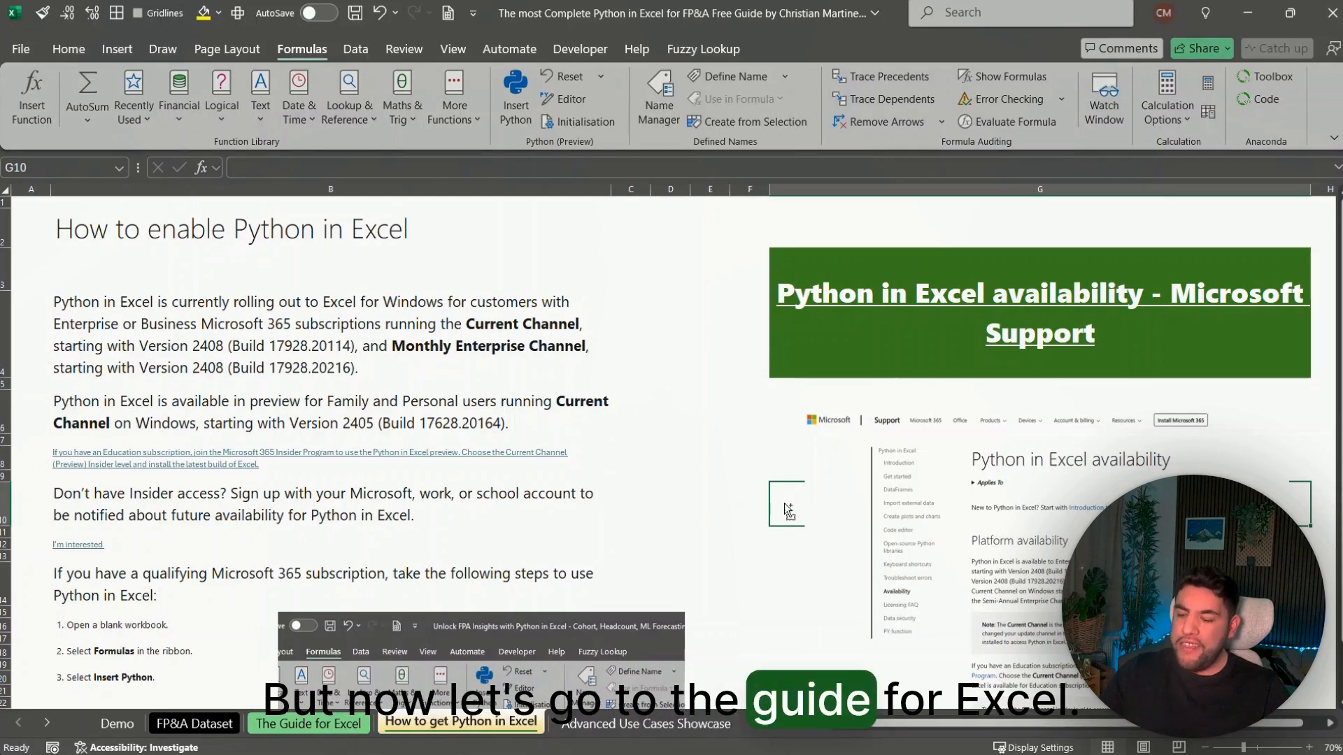
Look over the opening section of The Guide for Excel sheet and the column headers of the FP&A Dataset sheet
{"action": "key", "text": "ctrl+Page_Up"}
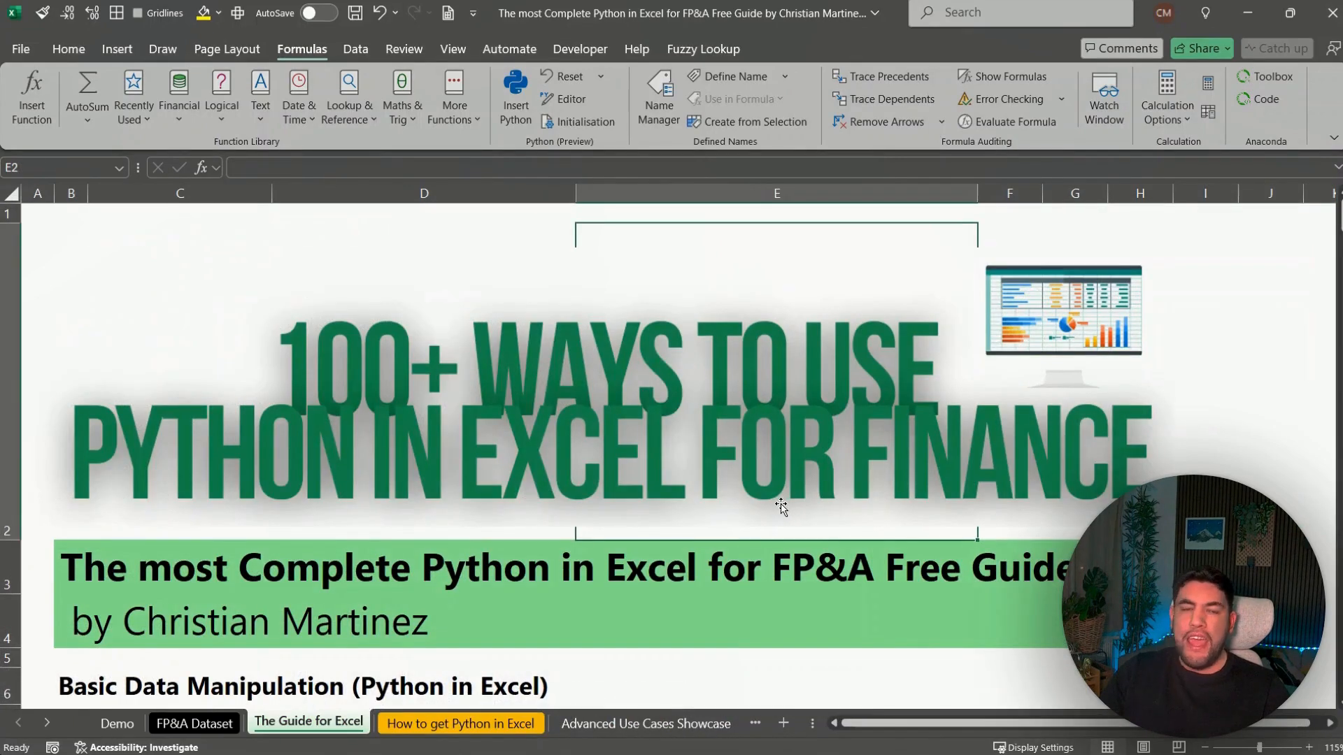
{"action": "scroll", "coordinate": [809, 402], "scroll_direction": "down", "scroll_amount": 3}
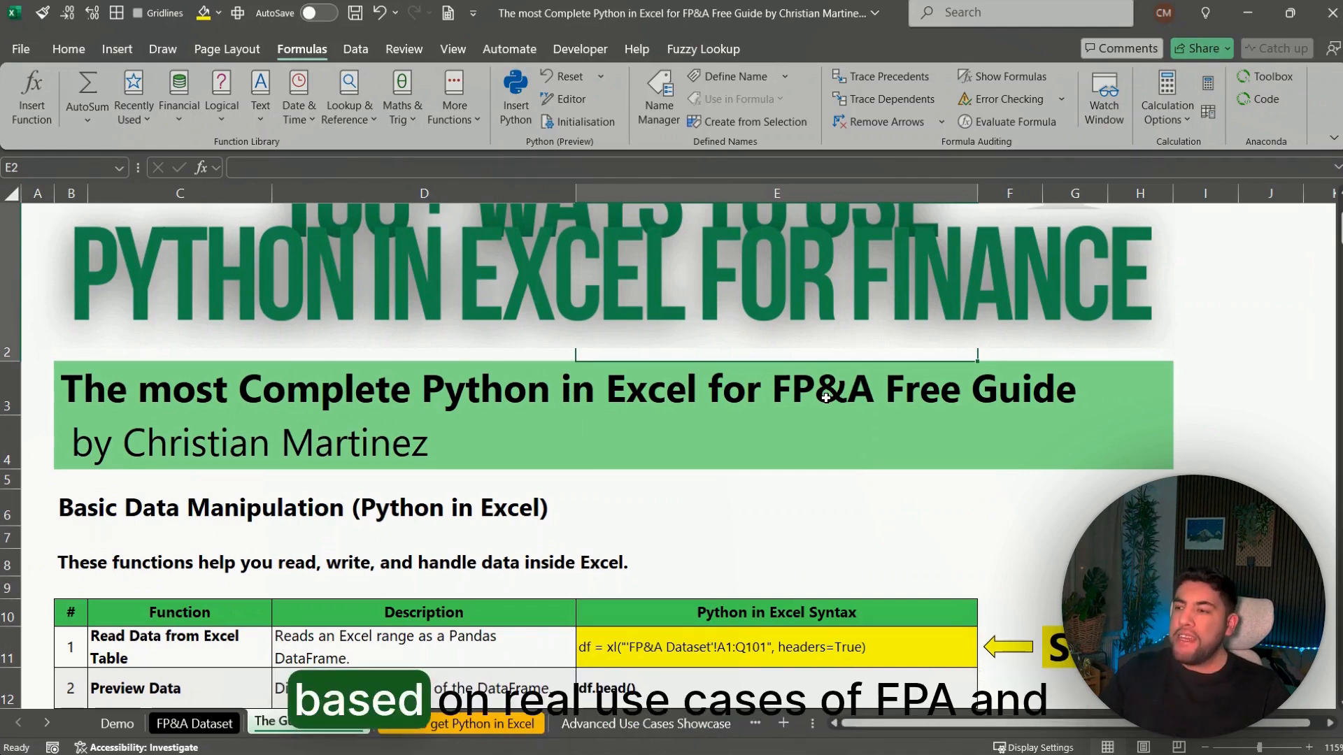
{"action": "scroll", "coordinate": [954, 376], "scroll_direction": "up", "scroll_amount": 2}
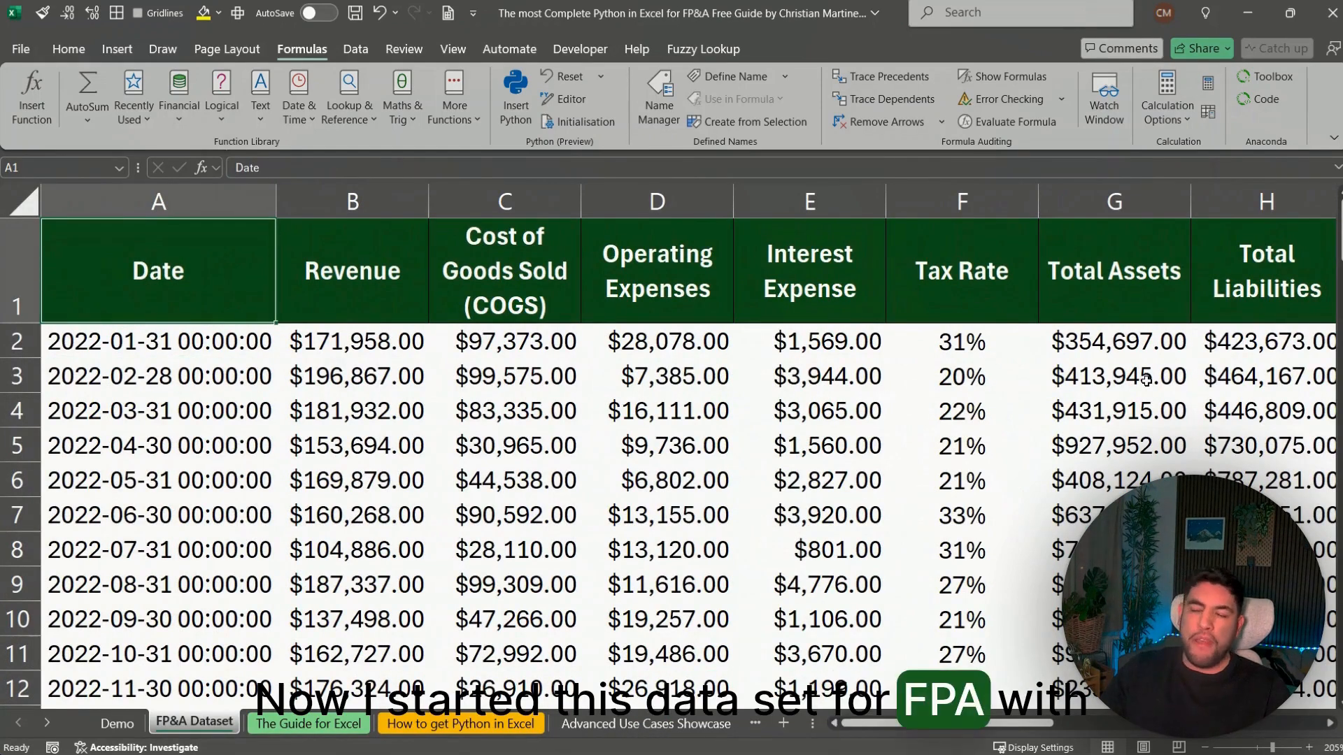
{"action": "key", "text": "Right"}
{"action": "key", "text": "Right"}
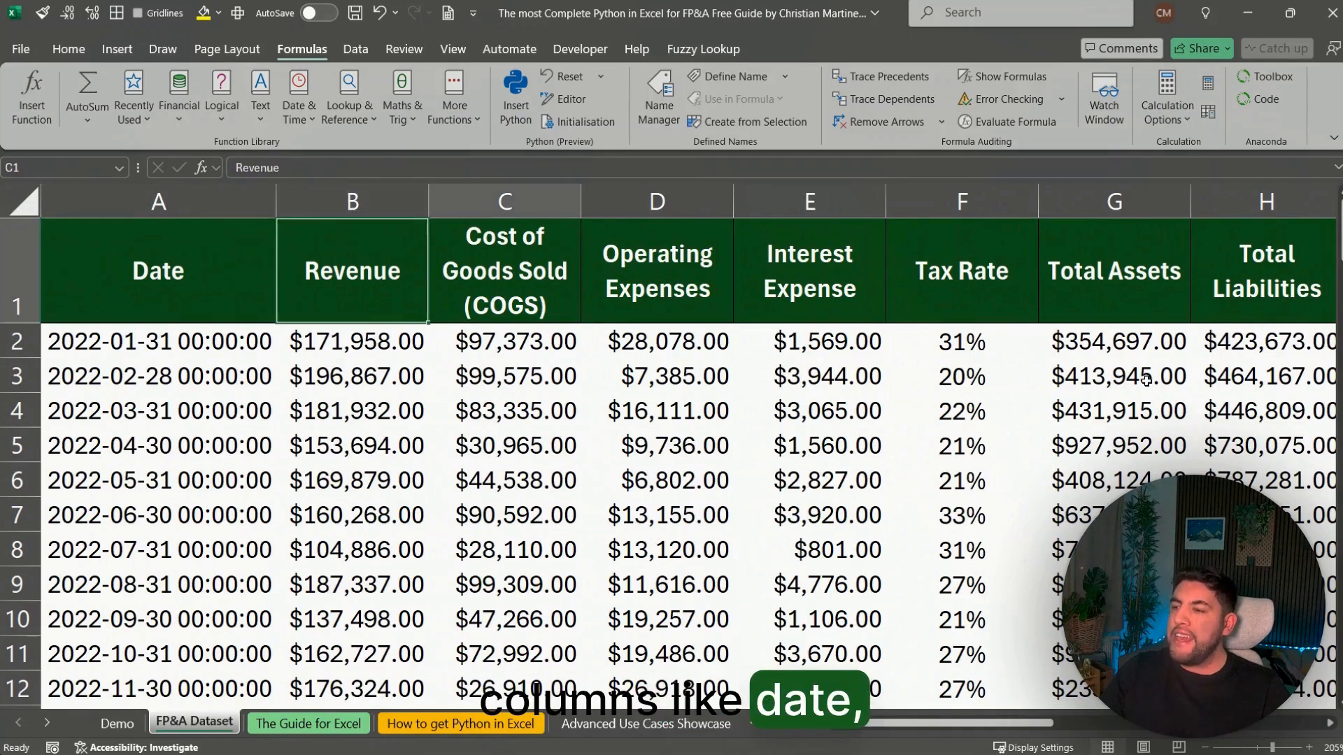
{"action": "key", "text": "Right"}
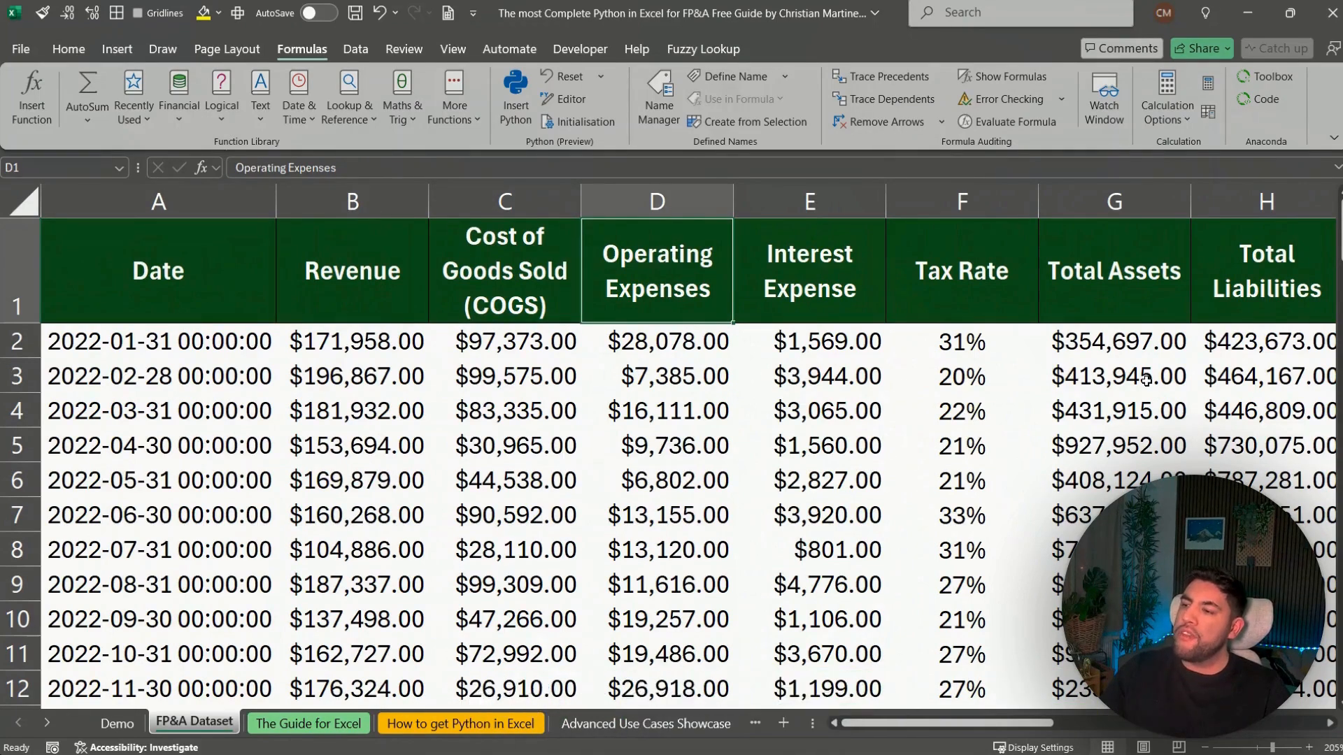
{"action": "key", "text": "Down"}
{"action": "key", "text": "Right"}
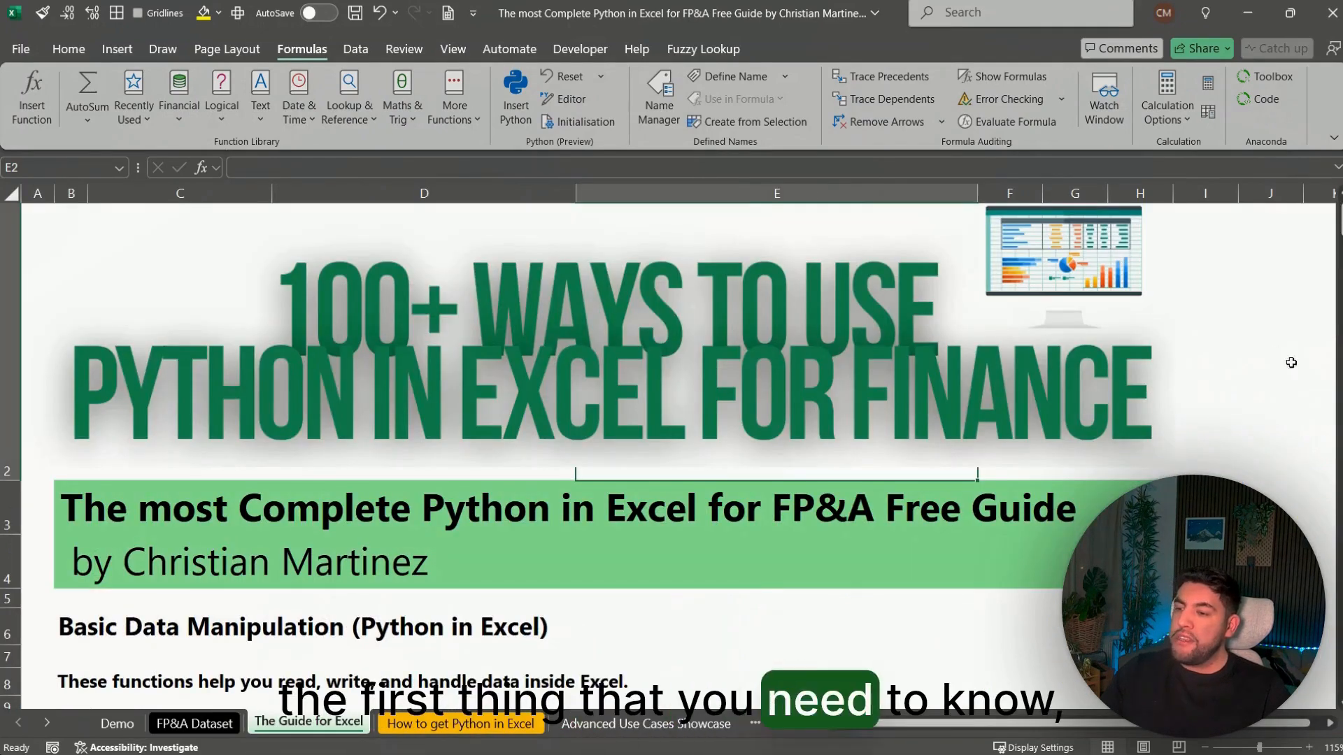
Copy the Python syntax for Read Data from Excel Table from cell E11 of The Guide for Excel sheet
{"action": "scroll", "coordinate": [727, 484], "scroll_direction": "down", "scroll_amount": 3}
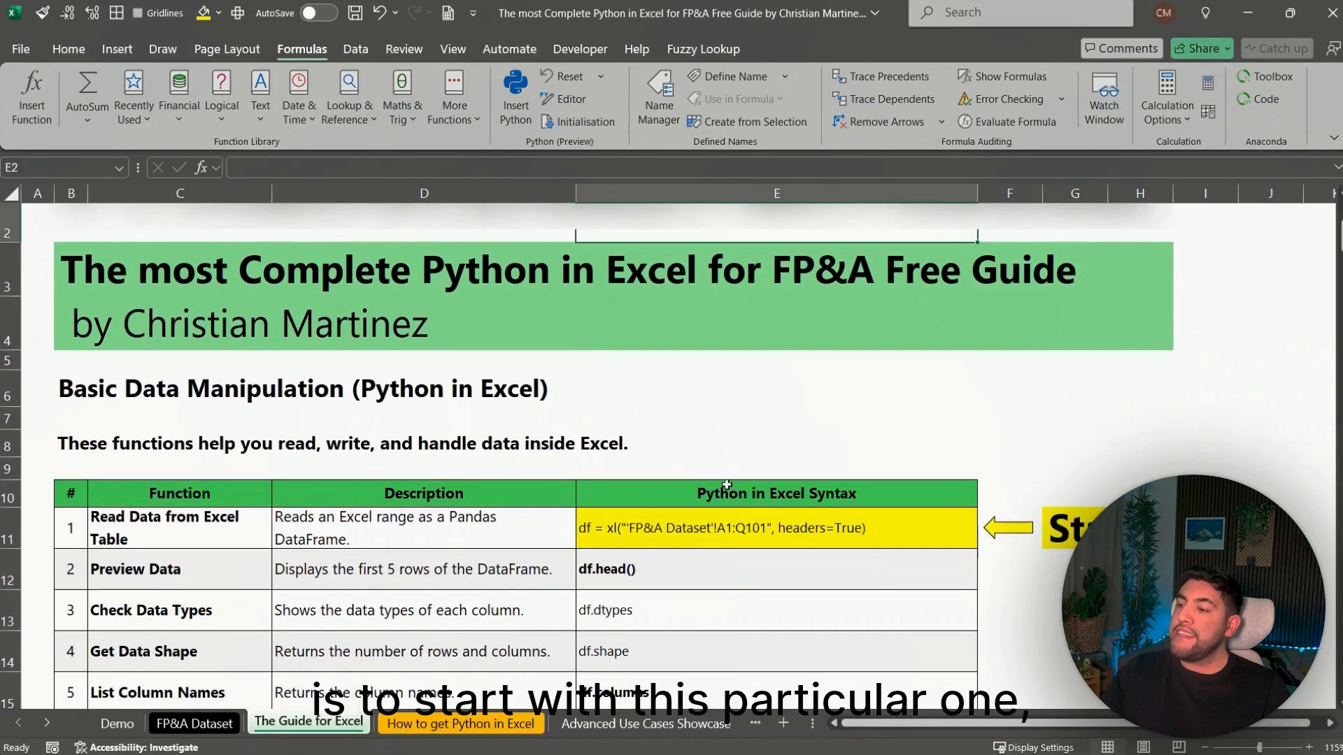
{"action": "left_click", "coordinate": [739, 531]}
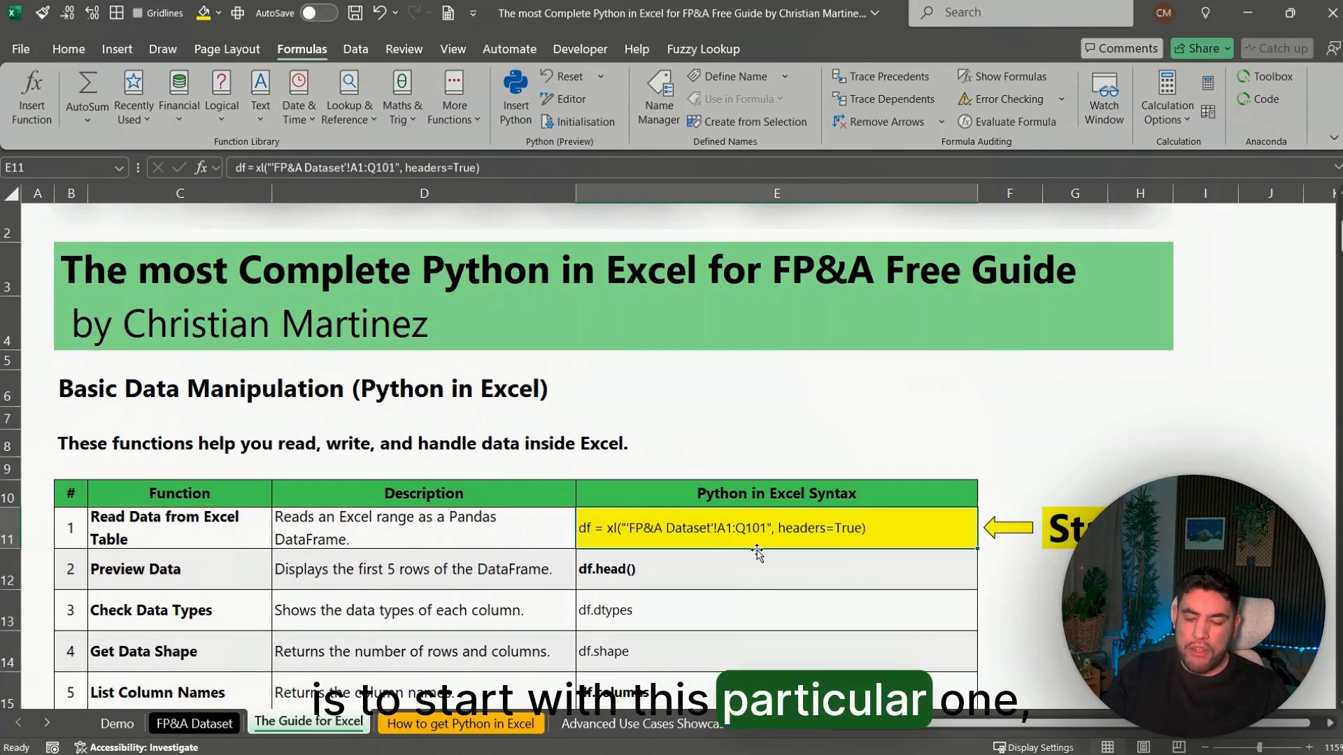
{"action": "key", "text": "alt+7"}
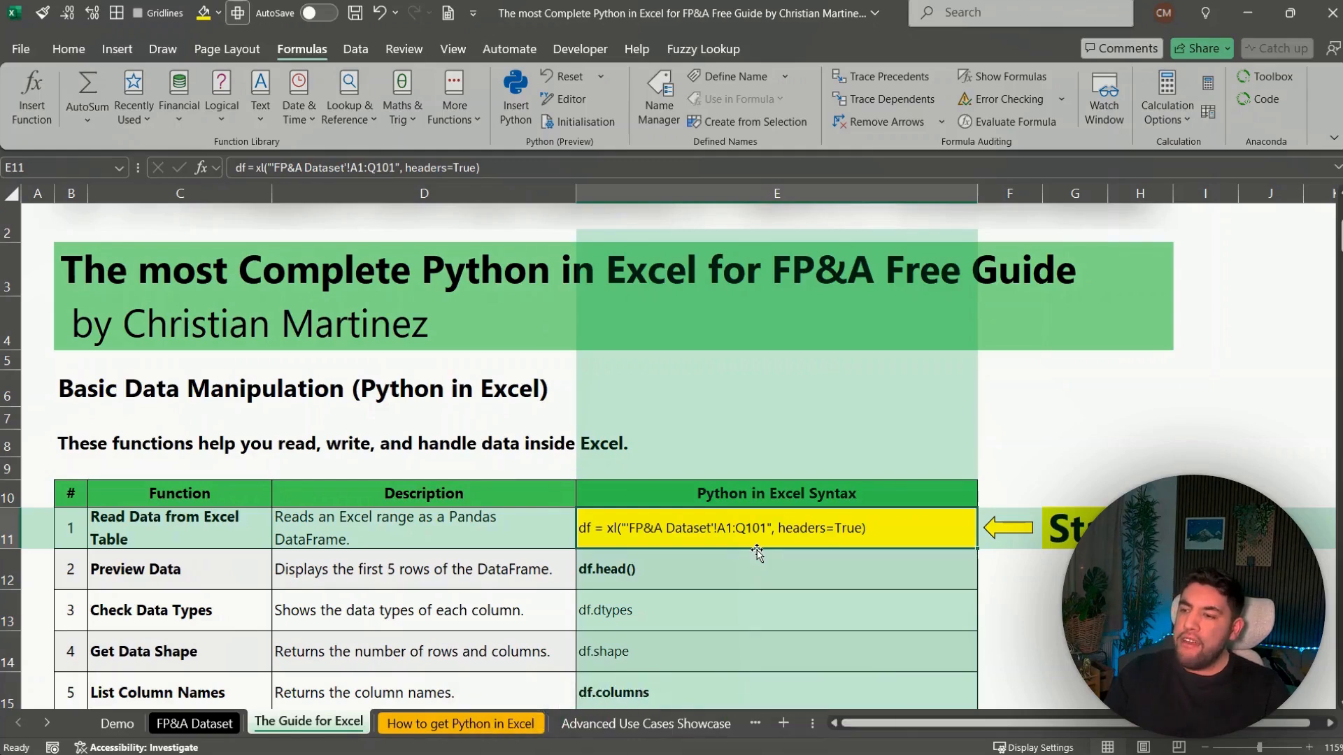
{"action": "key", "text": "alt+7"}
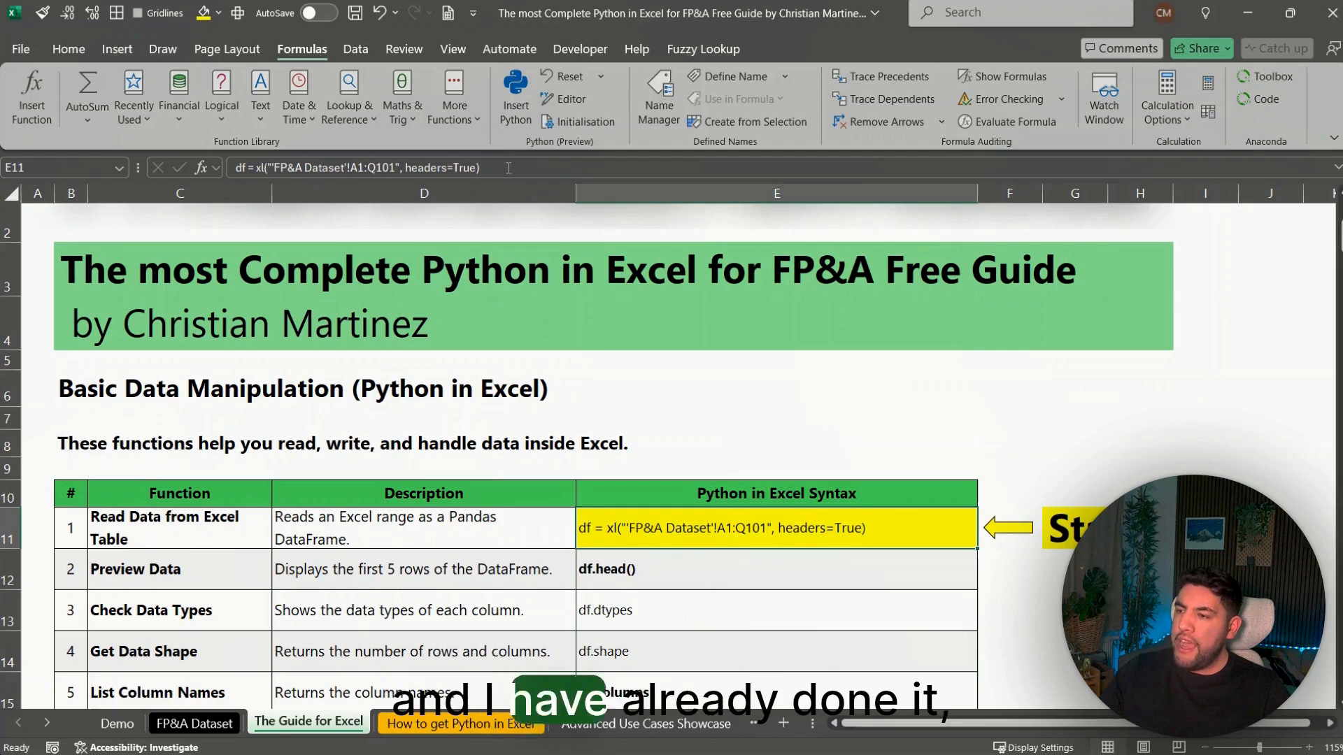
{"action": "key", "text": "F2"}
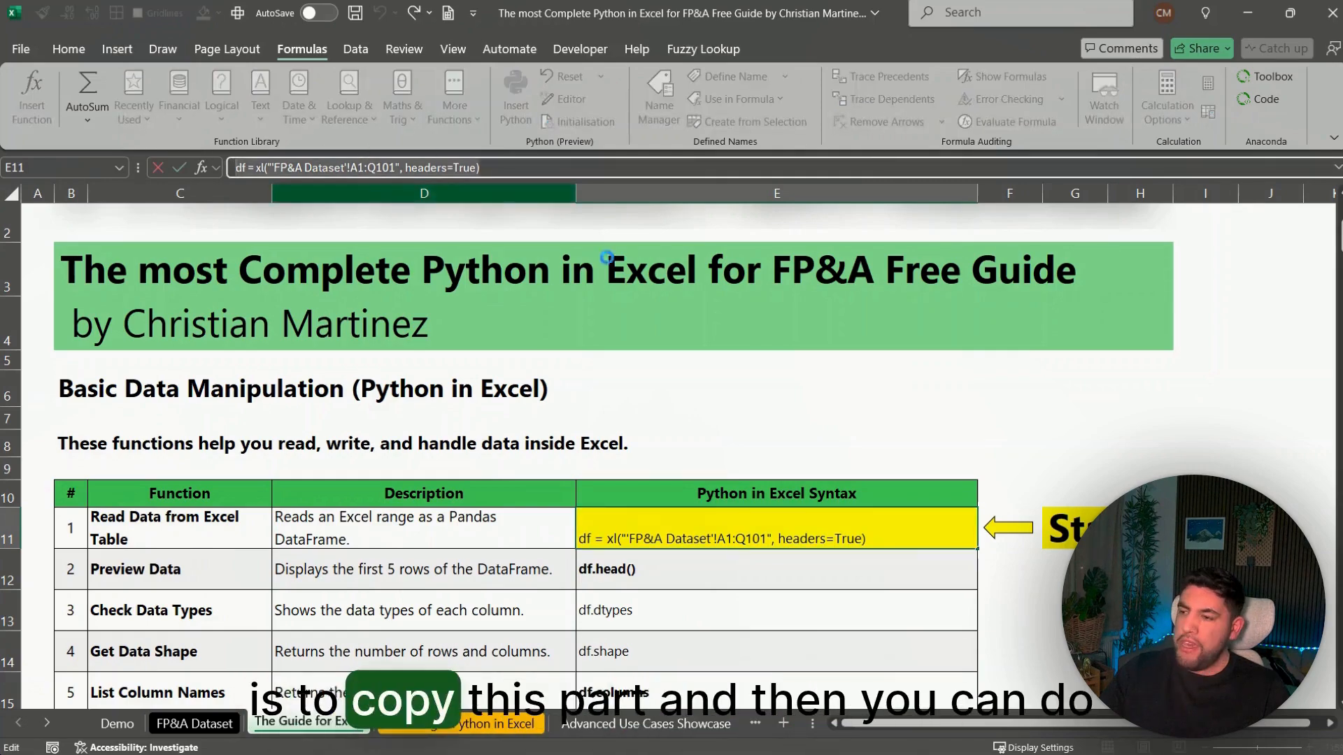
{"action": "key", "text": "Escape"}
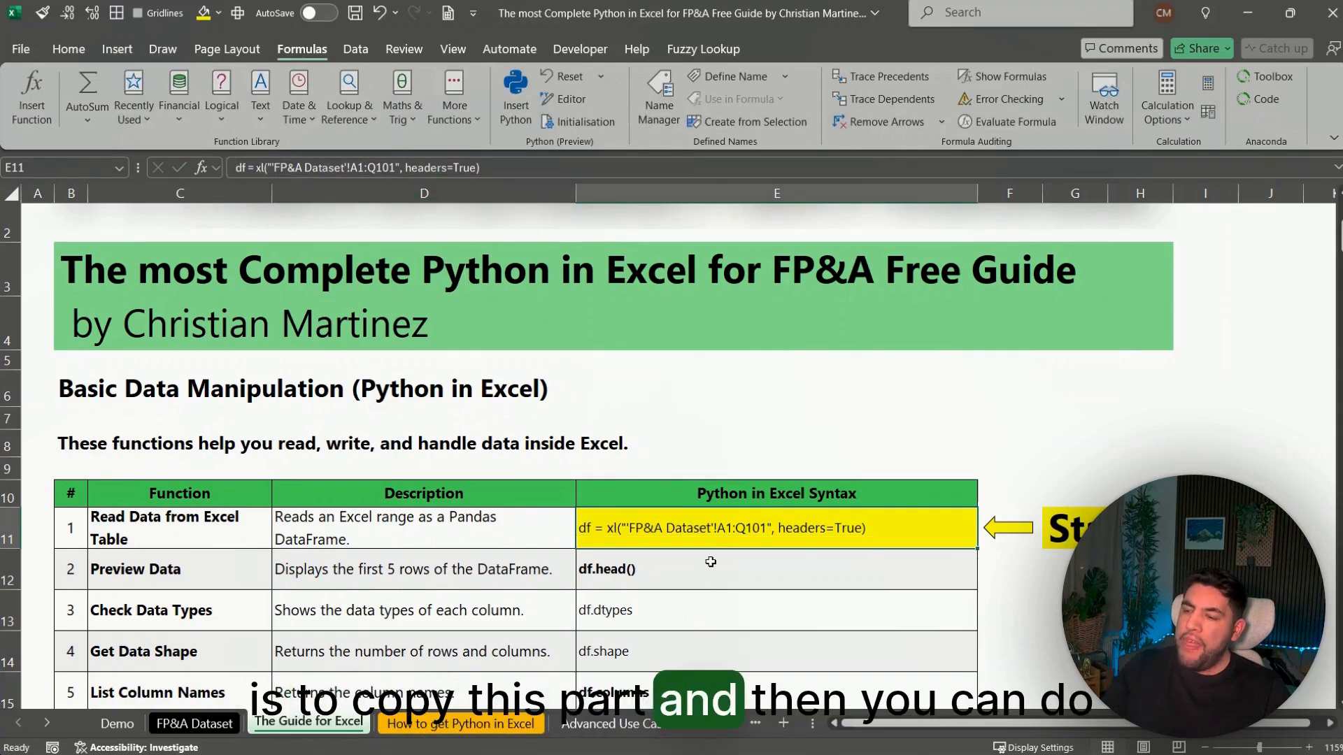
Delete the existing DataFrame formula from cell B3 on the Demo sheet
{"action": "key", "text": "ctrl+Page_Up"}
{"action": "key", "text": "ctrl+Page_Up"}
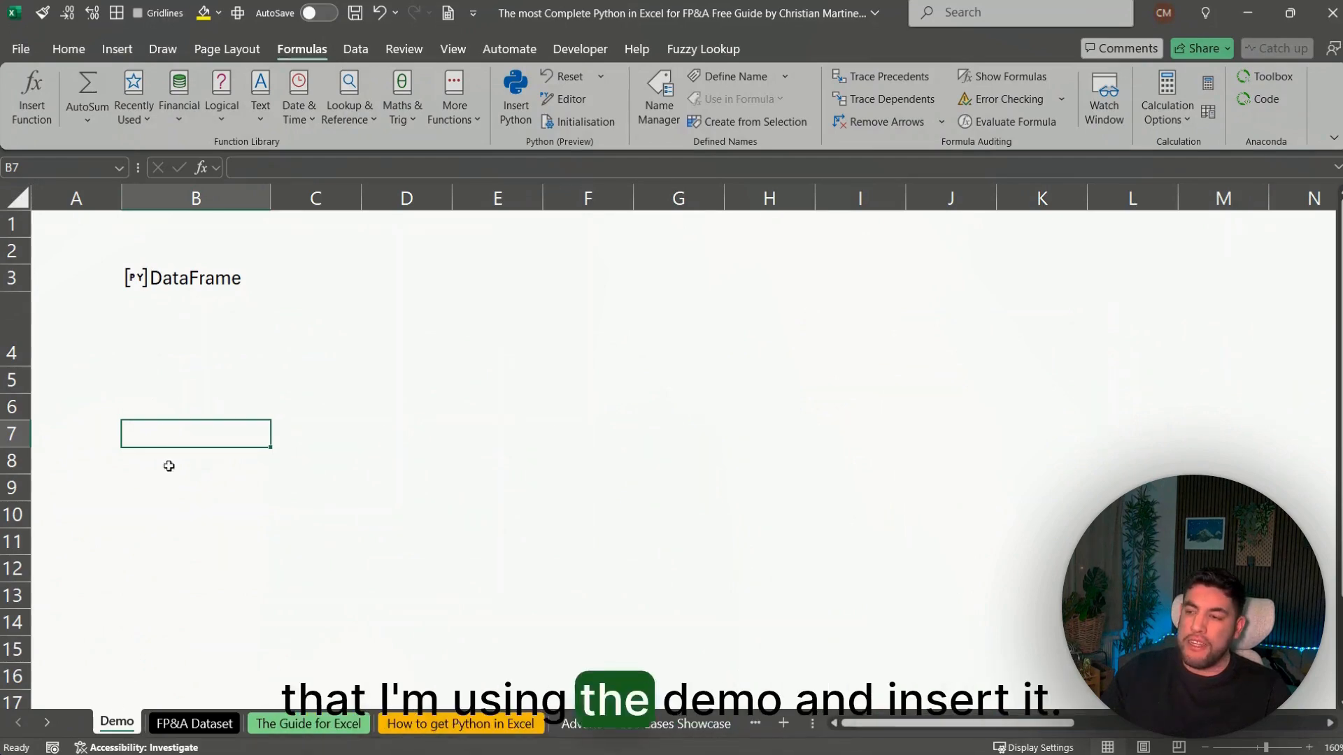
{"action": "left_click", "coordinate": [203, 346]}
{"action": "key", "text": "Up"}
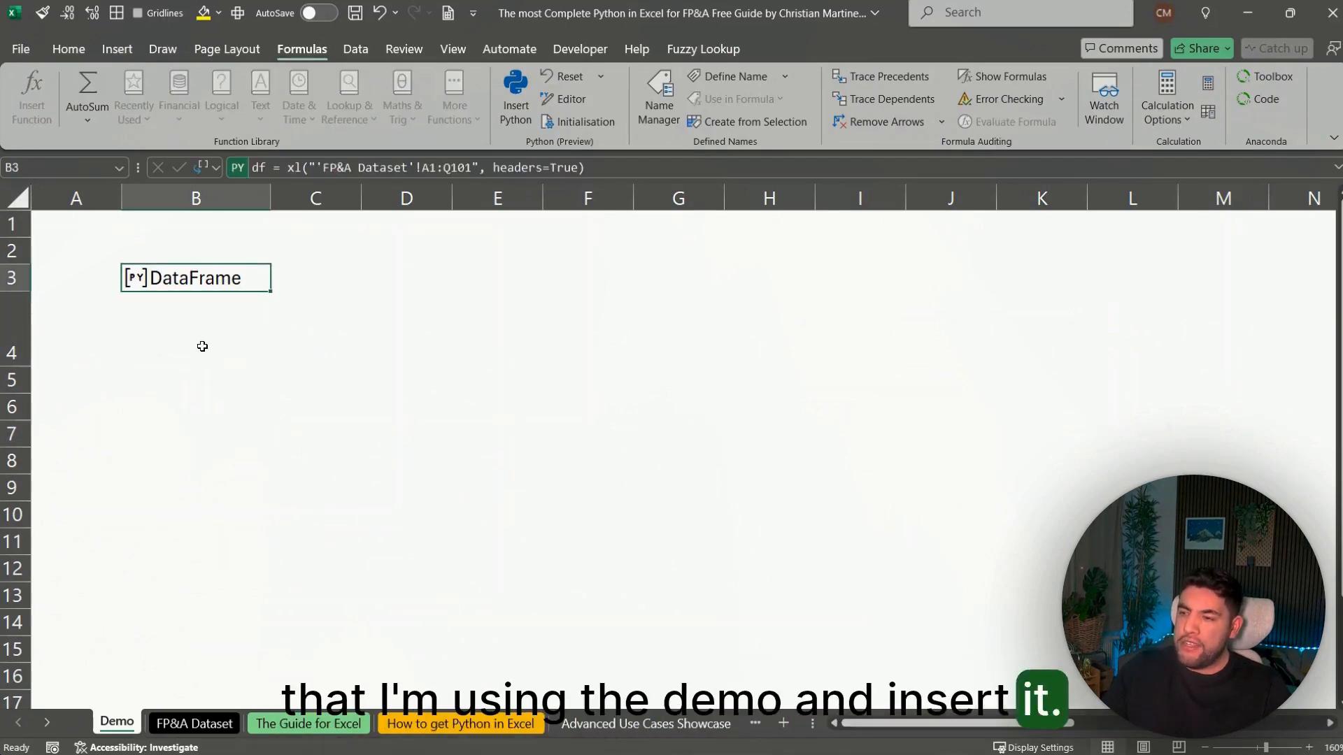
{"action": "key", "text": "Delete"}
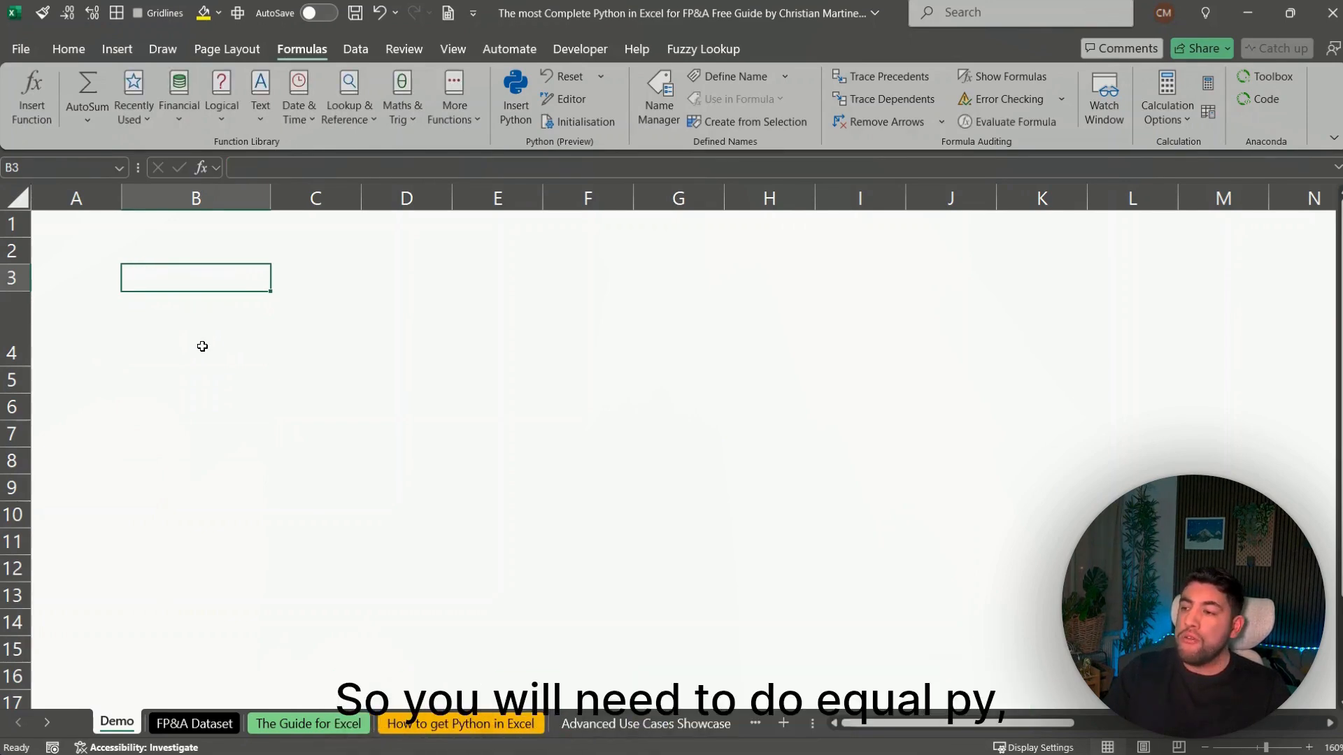
Start a Python formula in B3 and insert the code df = xl("'FP&A Dataset'!A1:Q101", headers=True)
{"action": "type", "text": "=P"}
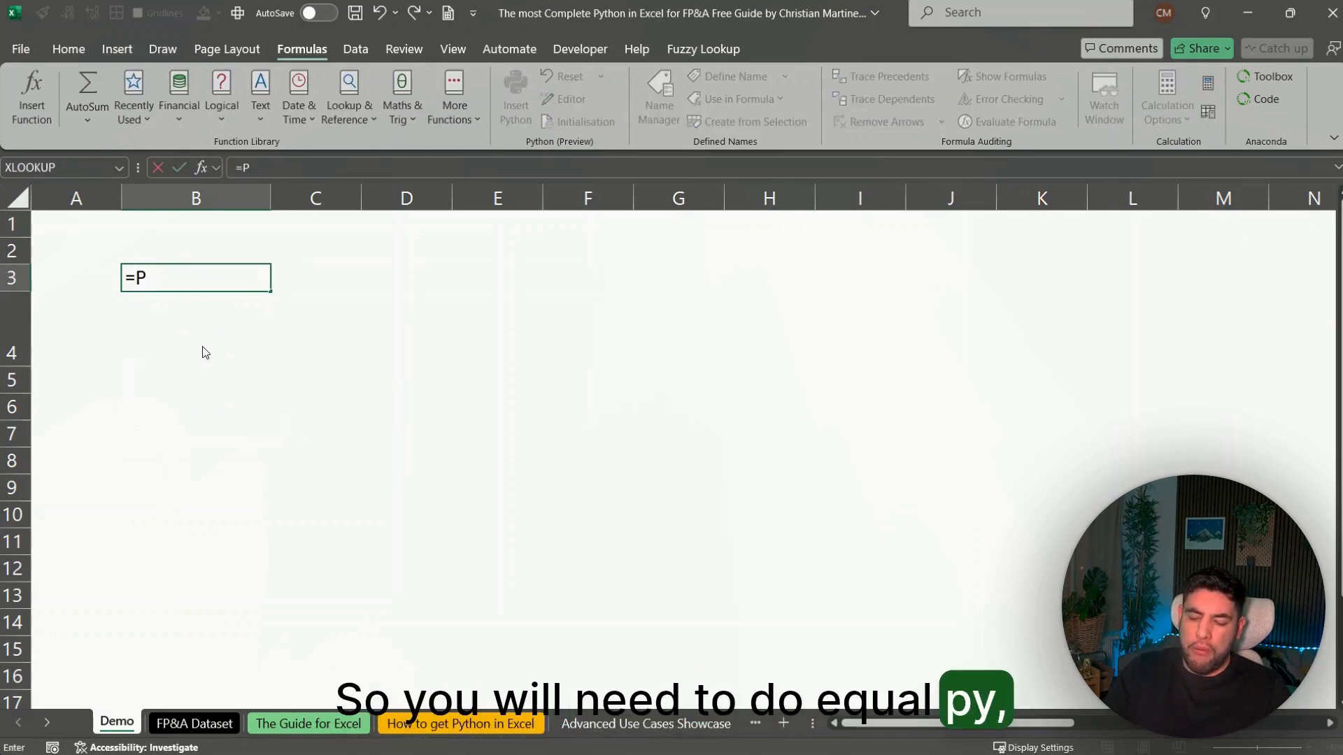
{"action": "type", "text": "Y"}
{"action": "key", "text": "Tab"}
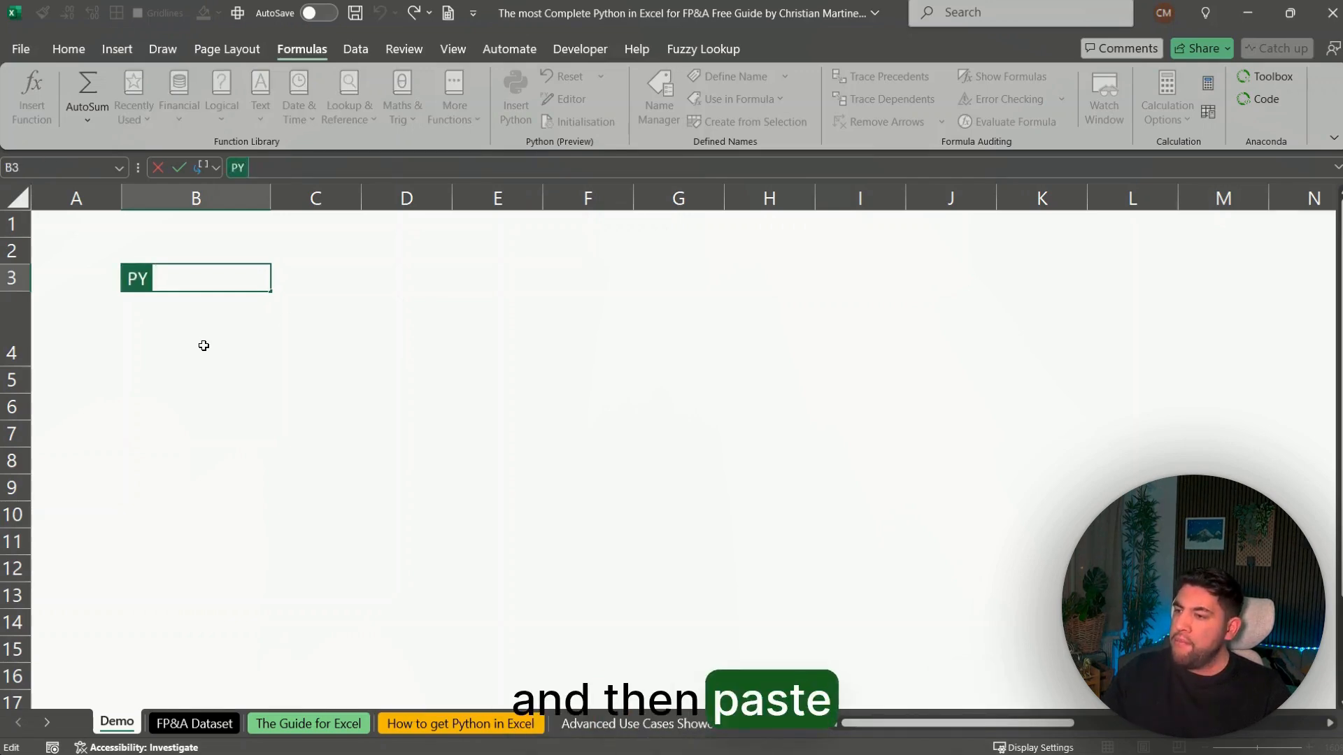
{"action": "type", "text": "df = xl(\"'FP&A Dataset'!A1:Q101\", headers=True)"}
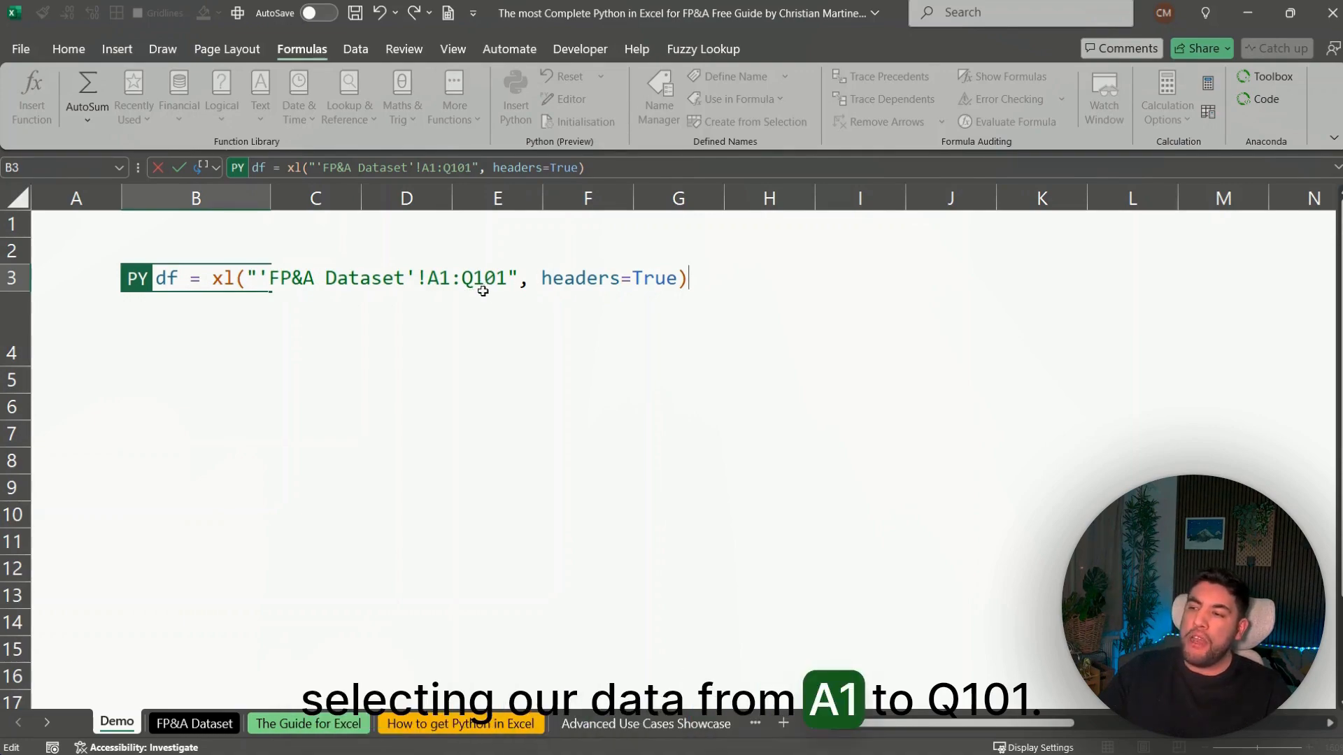
Clear all the code from B3's Python formula, keeping the cell in Python editing mode
{"action": "left_click", "coordinate": [605, 166]}
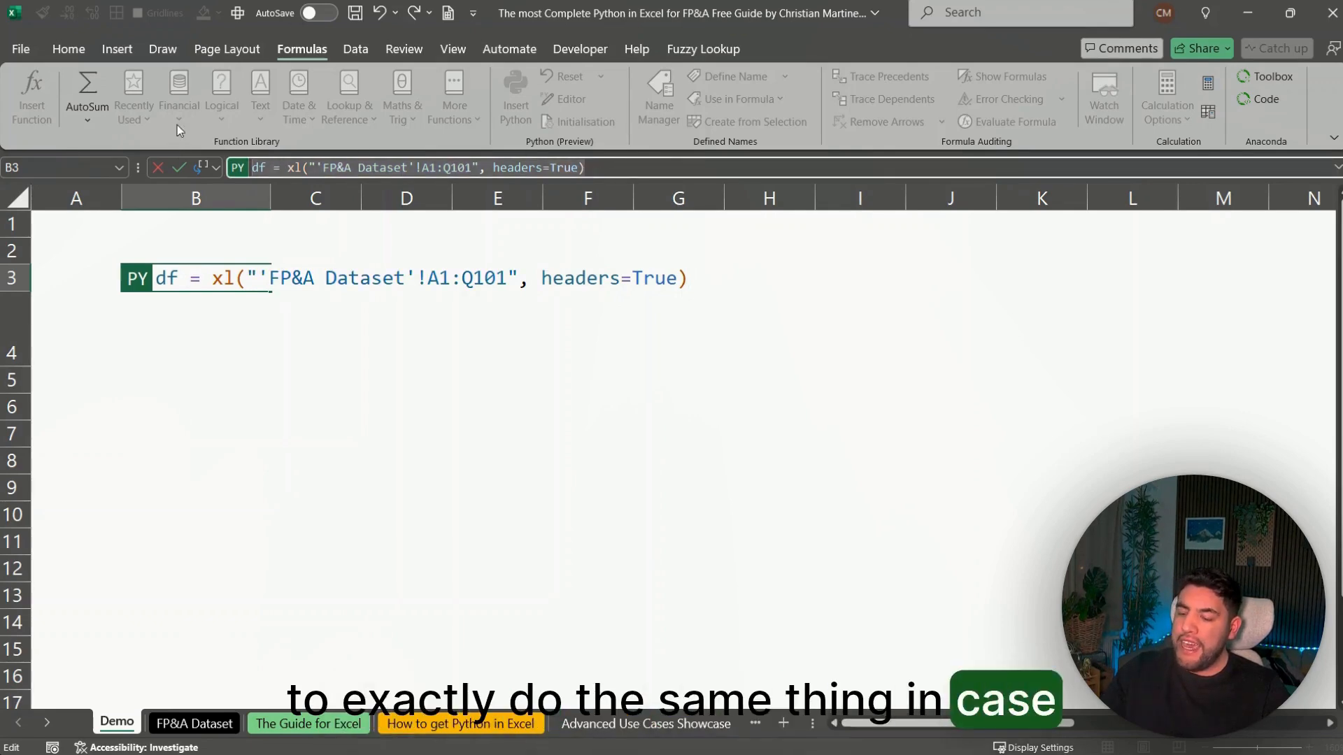
{"action": "key", "text": "ctrl+a"}
{"action": "key", "text": "BackSpace"}
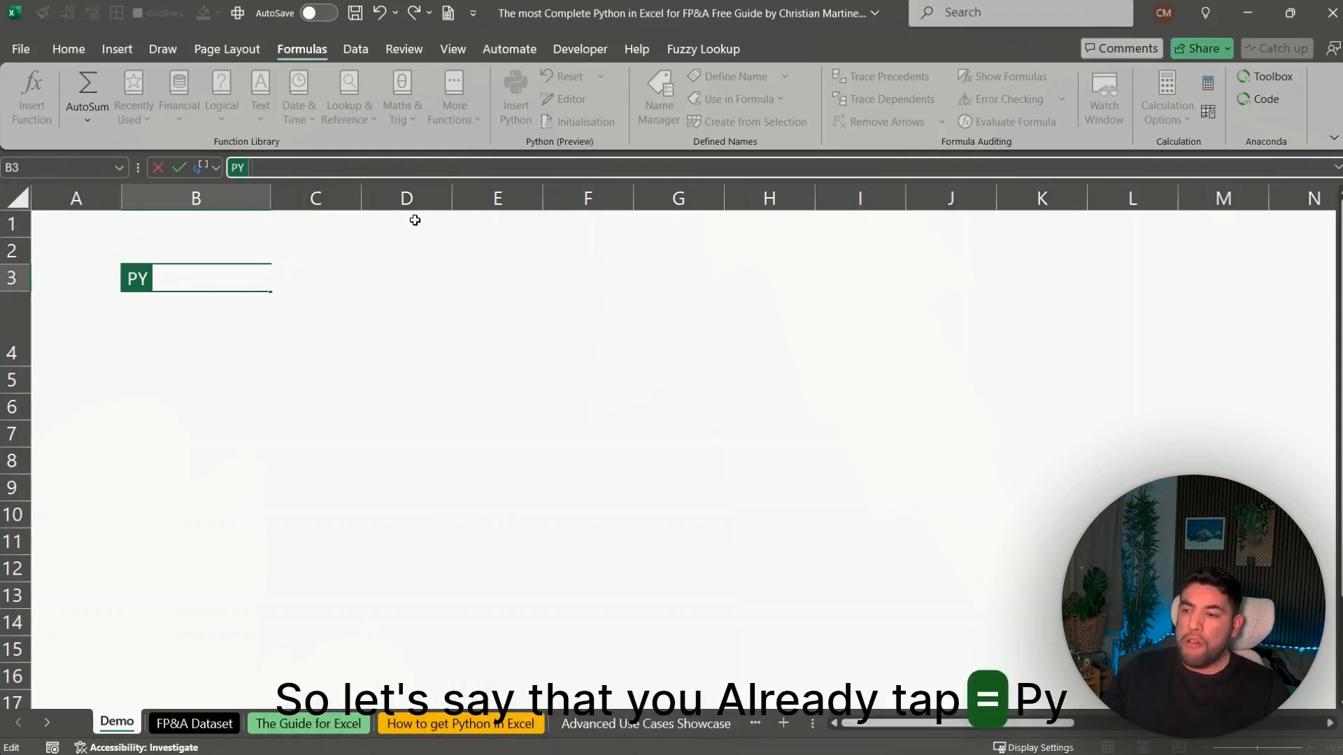
Reference the range A1:Q101 of the FP&A Dataset sheet, headers included, in B3's Python formula
{"action": "key", "text": "ctrl+Page_Down"}
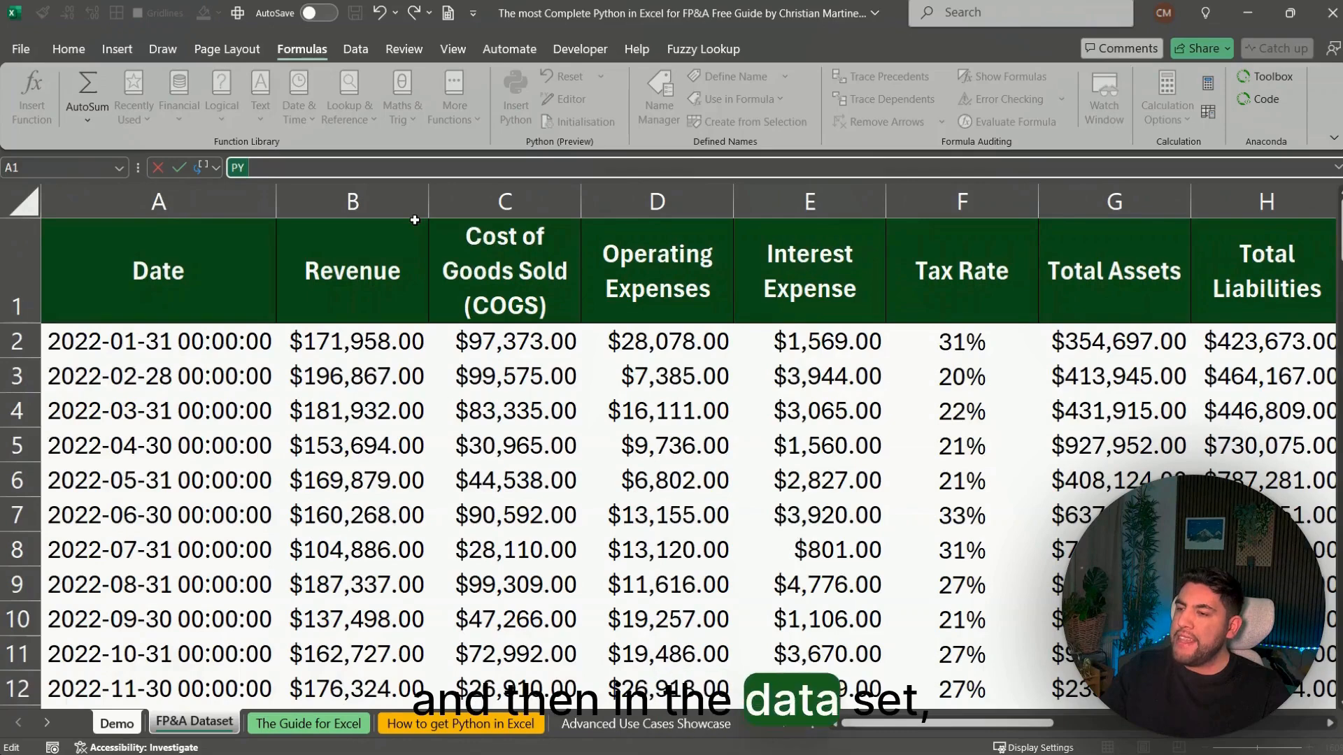
{"action": "left_click", "coordinate": [175, 278]}
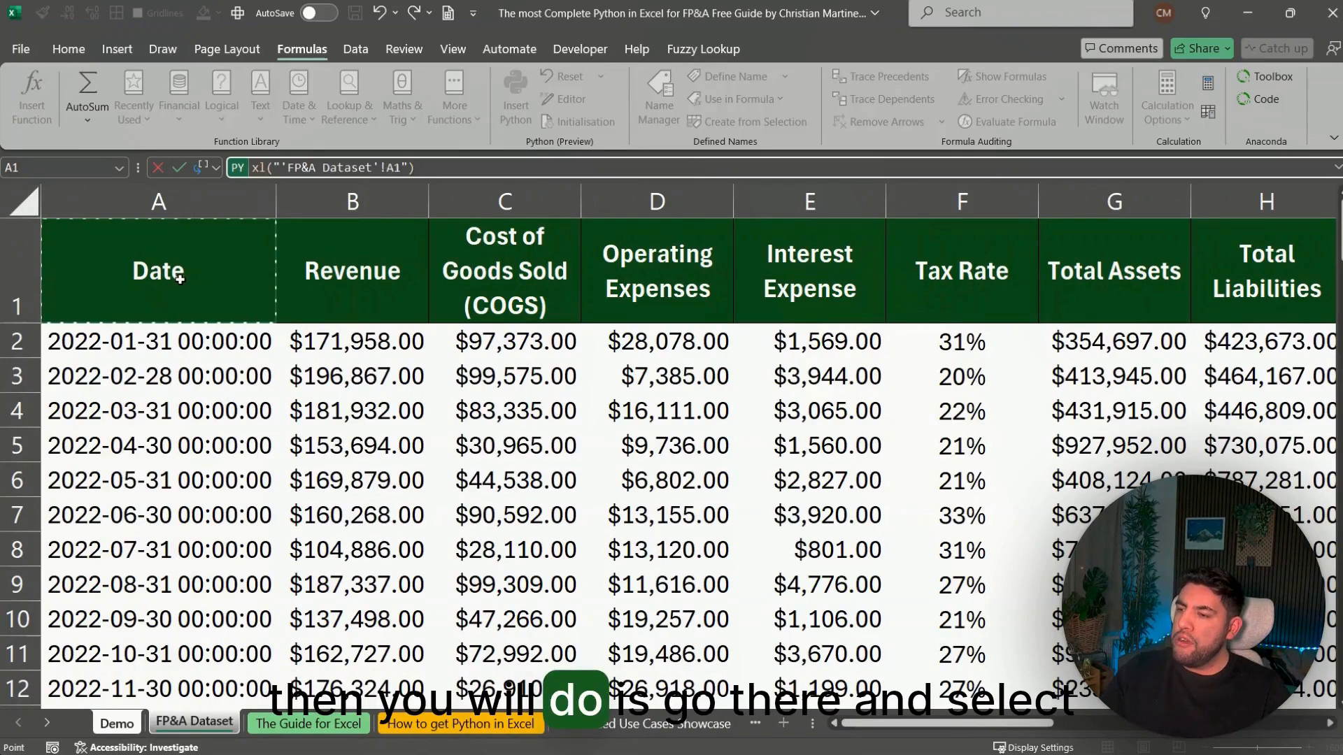
{"action": "key", "text": "ctrl+shift+Right"}
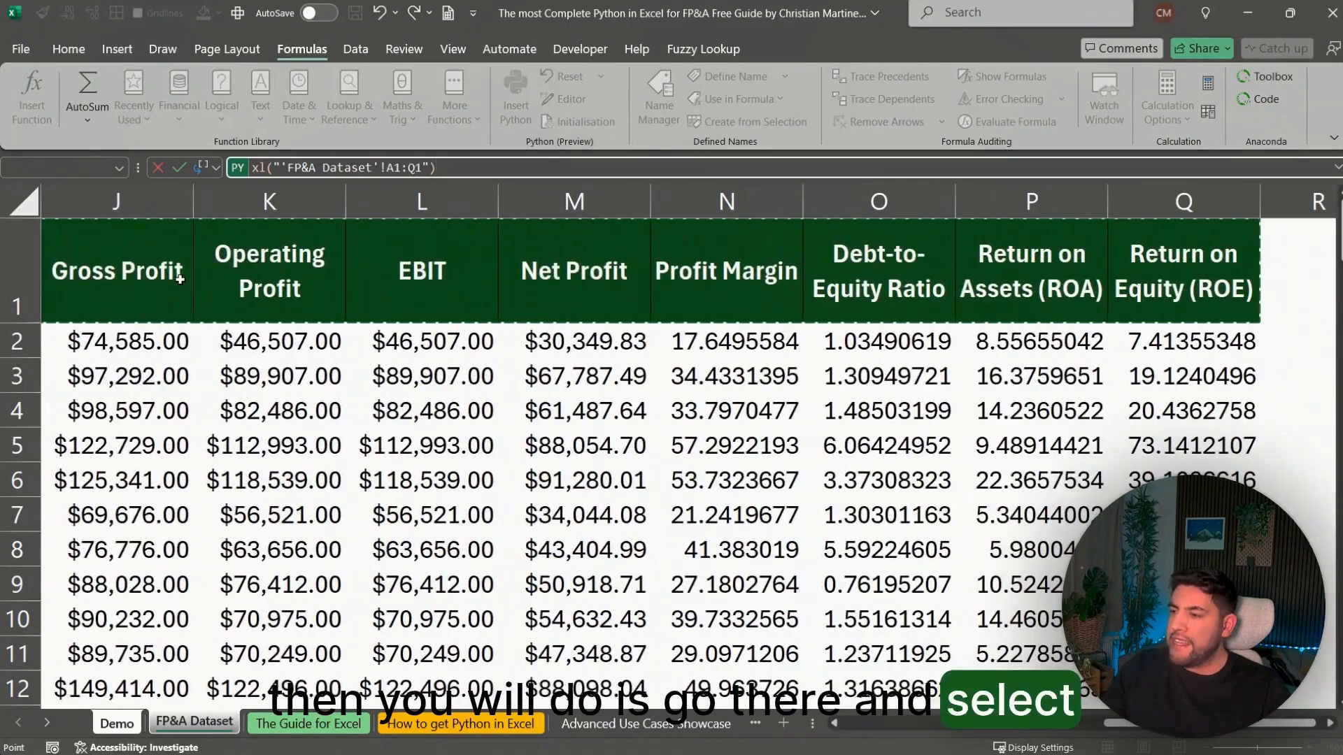
{"action": "key", "text": "ctrl+shift+Down"}
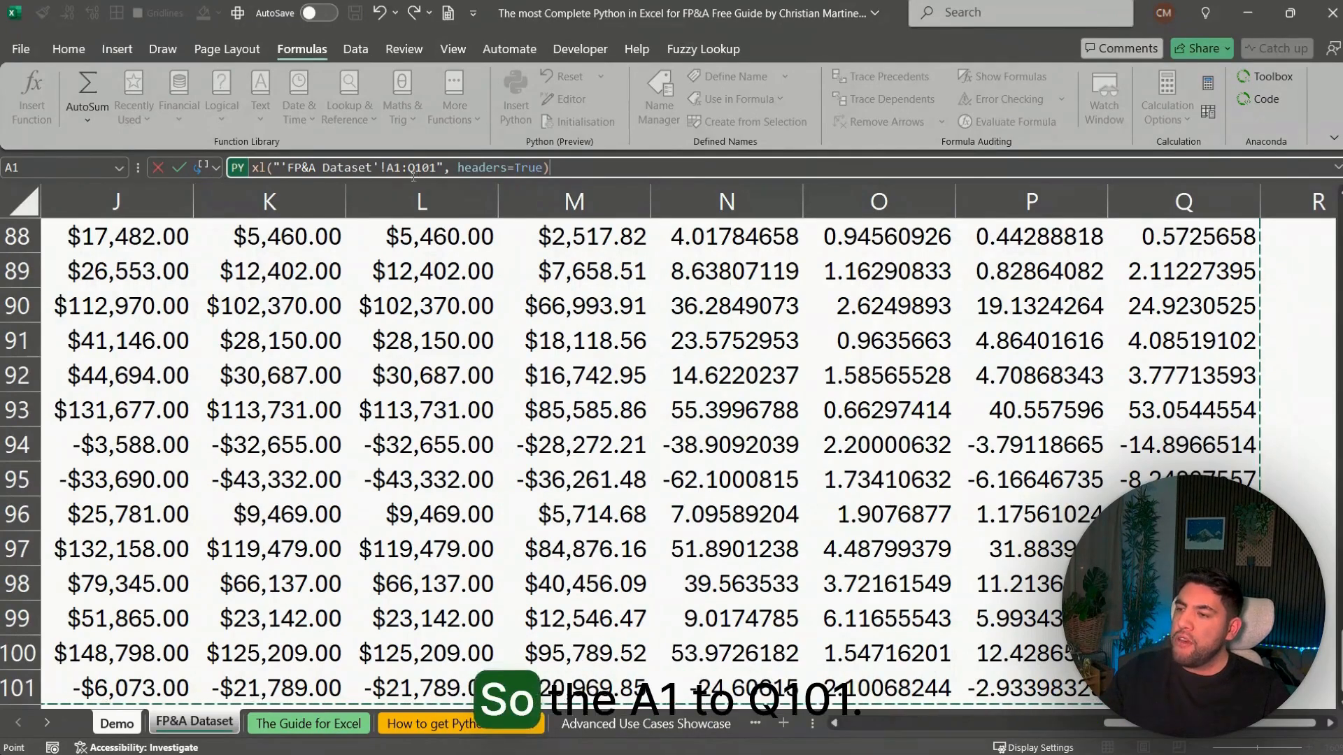
Assign the dataset reference to the variable df by prefixing it with "df =" and run B3's Python formula
{"action": "left_click", "coordinate": [255, 167]}
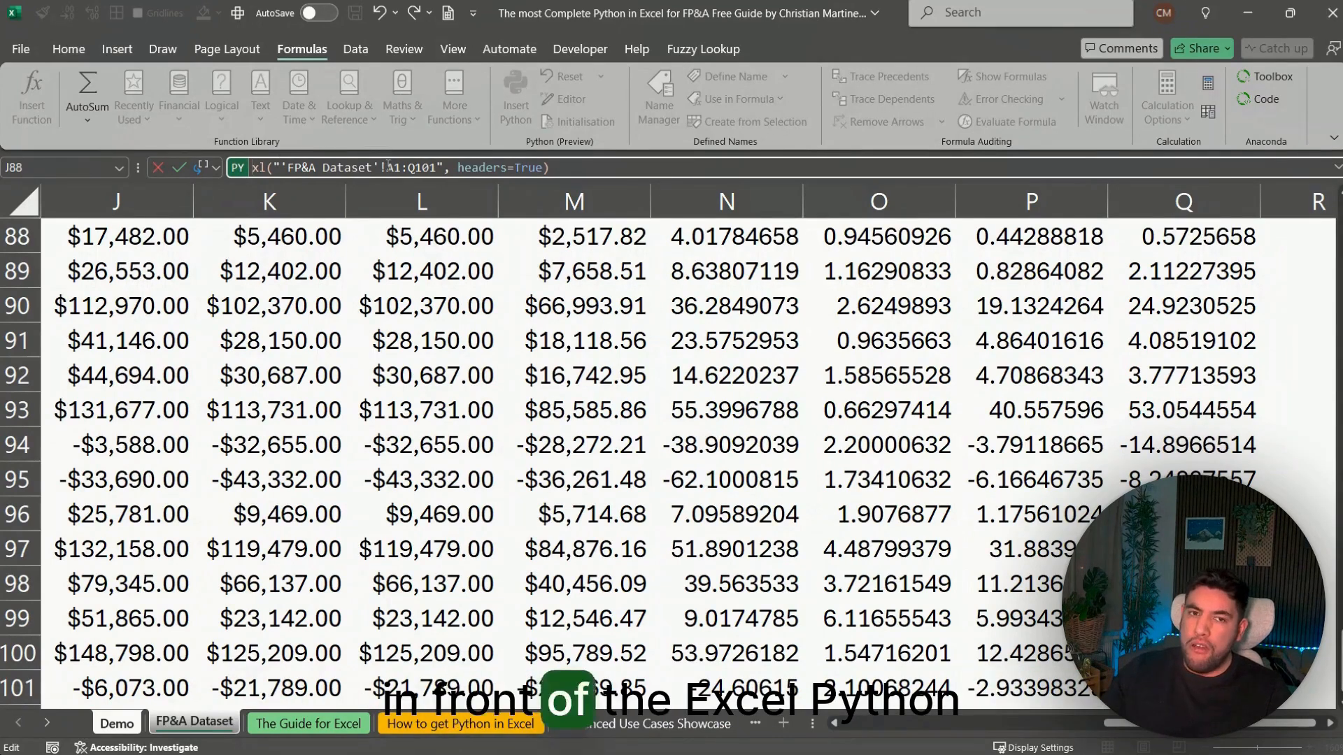
{"action": "type", "text": "df"}
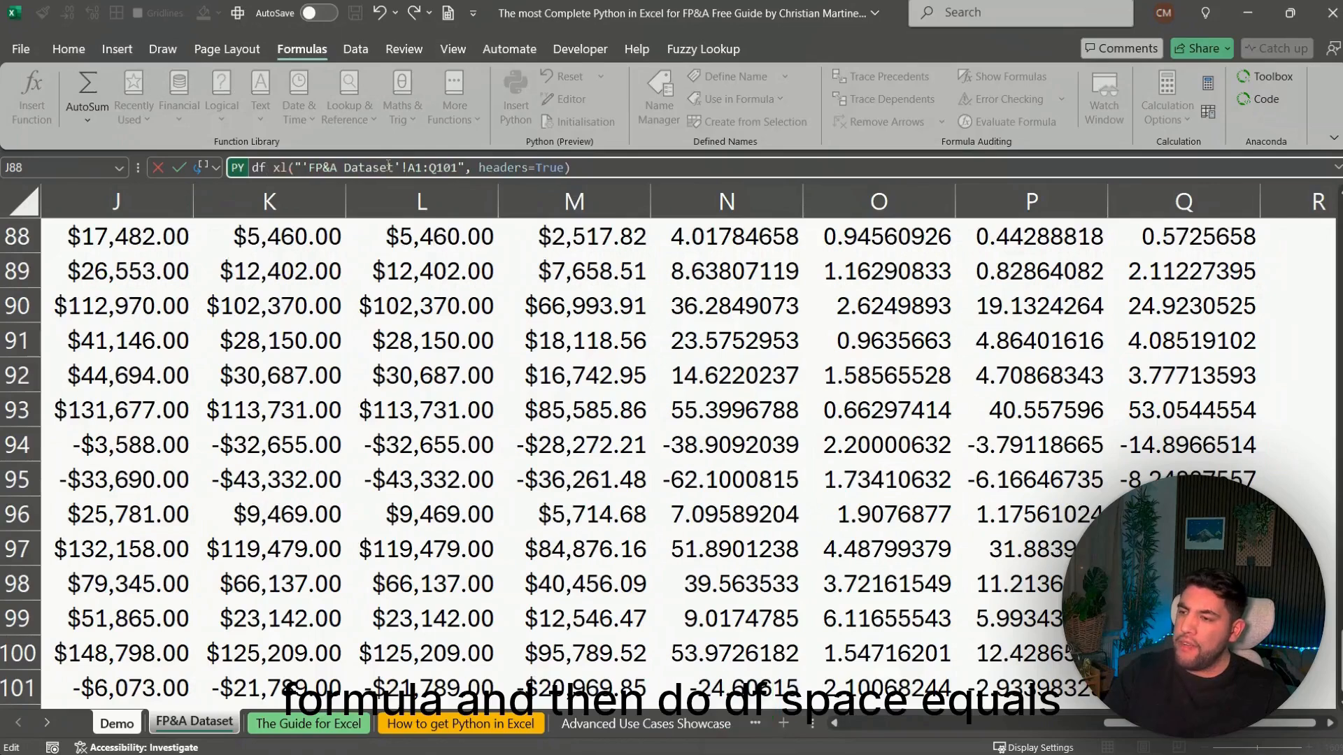
{"action": "type", "text": " ="}
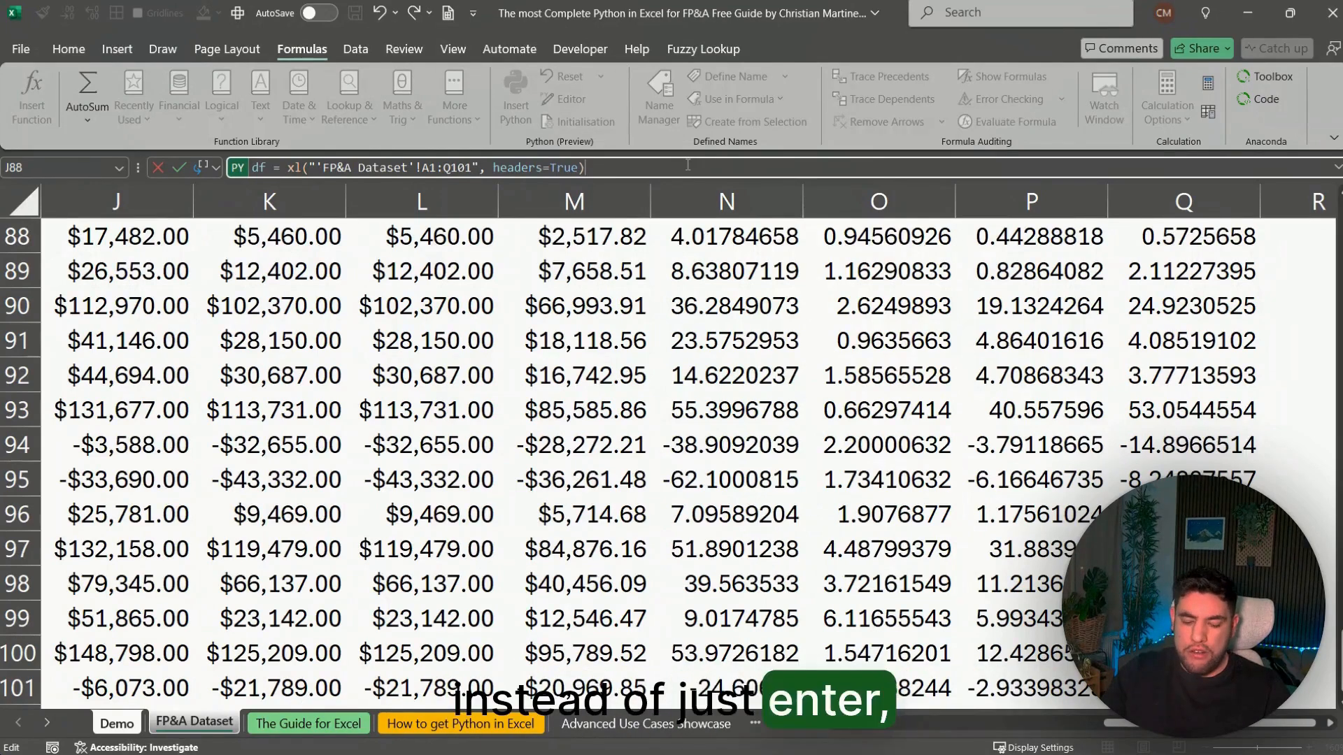
{"action": "key", "text": "ctrl+Return"}
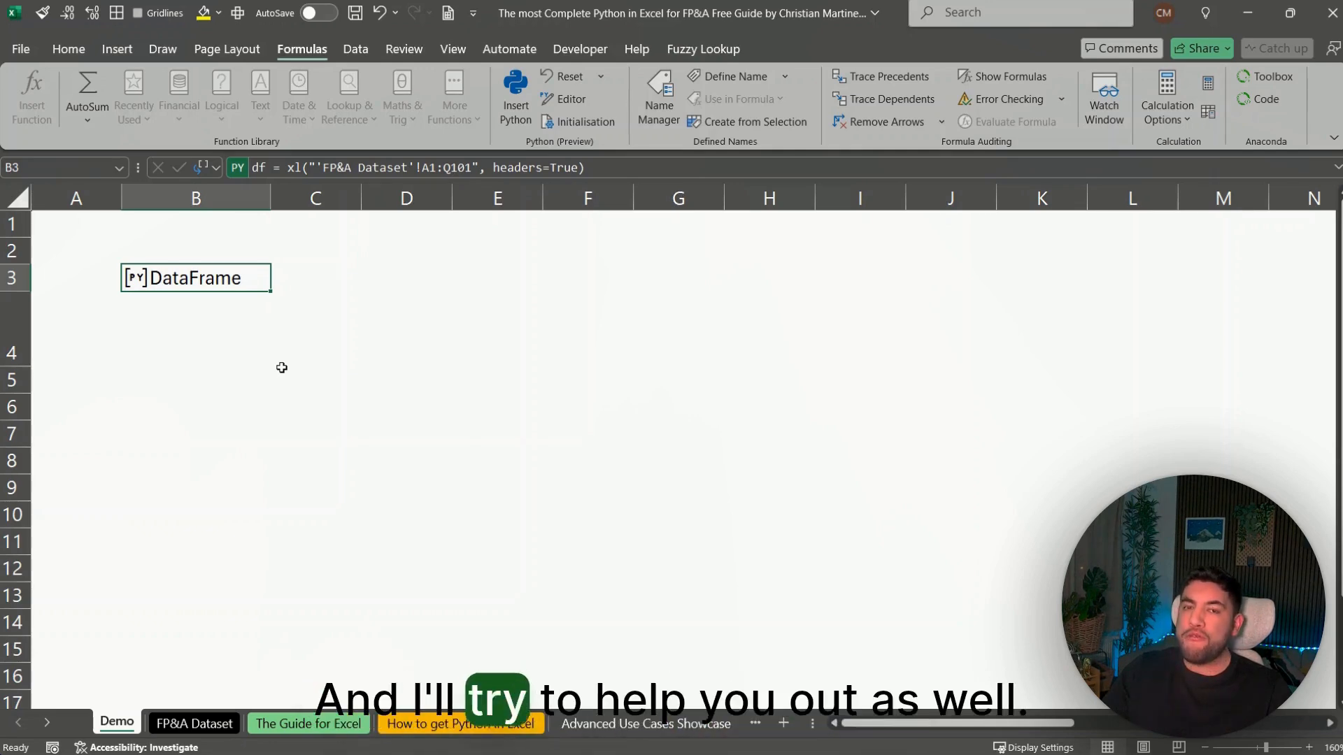
Reduce the height of row 4 on the Demo sheet to roughly that of the neighbouring rows
{"action": "key", "text": "Down"}
{"action": "key", "text": "Down"}
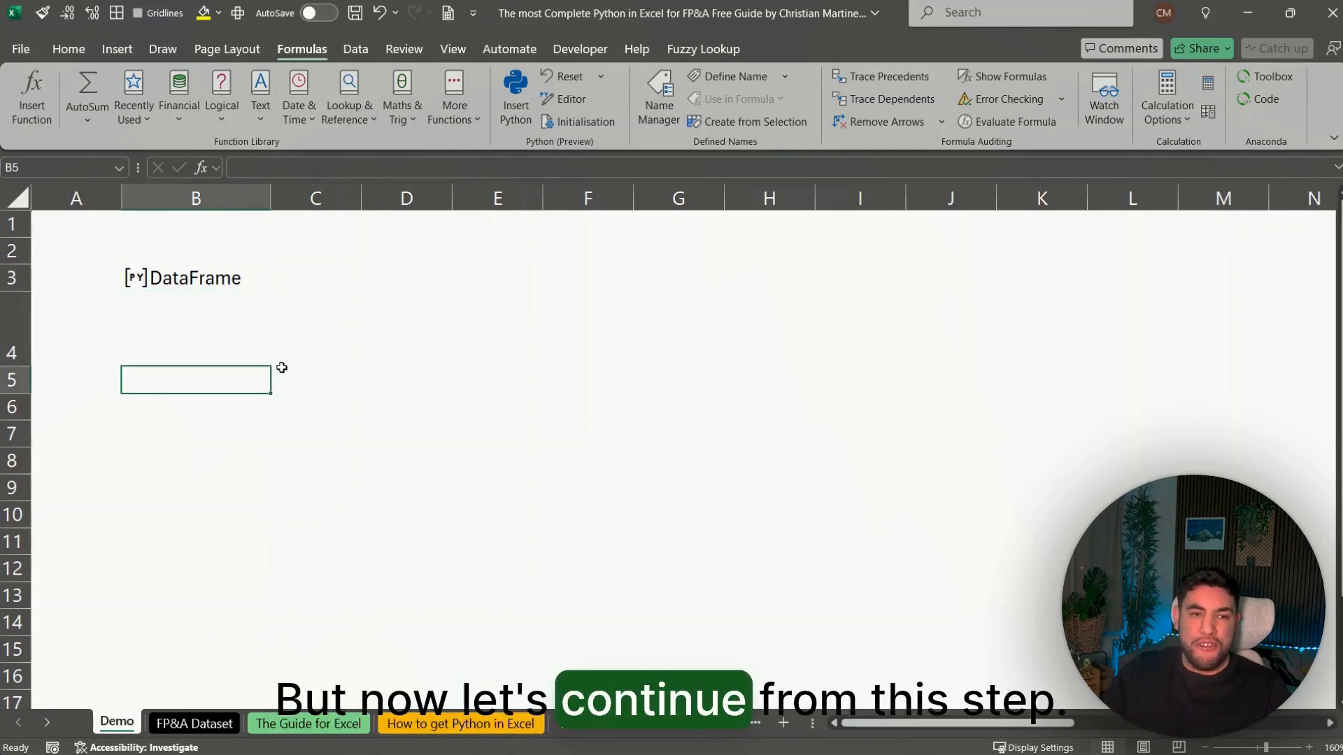
{"action": "left_click", "coordinate": [14, 329]}
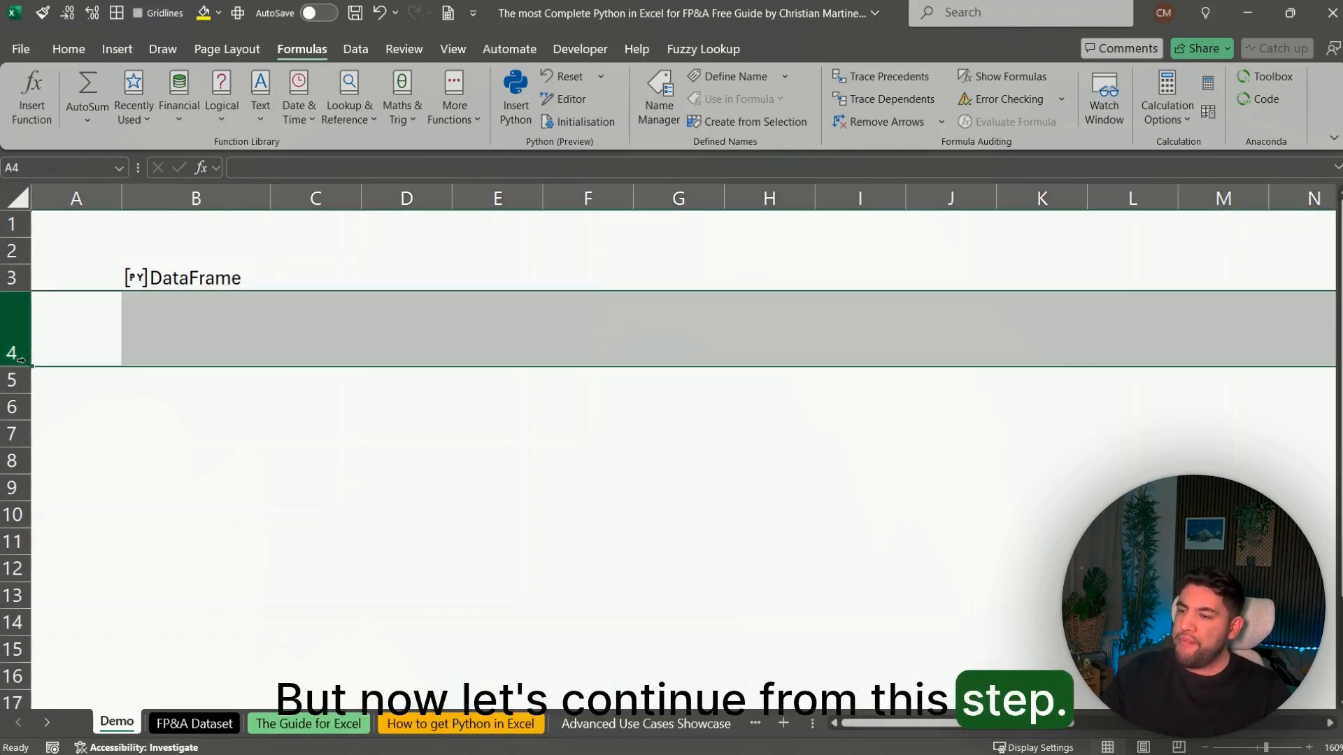
{"action": "left_click_drag", "start_coordinate": [17, 366], "coordinate": [30, 333]}
{"action": "left_click", "coordinate": [467, 391]}
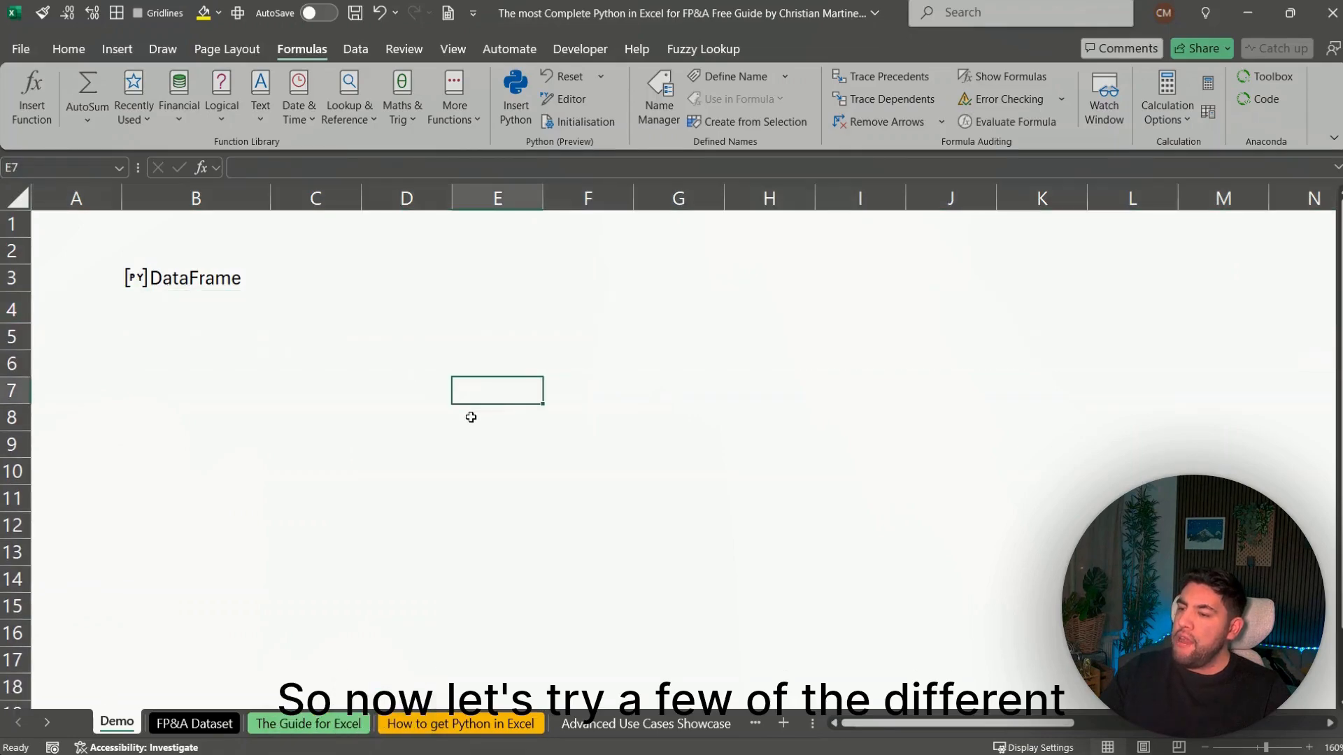
Copy the Preview Data syntax df.head() from cell E12 of The Guide for Excel sheet
{"action": "key", "text": "ctrl+Page_Down"}
{"action": "key", "text": "ctrl+Page_Down"}
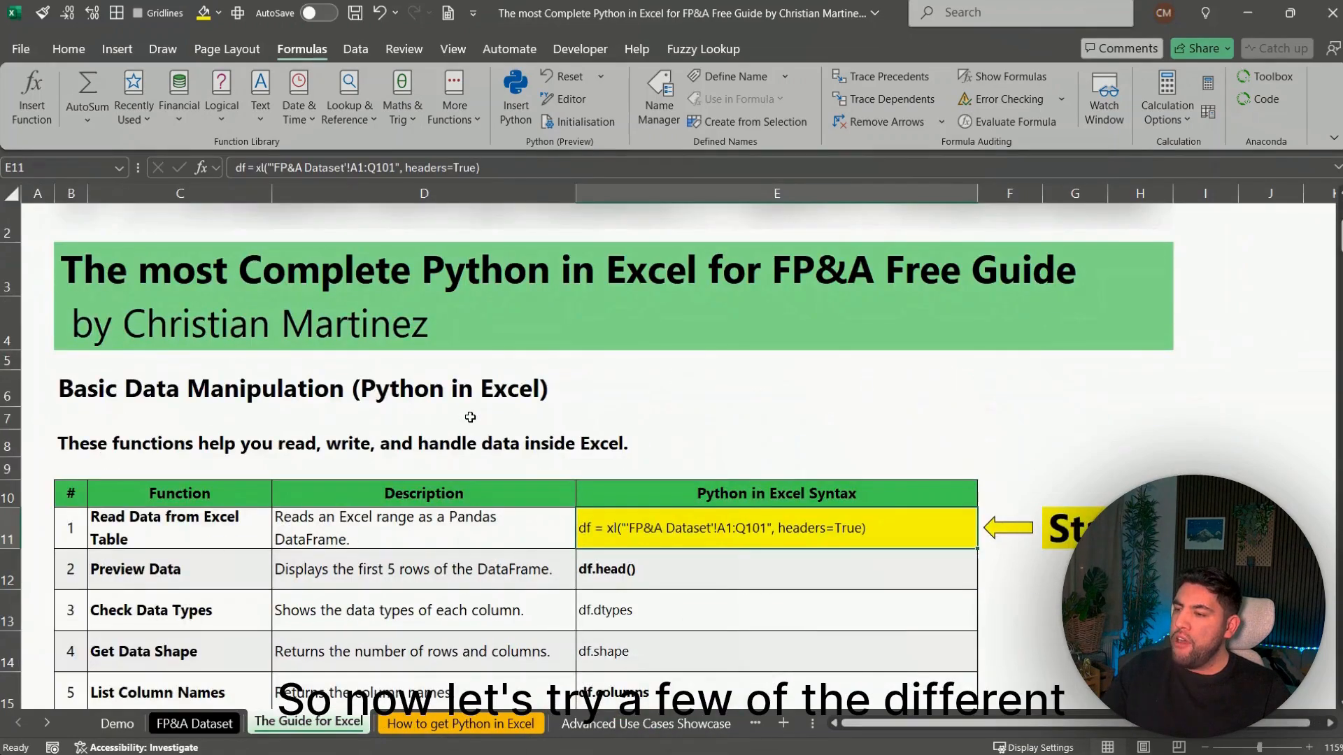
{"action": "scroll", "coordinate": [748, 482], "scroll_direction": "down", "scroll_amount": 1}
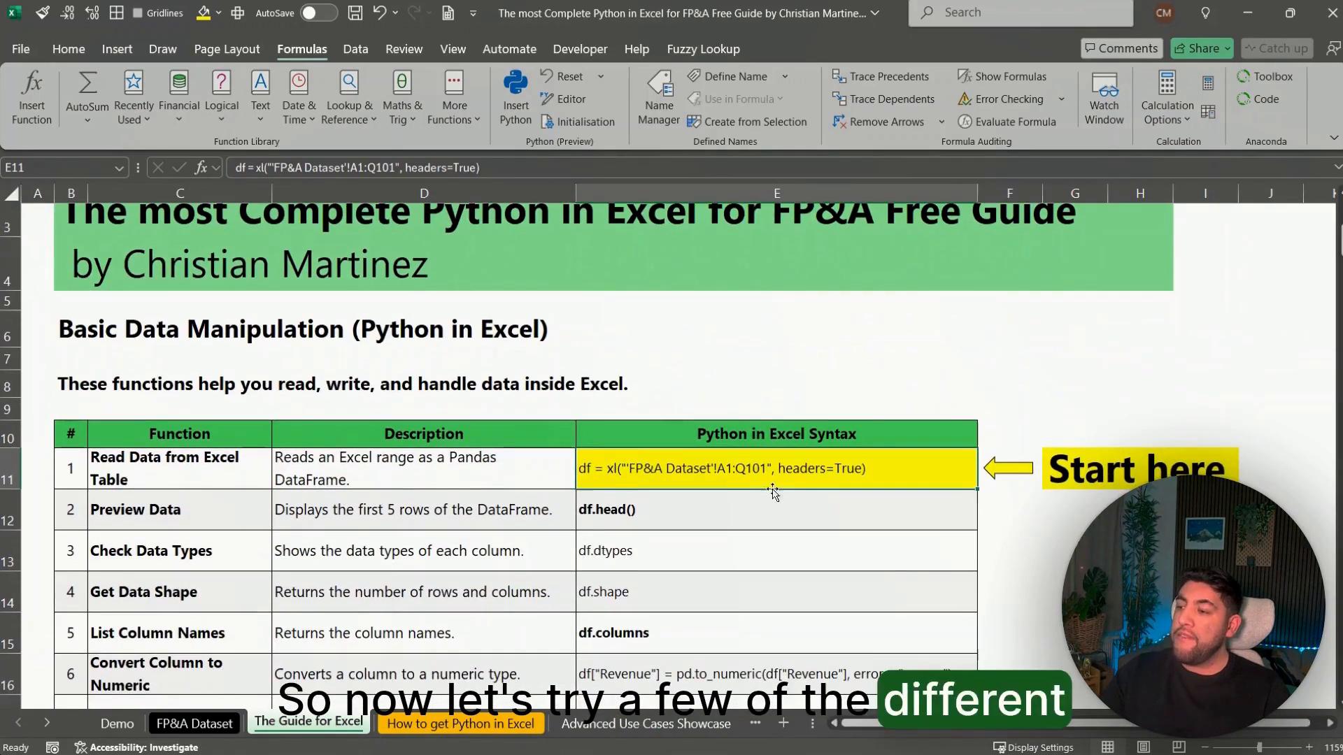
{"action": "left_click", "coordinate": [741, 514]}
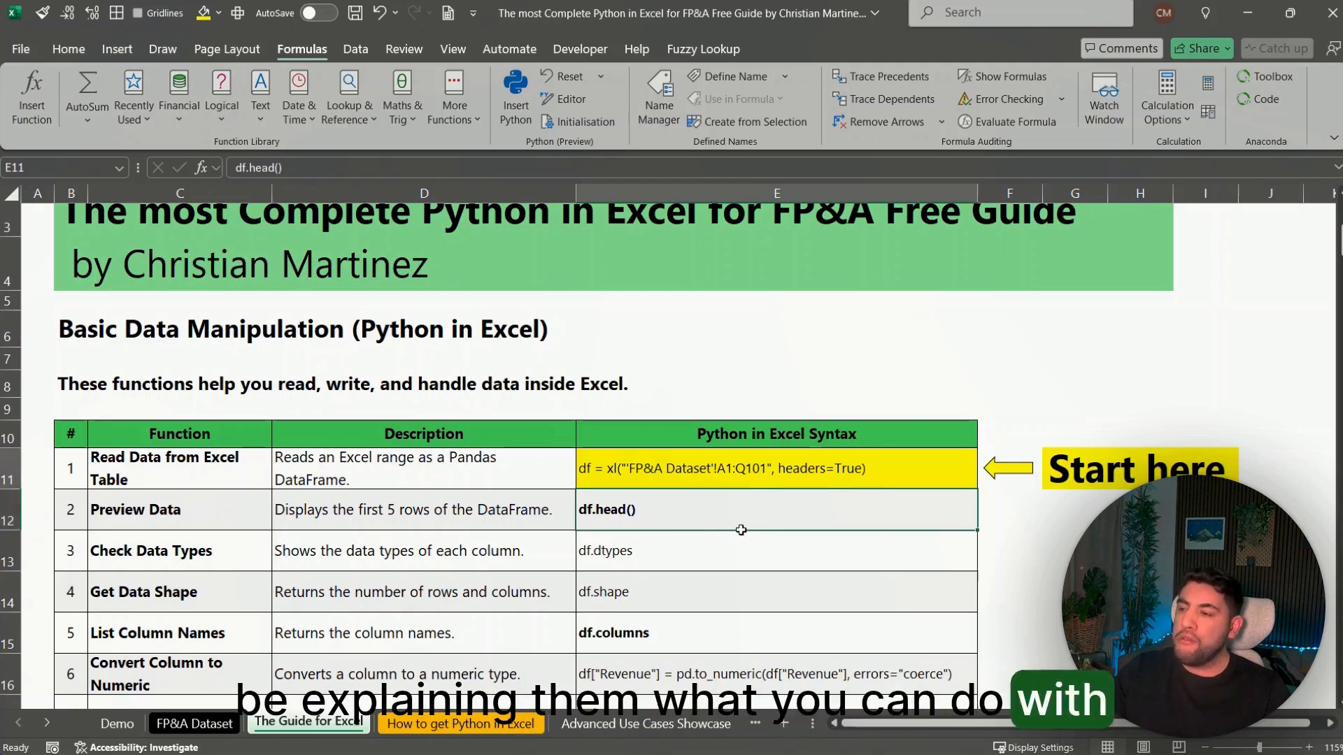
{"action": "key", "text": "Up"}
{"action": "key", "text": "Down"}
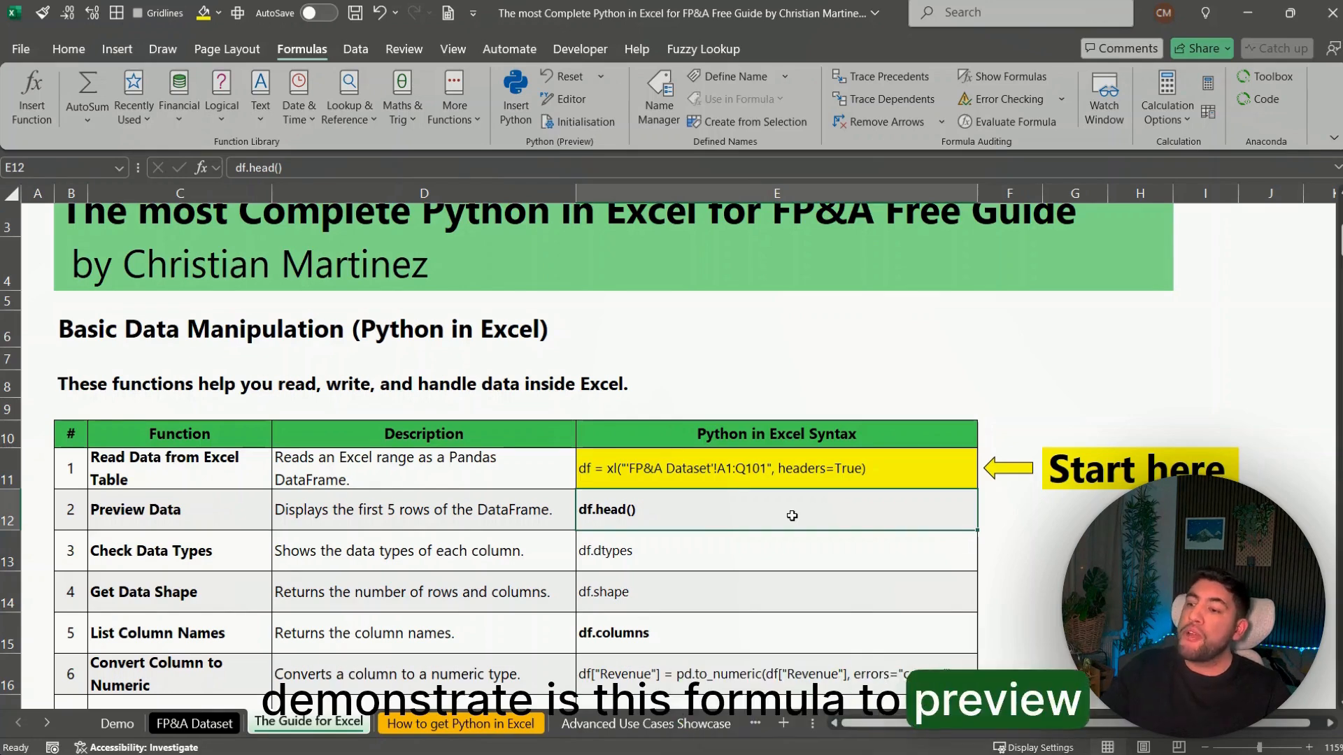
{"action": "key", "text": "F2"}
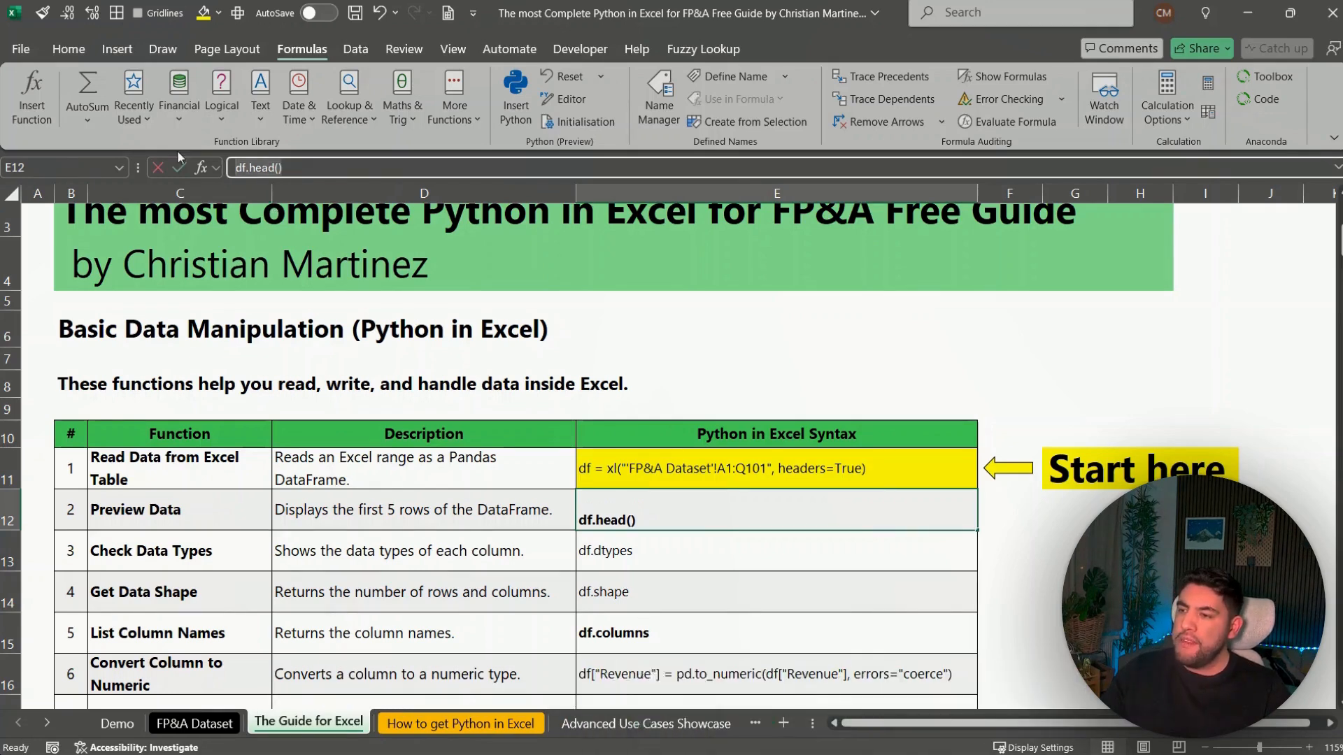
{"action": "key", "text": "Escape"}
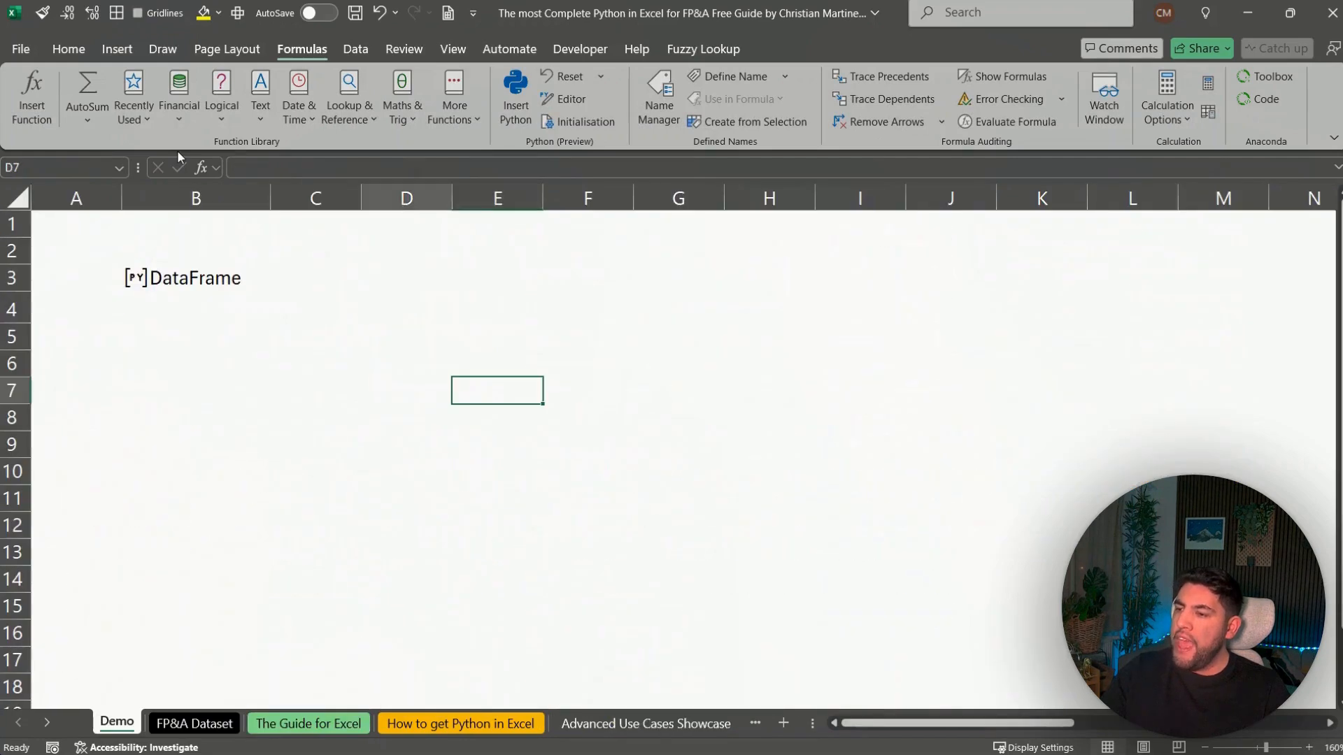
Run the Python formula df.head() in cell B5 of the Demo sheet and output its result as Excel values
{"action": "key", "text": "Left"}
{"action": "key", "text": "Left"}
{"action": "key", "text": "Left"}
{"action": "key", "text": "Left"}
{"action": "key", "text": "Right"}
{"action": "key", "text": "Up"}
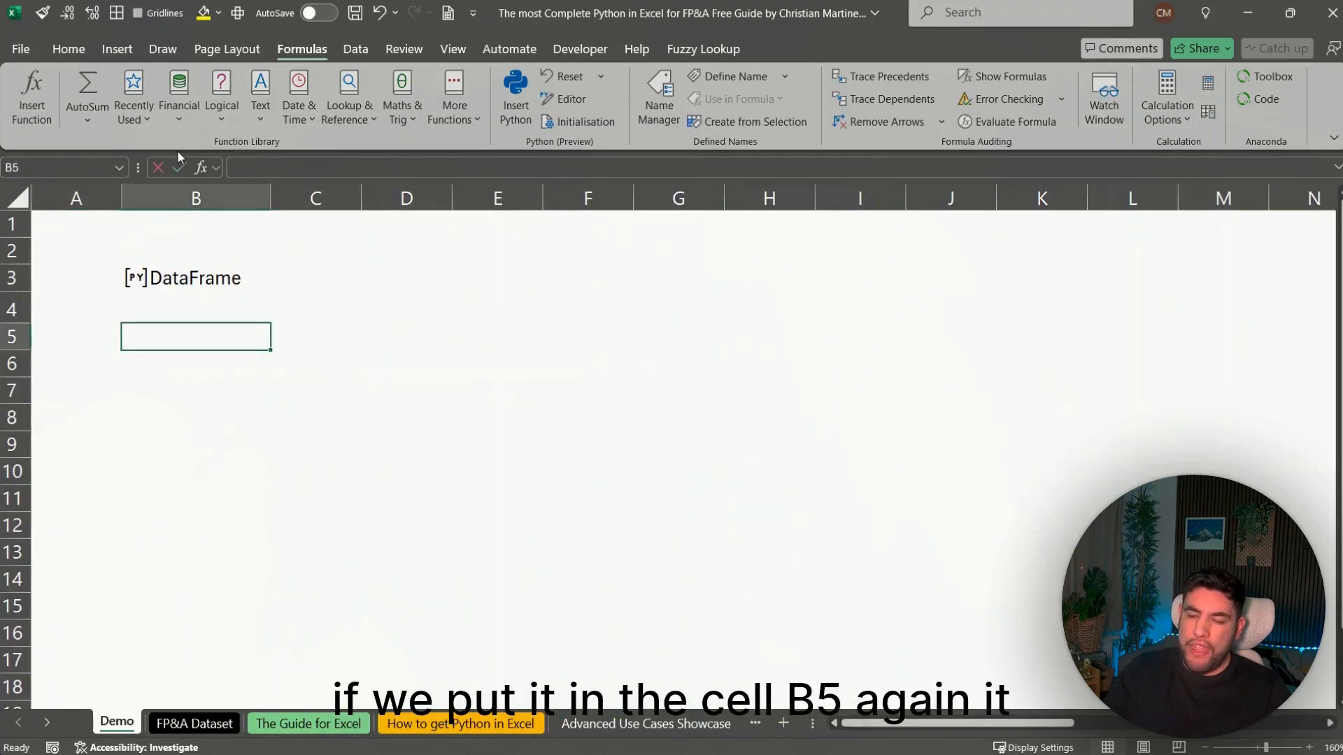
{"action": "type", "text": "=py"}
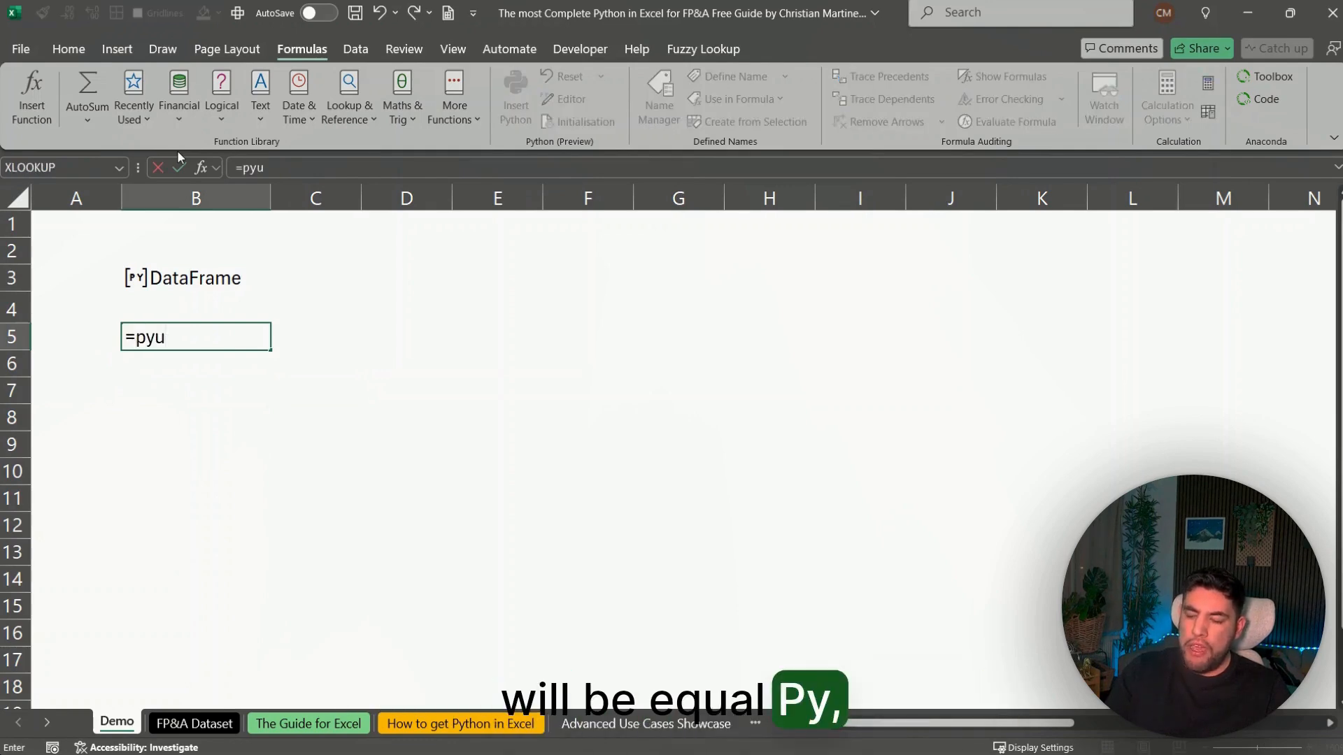
{"action": "key", "text": "Tab"}
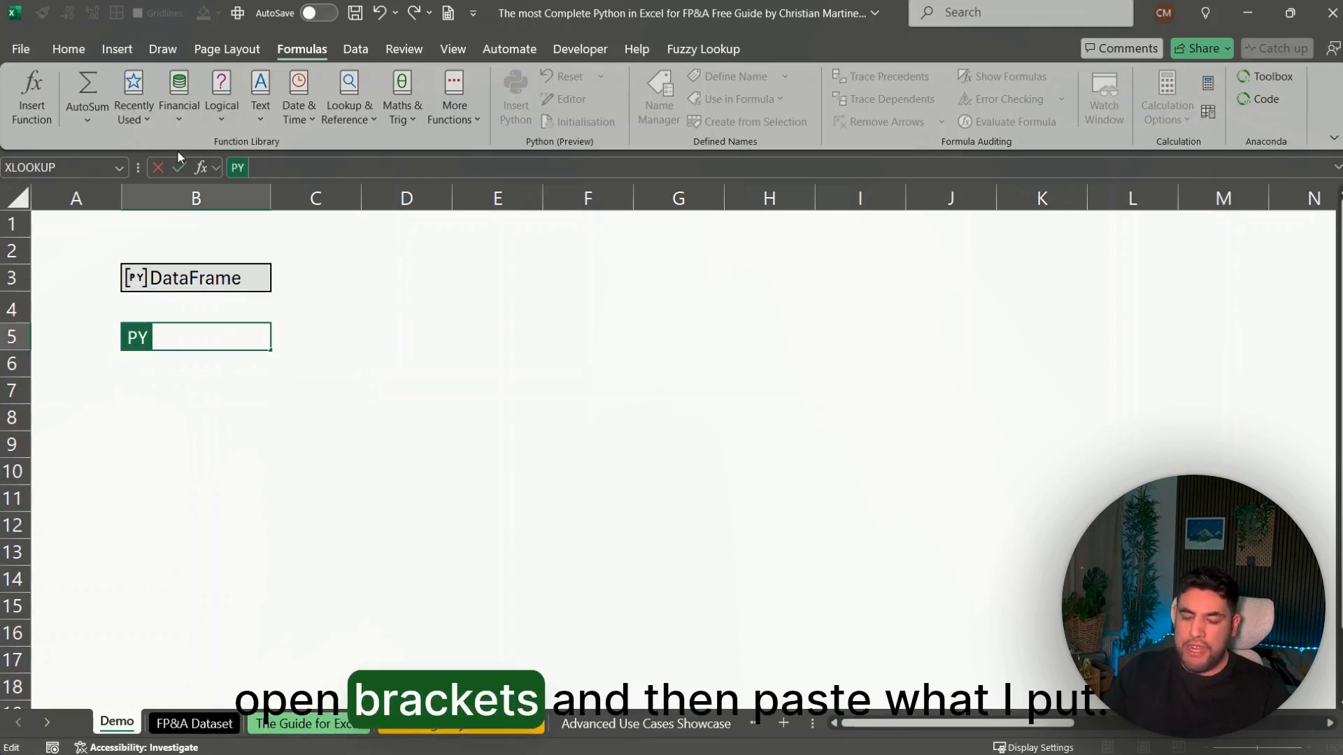
{"action": "type", "text": "df.head()"}
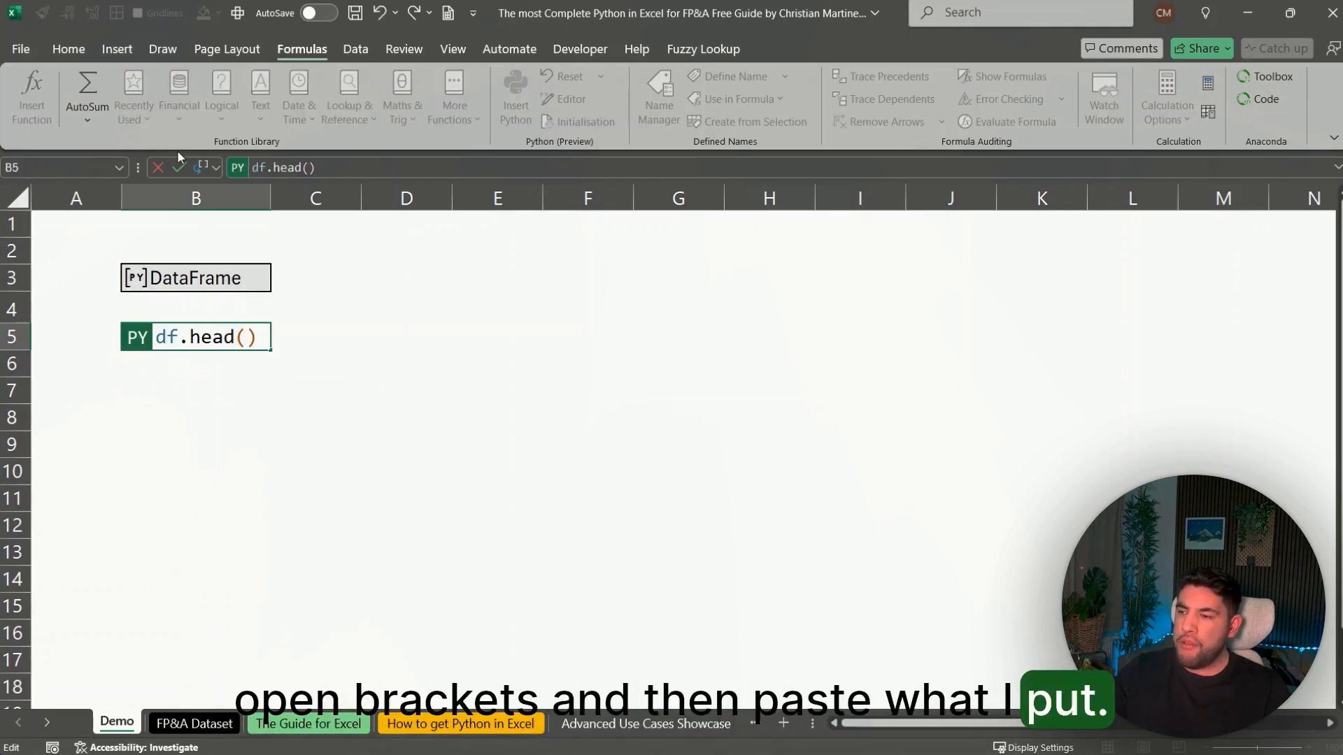
{"action": "key", "text": "ctrl+Return"}
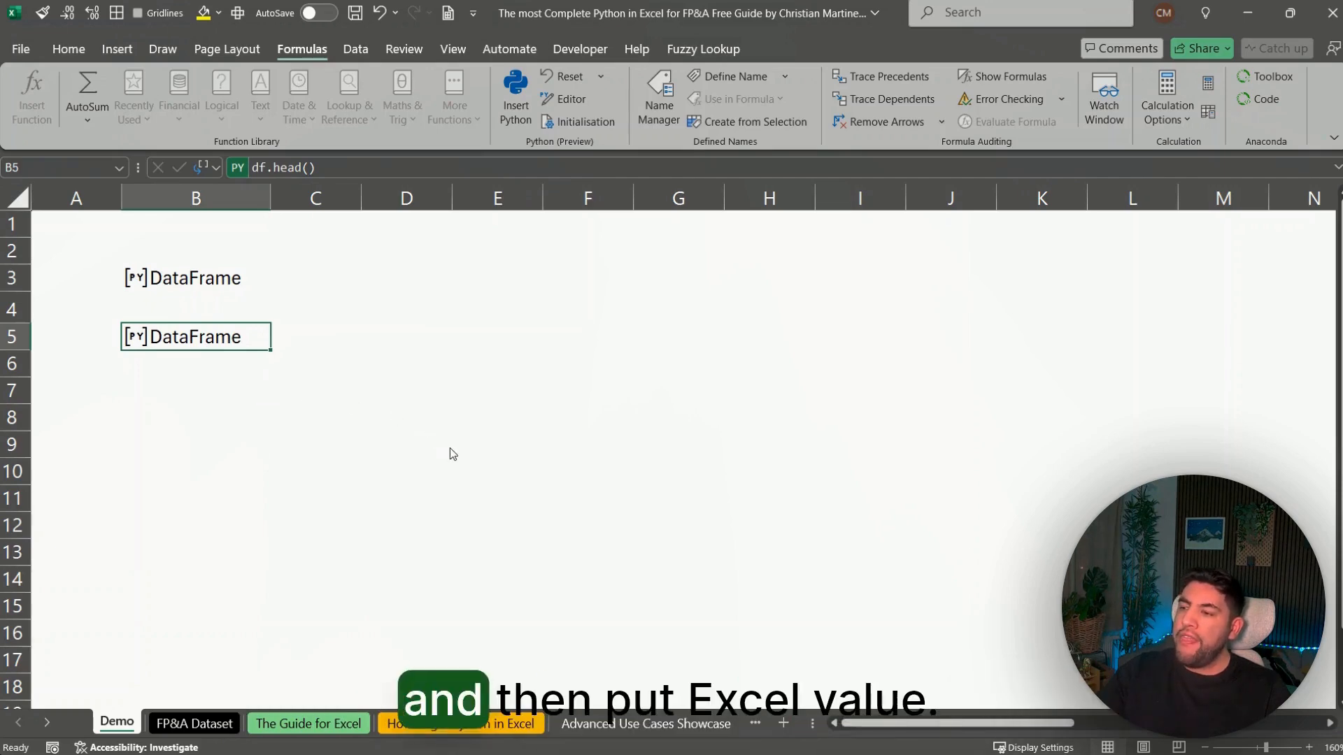
{"action": "key", "text": "ctrl+alt+shift+m"}
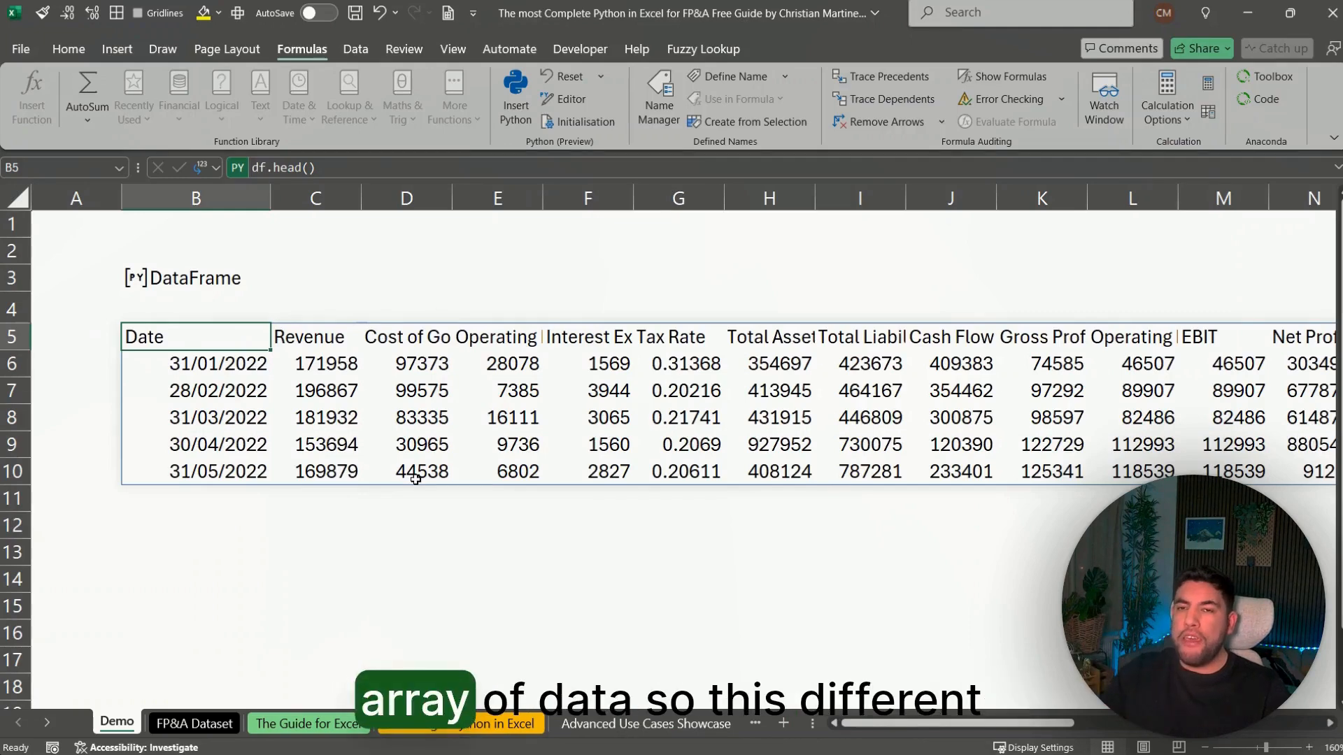
Examine the column headers and the first five data rows in the df.head() output
{"action": "key", "text": "Down"}
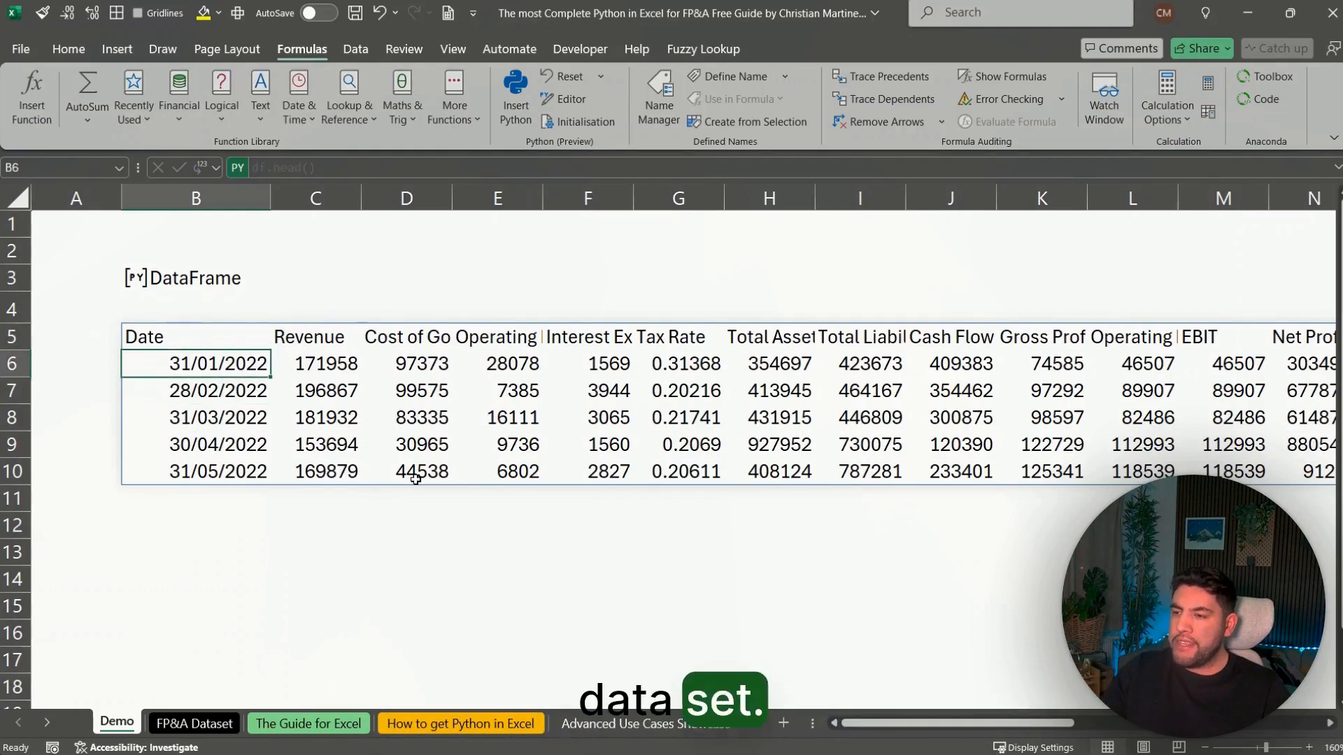
{"action": "key", "text": "Up"}
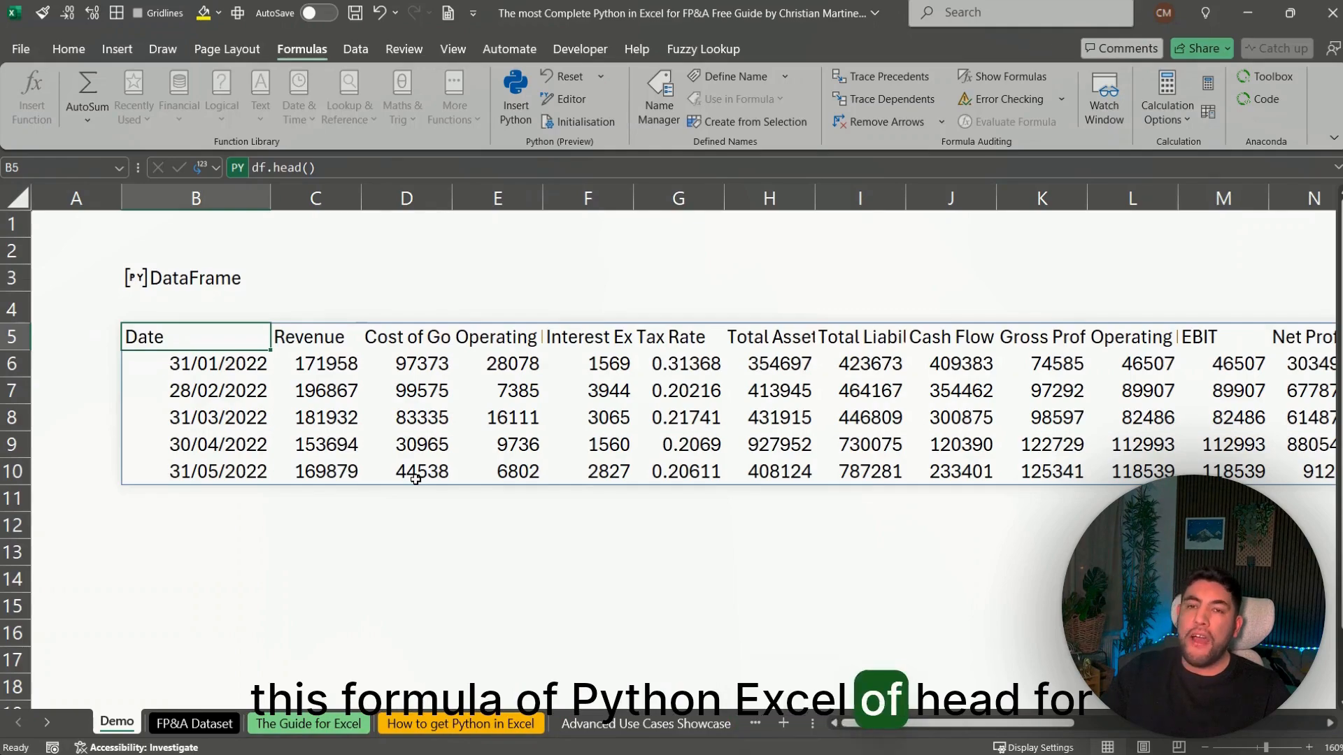
{"action": "key", "text": "Up"}
{"action": "key", "text": "Down"}
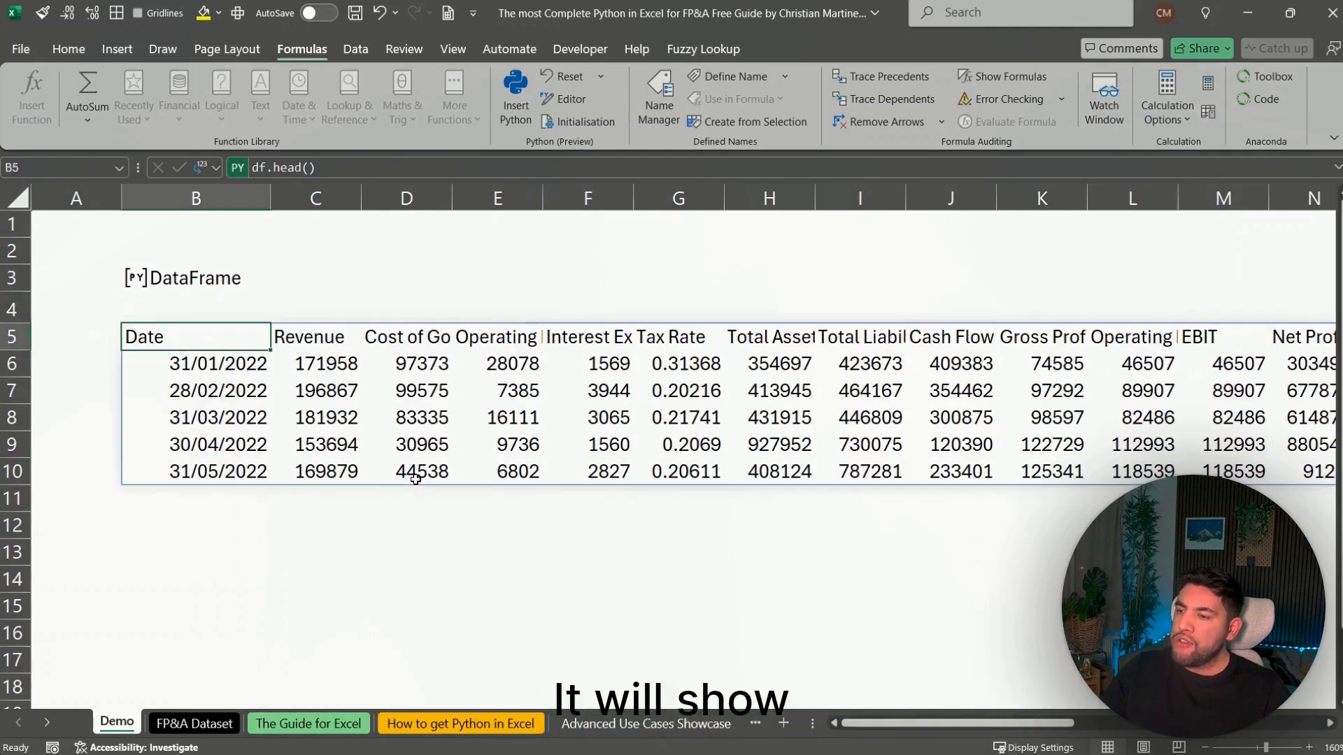
{"action": "key", "text": "ctrl+shift+Right"}
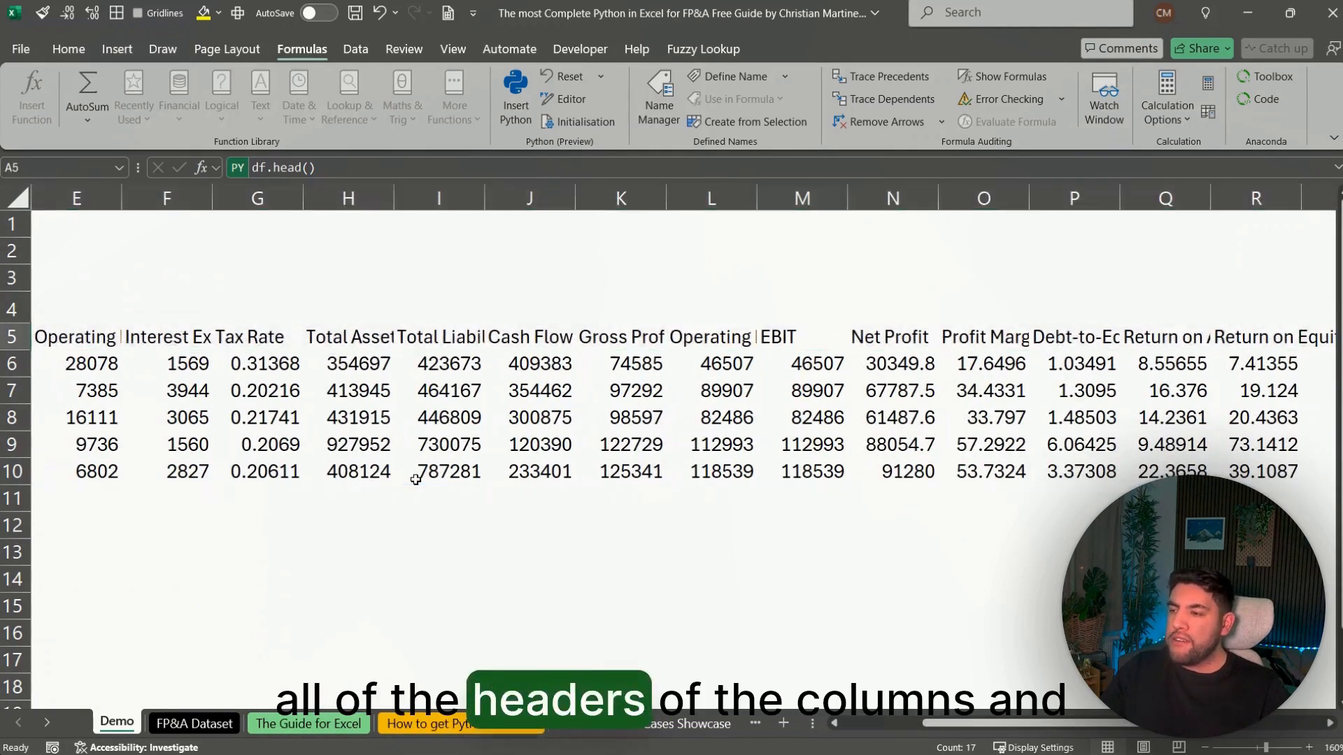
{"action": "key", "text": "Down"}
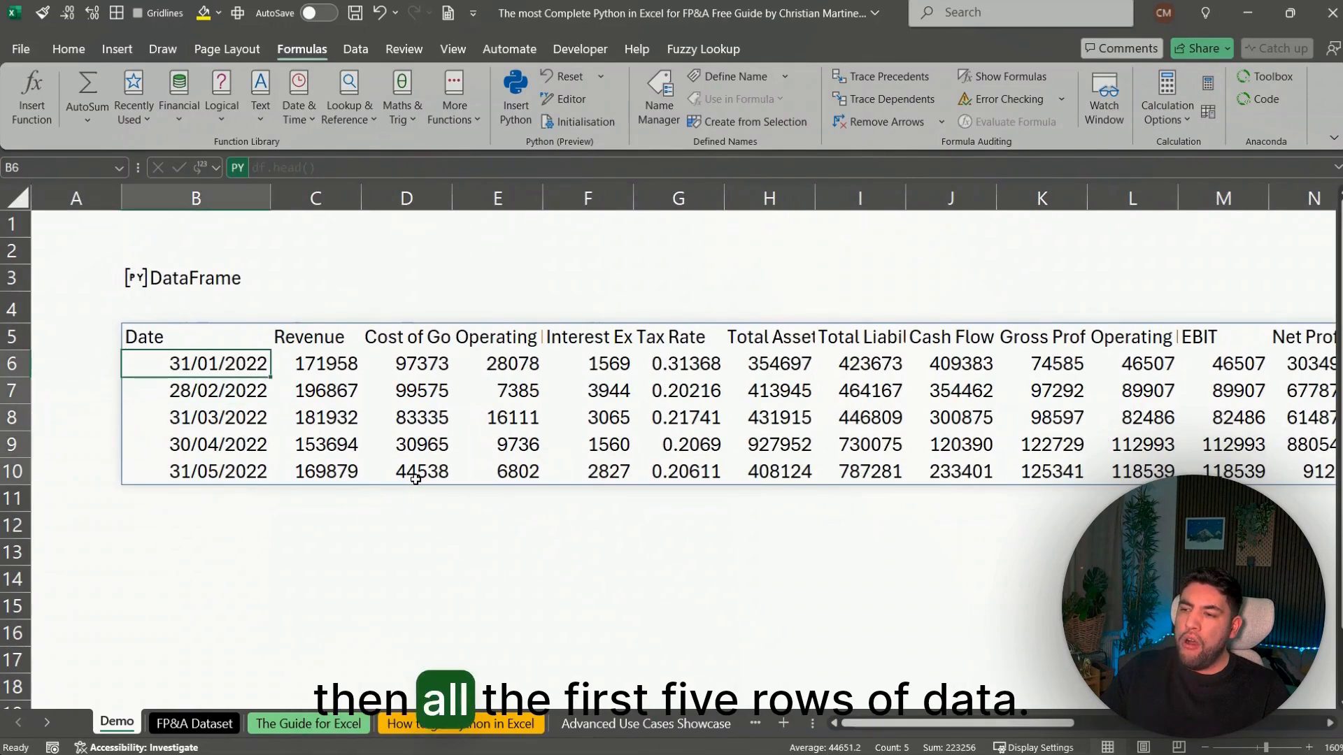
{"action": "key", "text": "ctrl+shift+Down"}
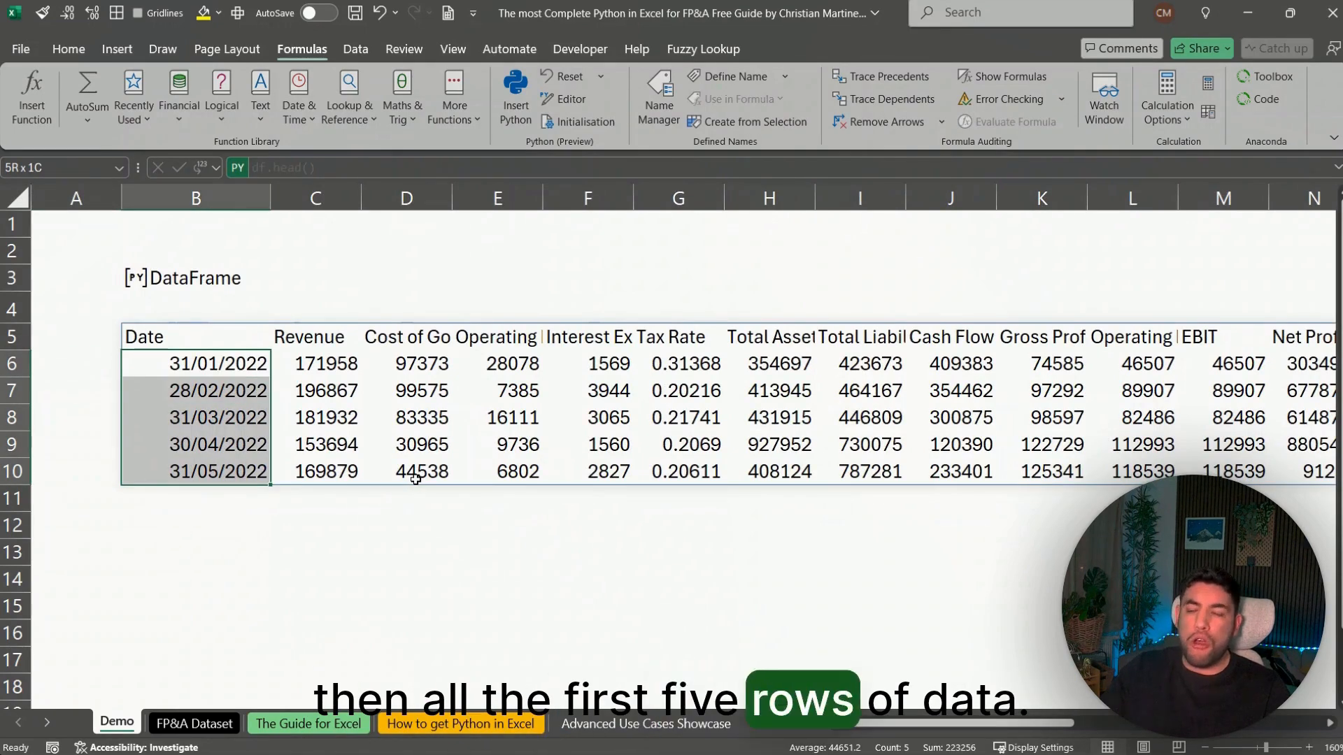
Select the whole df.head() output starting at B5 on the Demo sheet and delete it
{"action": "key", "text": "Up"}
{"action": "key", "text": "ctrl+shift+Down"}
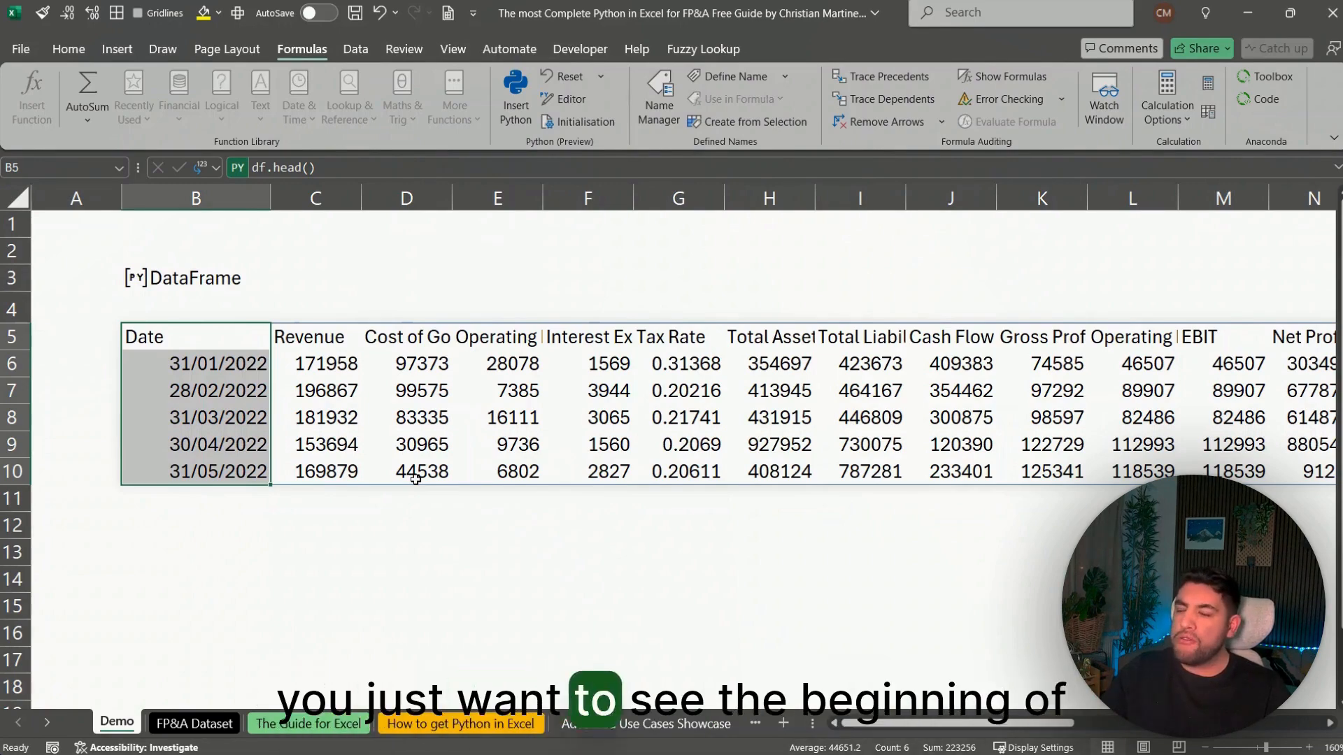
{"action": "scroll", "coordinate": [416, 479], "scroll_direction": "right", "scroll_amount": 5}
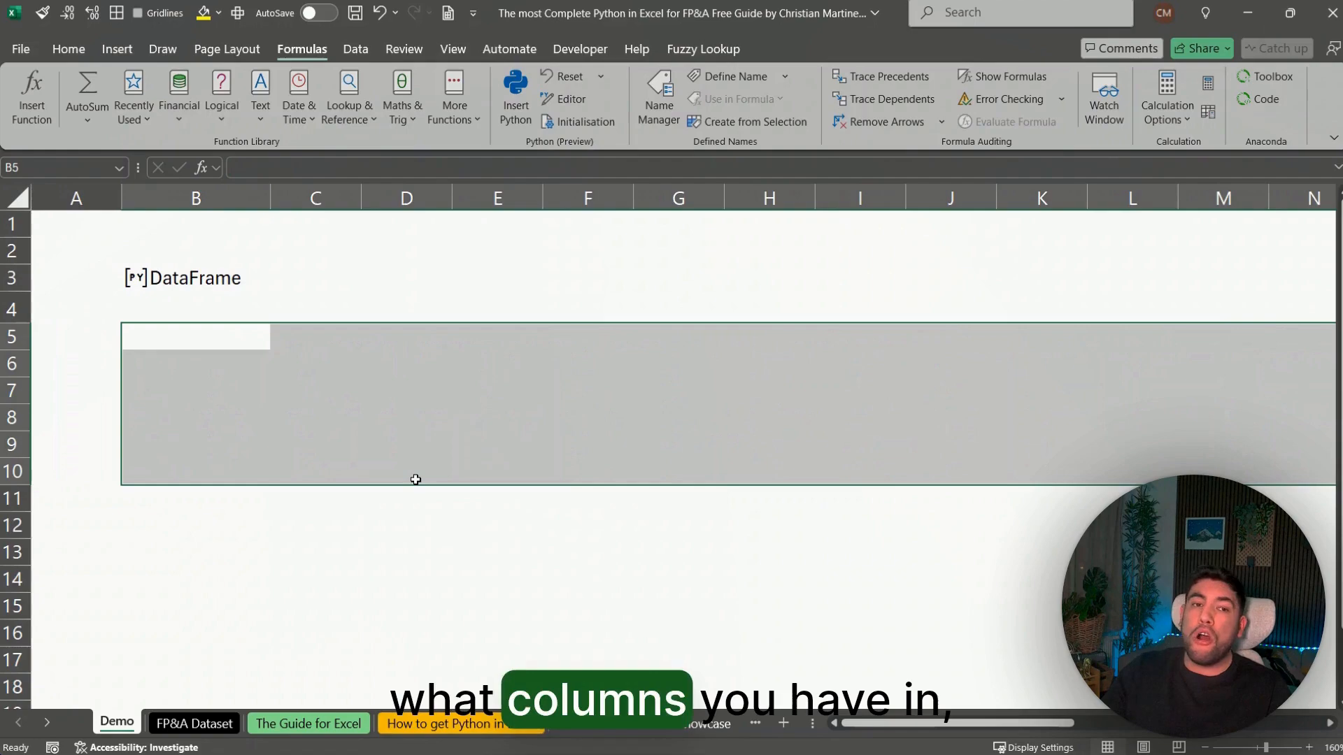
Copy the List Column Names syntax df.columns from cell E15 of The Guide for Excel sheet
{"action": "key", "text": "ctrl+Page_Down"}
{"action": "key", "text": "ctrl+Page_Down"}
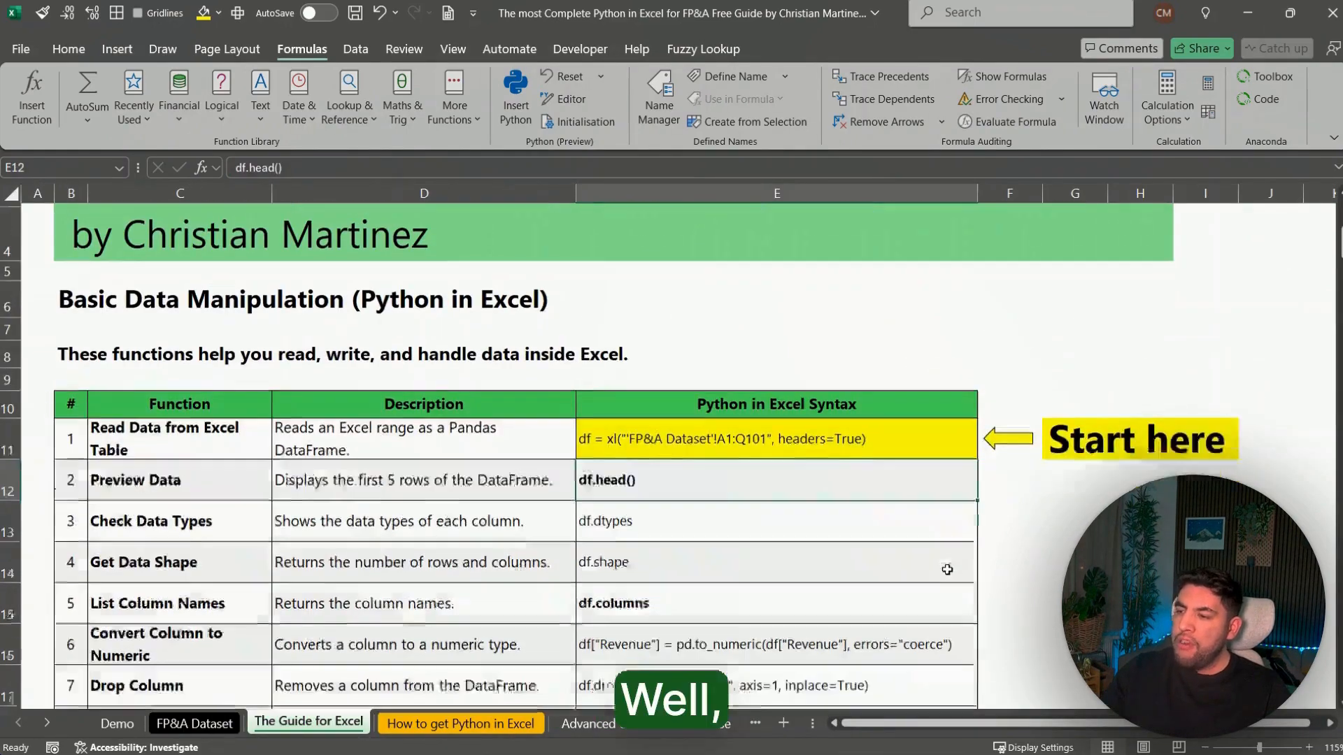
{"action": "scroll", "coordinate": [727, 454], "scroll_direction": "down", "scroll_amount": 1}
{"action": "left_click", "coordinate": [718, 580]}
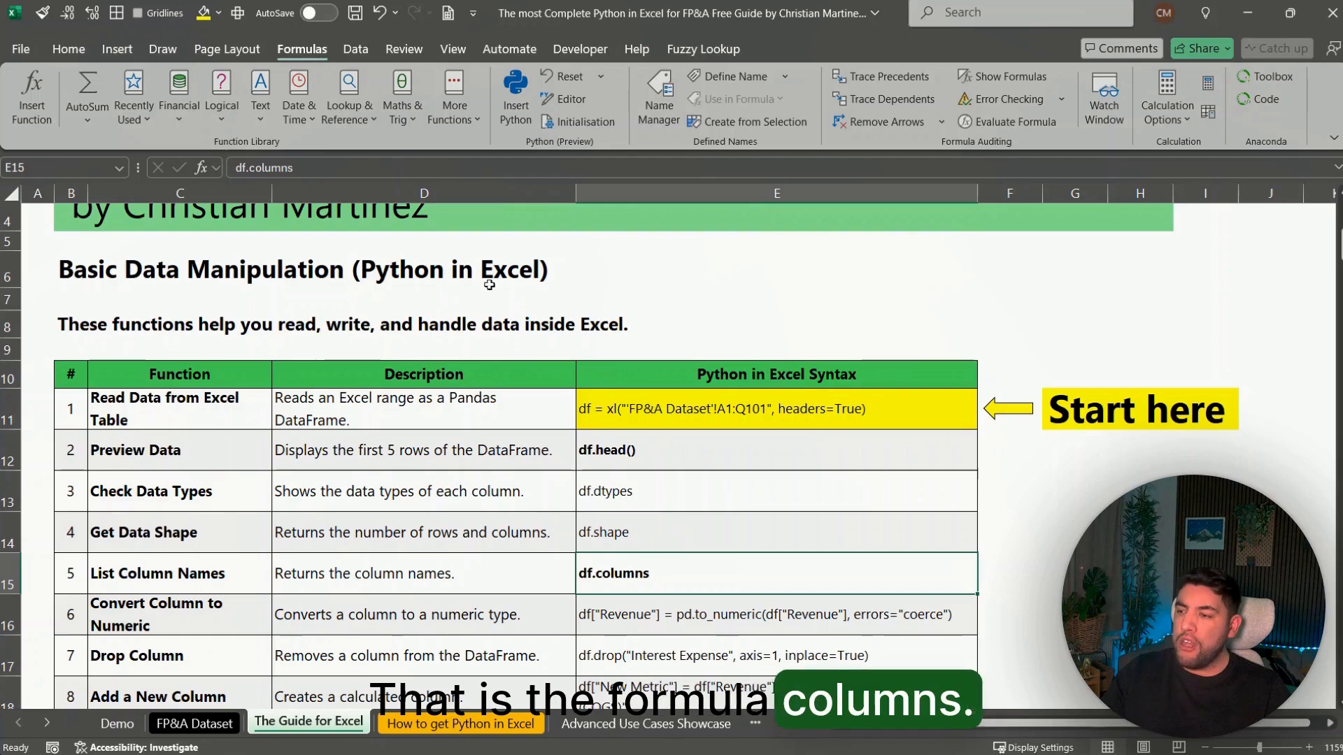
{"action": "left_click", "coordinate": [225, 167]}
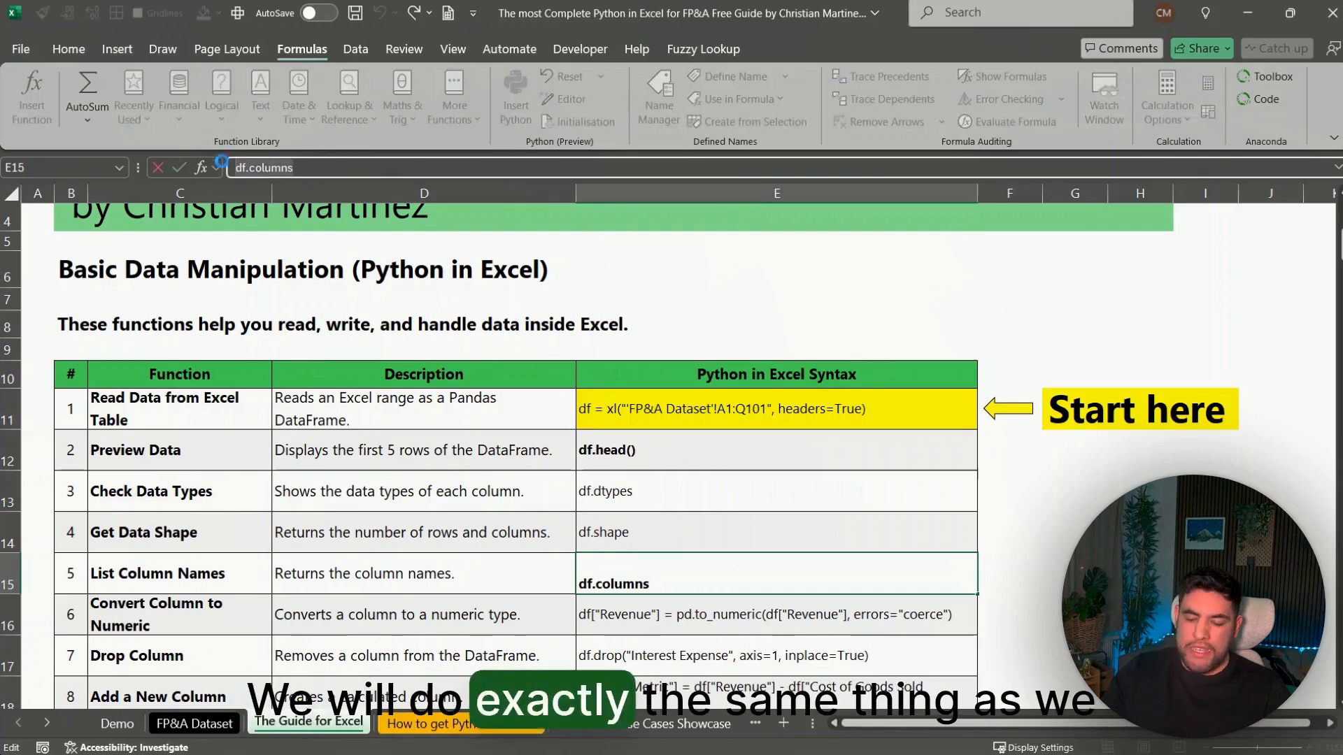
{"action": "key", "text": "Escape"}
{"action": "key", "text": "ctrl+Page_Up"}
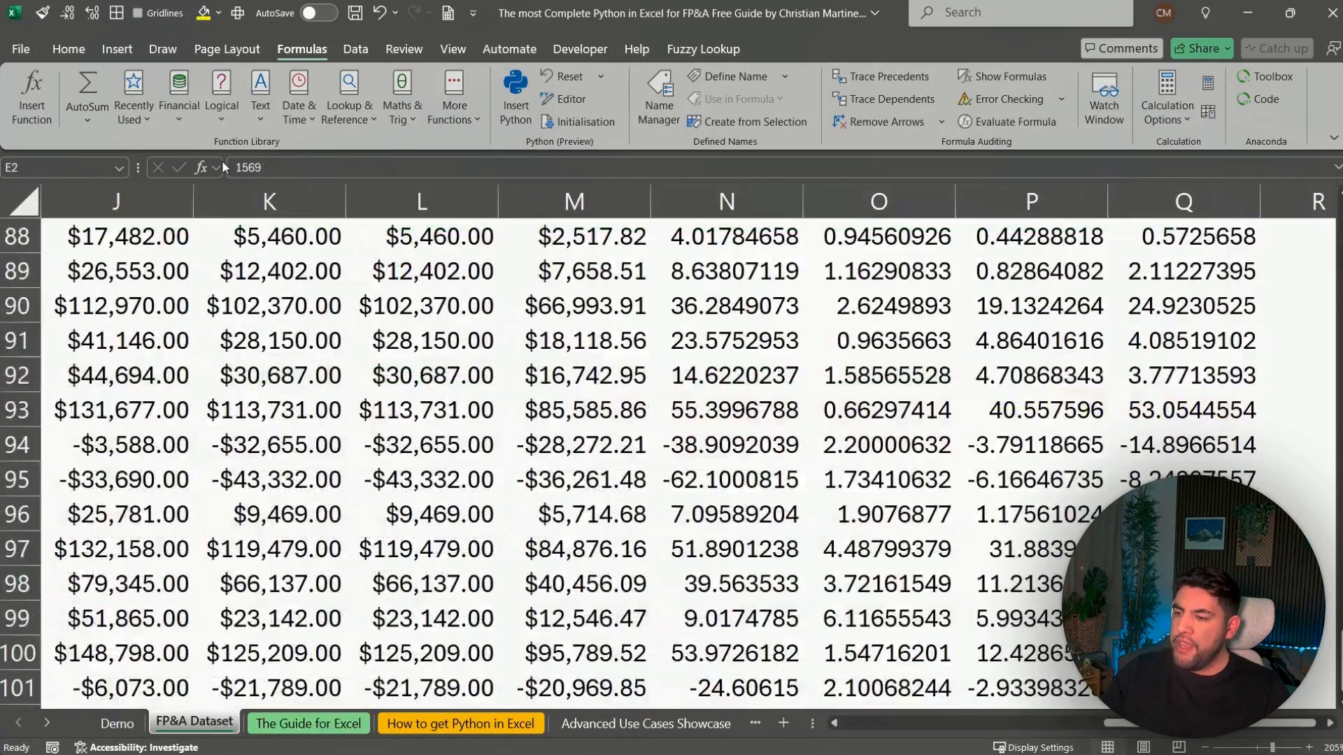
Run the Python formula df.columns in cell B5 of the Demo sheet and output its result as Excel values
{"action": "key", "text": "ctrl+Page_Up"}
{"action": "left_click", "coordinate": [220, 336]}
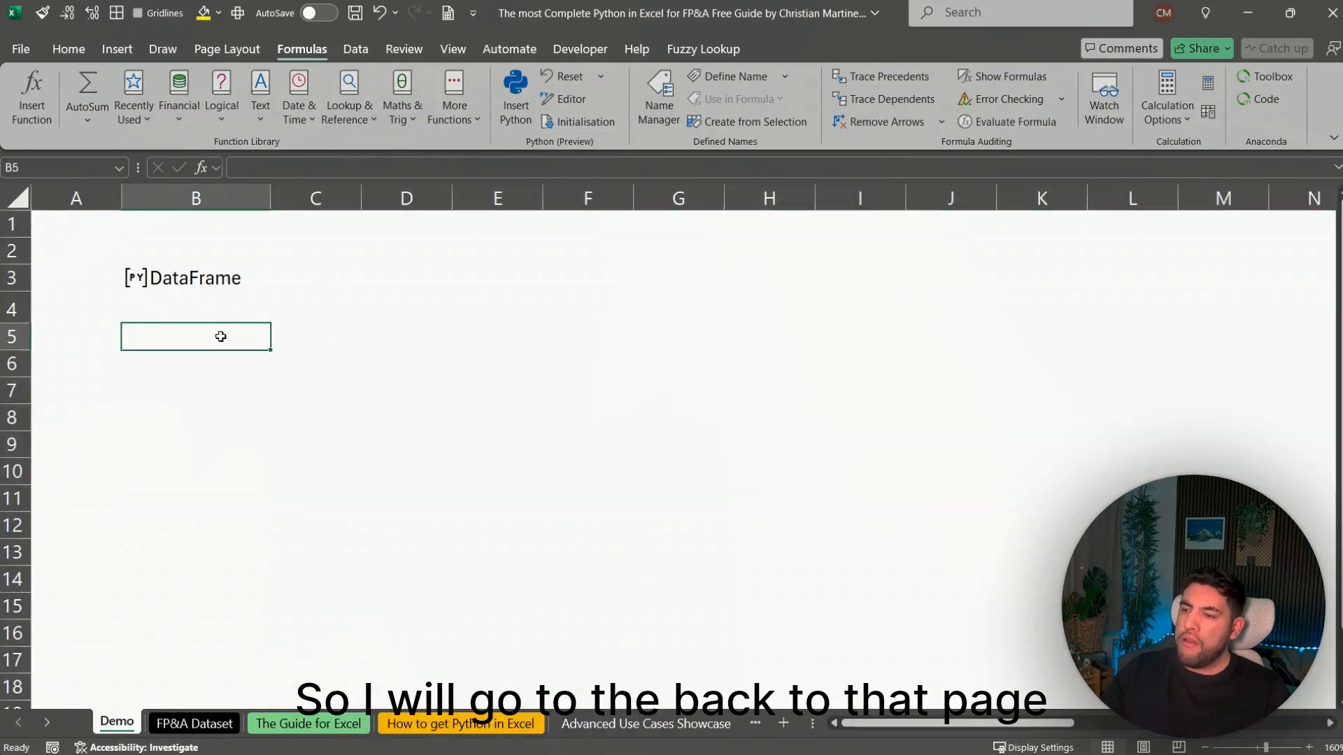
{"action": "type", "text": "=PY"}
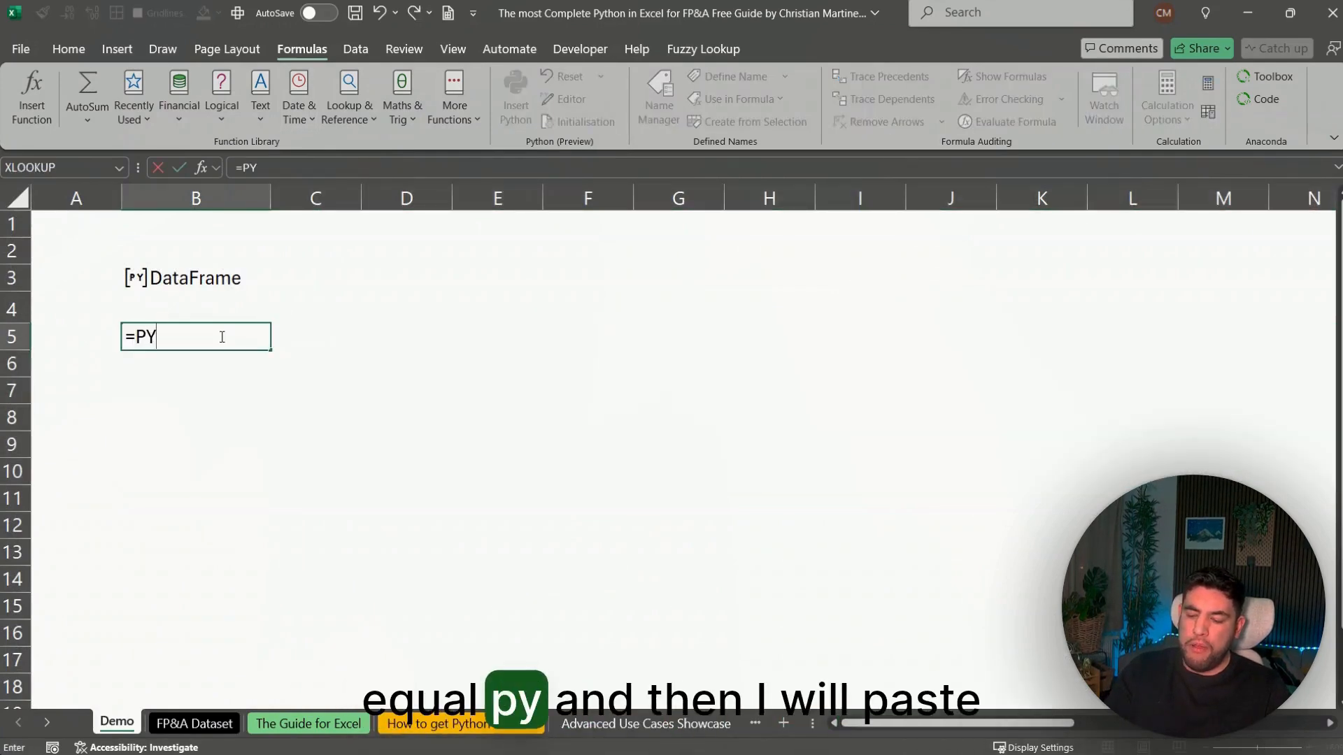
{"action": "type", "text": "df.columns"}
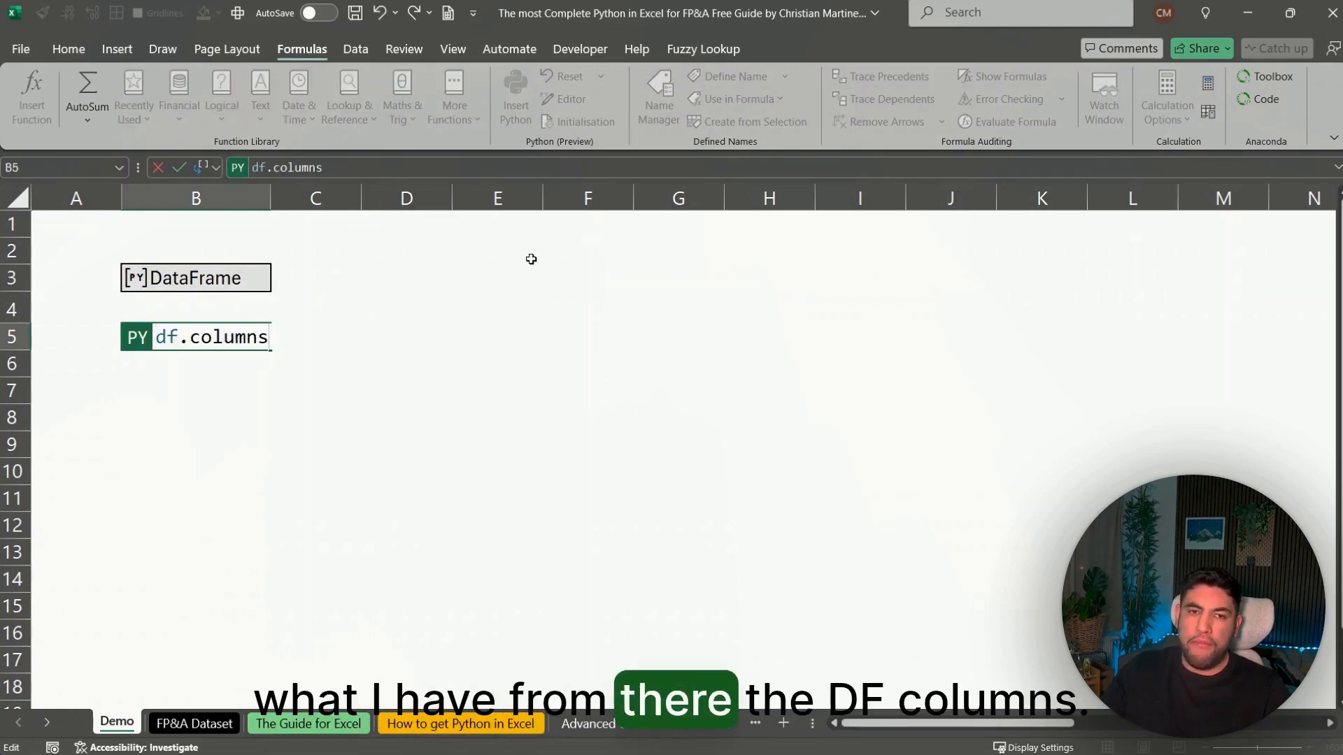
{"action": "key", "text": "ctrl+Return"}
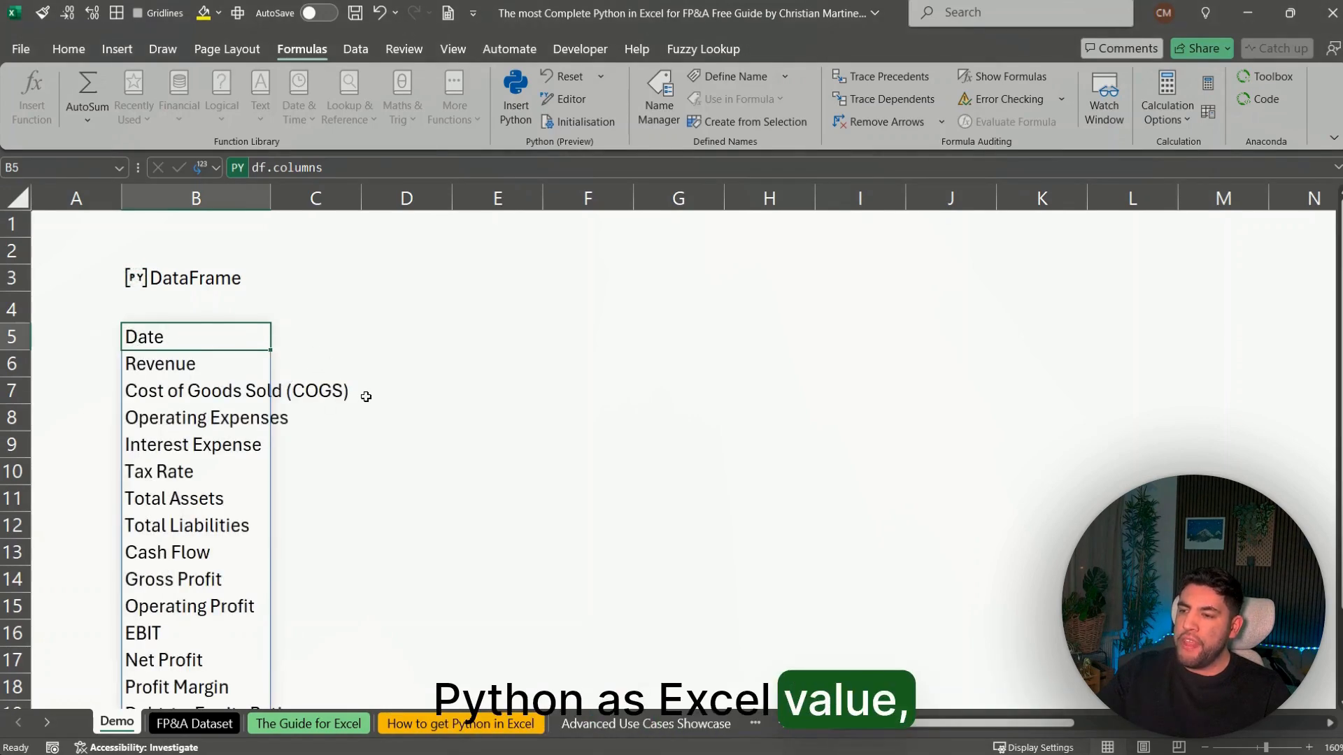
Examine the full list of column names returned by df.columns on the Demo sheet
{"action": "left_click", "coordinate": [393, 410]}
{"action": "key", "text": "Left"}
{"action": "key", "text": "Left"}
{"action": "key", "text": "ctrl+Up"}
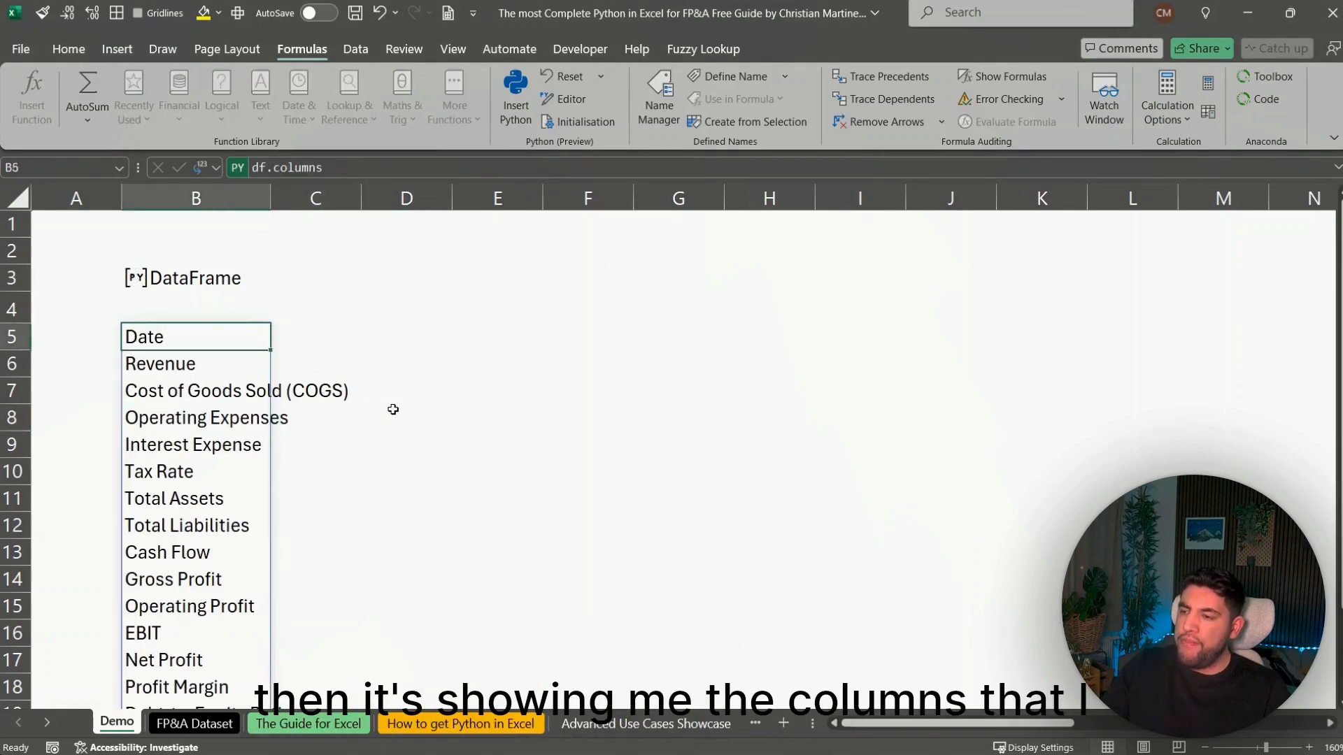
{"action": "key", "text": "ctrl+shift+Down"}
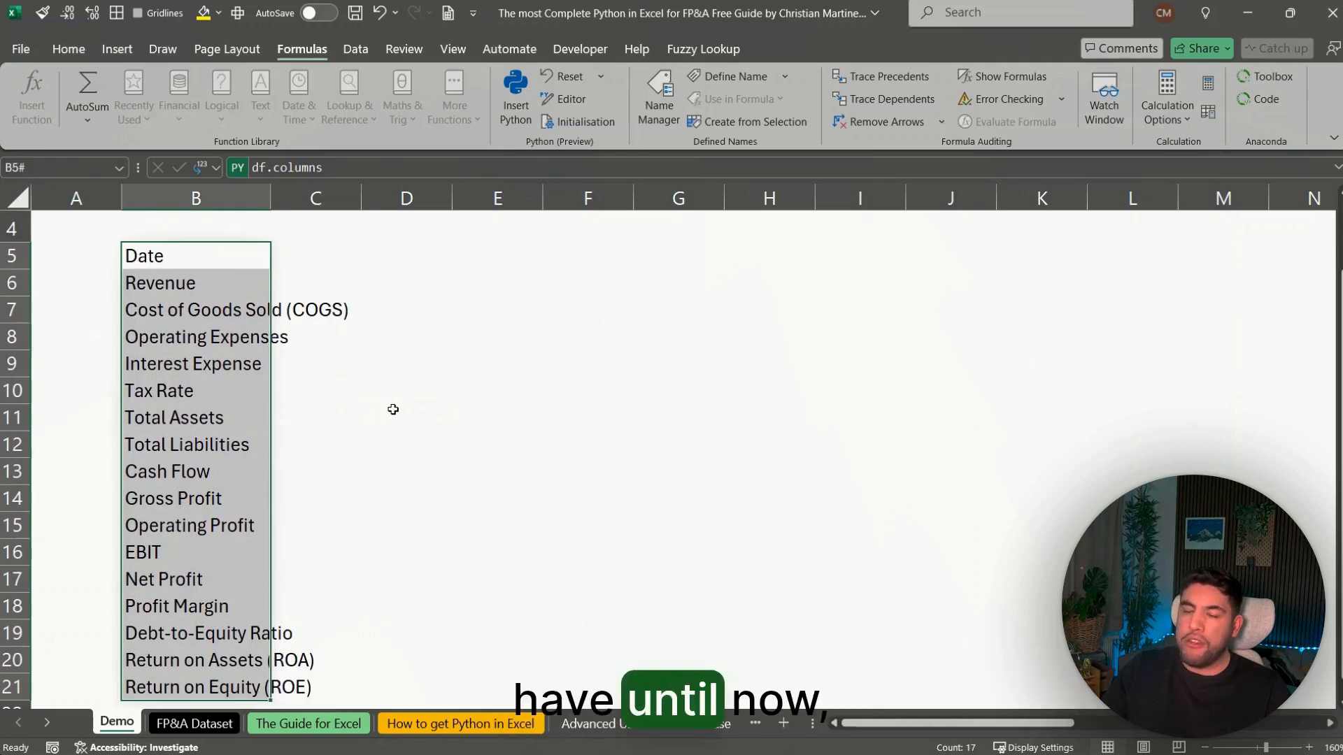
{"action": "key", "text": "Up"}
{"action": "key", "text": "Down"}
{"action": "key", "text": "ctrl+shift+Down"}
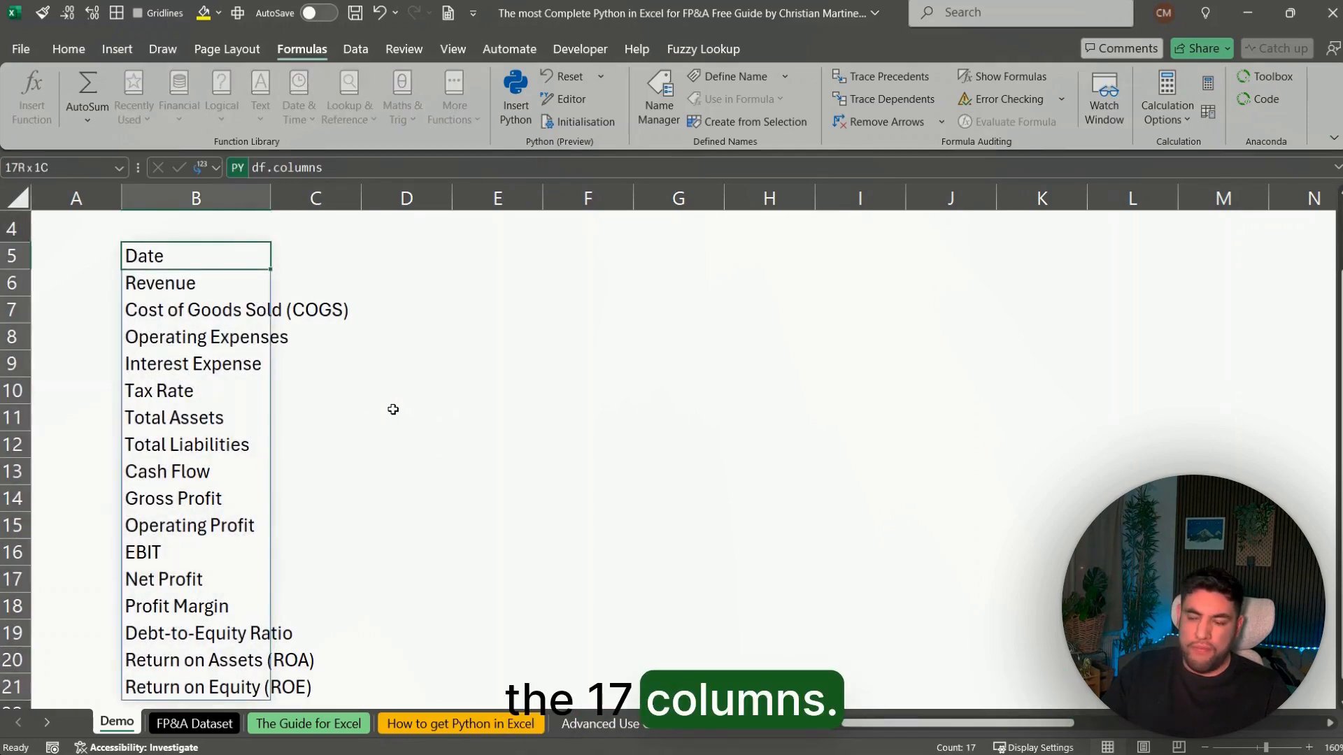
{"action": "key", "text": "Up"}
{"action": "key", "text": "Up"}
{"action": "key", "text": "Up"}
{"action": "key", "text": "Up"}
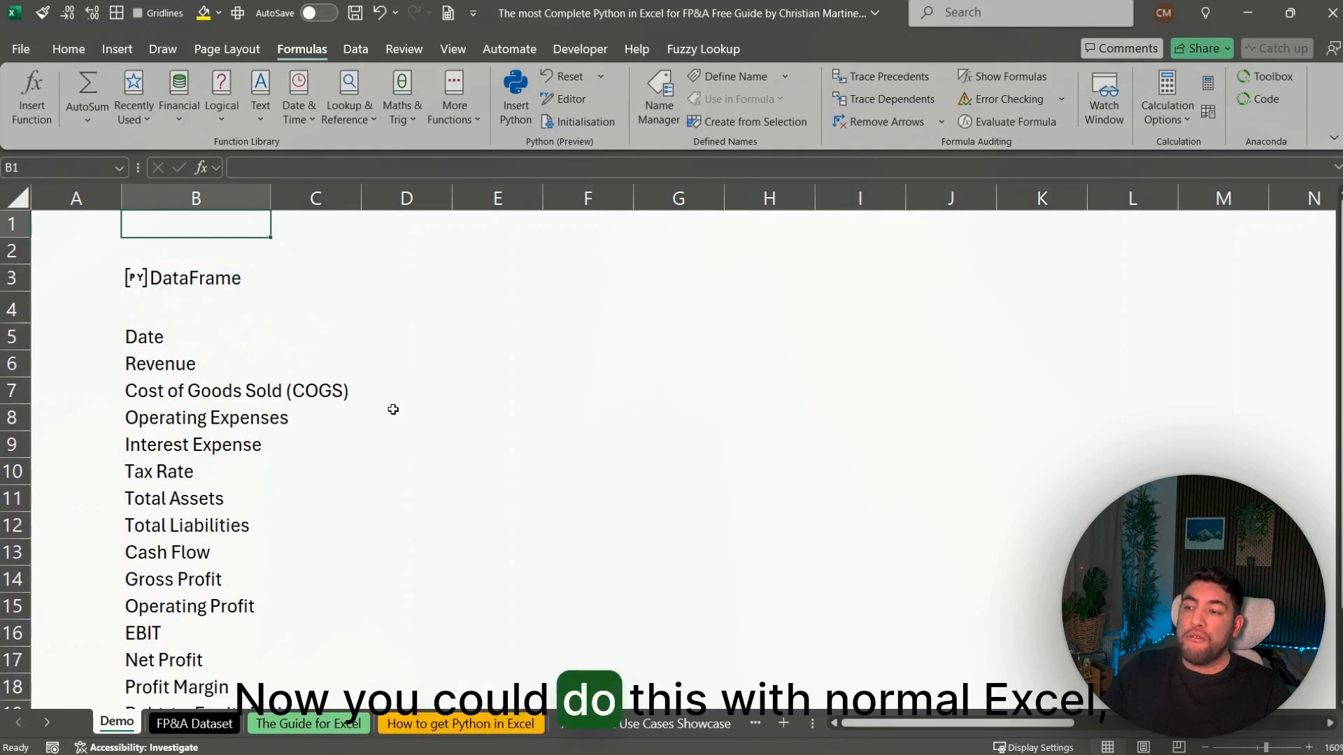
Select the whole df.columns output starting at B5 on the Demo sheet and clear it
{"action": "key", "text": "Down"}
{"action": "key", "text": "Down"}
{"action": "key", "text": "Down"}
{"action": "key", "text": "Down"}
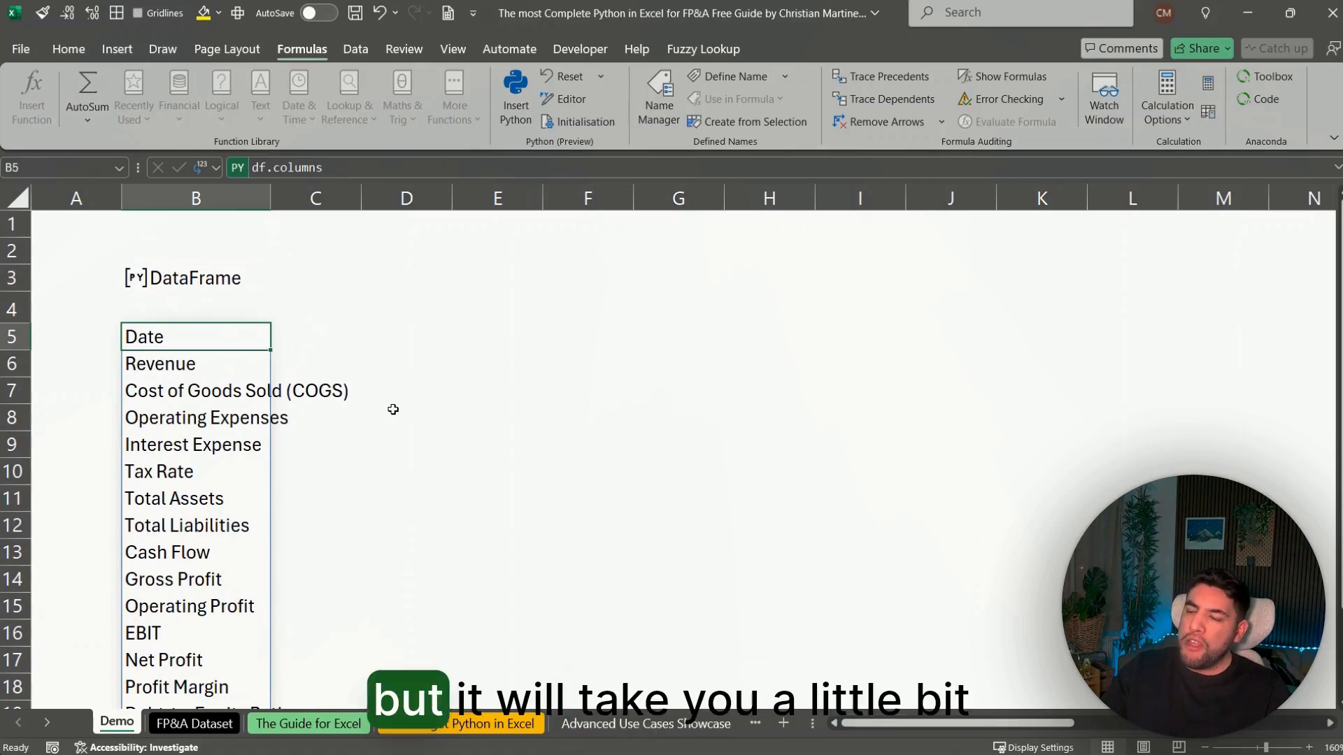
{"action": "key", "text": "ctrl+shift+Down"}
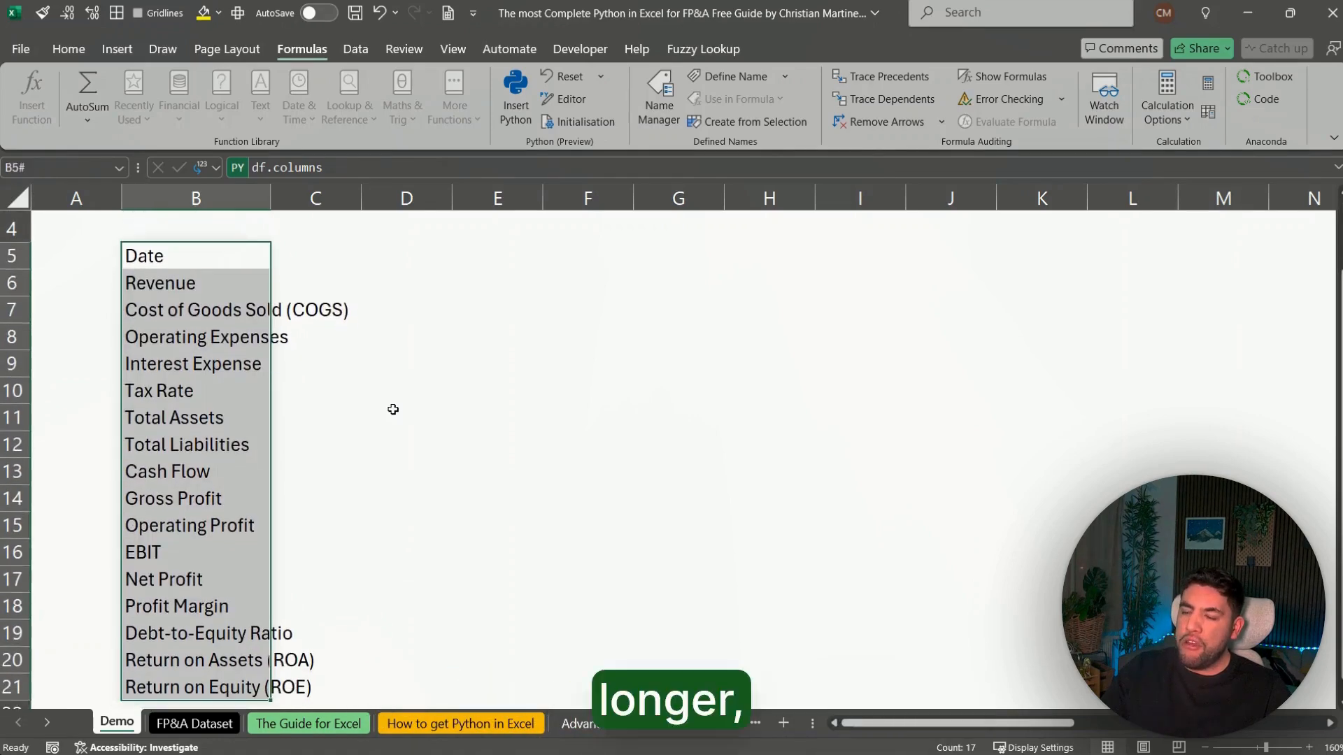
{"action": "key", "text": "ctrl+z"}
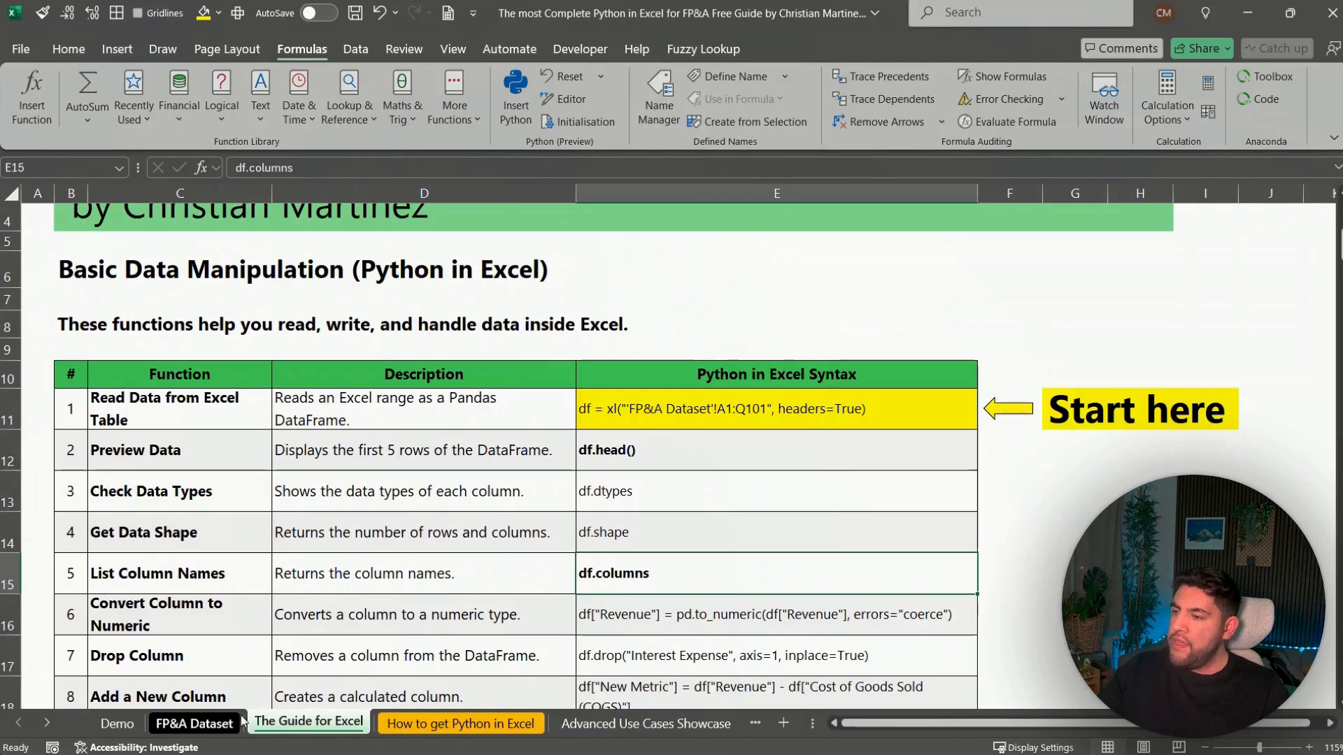
Move The Guide for Excel sheet ahead of FP&A Dataset so it directly follows Demo
{"action": "scroll", "coordinate": [280, 728], "scroll_direction": "down", "scroll_amount": 2}
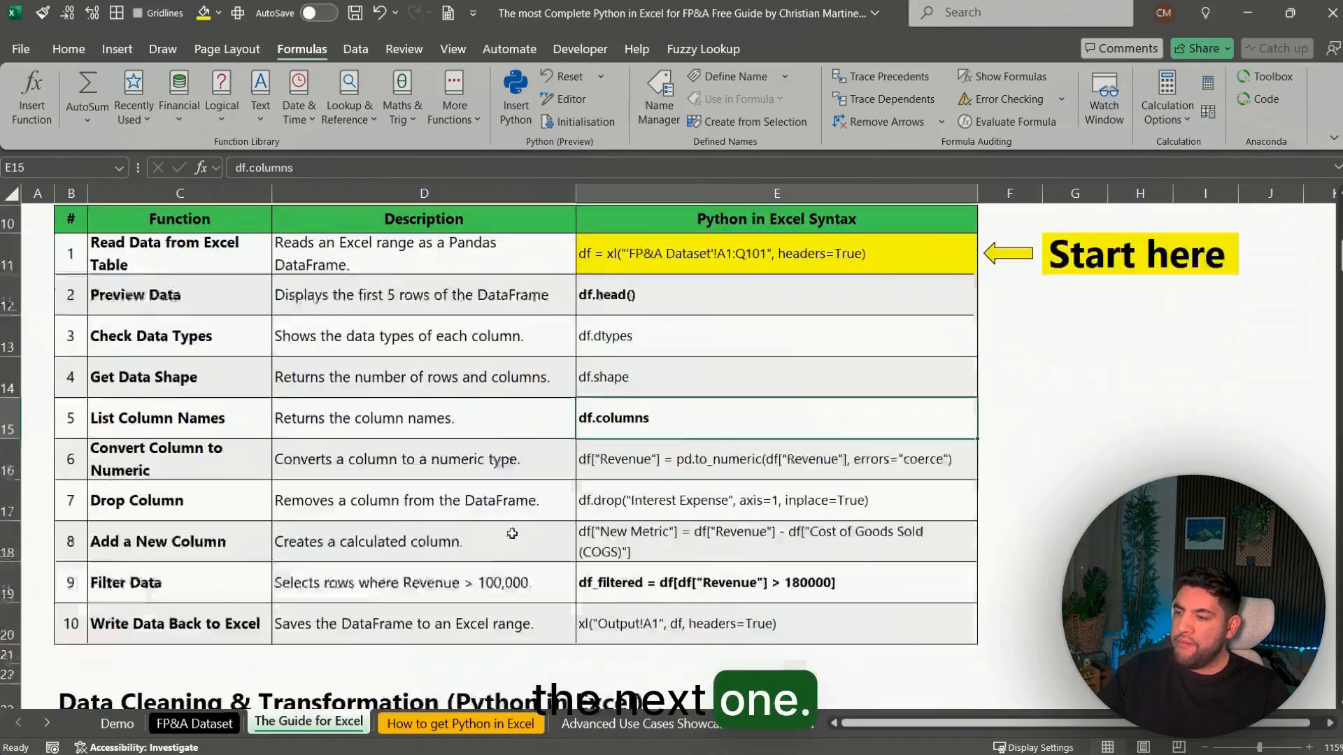
{"action": "left_click_drag", "start_coordinate": [155, 724], "coordinate": [155, 725]}
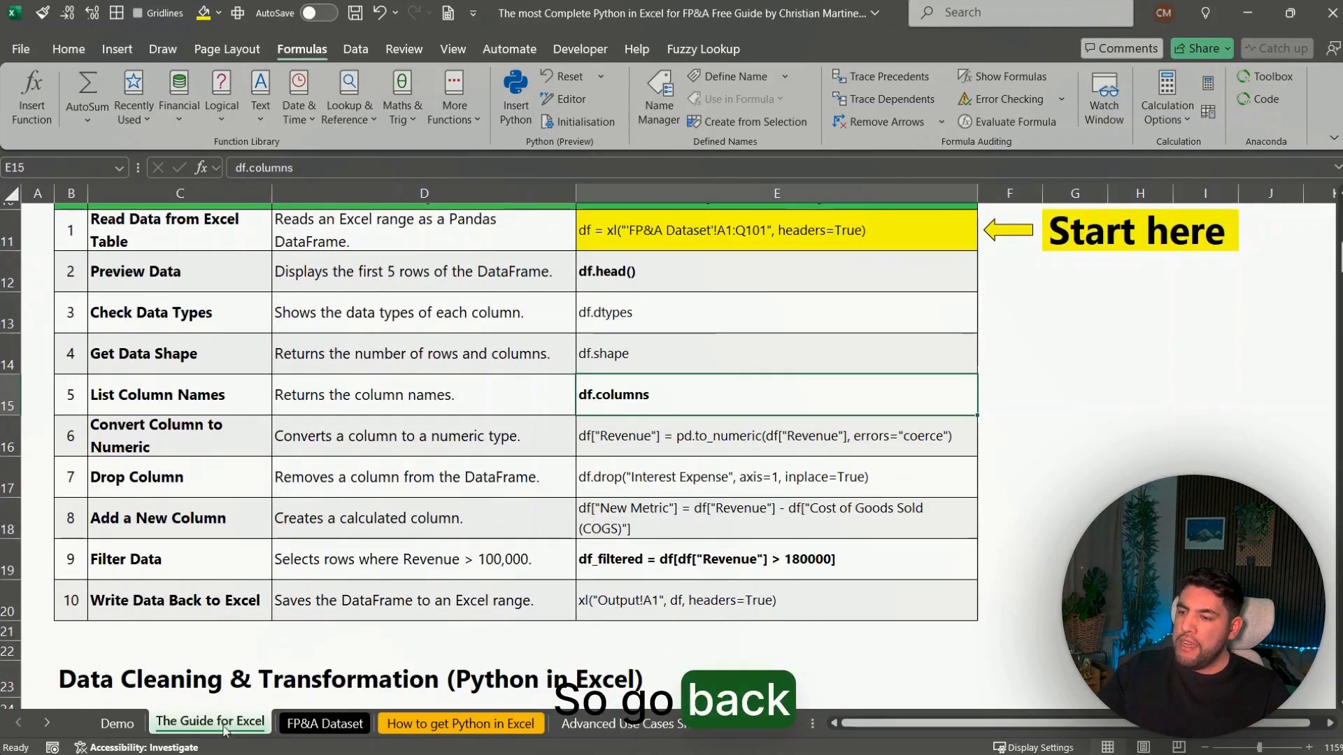
Copy the Filter Data syntax df_filtered = df[df["Revenue"] > 180000] from cell E19 of The Guide for Excel sheet
{"action": "key", "text": "Down"}
{"action": "key", "text": "Down"}
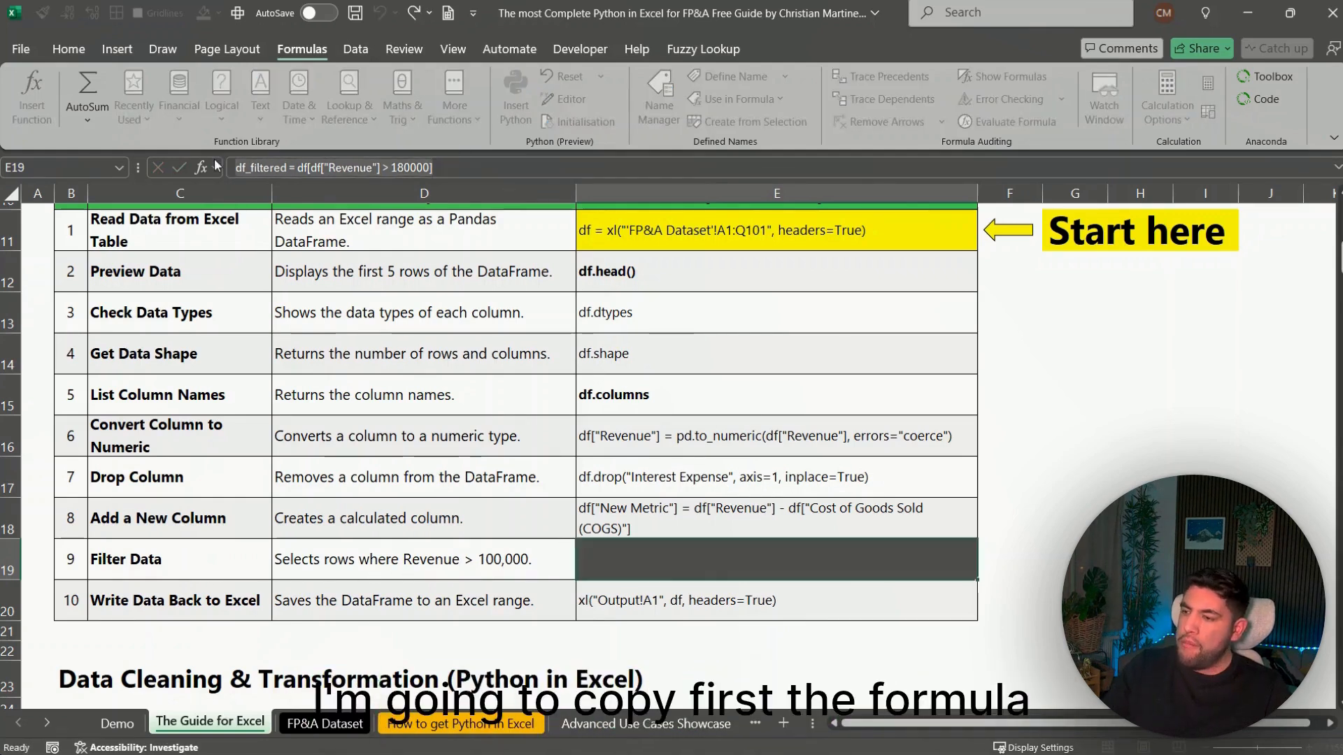
{"action": "key", "text": "Down"}
Run the Python formula df_filtered = df[df["Revenue"] > 180000] in cell B6 of the Demo sheet and output it as Excel values
{"action": "key", "text": "ctrl+Page_Up"}
{"action": "key", "text": "Right"}
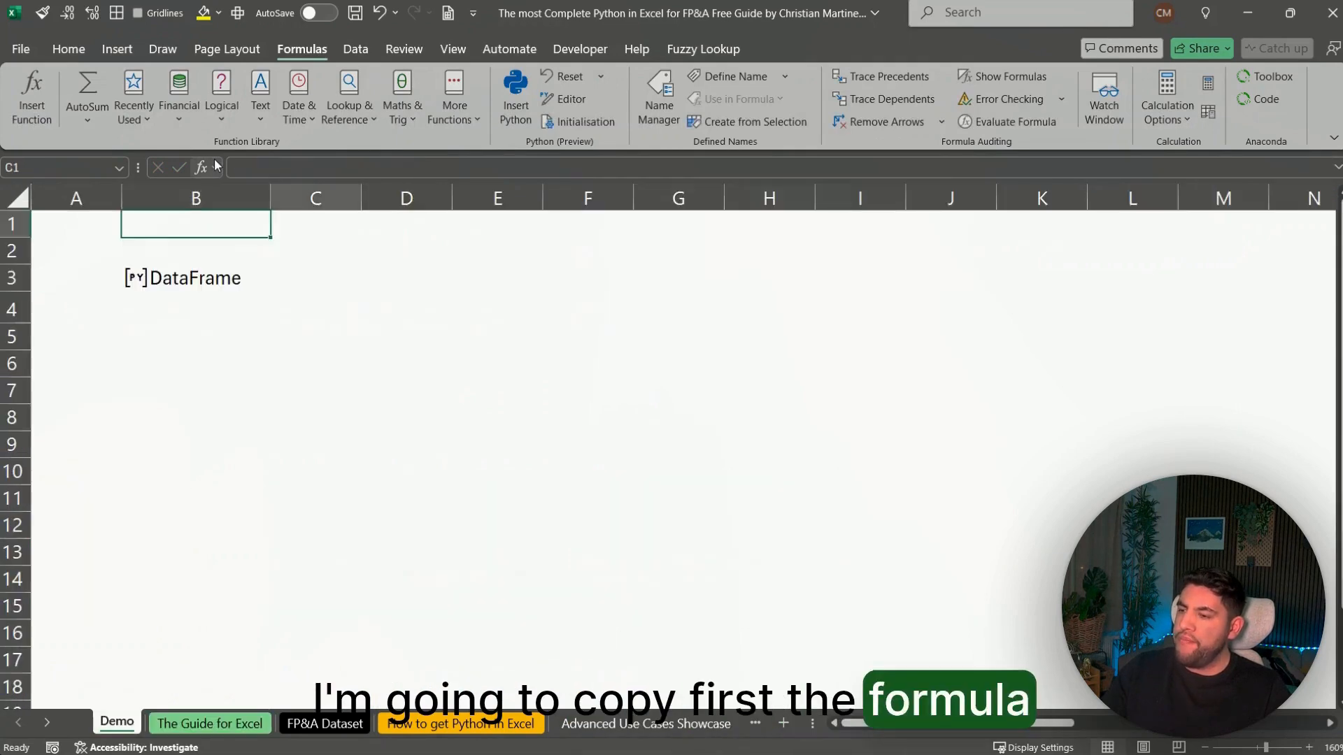
{"action": "key", "text": "Down"}
{"action": "key", "text": "Down"}
{"action": "key", "text": "Left"}
{"action": "key", "text": "Down"}
{"action": "key", "text": "Down"}
{"action": "key", "text": "Down"}
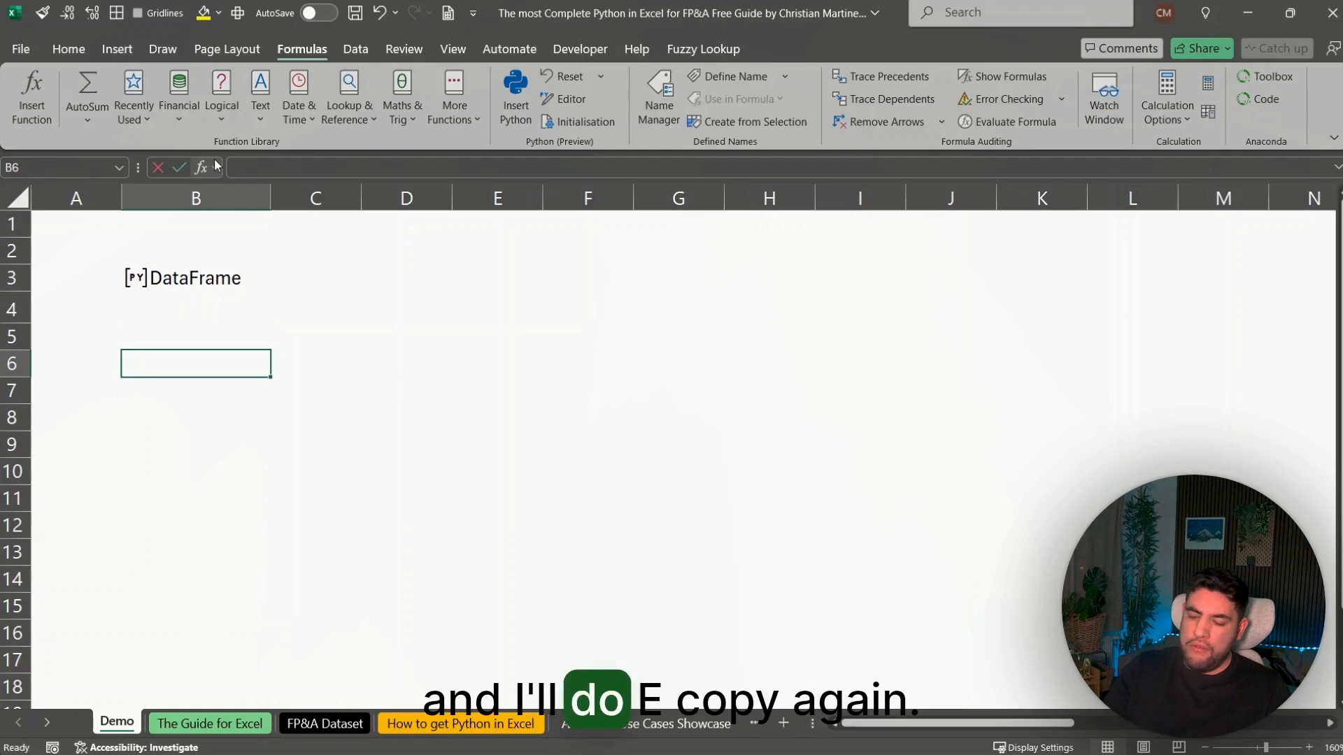
{"action": "type", "text": "=PY"}
{"action": "key", "text": "Tab"}
{"action": "type", "text": "df_filtered = df[df[\"Revenue\"] > 180000]"}
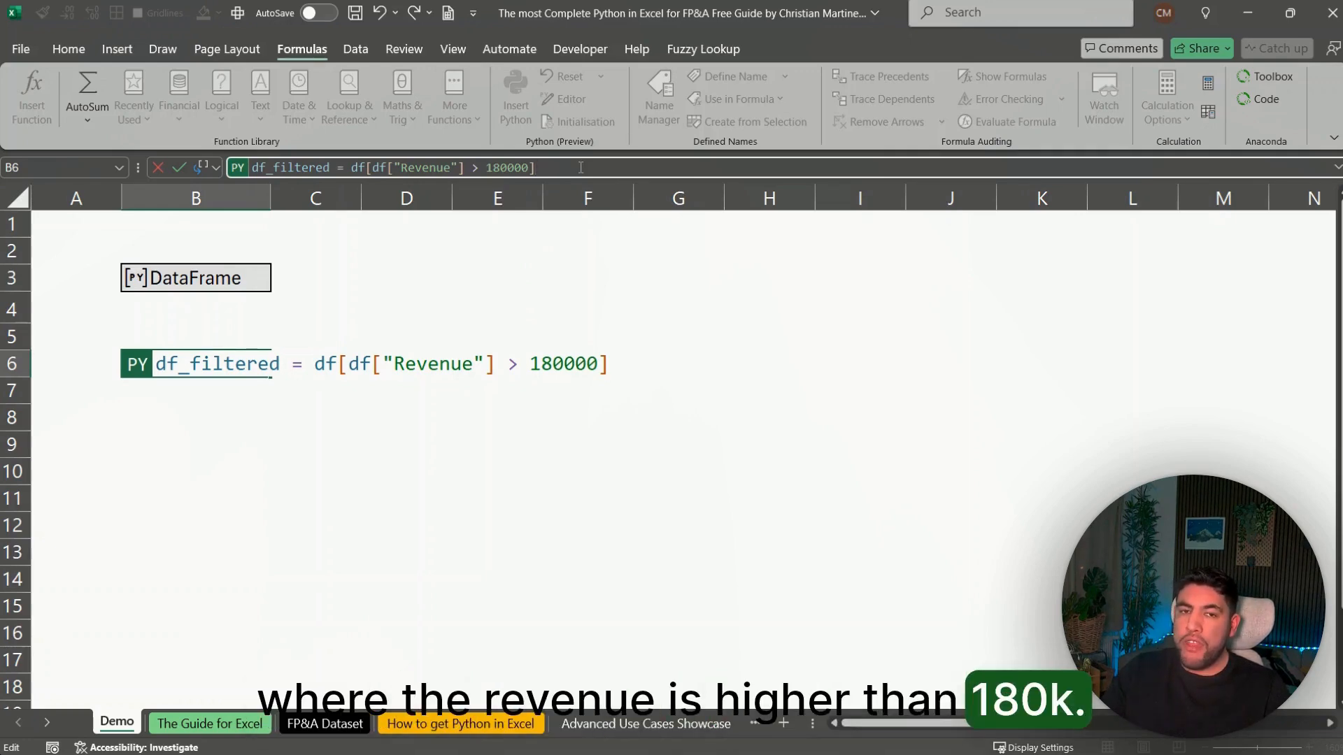
{"action": "key", "text": "ctrl+Return"}
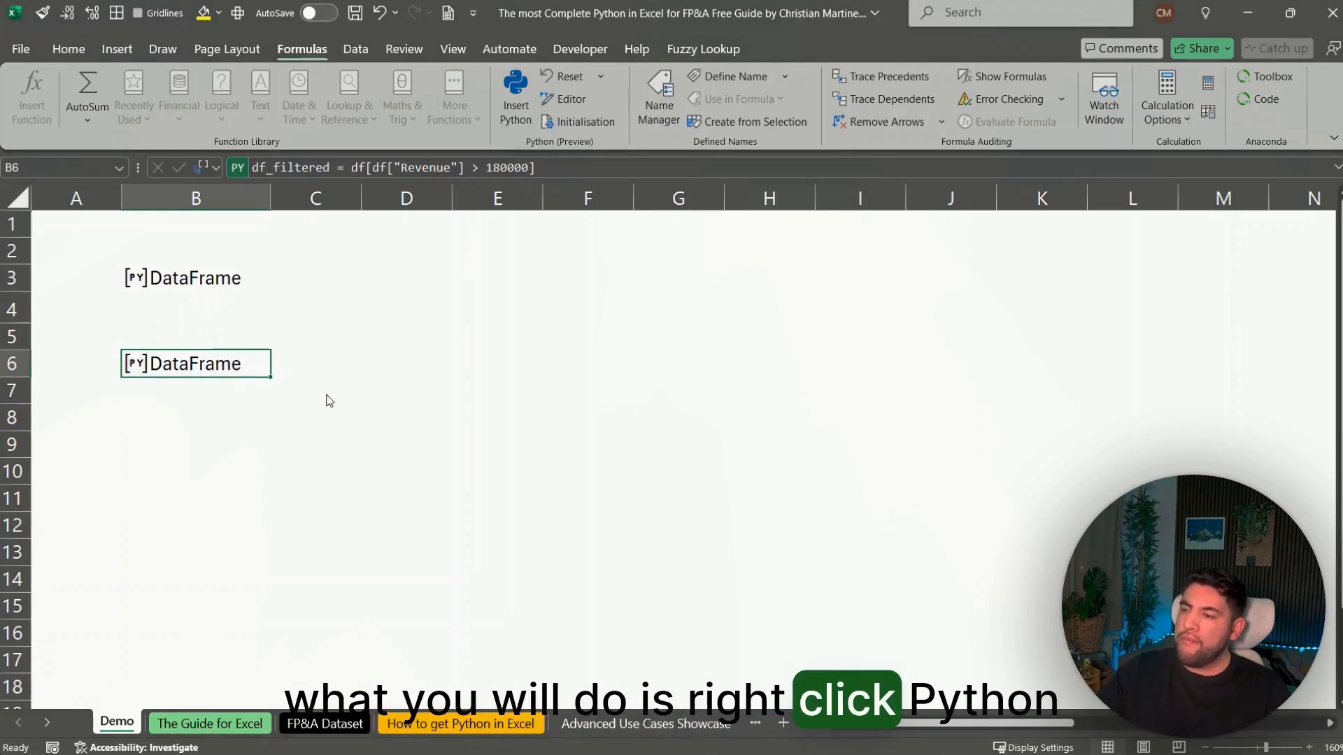
{"action": "left_click", "coordinate": [499, 452]}
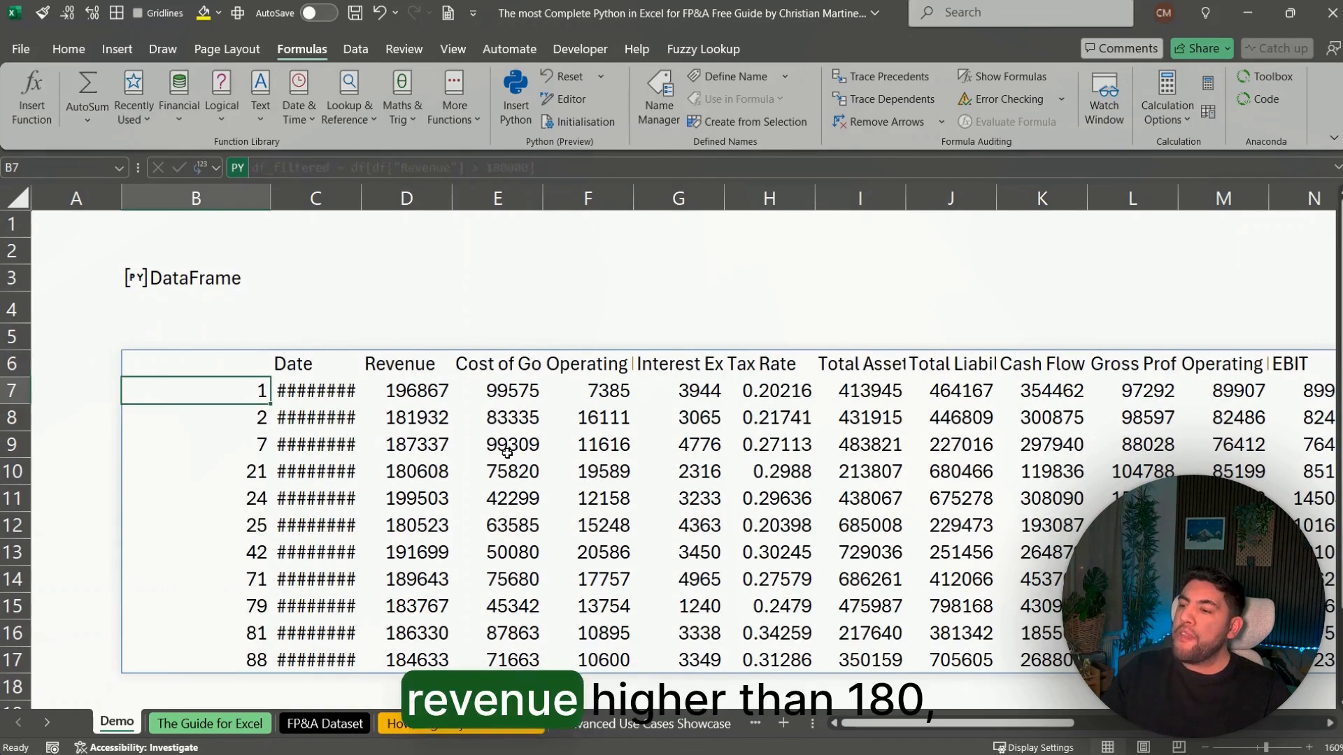
Examine the Revenue column and the row index numbers in the filtered output on the Demo sheet
{"action": "key", "text": "Right"}
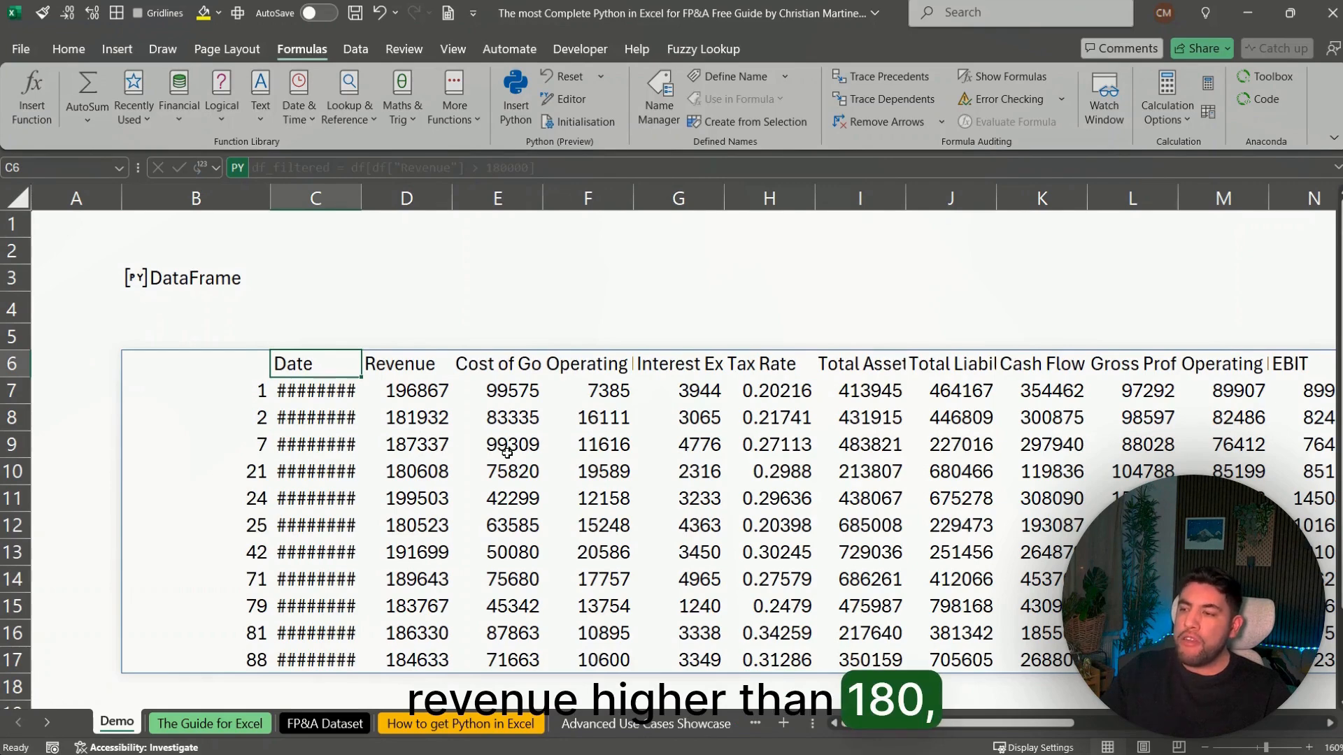
{"action": "key", "text": "Right"}
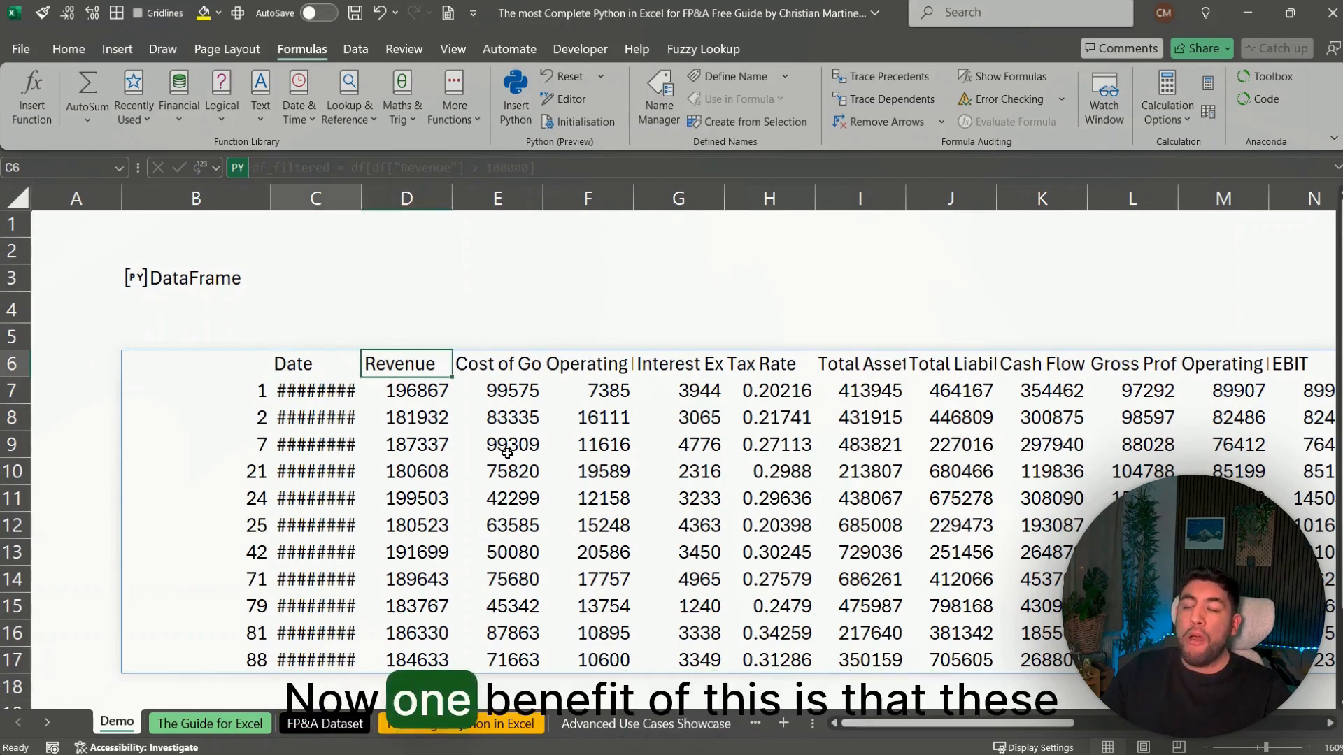
{"action": "key", "text": "Left"}
{"action": "key", "text": "Down"}
{"action": "key", "text": "Left"}
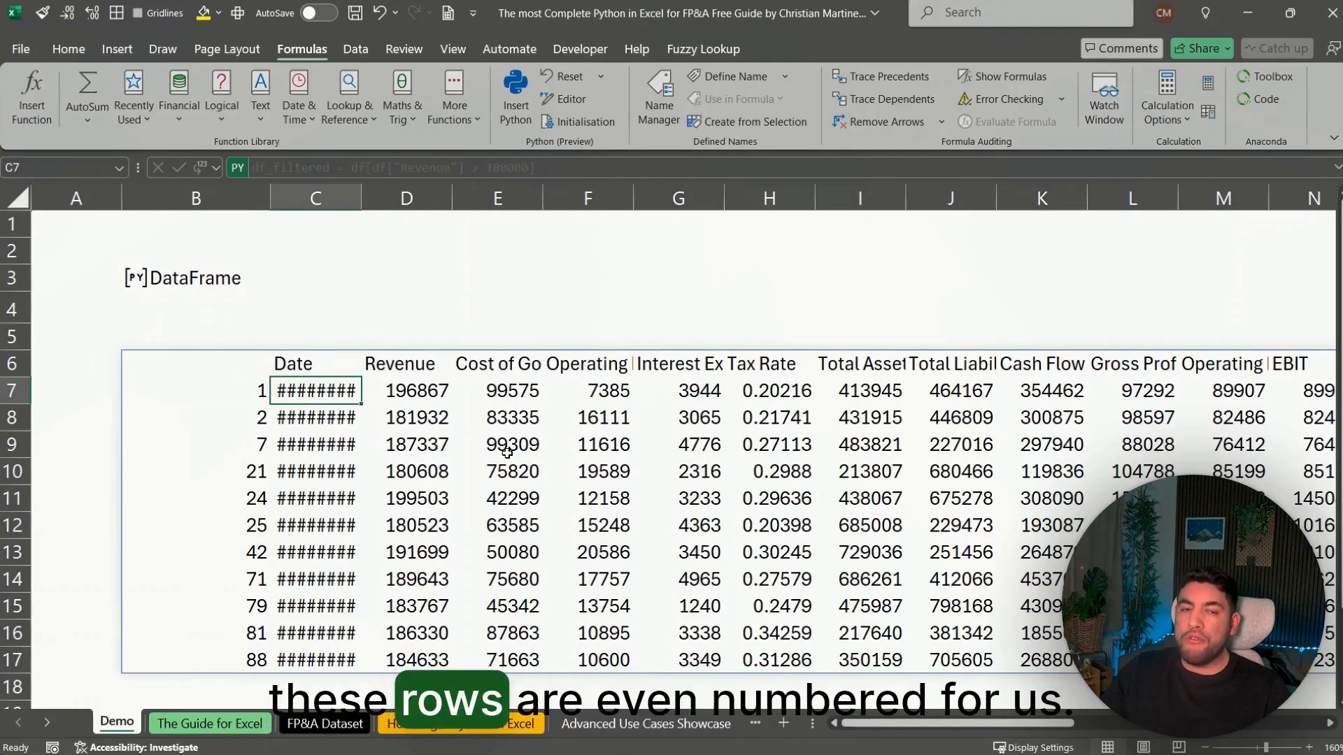
{"action": "key", "text": "Left"}
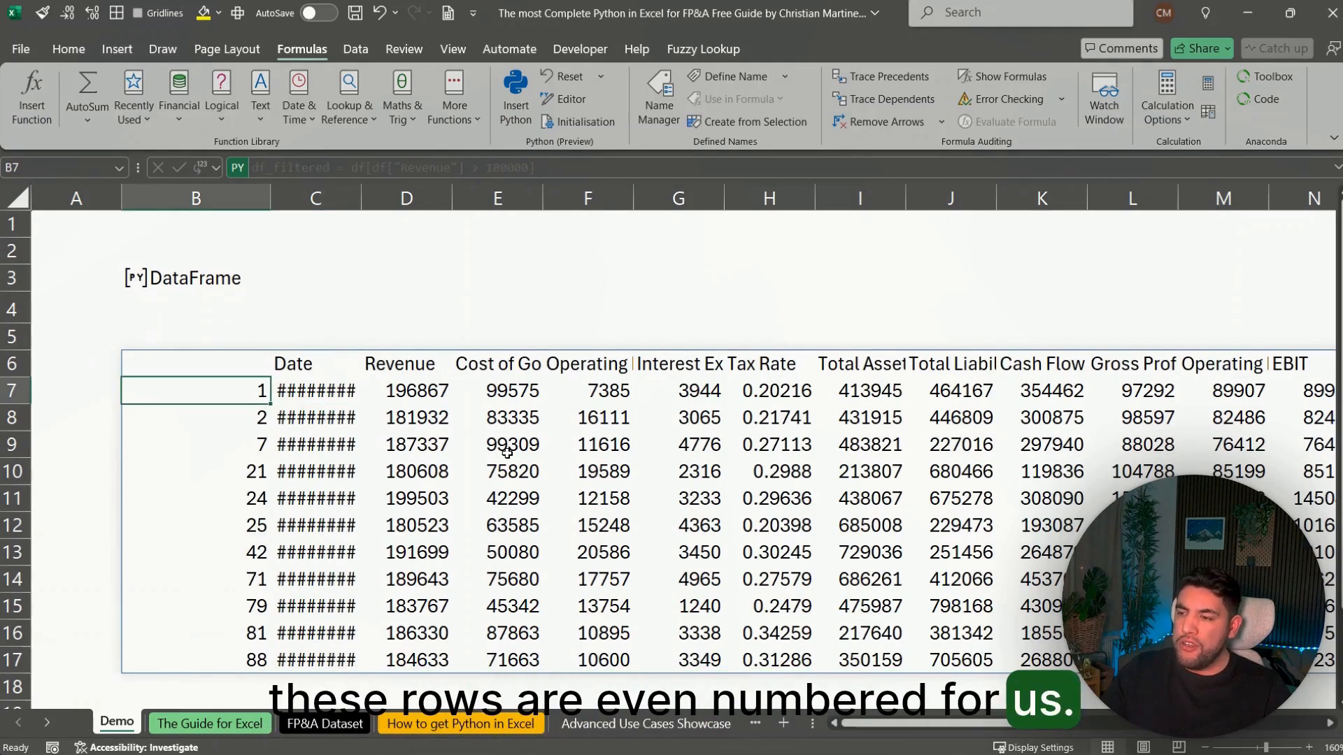
{"action": "key", "text": "shift+Right"}
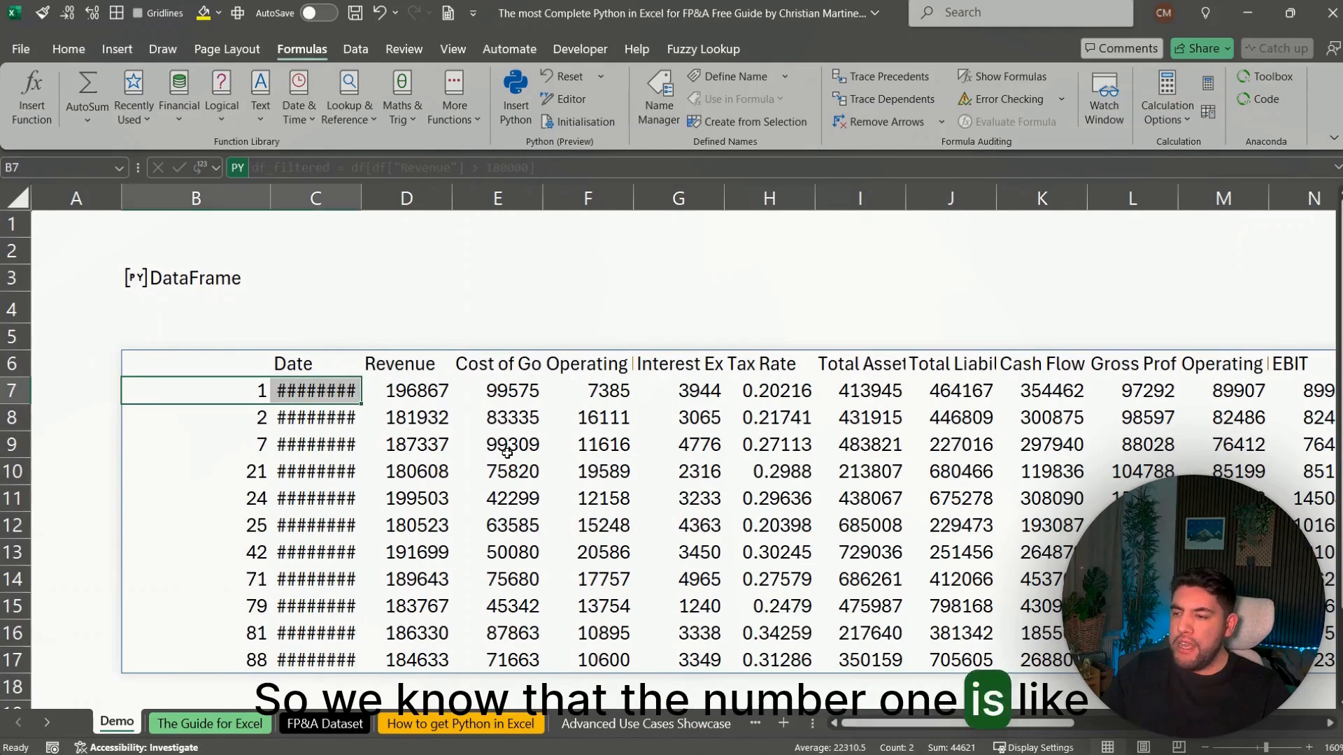
{"action": "key", "text": "Down"}
{"action": "key", "text": "Down"}
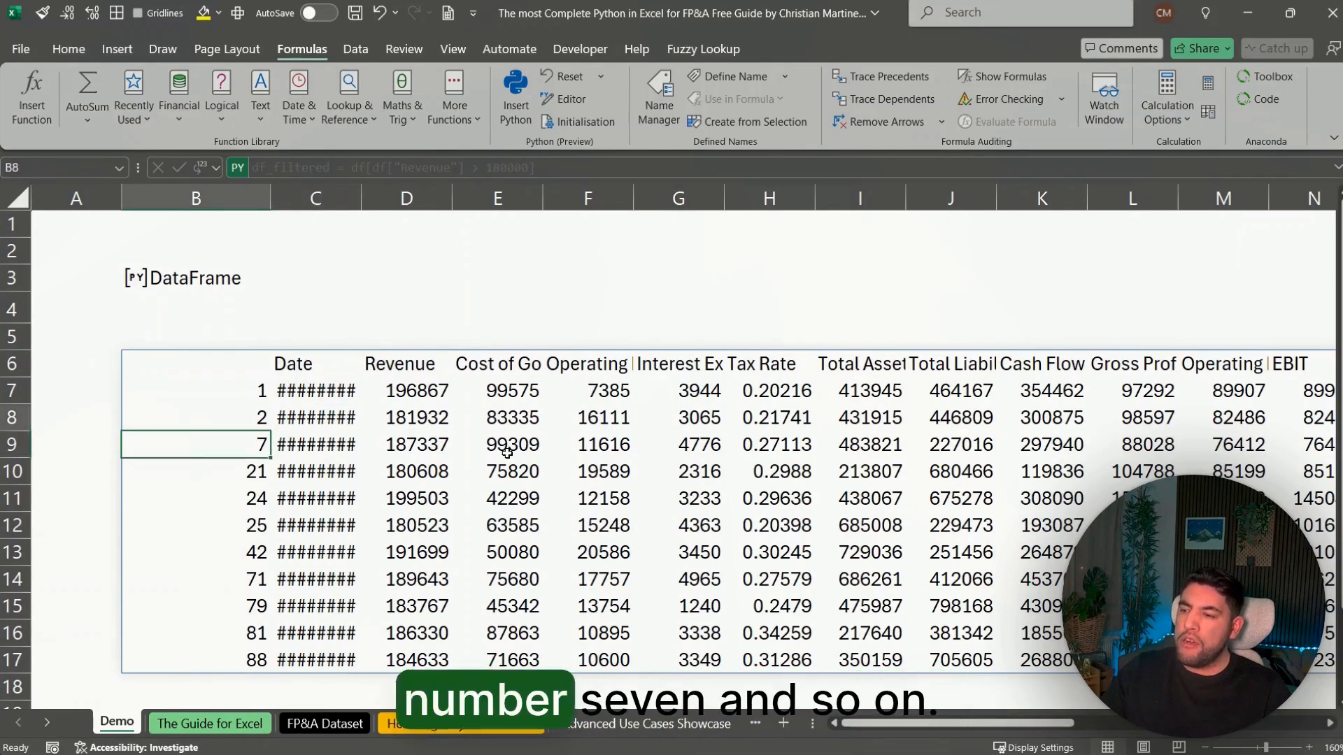
{"action": "key", "text": "Up"}
{"action": "key", "text": "Up"}
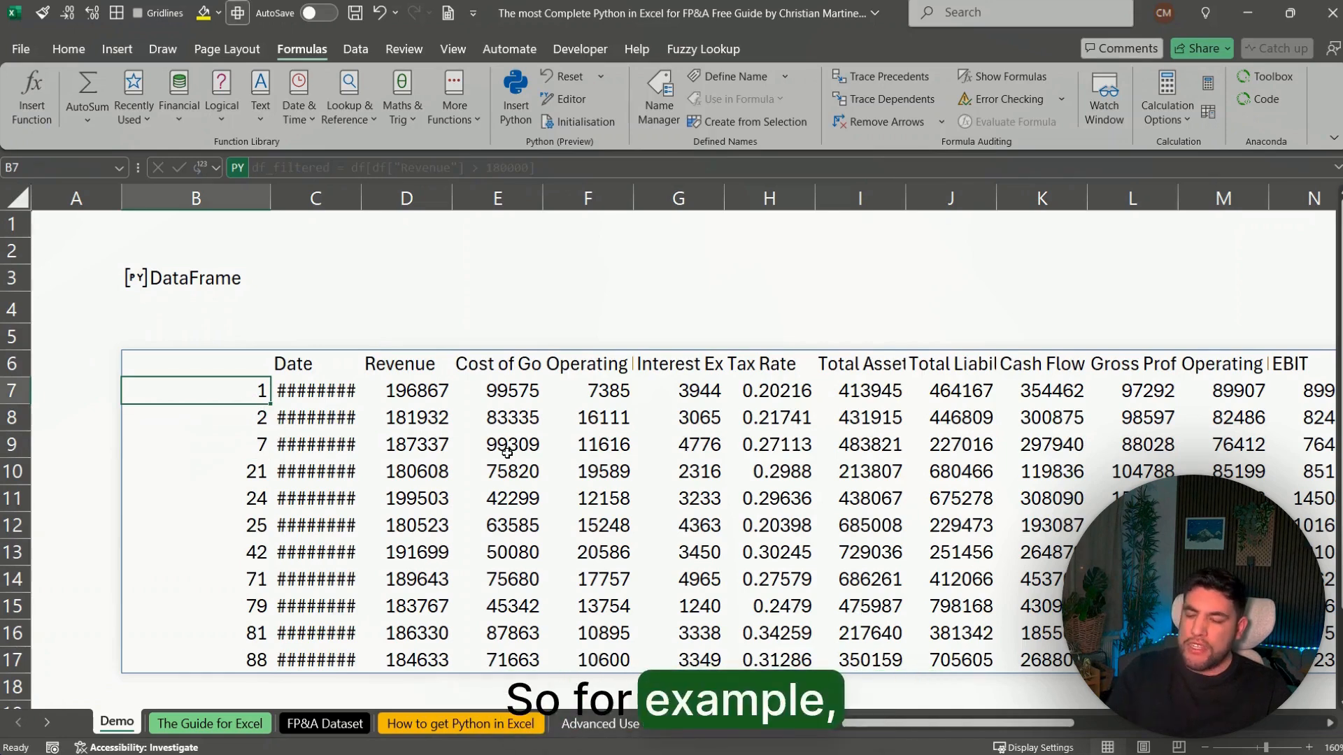
{"action": "key", "text": "alt+7"}
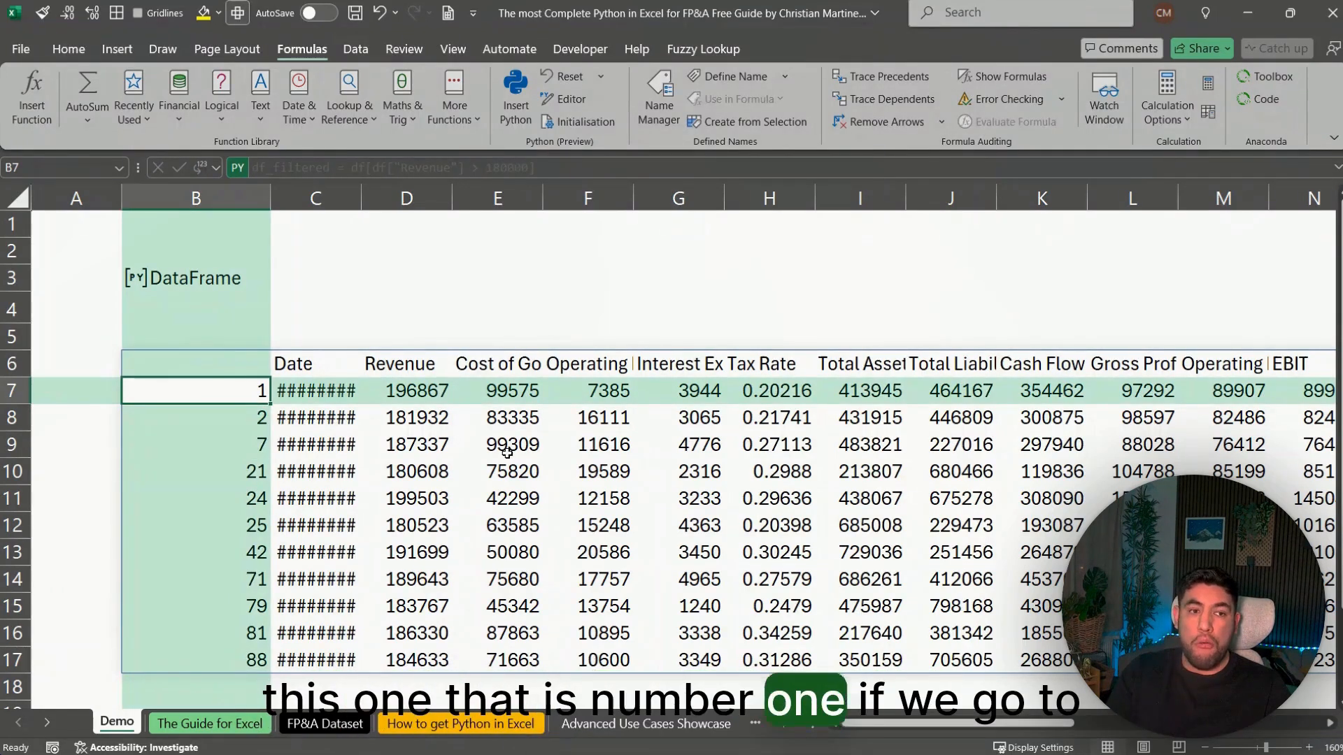
{"action": "key", "text": "alt+7"}
Compare the first filtered row and its revenue on Demo with the first rows of the FP&A Dataset sheet
{"action": "key", "text": "ctrl+Page_Down"}
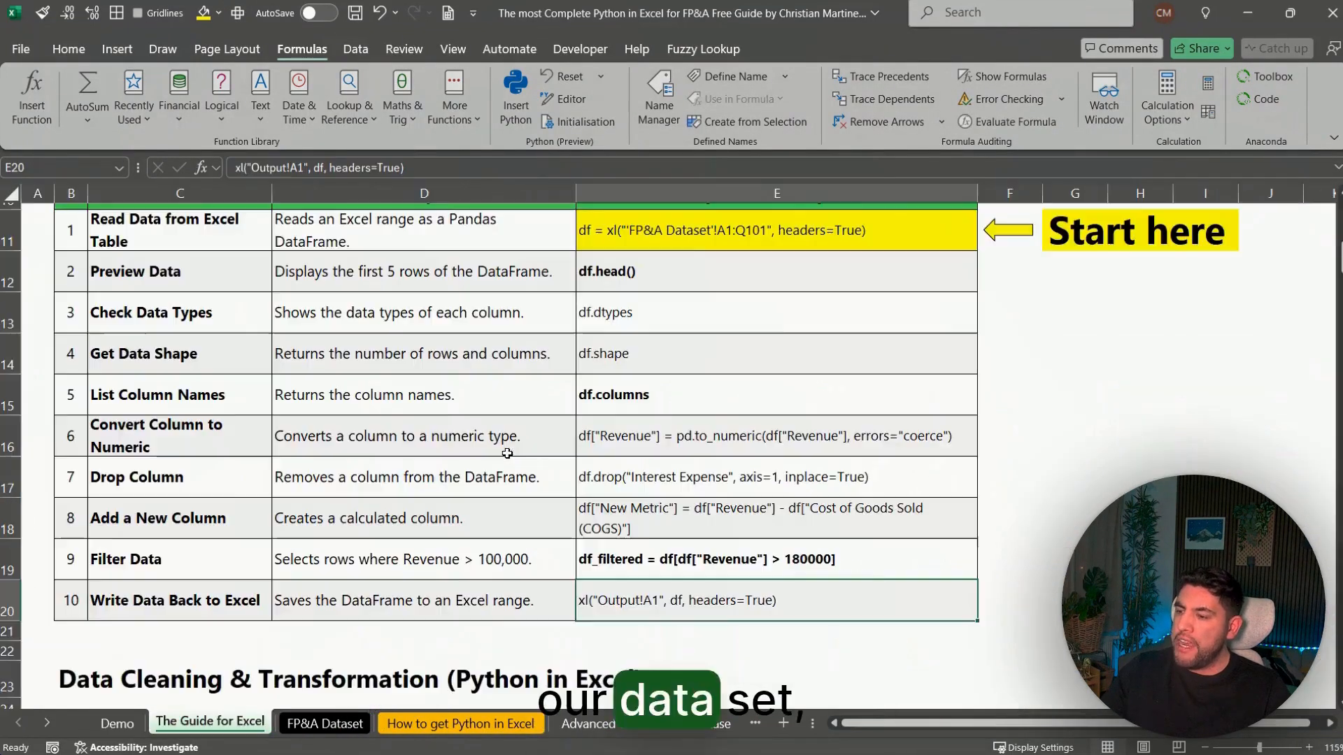
{"action": "key", "text": "ctrl+Page_Down"}
{"action": "key", "text": "Down"}
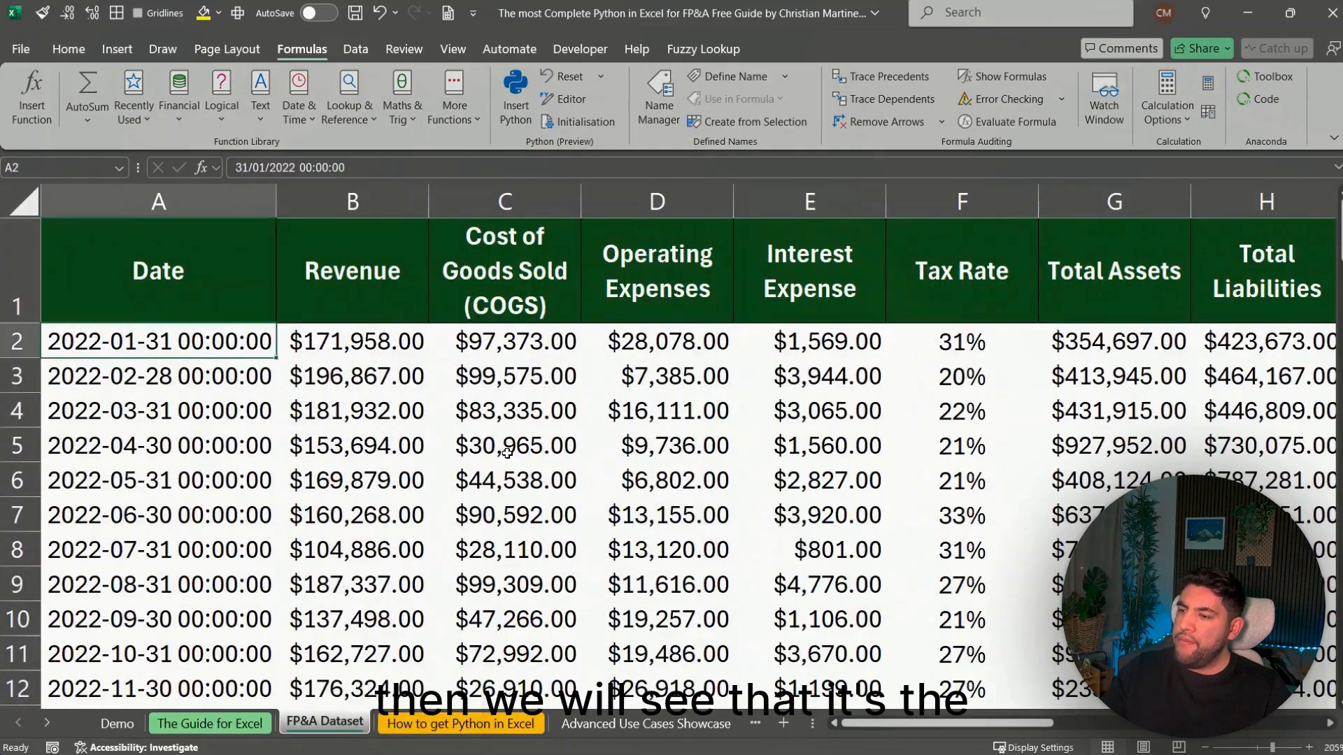
{"action": "key", "text": "Right"}
{"action": "key", "text": "Left"}
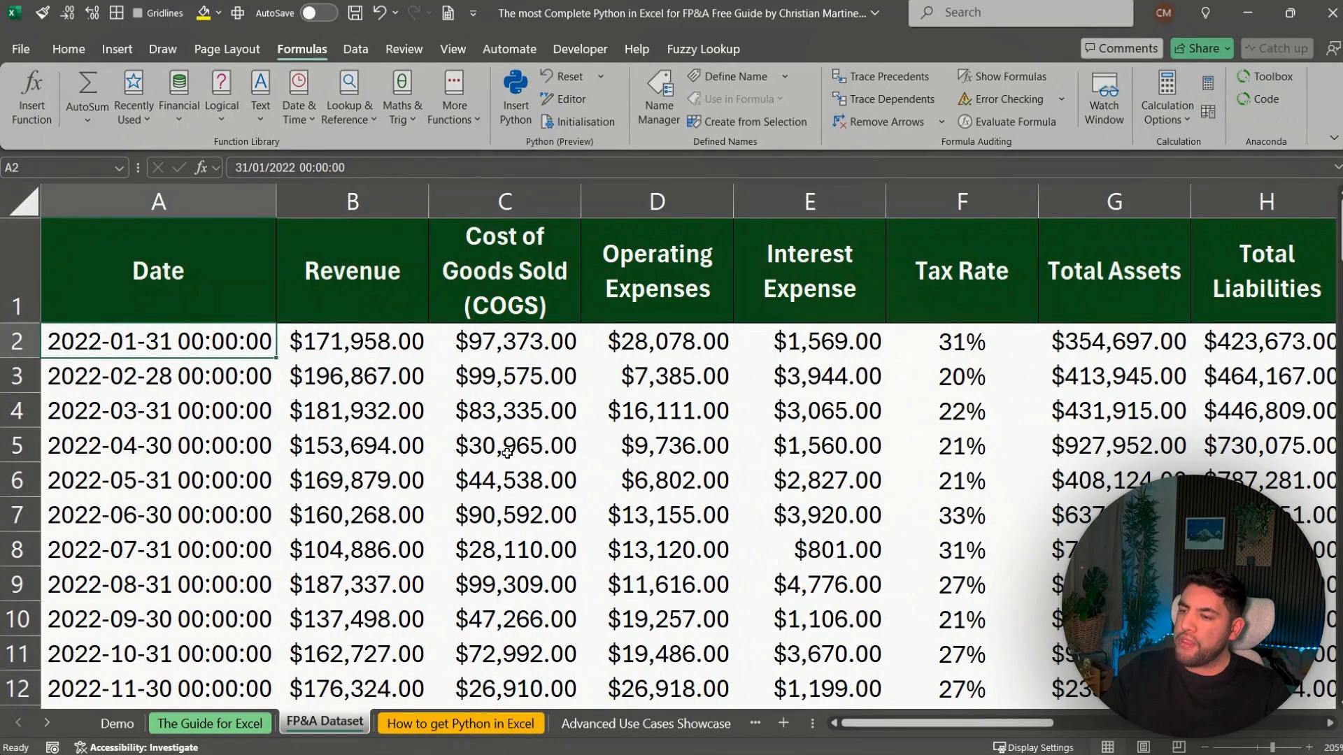
{"action": "key", "text": "ctrl+Page_Up"}
{"action": "key", "text": "ctrl+Page_Up"}
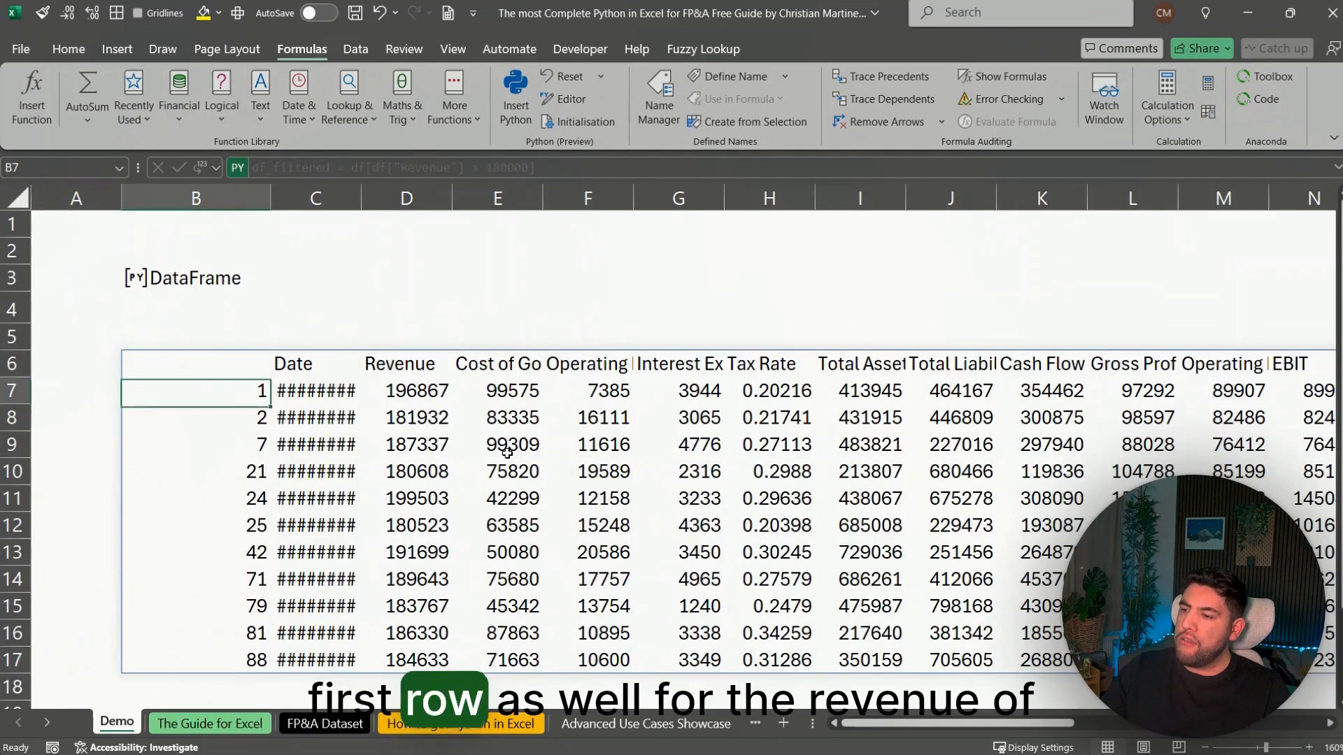
{"action": "key", "text": "Right"}
{"action": "key", "text": "Right"}
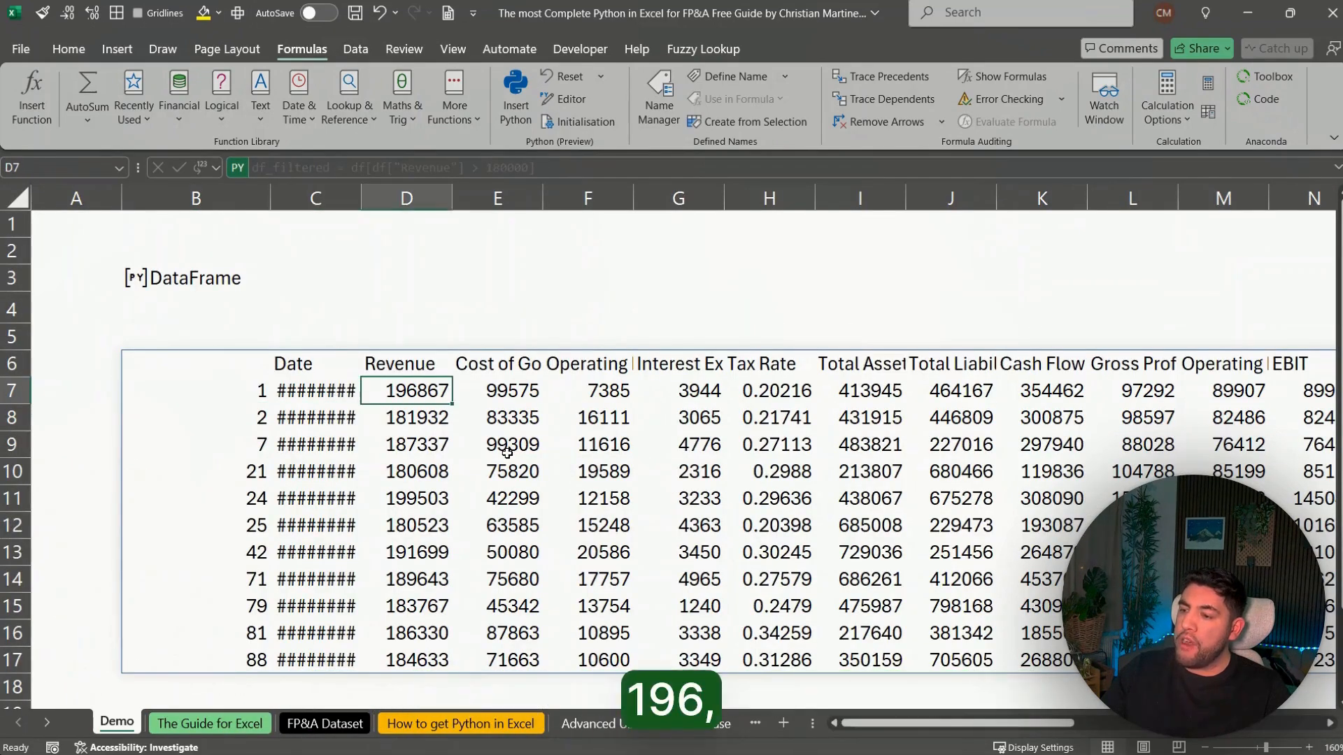
Locate the matching revenue in cell B3 of the FP&A Dataset sheet and highlight its row and column with Focus Cell
{"action": "key", "text": "ctrl+Page_Down"}
{"action": "key", "text": "ctrl+Page_Down"}
{"action": "key", "text": "Right"}
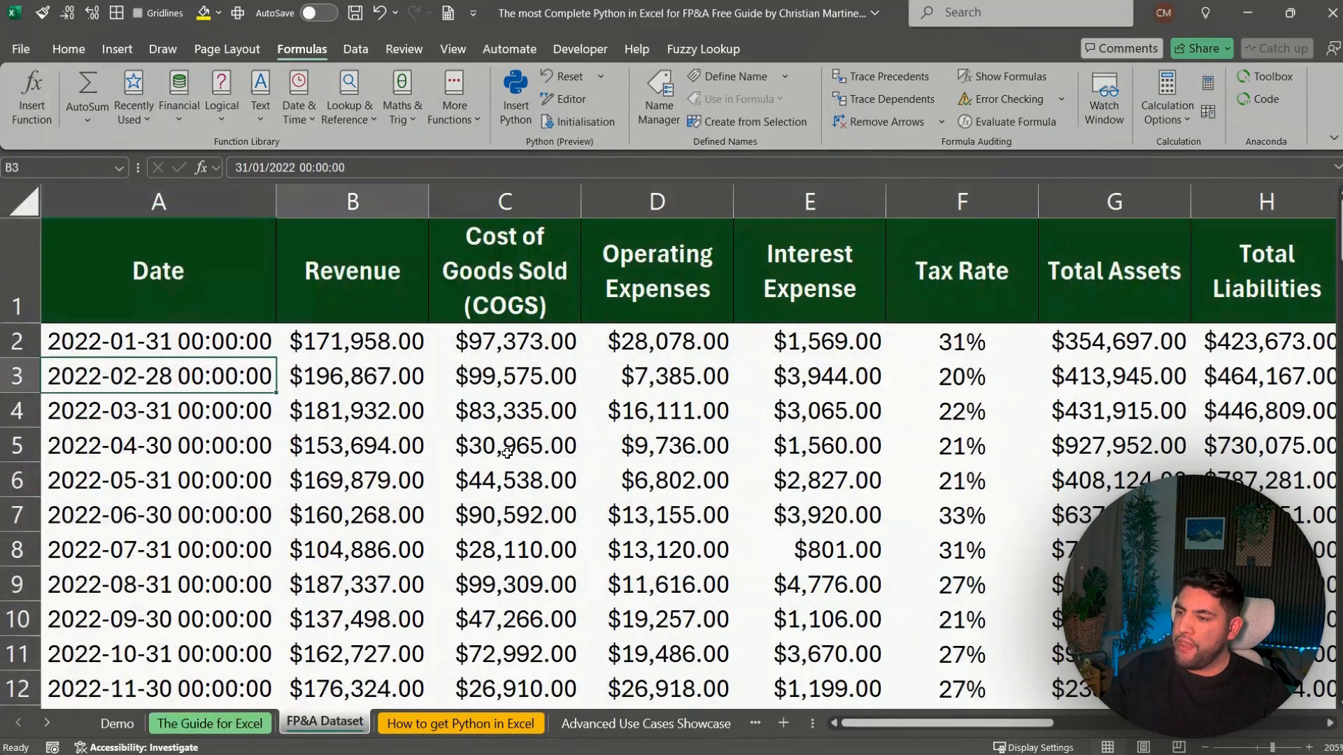
{"action": "key", "text": "Down"}
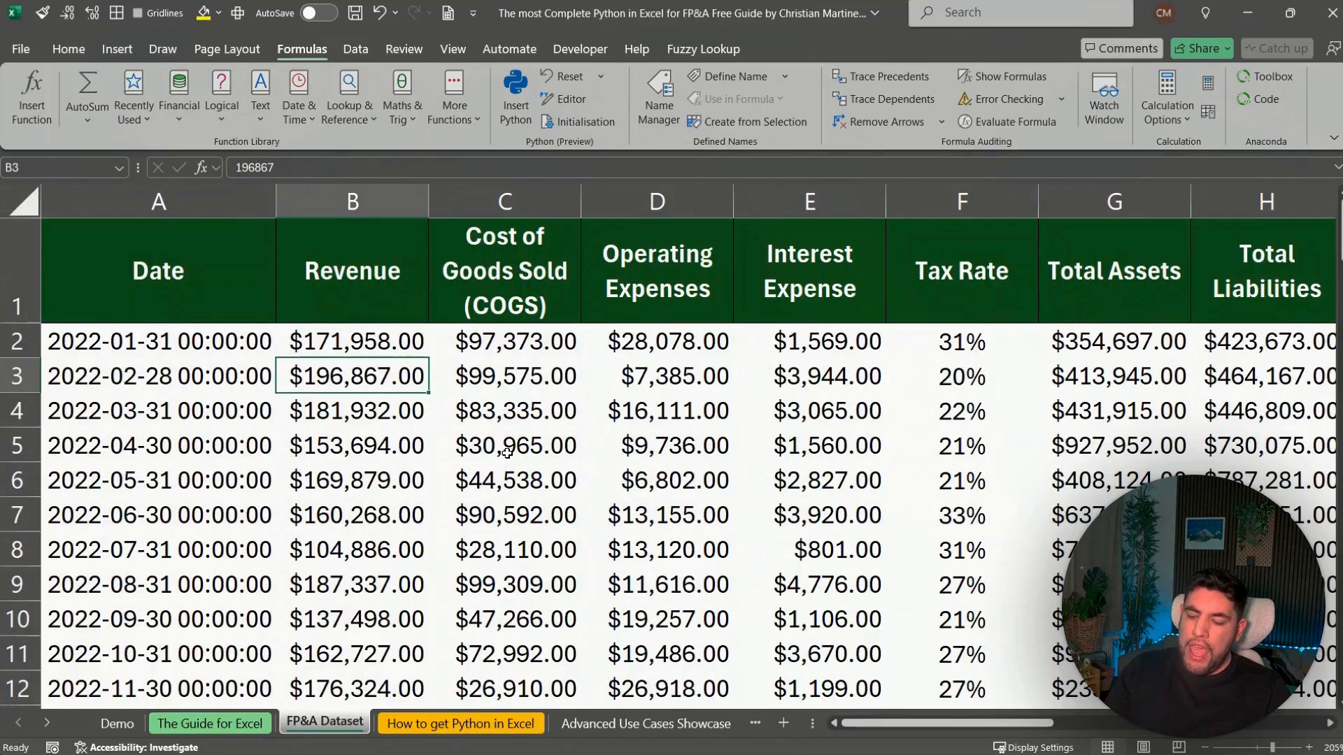
{"action": "key", "text": "alt+7"}
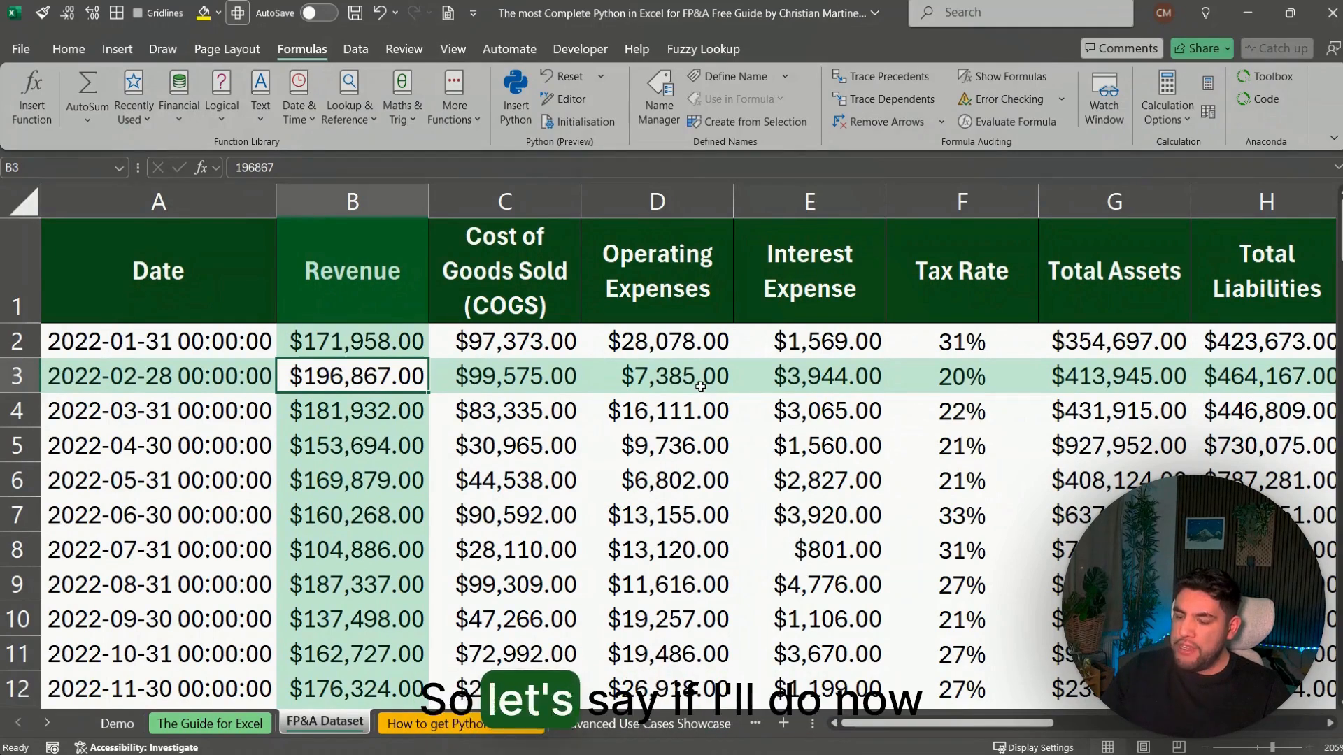
Turn off Focus Cell and rerun the B6 filter on the Demo sheet with the revenue threshold set to 170000
{"action": "key", "text": "alt+7"}
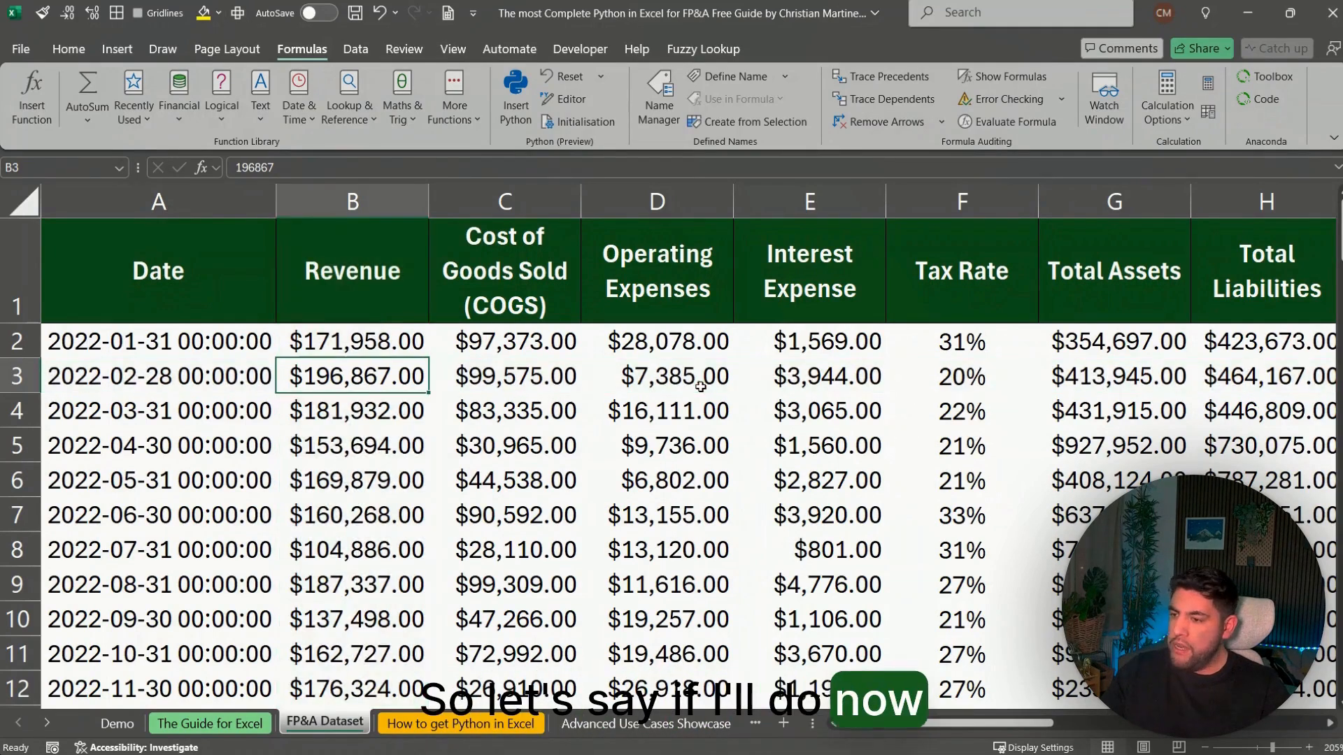
{"action": "key", "text": "ctrl+Page_Up"}
{"action": "key", "text": "ctrl+Page_Up"}
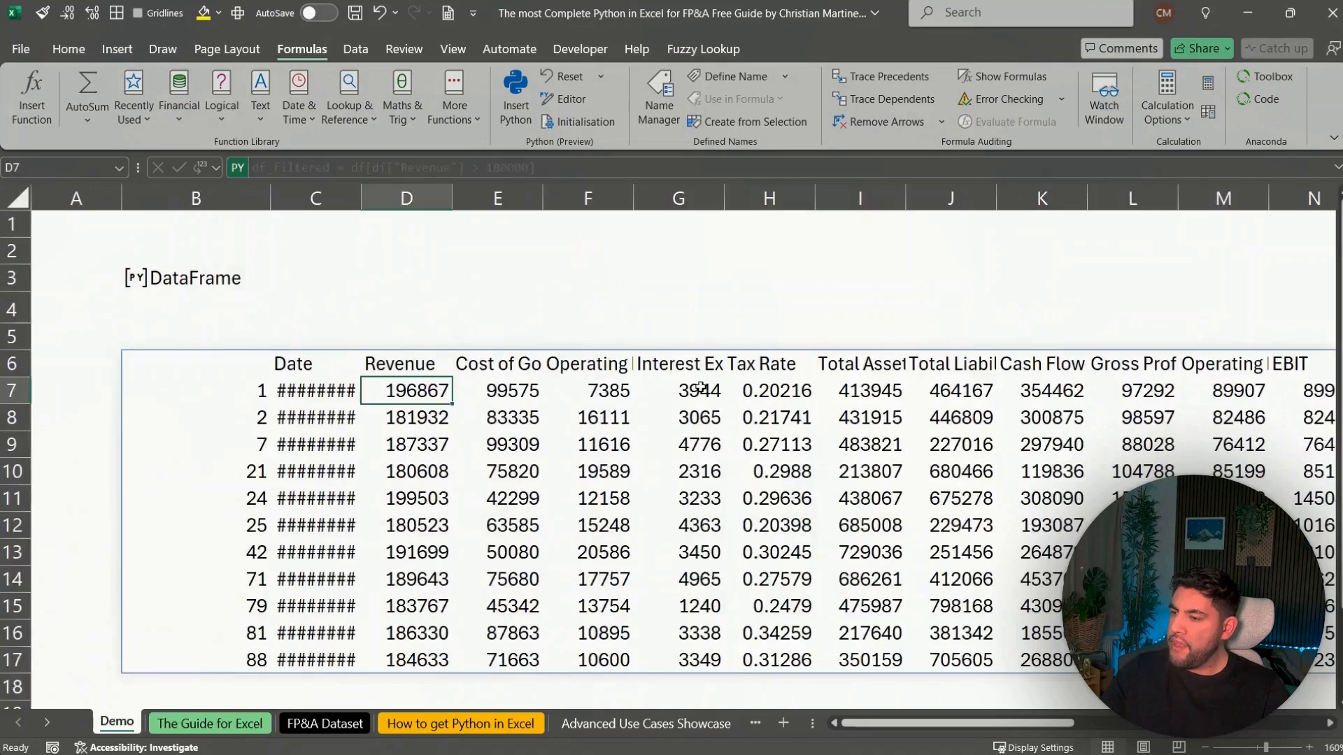
{"action": "key", "text": "Left"}
{"action": "key", "text": "Left"}
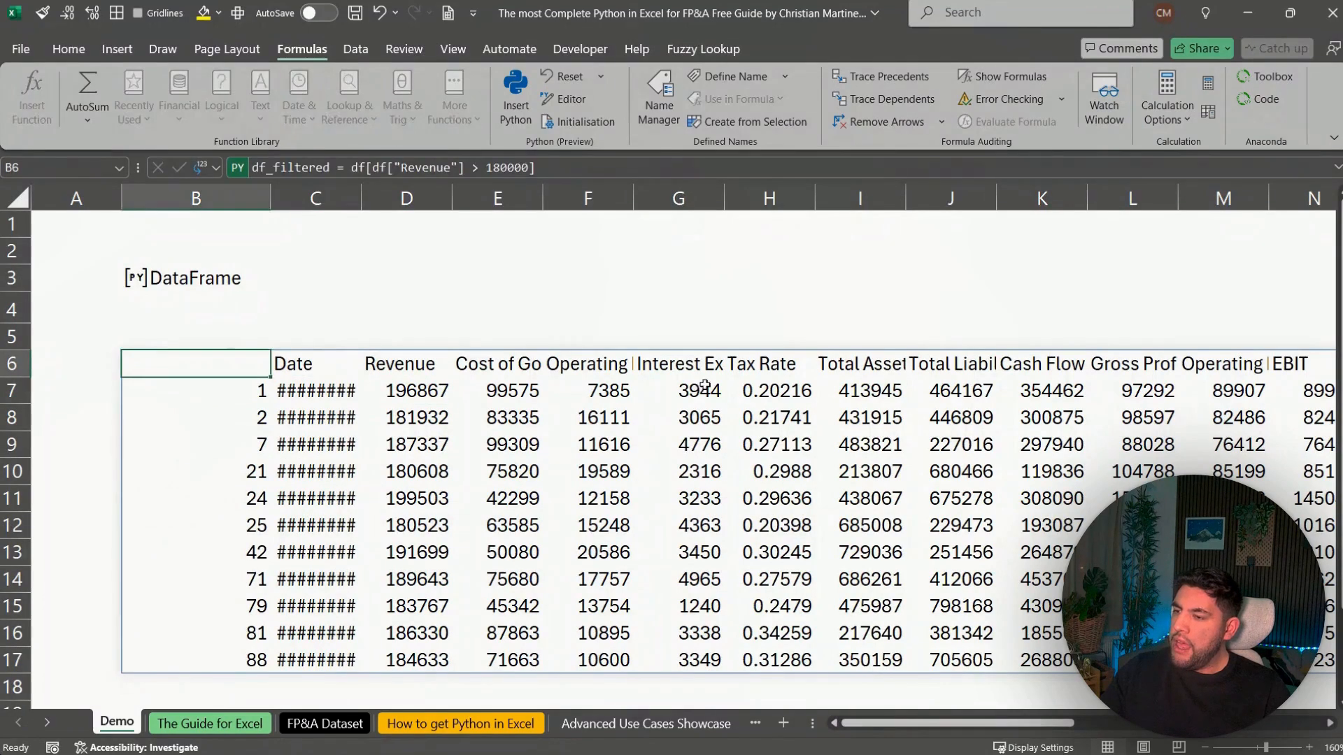
{"action": "left_click", "coordinate": [518, 168]}
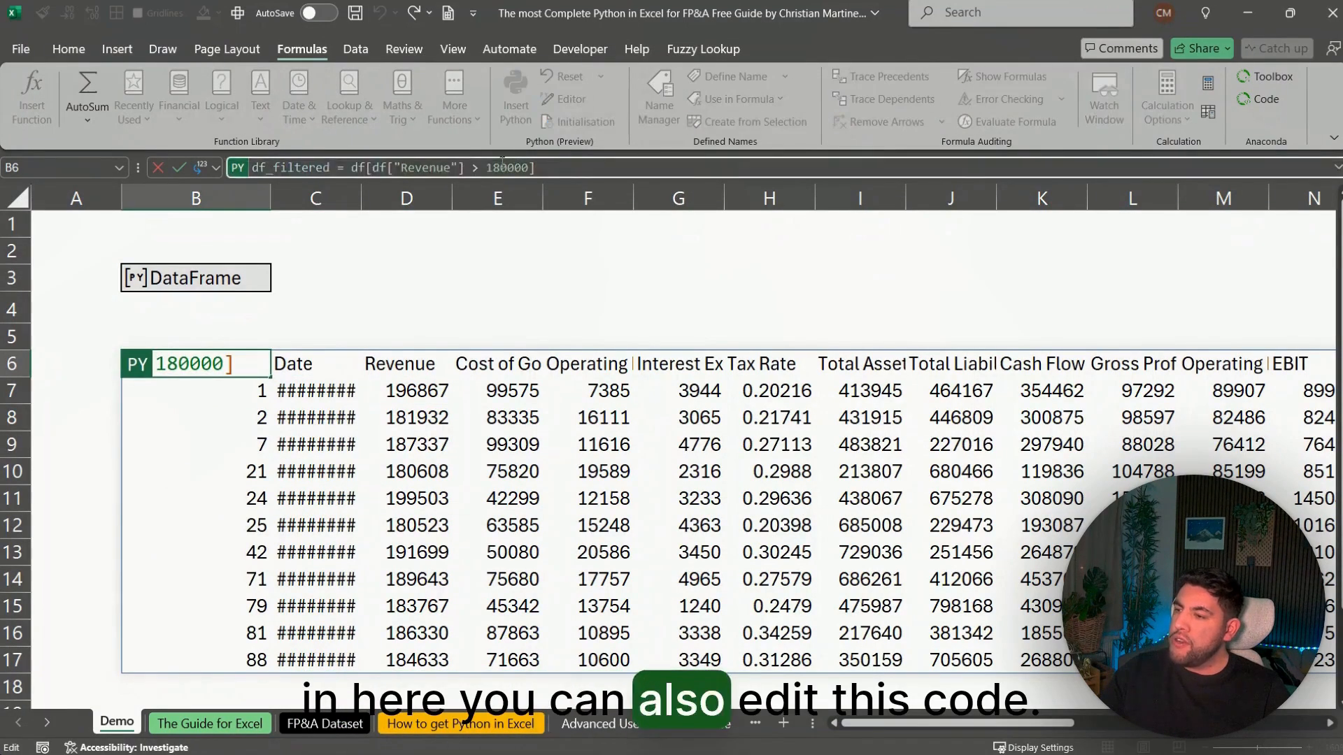
{"action": "key", "text": "BackSpace"}
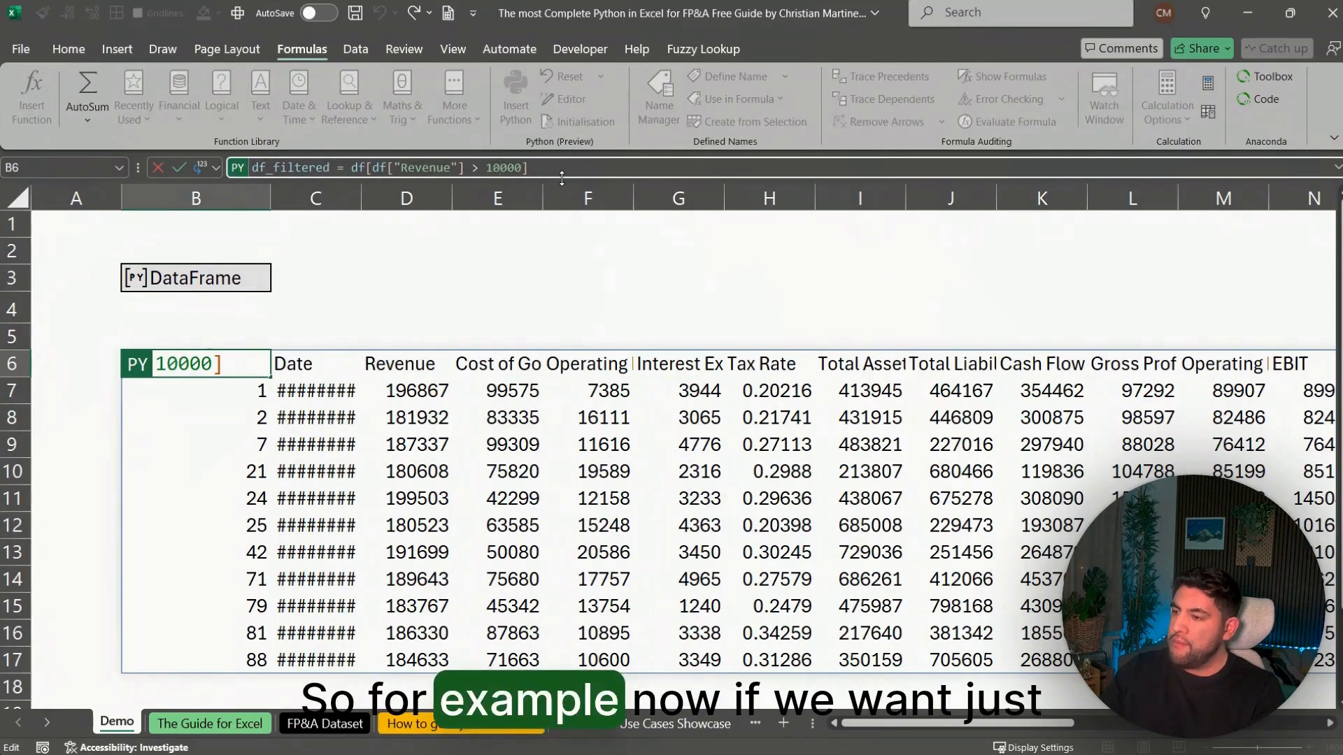
{"action": "type", "text": "7"}
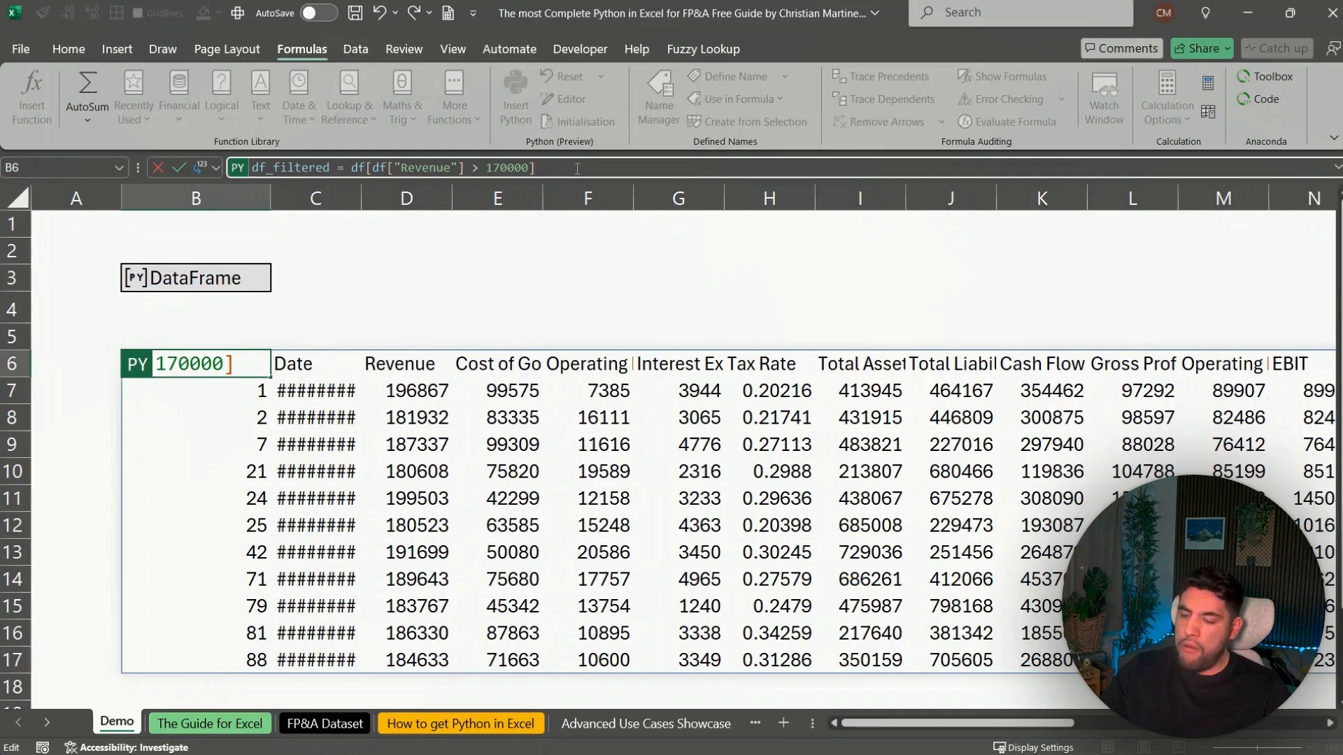
{"action": "key", "text": "ctrl+Return"}
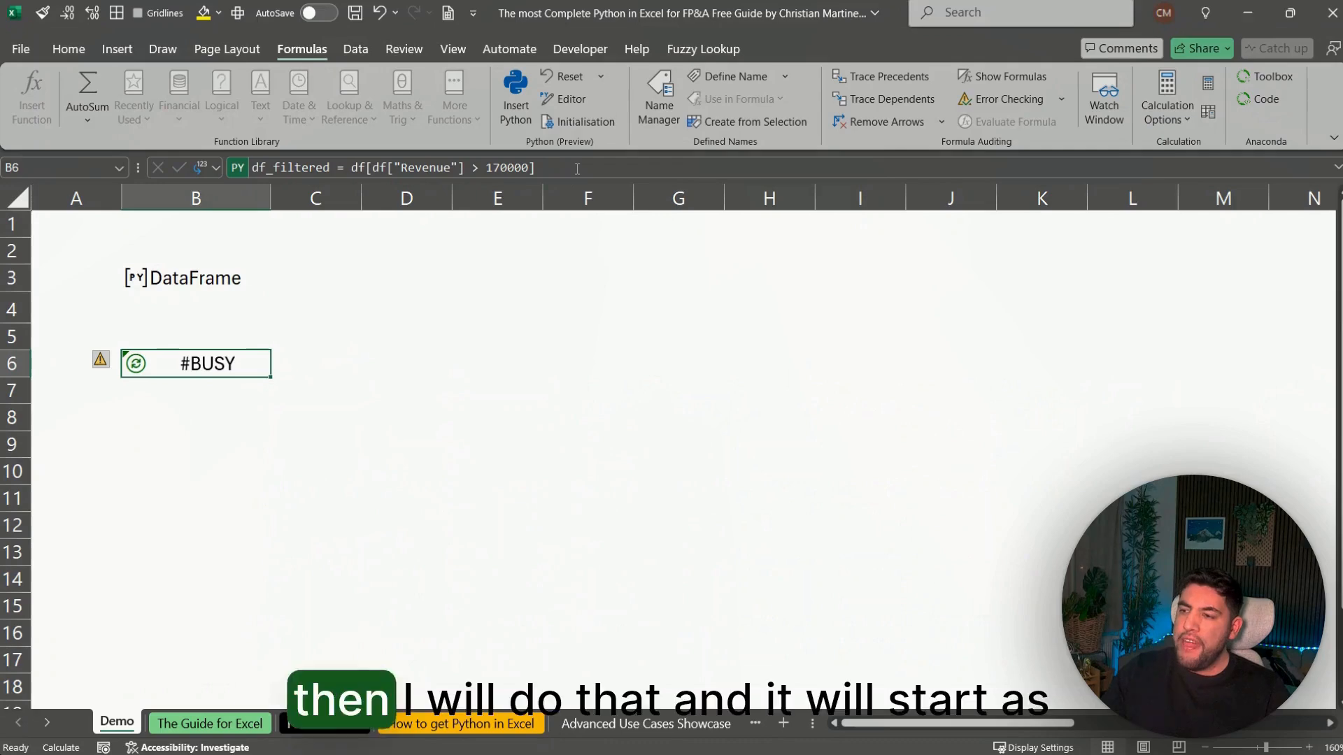
Compare the first filtered row on Demo with the first data row of the FP&A Dataset sheet, using Focus Cell
{"action": "key", "text": "Down"}
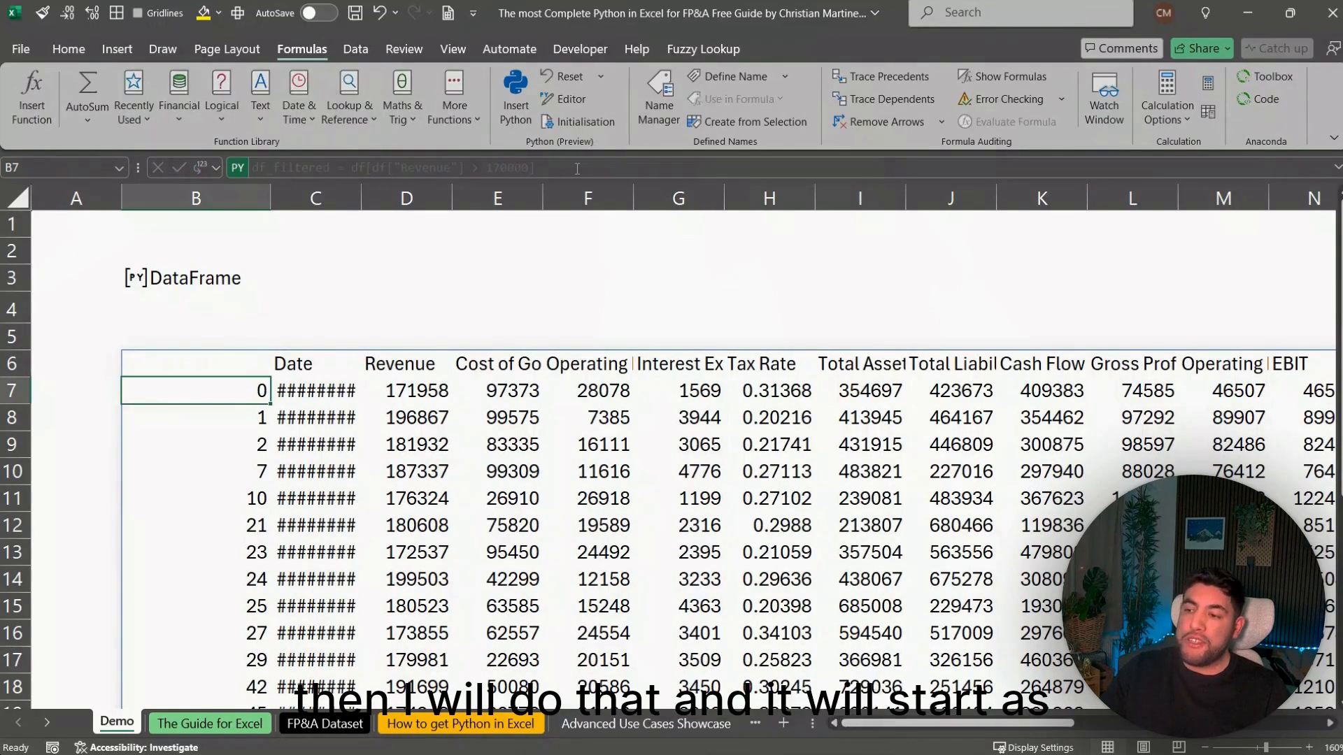
{"action": "key", "text": "alt+7"}
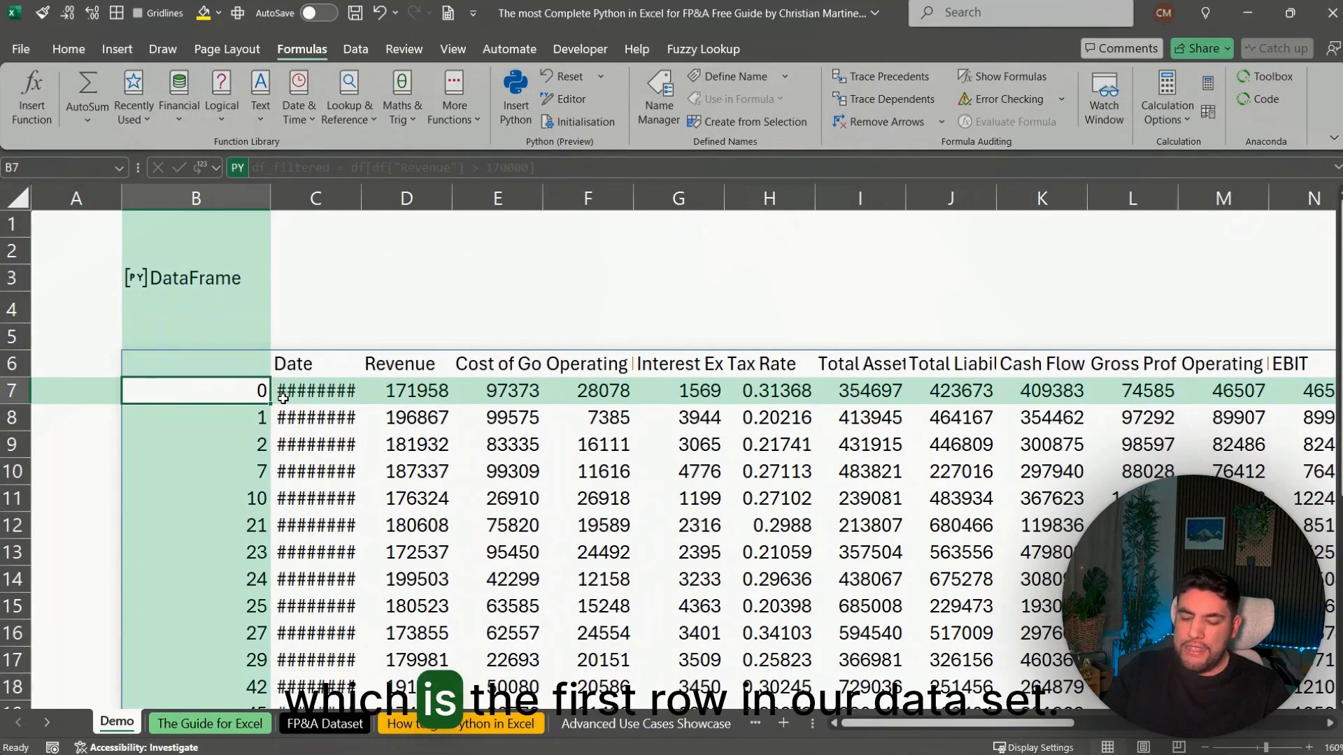
{"action": "key", "text": "alt+7"}
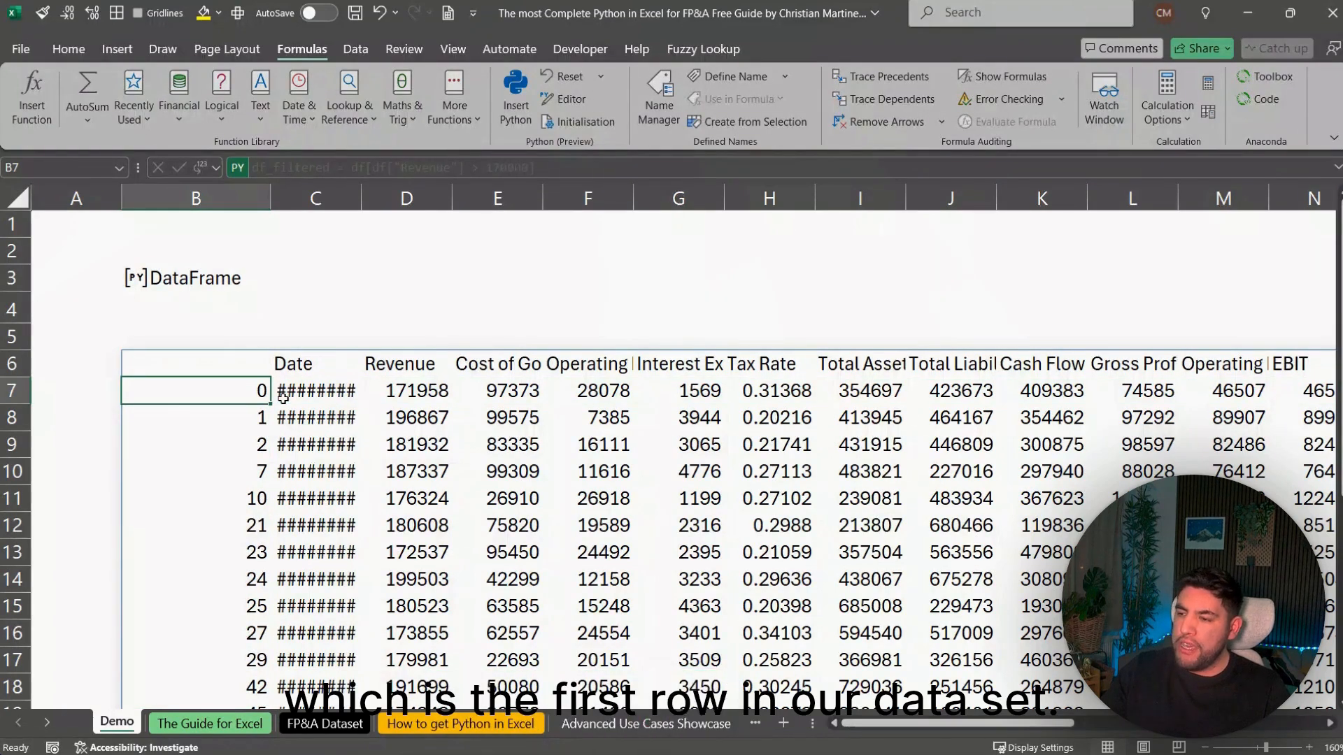
{"action": "key", "text": "ctrl+Page_Down"}
{"action": "key", "text": "ctrl+Page_Down"}
{"action": "key", "text": "Up"}
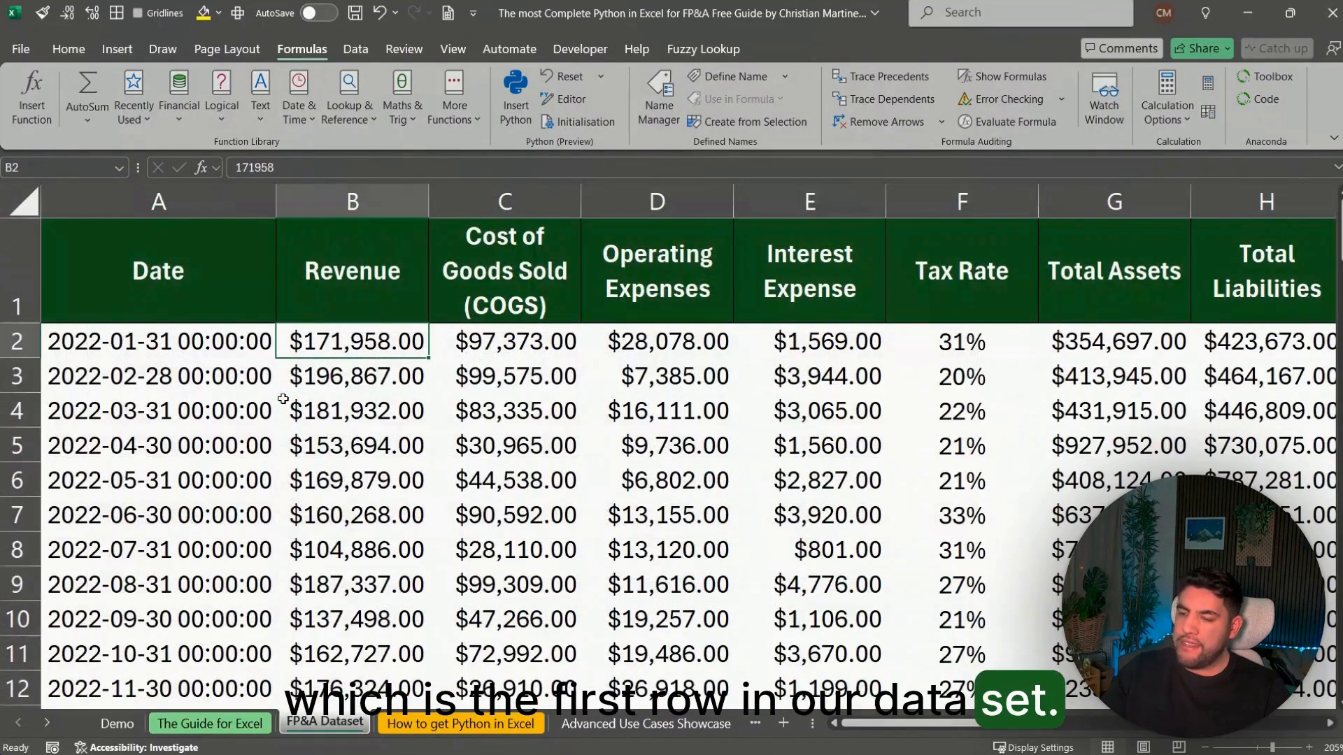
{"action": "key", "text": "alt+7"}
{"action": "key", "text": "alt+7"}
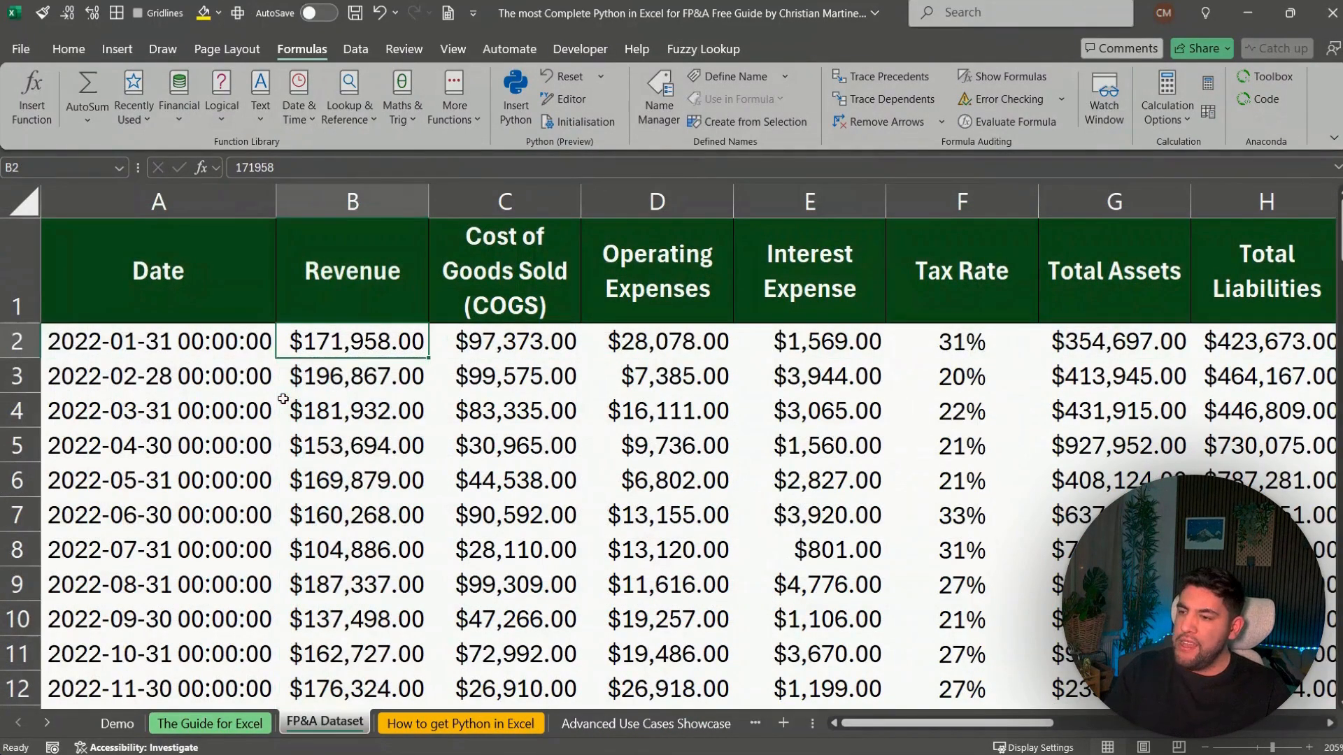
Delete the filtered DataFrame output in cell B6 of the Demo sheet
{"action": "key", "text": "ctrl+Page_Up"}
{"action": "key", "text": "ctrl+Page_Up"}
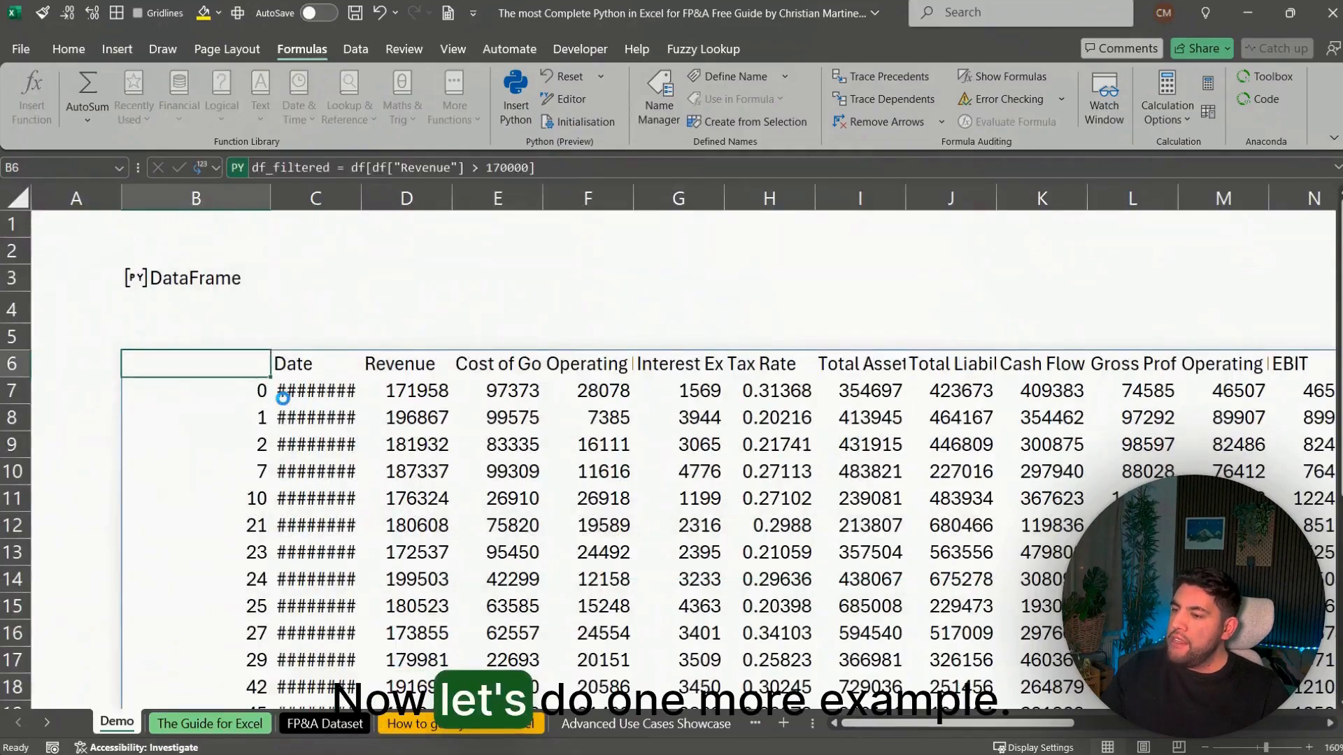
{"action": "key", "text": "Delete"}
Review the Data Cleaning & Transformation functions on The Guide for Excel sheet and select the Create a New Column syntax
{"action": "key", "text": "ctrl+Page_Down"}
{"action": "key", "text": "ctrl+Page_Down"}
{"action": "key", "text": "ctrl+Page_Down"}
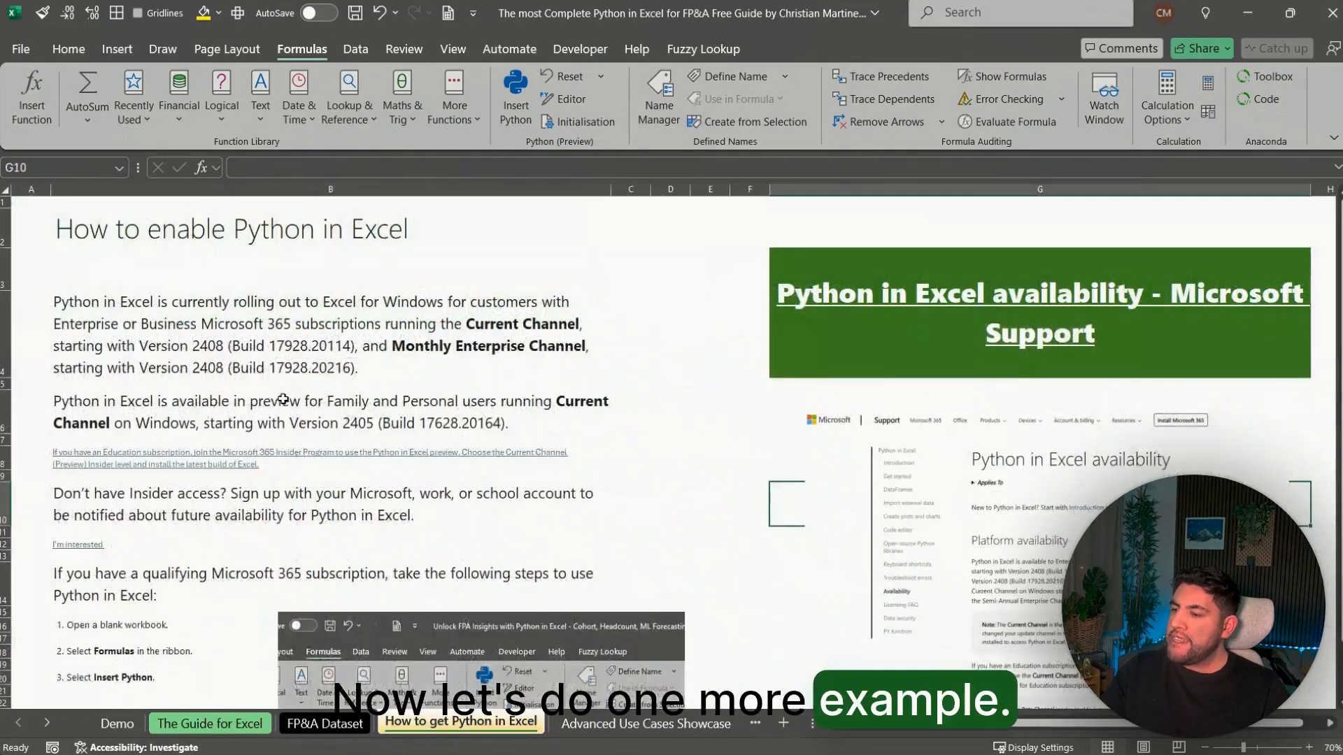
{"action": "key", "text": "ctrl+Page_Up"}
{"action": "key", "text": "ctrl+Page_Up"}
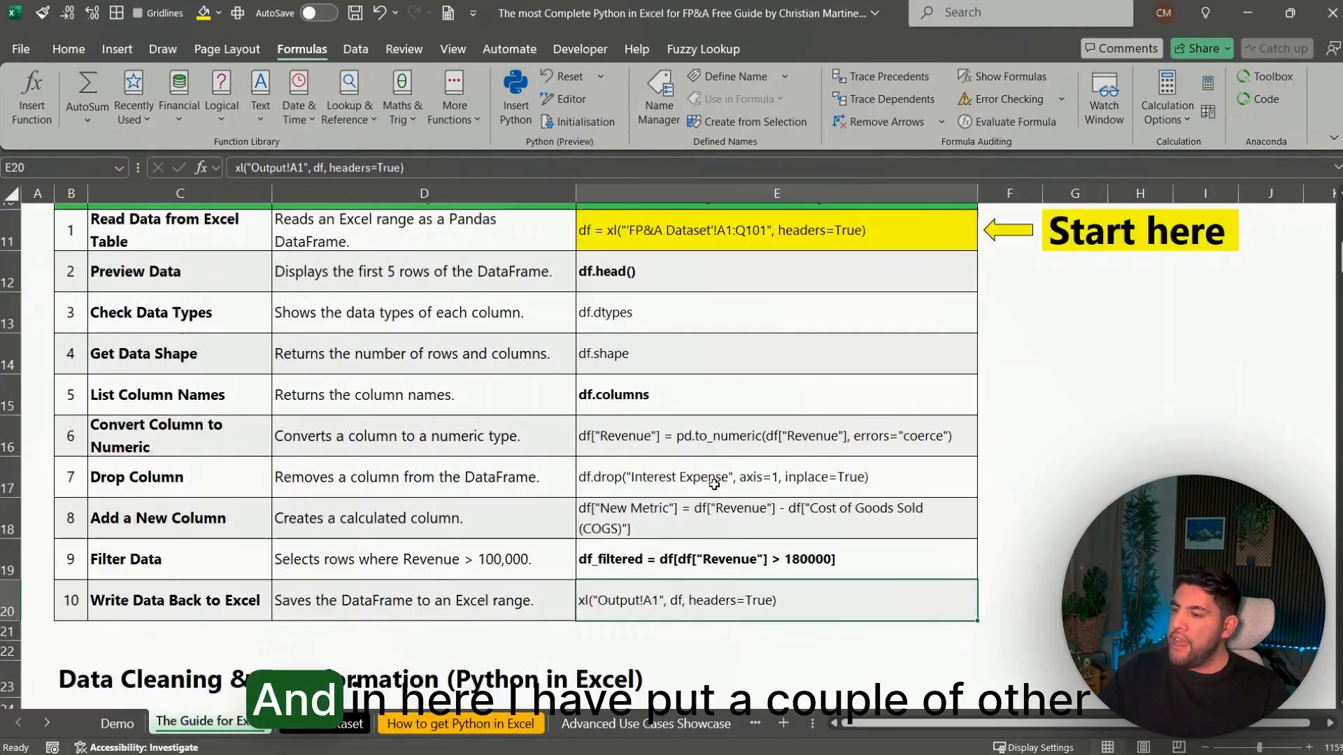
{"action": "scroll", "coordinate": [716, 482], "scroll_direction": "down", "scroll_amount": 2}
{"action": "scroll", "coordinate": [715, 483], "scroll_direction": "down", "scroll_amount": 3}
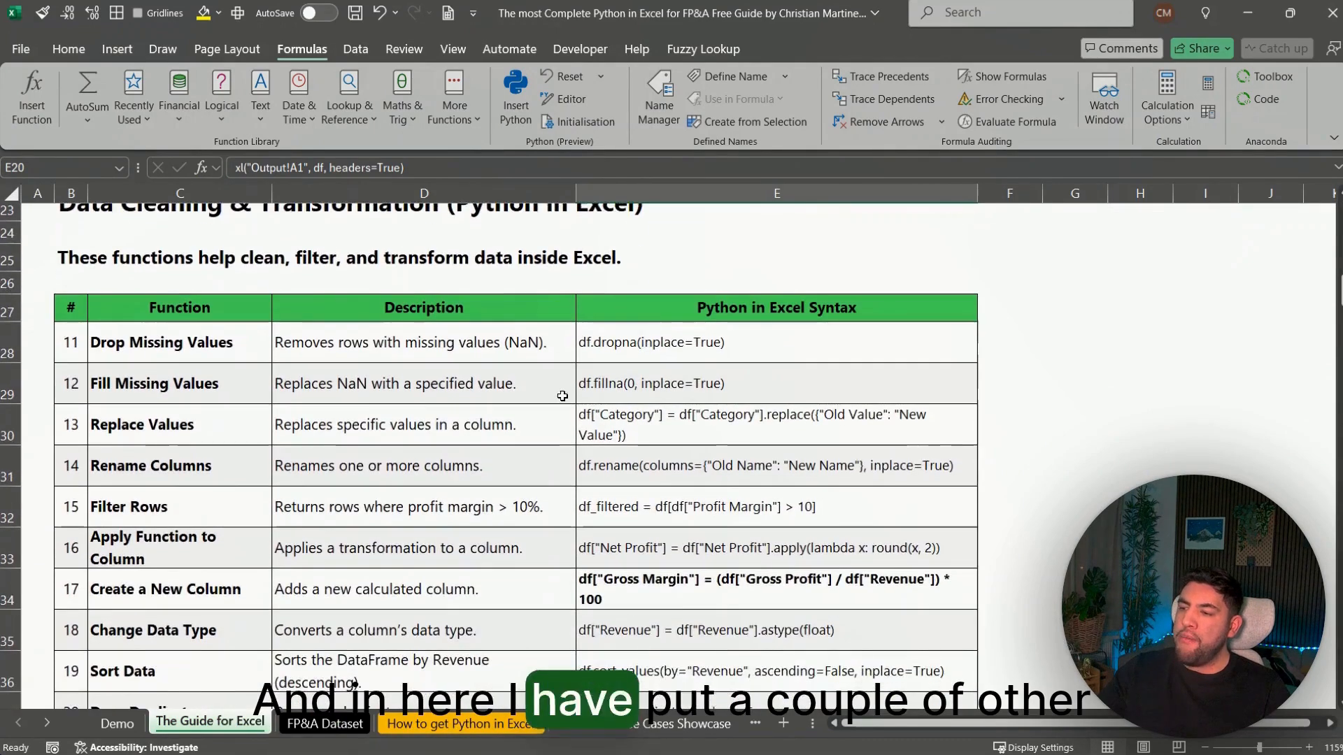
{"action": "scroll", "coordinate": [463, 417], "scroll_direction": "up", "scroll_amount": 2}
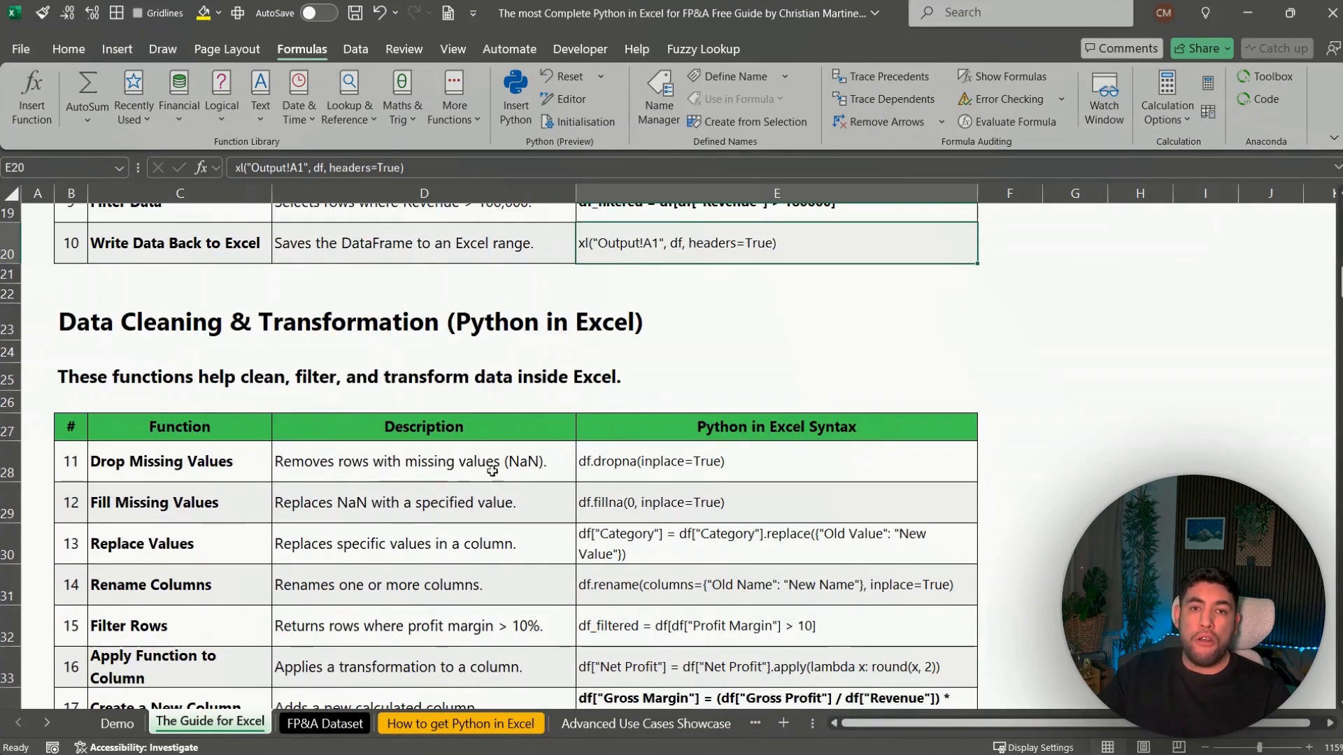
{"action": "scroll", "coordinate": [506, 484], "scroll_direction": "down", "scroll_amount": 2}
{"action": "scroll", "coordinate": [510, 465], "scroll_direction": "up", "scroll_amount": 2}
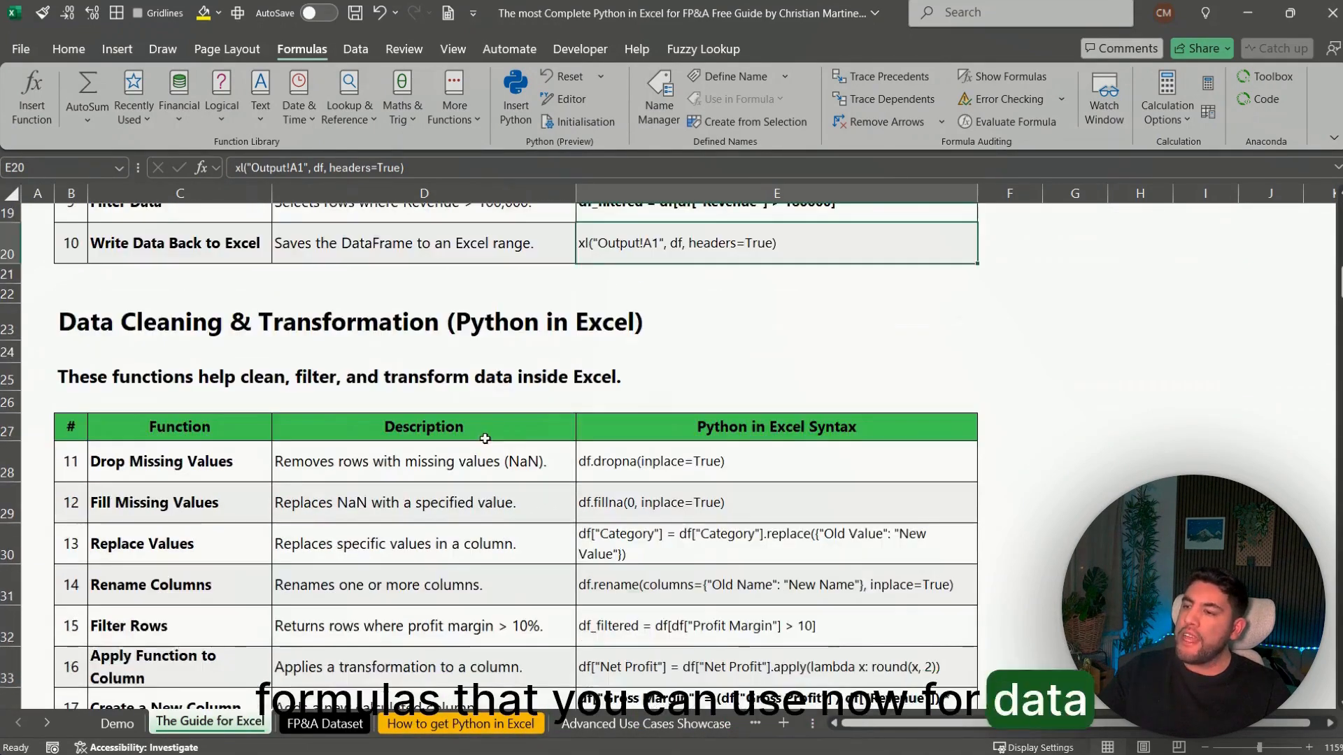
{"action": "scroll", "coordinate": [515, 442], "scroll_direction": "down", "scroll_amount": 2}
{"action": "scroll", "coordinate": [516, 442], "scroll_direction": "down", "scroll_amount": 1}
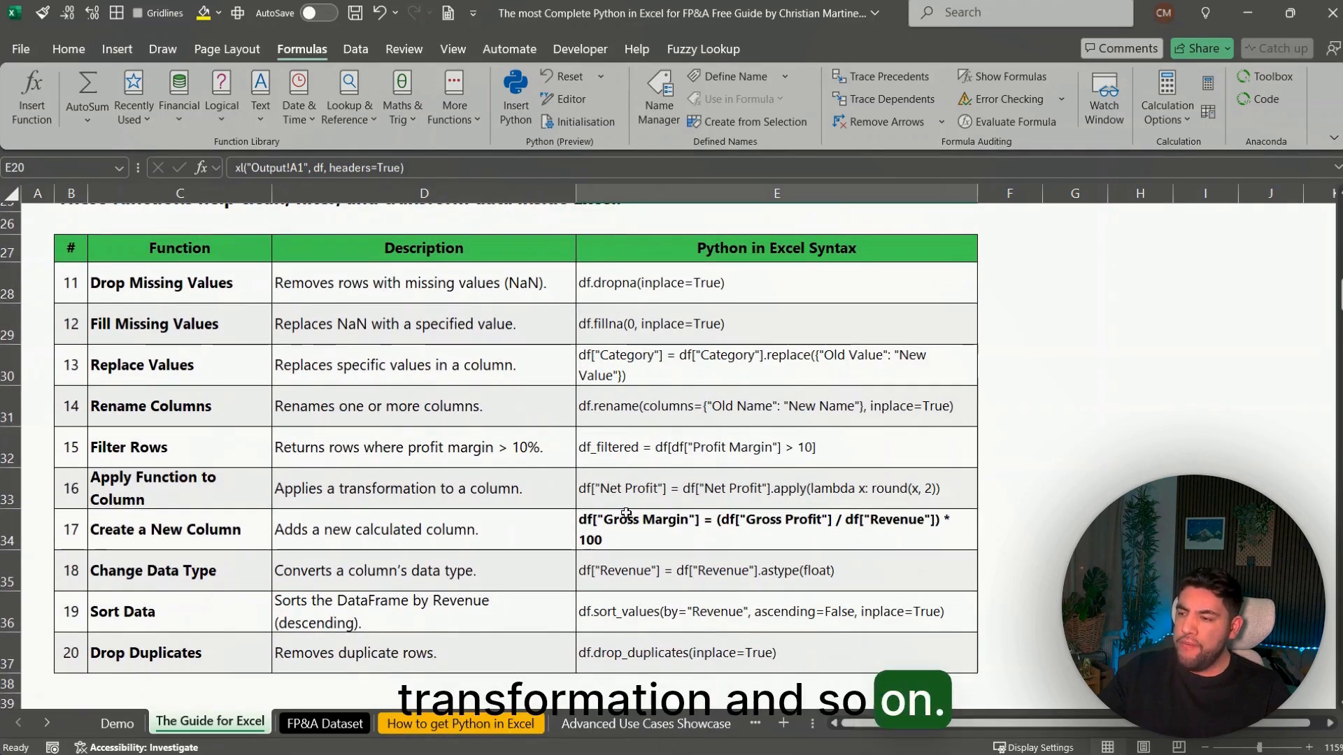
{"action": "left_click", "coordinate": [625, 515]}
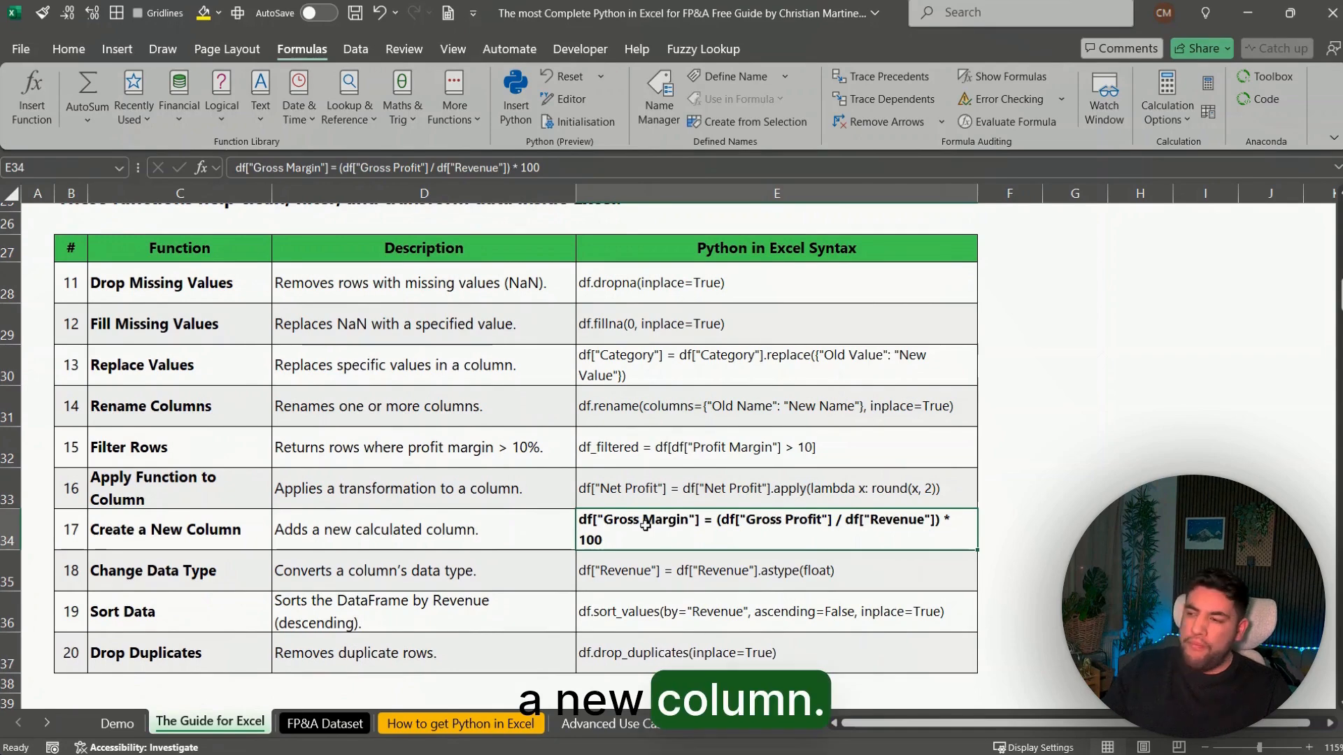
Check the existing column headers of the FP&A Dataset sheet through to the last column
{"action": "key", "text": "ctrl+Page_Down"}
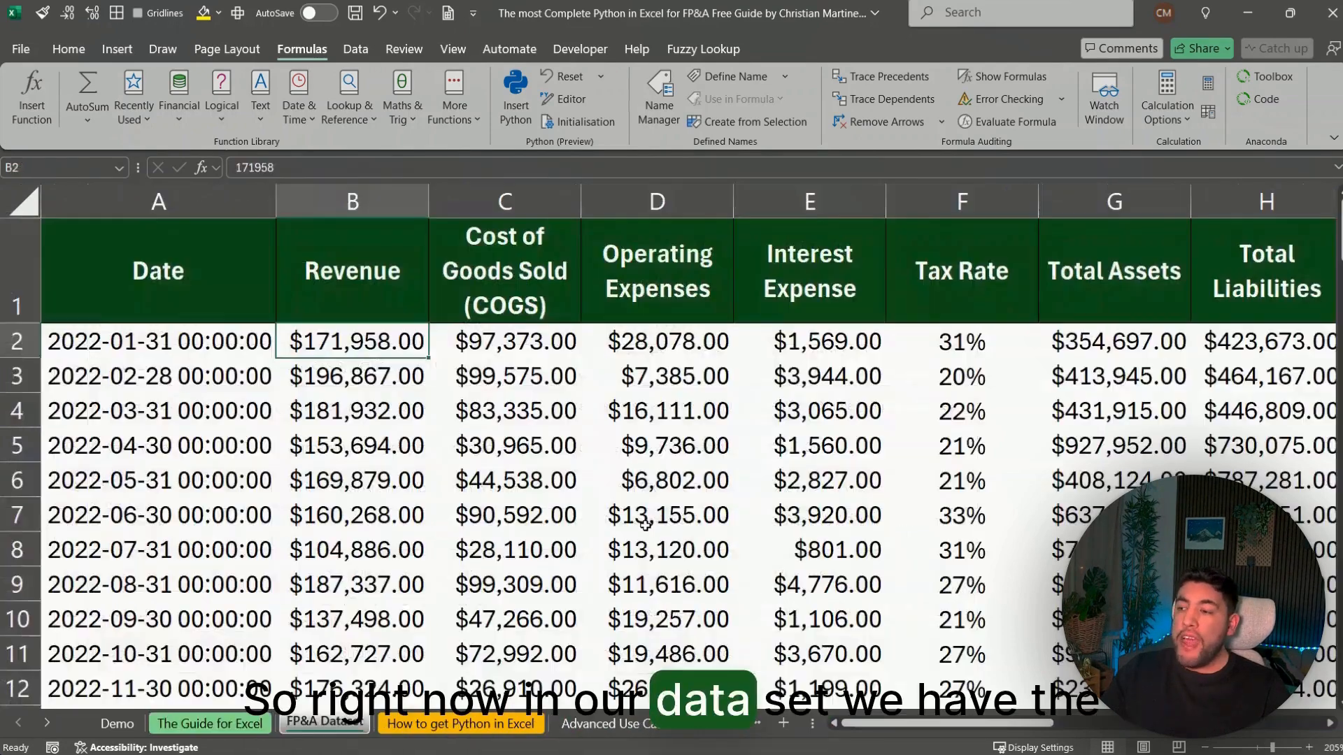
{"action": "key", "text": "ctrl+Home"}
{"action": "key", "text": "ctrl+Right"}
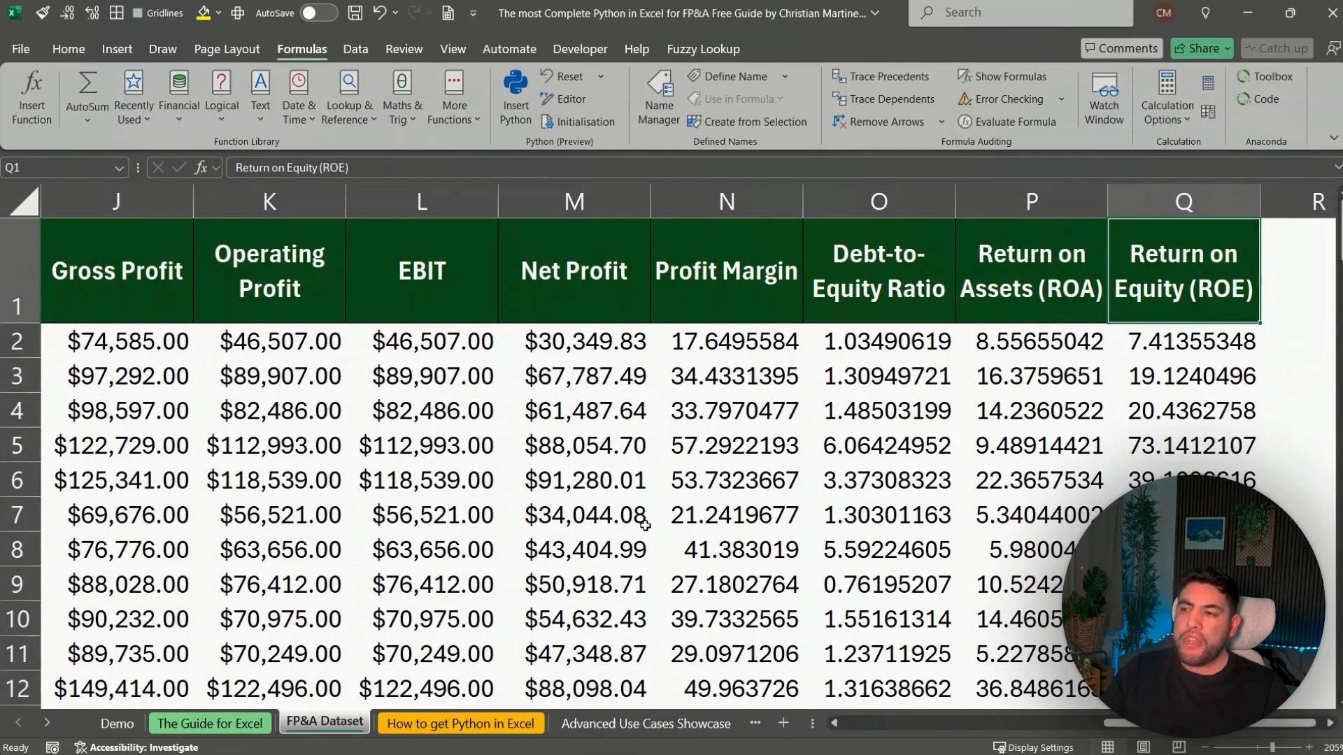
Copy the Gross Margin code text from the Create a New Column row on The Guide for Excel sheet
{"action": "key", "text": "ctrl+Page_Up"}
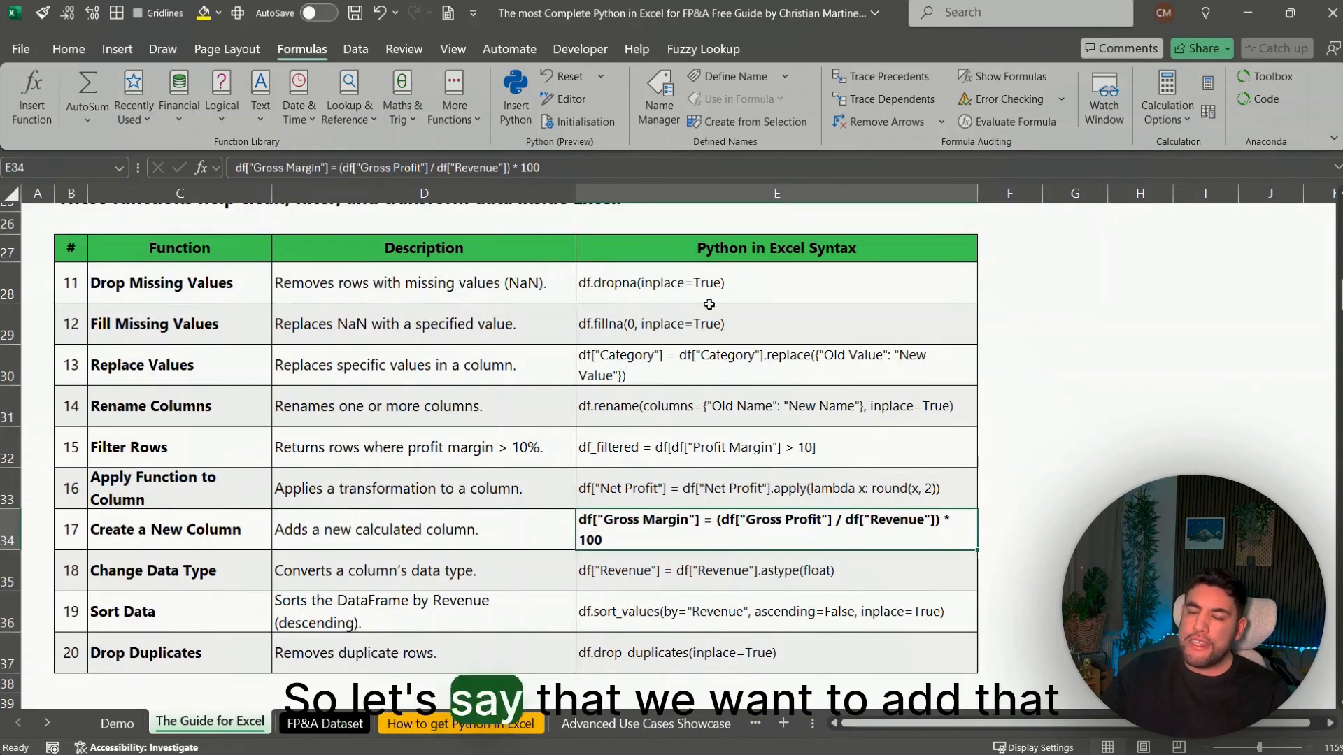
{"action": "left_click", "coordinate": [569, 168]}
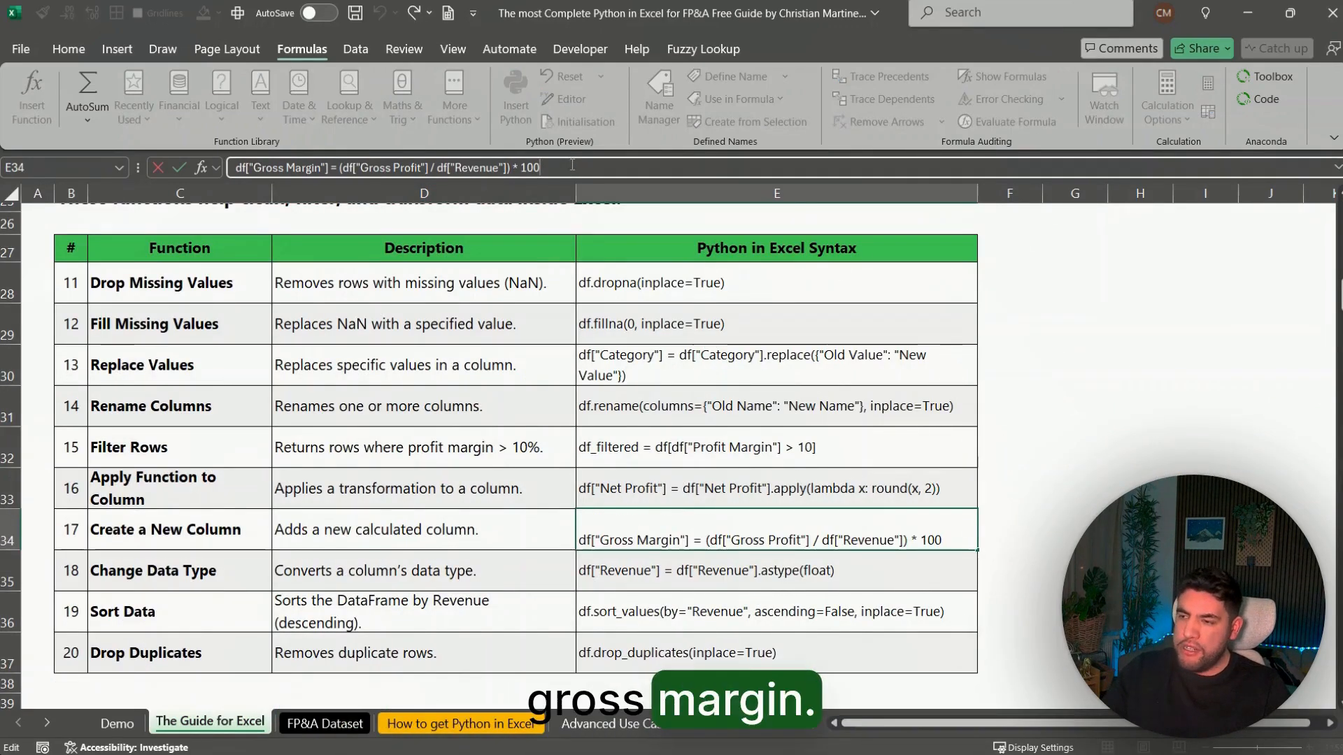
{"action": "key", "text": "ctrl+a"}
{"action": "key", "text": "ctrl+c"}
{"action": "key", "text": "Return"}
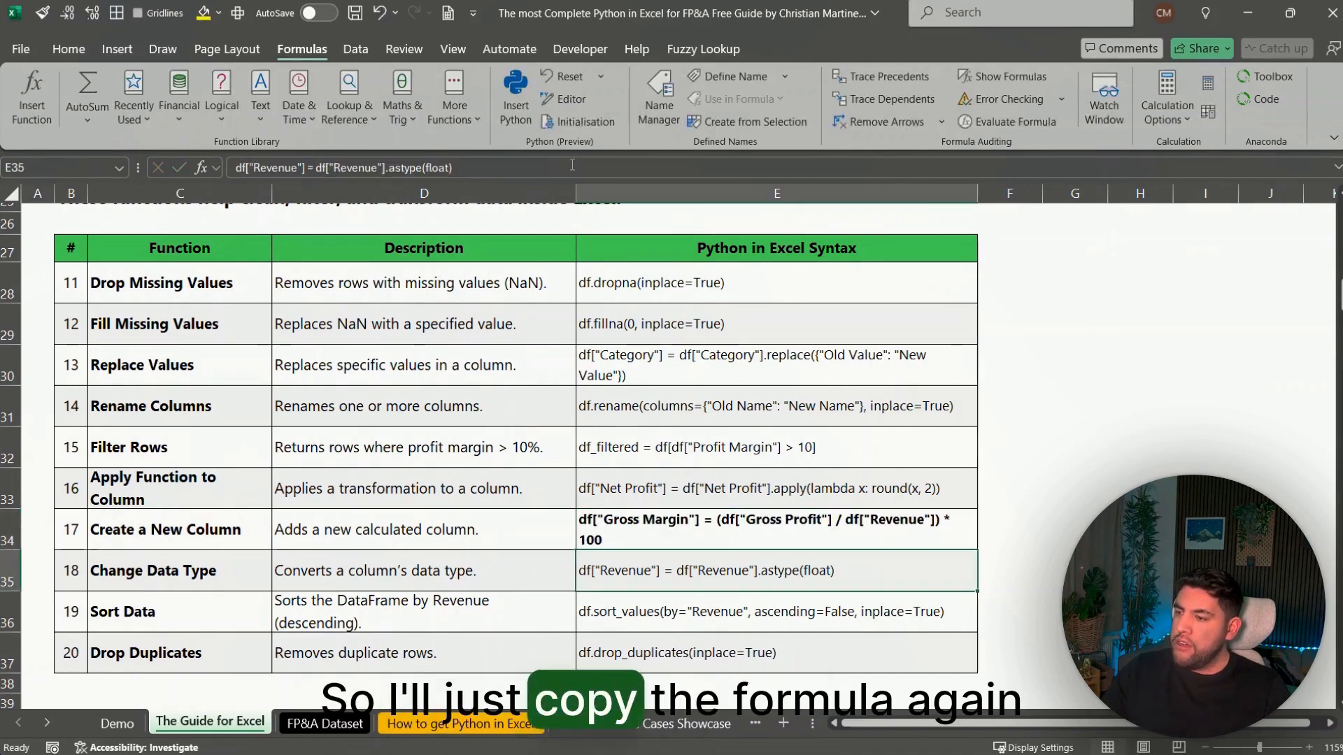
Run the Python formula df["Gross Margin"] = (df["Gross Profit"] / df["Revenue"]) * 100 in cell B5 of the Demo sheet
{"action": "key", "text": "ctrl+Home"}
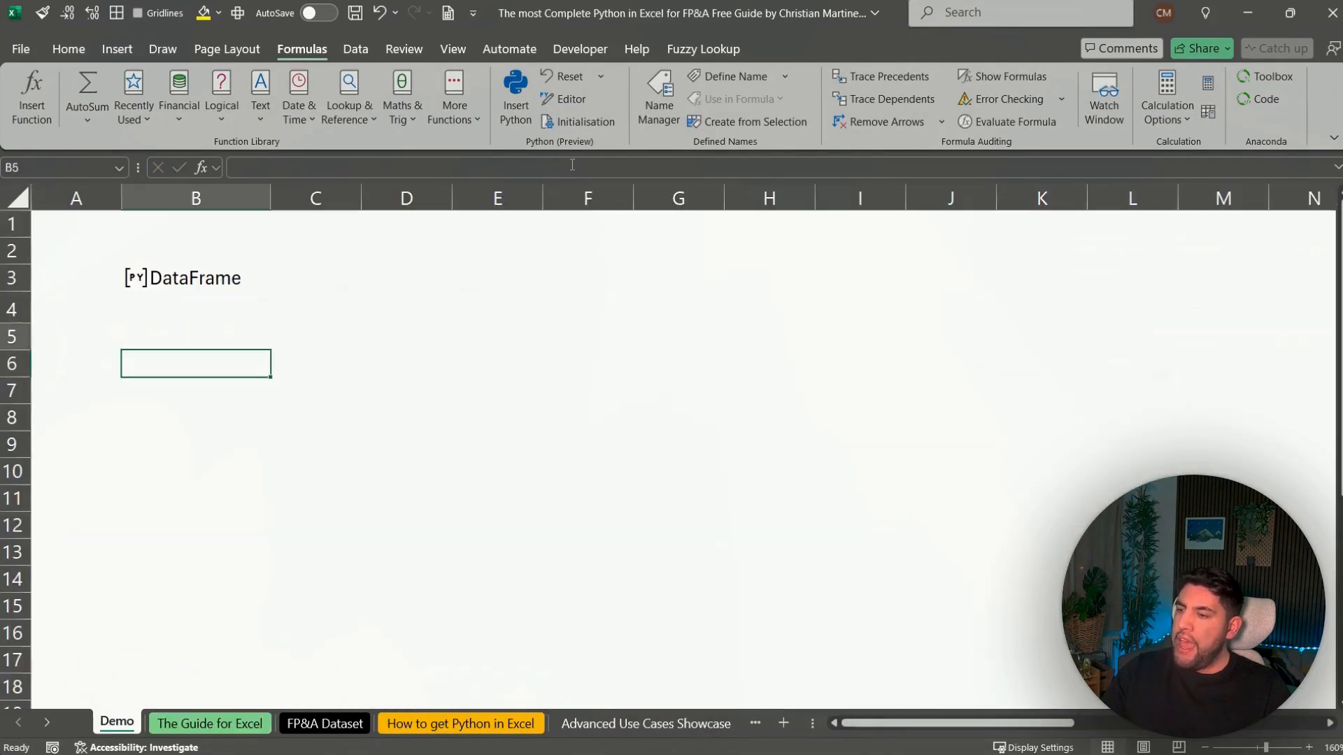
{"action": "key", "text": "Up"}
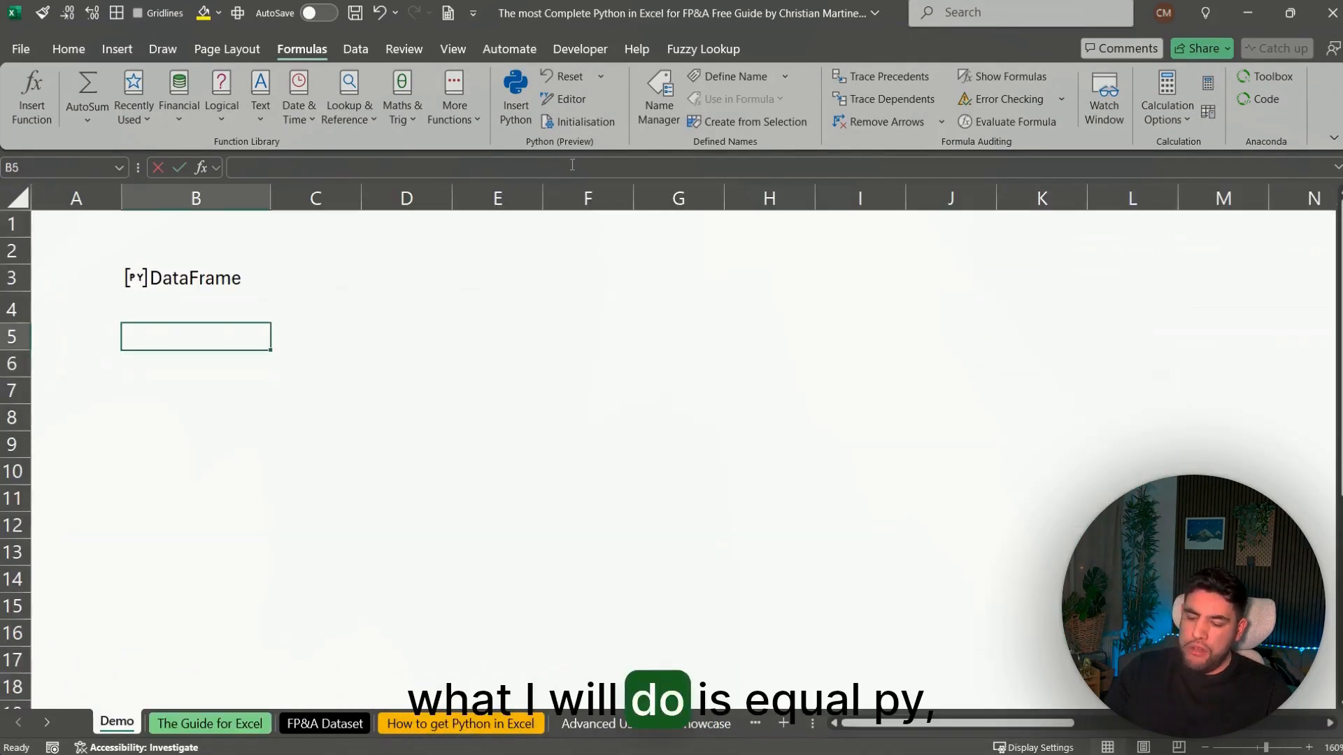
{"action": "type", "text": "=py"}
{"action": "key", "text": "Tab"}
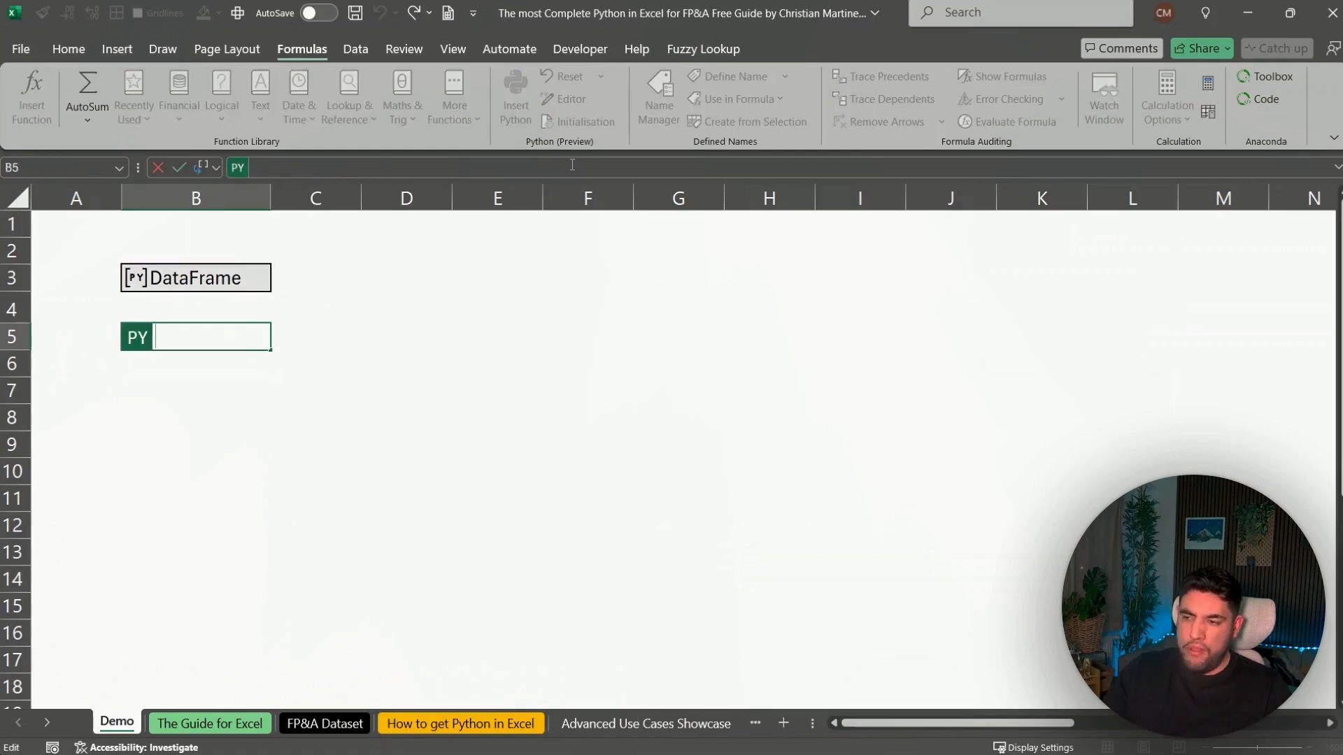
{"action": "key", "text": "ctrl+v"}
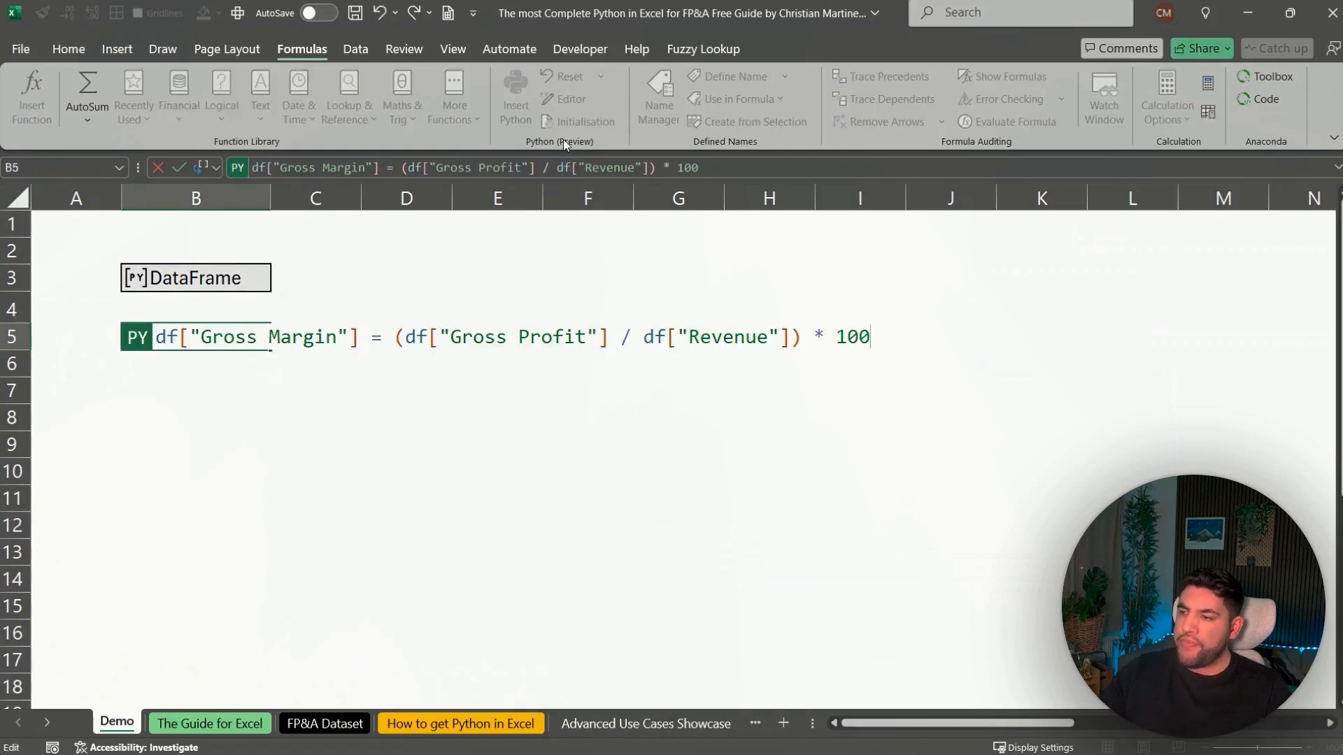
{"action": "left_click", "coordinate": [724, 168]}
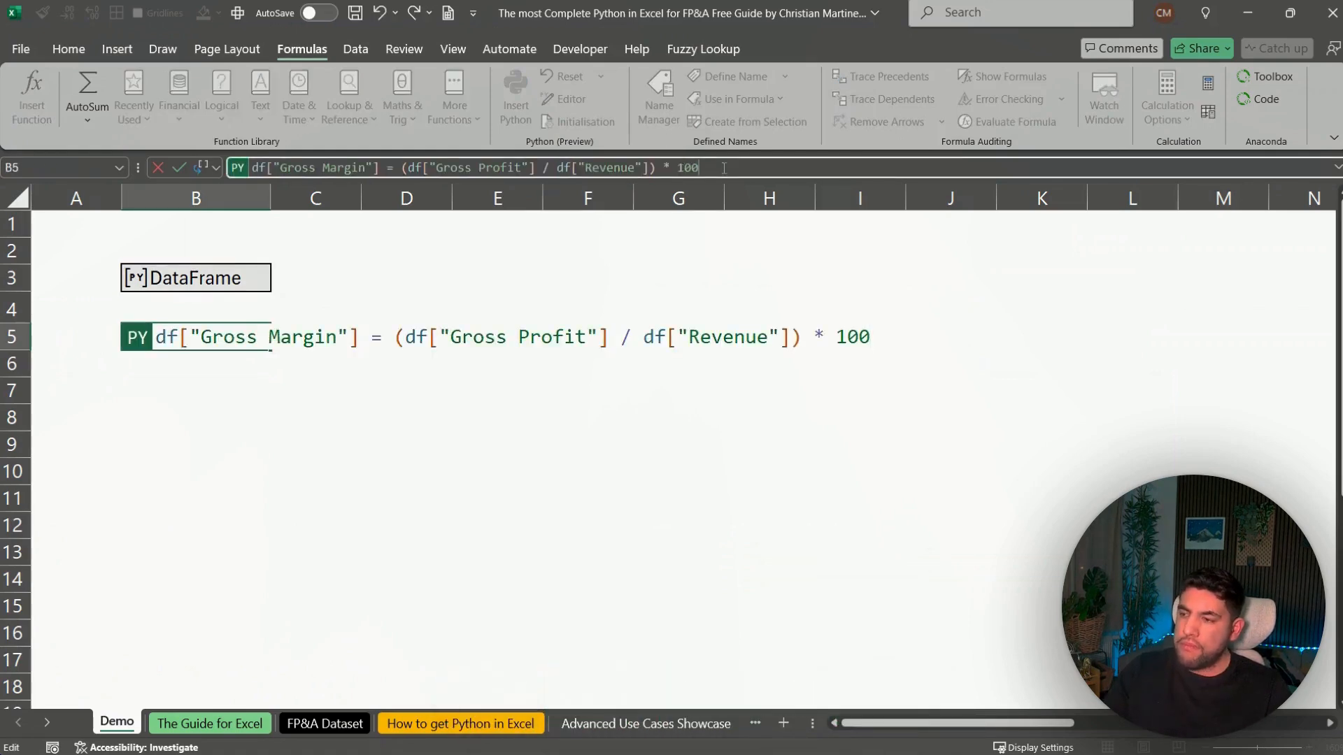
{"action": "key", "text": "ctrl+Return"}
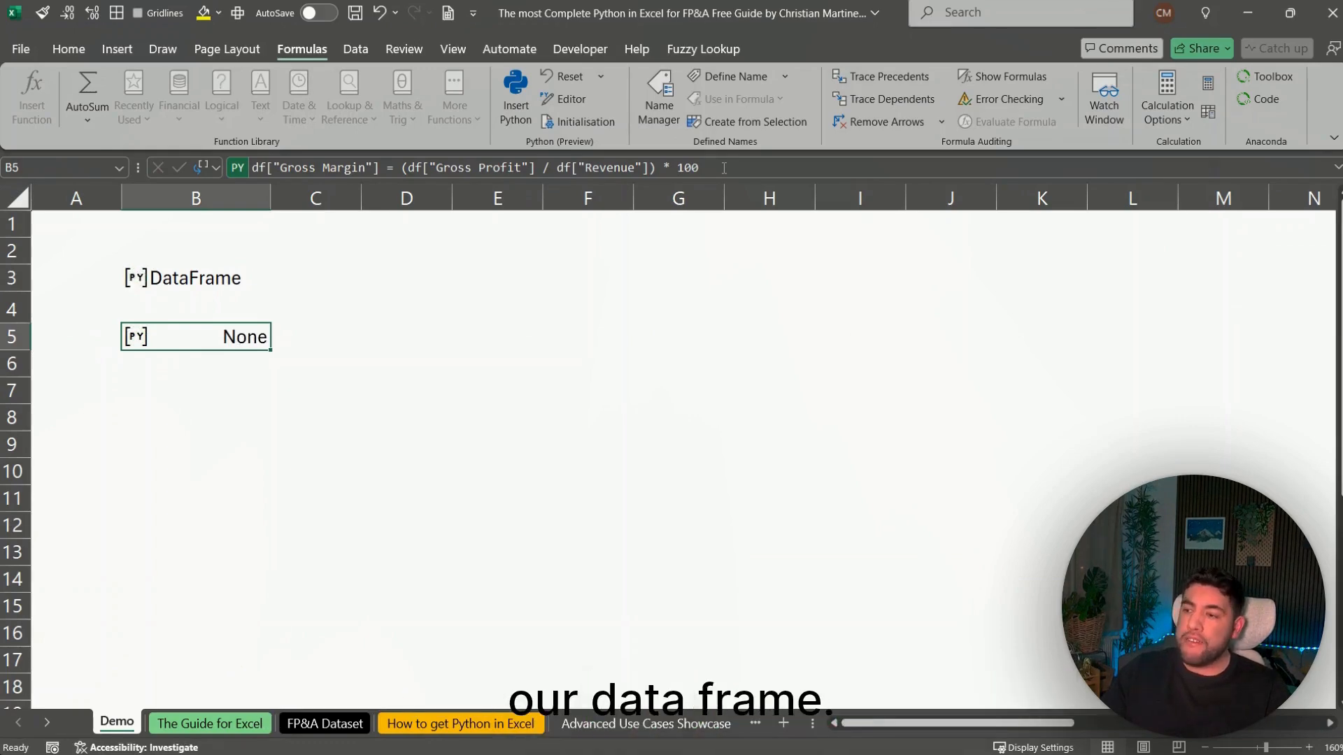
Run the Python formula df in cell B7 of the Demo sheet and output it as Excel values
{"action": "key", "text": "Down"}
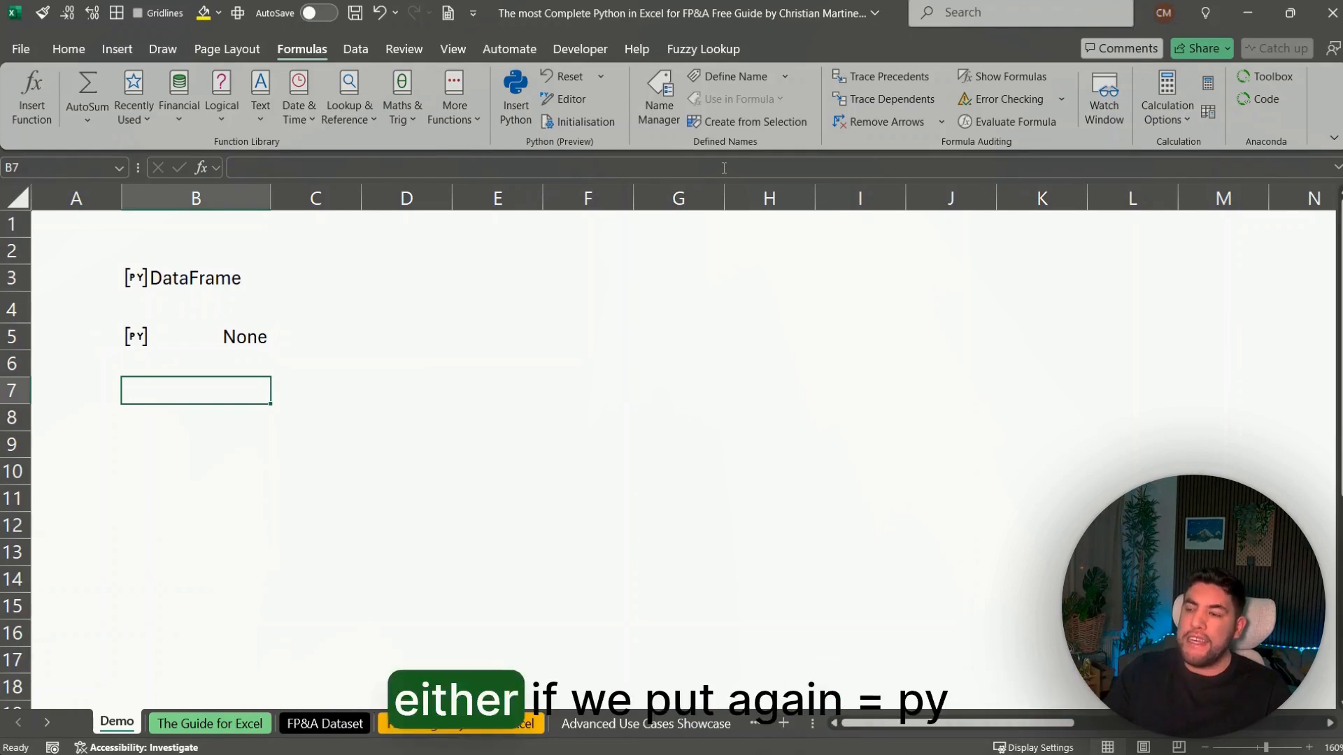
{"action": "type", "text": "=p"}
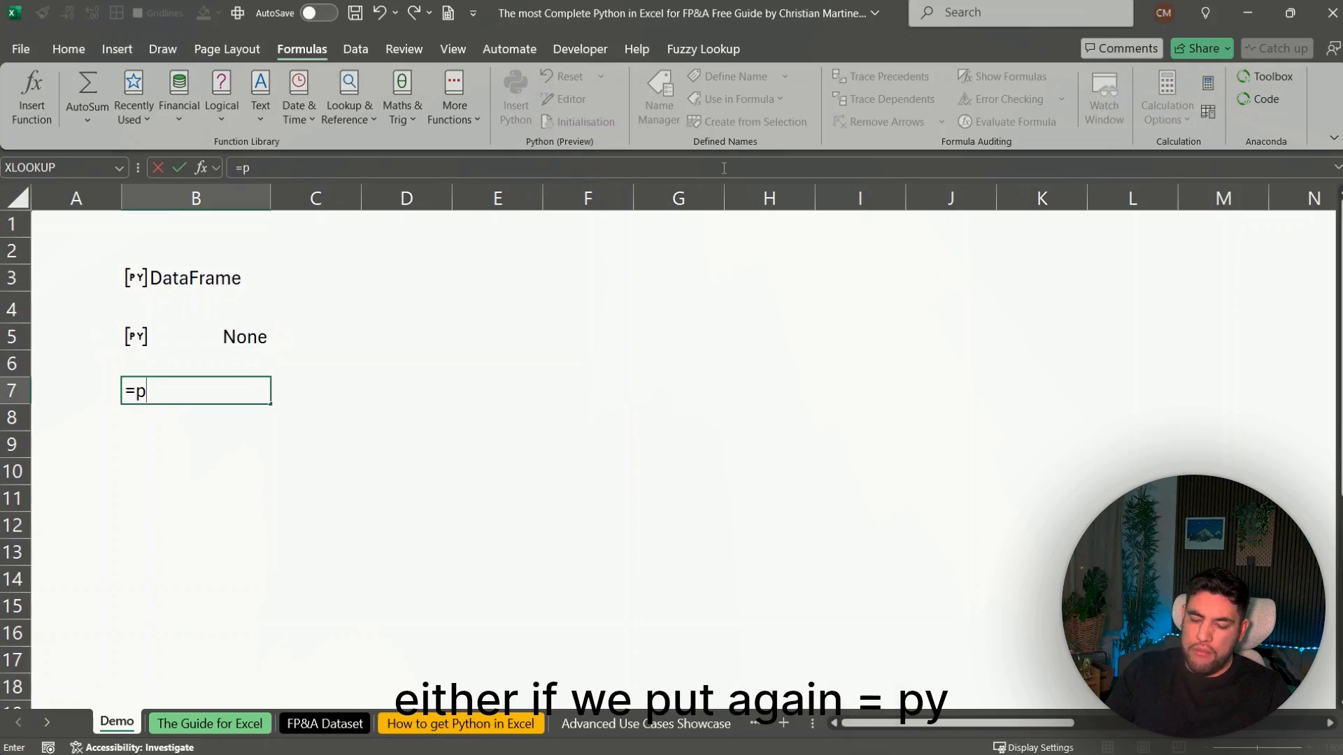
{"action": "type", "text": "y"}
{"action": "key", "text": "Tab"}
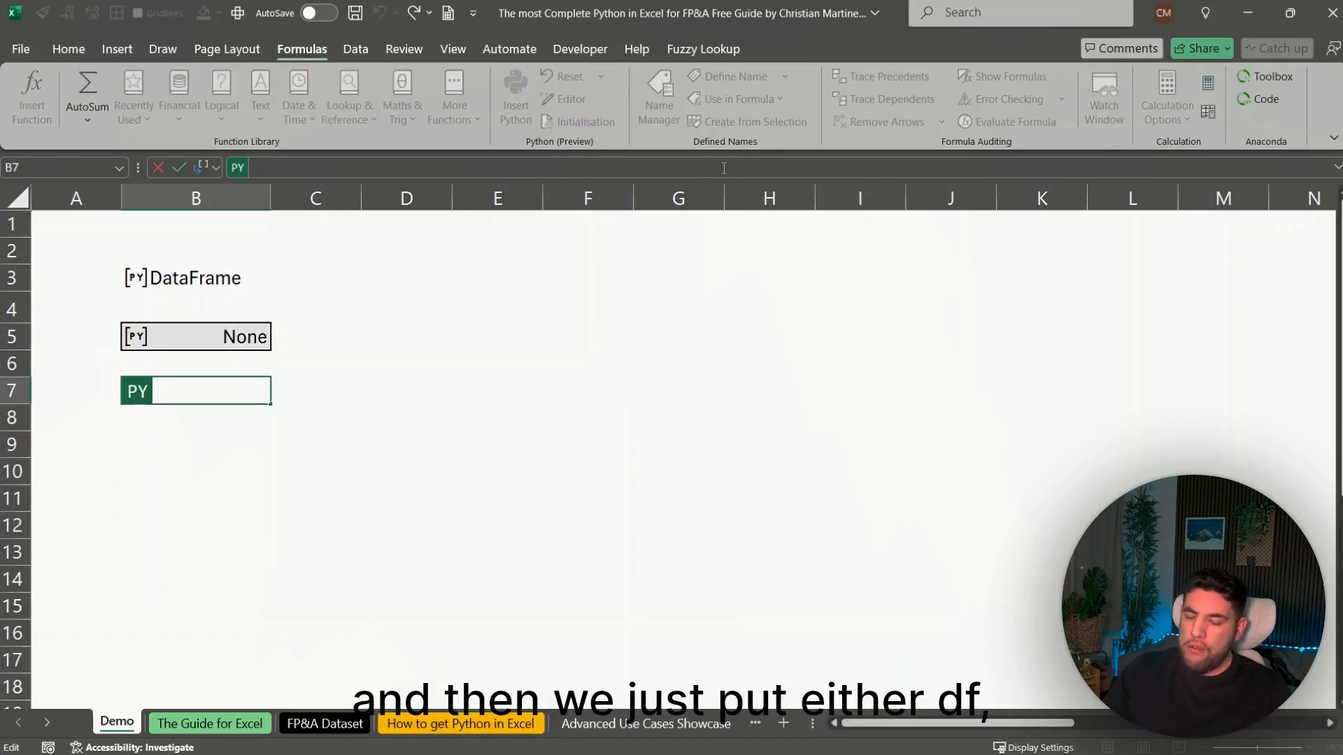
{"action": "type", "text": "df"}
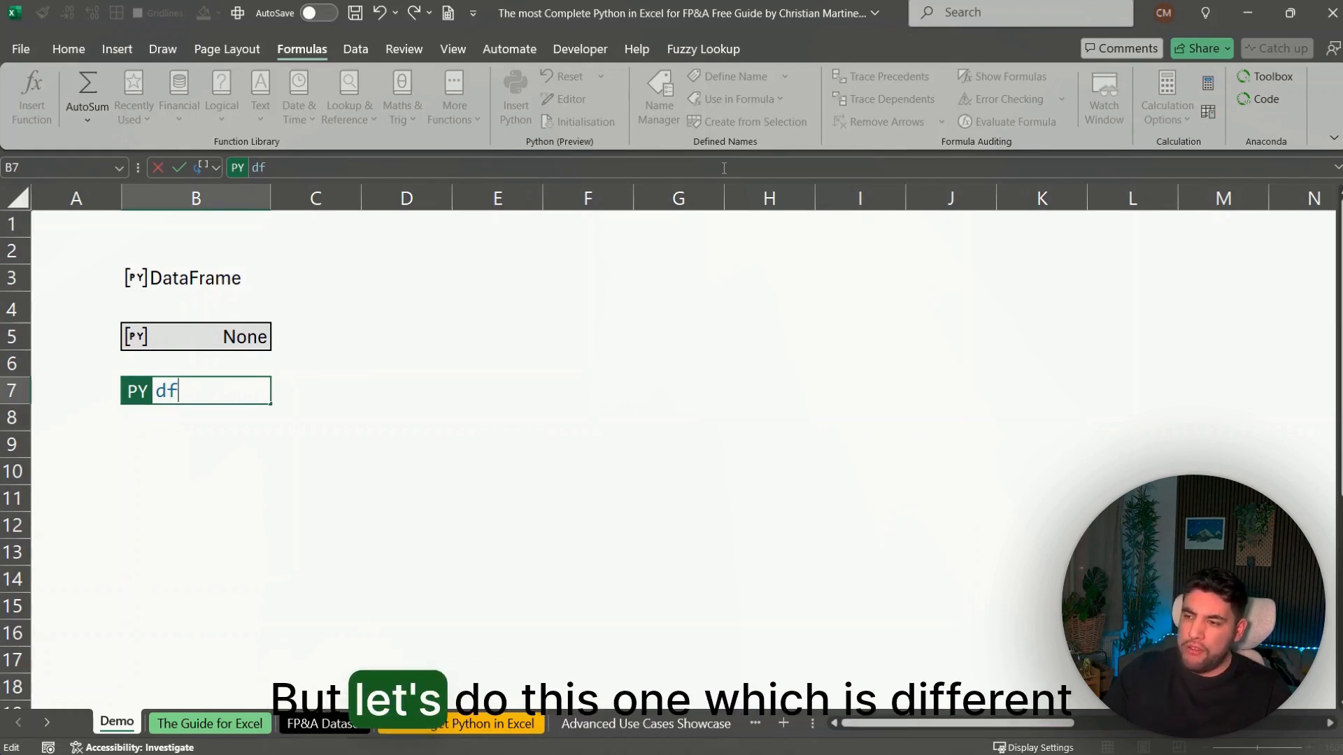
{"action": "key", "text": "ctrl+Return"}
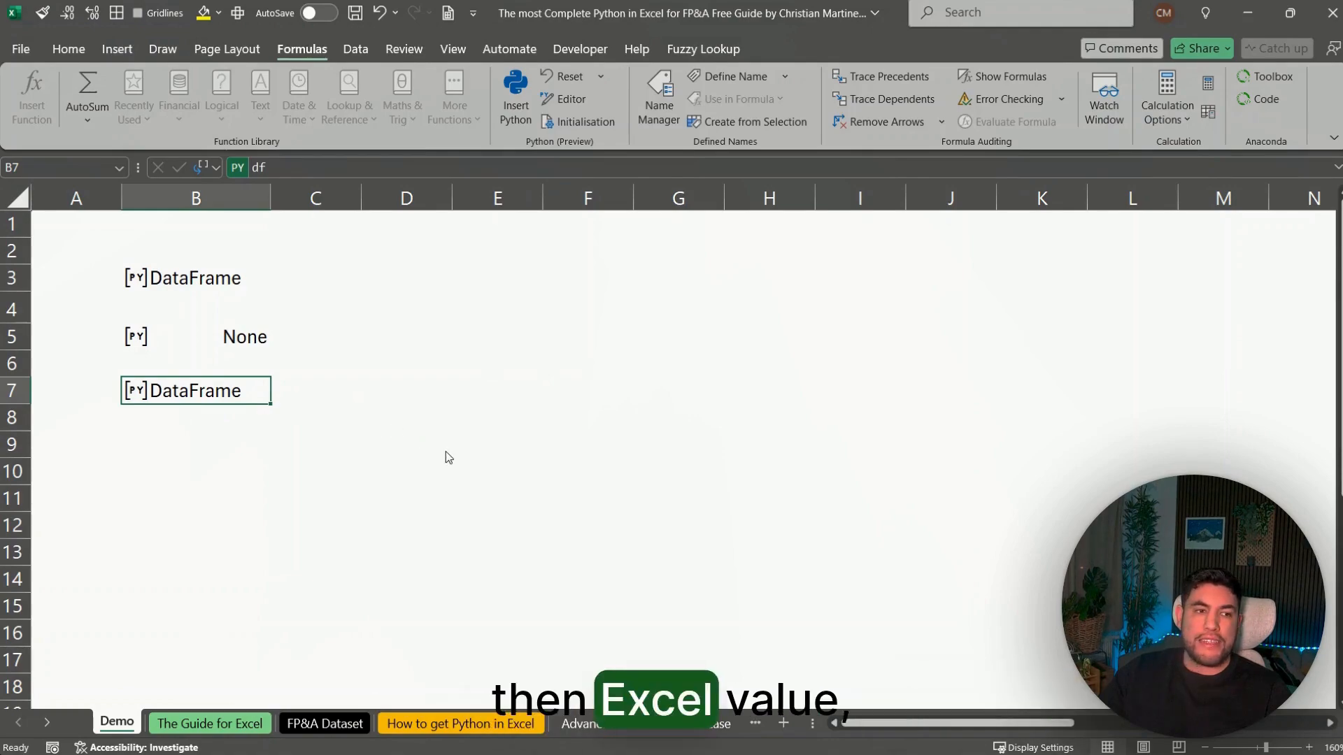
{"action": "key", "text": "ctrl+alt+shift+m"}
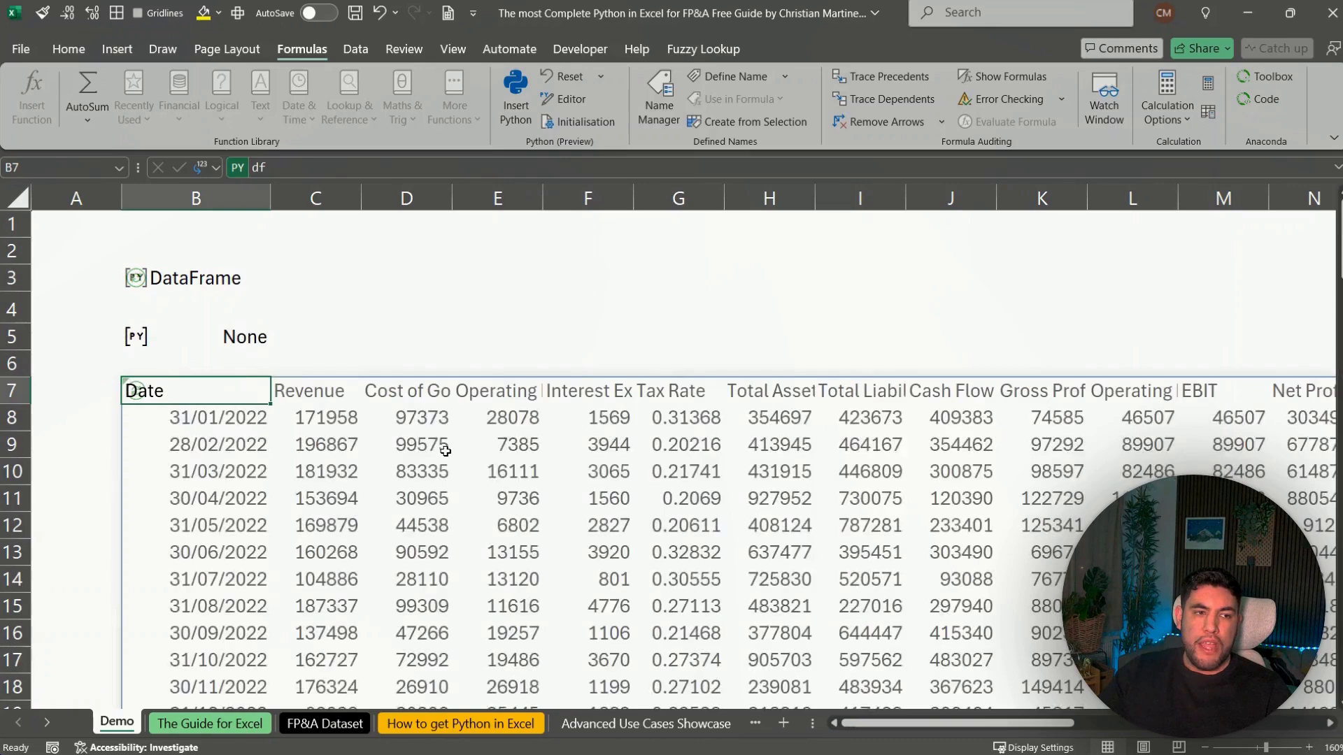
Examine the spilled DataFrame's headers in row 7 through to the last column to check for Gross Margin
{"action": "key", "text": "Right"}
{"action": "key", "text": "Right"}
{"action": "key", "text": "Right"}
{"action": "key", "text": "Right"}
{"action": "key", "text": "Right"}
{"action": "key", "text": "Right"}
{"action": "key", "text": "Right"}
{"action": "key", "text": "Right"}
{"action": "key", "text": "Right"}
{"action": "key", "text": "Right"}
{"action": "key", "text": "Right"}
{"action": "key", "text": "Right"}
{"action": "key", "text": "Right"}
{"action": "key", "text": "Right"}
{"action": "key", "text": "Right"}
{"action": "key", "text": "Right"}
{"action": "key", "text": "Right"}
{"action": "key", "text": "Right"}
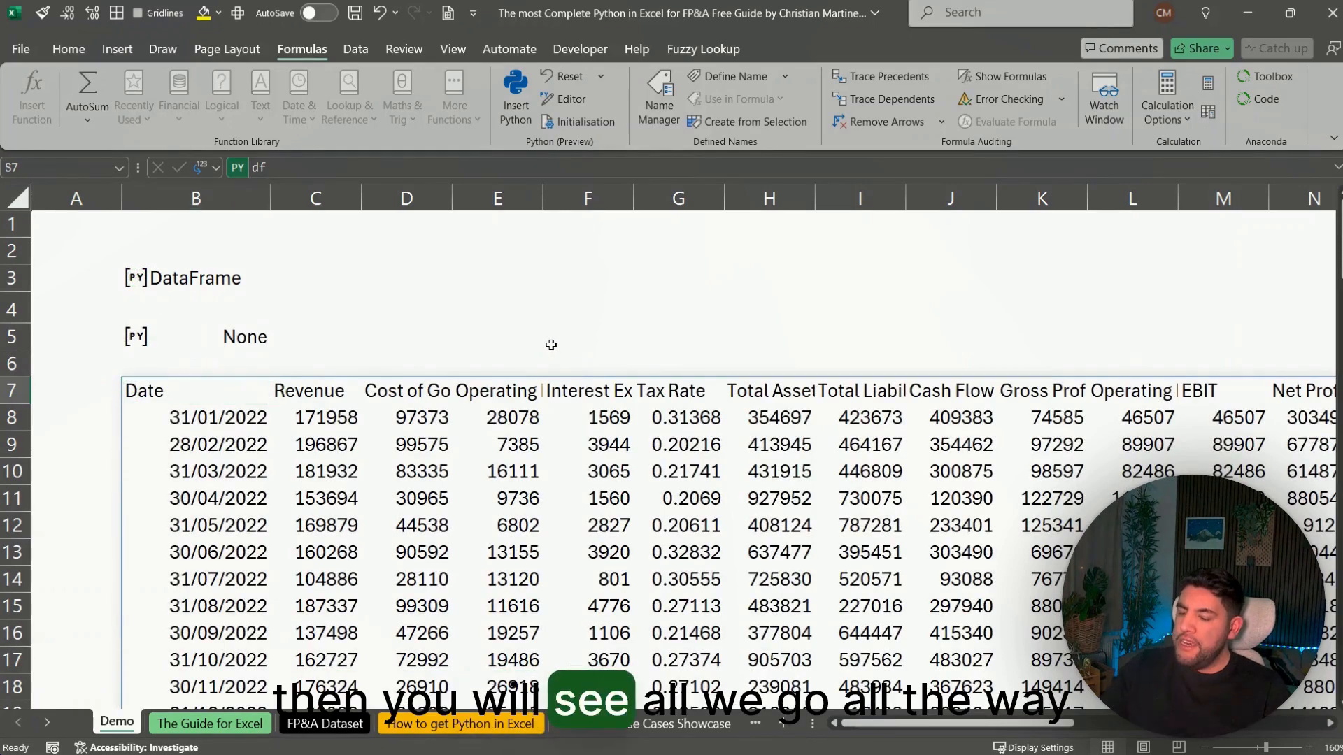
{"action": "key", "text": "Right"}
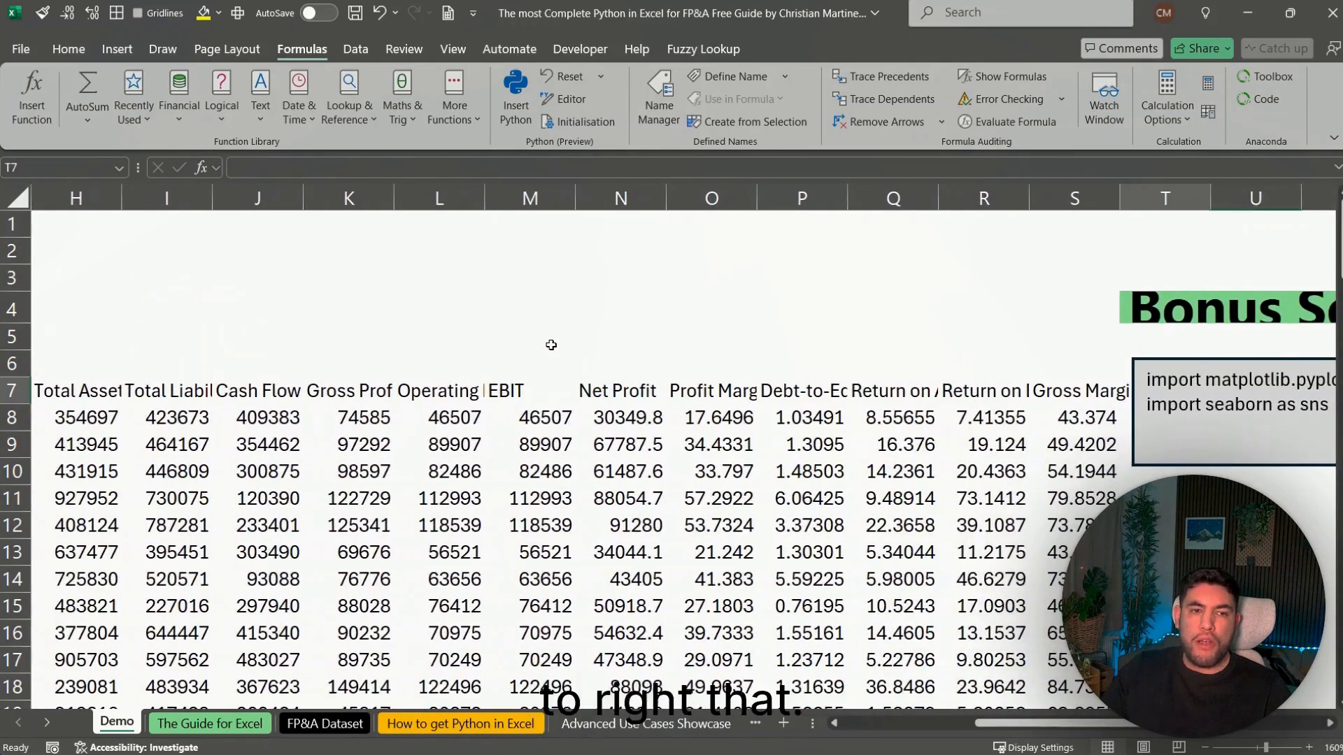
{"action": "key", "text": "Left"}
{"action": "key", "text": "Left"}
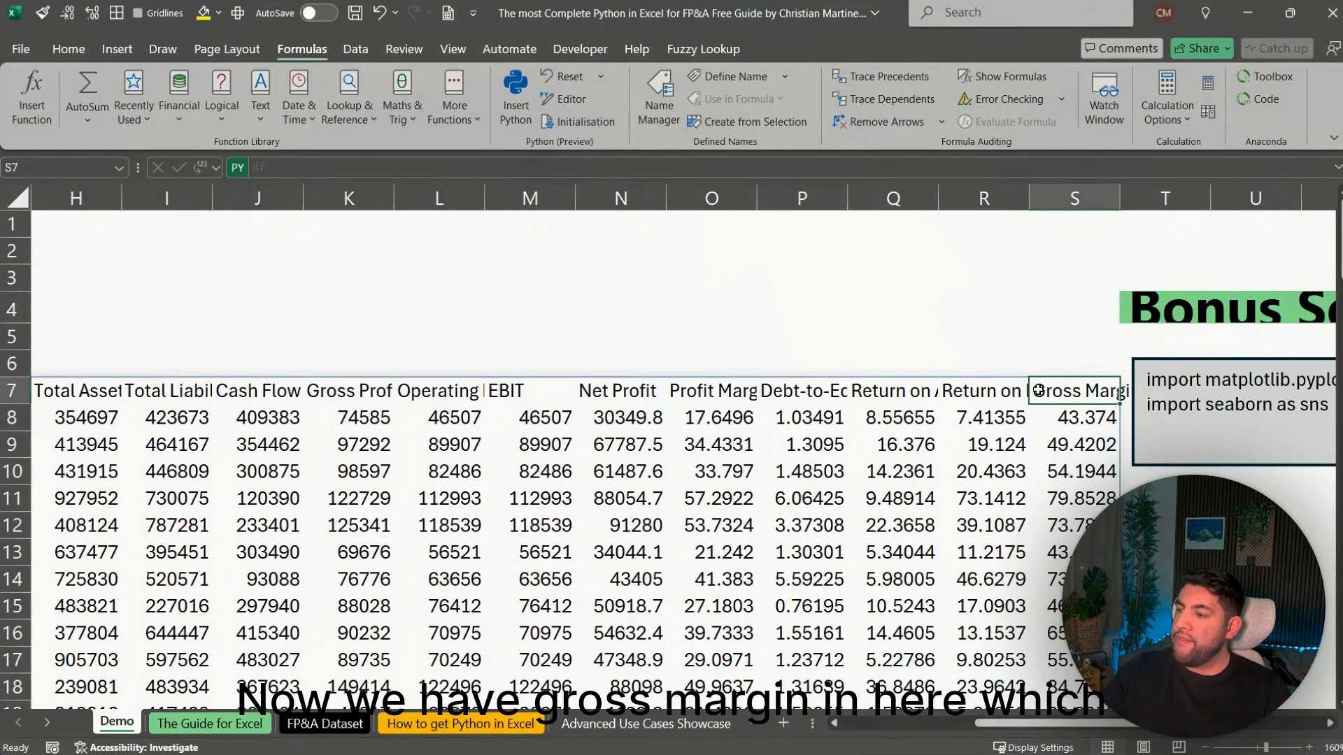
Delete the spilled DataFrame output in cell B7 and return to cell B5
{"action": "key", "text": "ctrl+Home"}
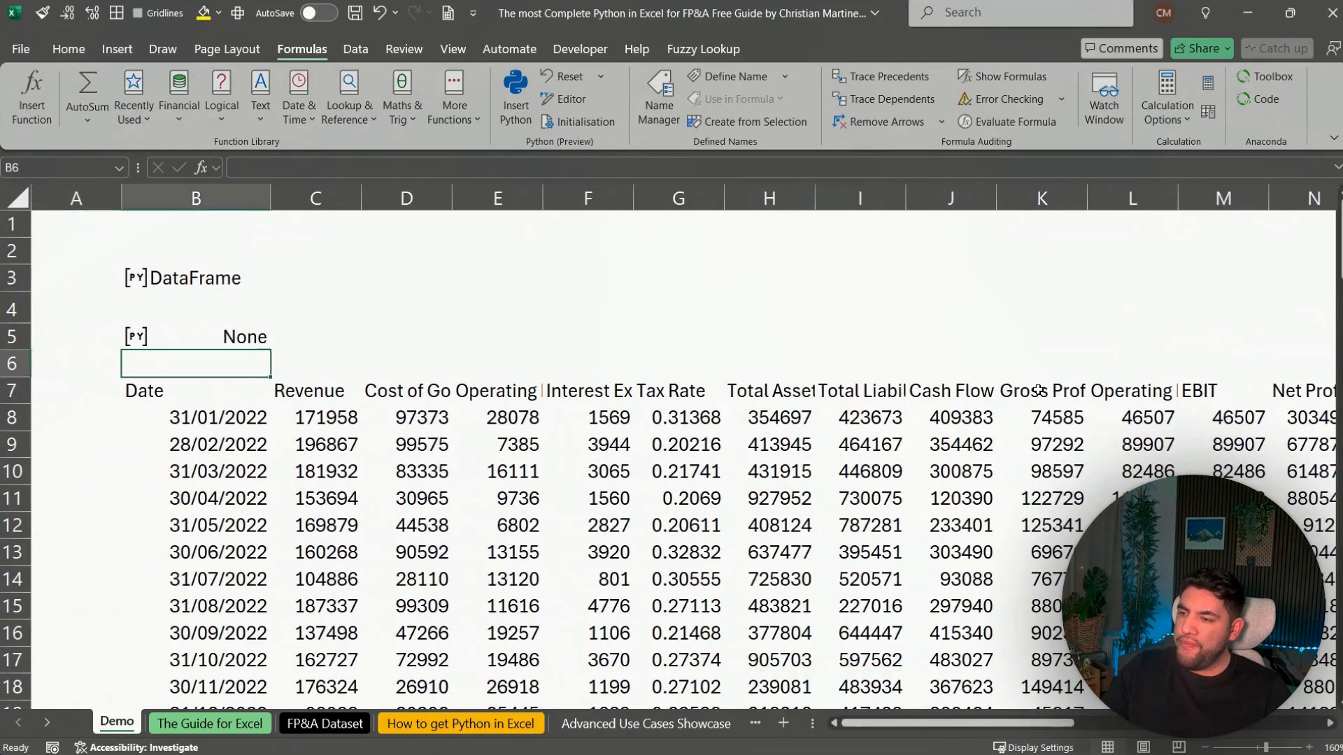
{"action": "key", "text": "Up"}
{"action": "key", "text": "Down"}
{"action": "key", "text": "Down"}
{"action": "key", "text": "Delete"}
{"action": "key", "text": "Up"}
{"action": "key", "text": "Up"}
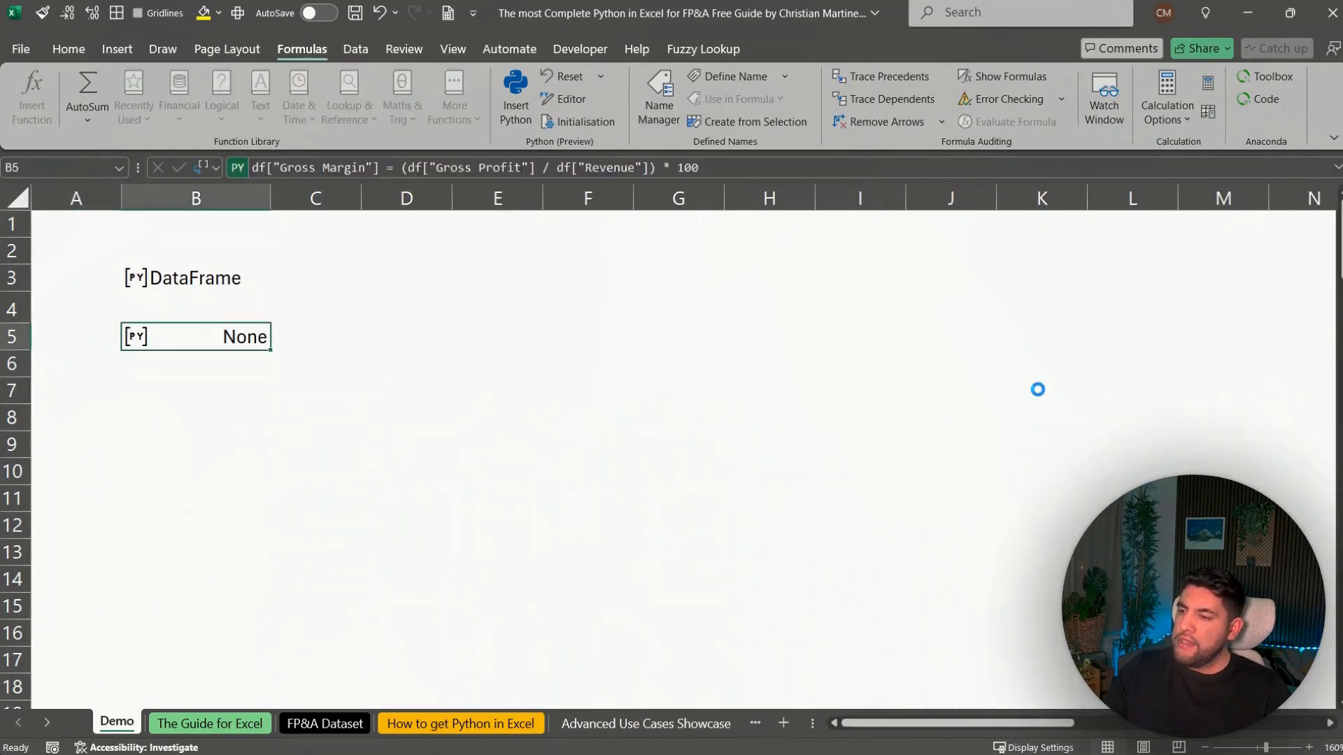
Find the Descriptive Statistics & Aggregation section on The Guide for Excel sheet and select the Summary Statistics syntax
{"action": "key", "text": "ctrl+Page_Down"}
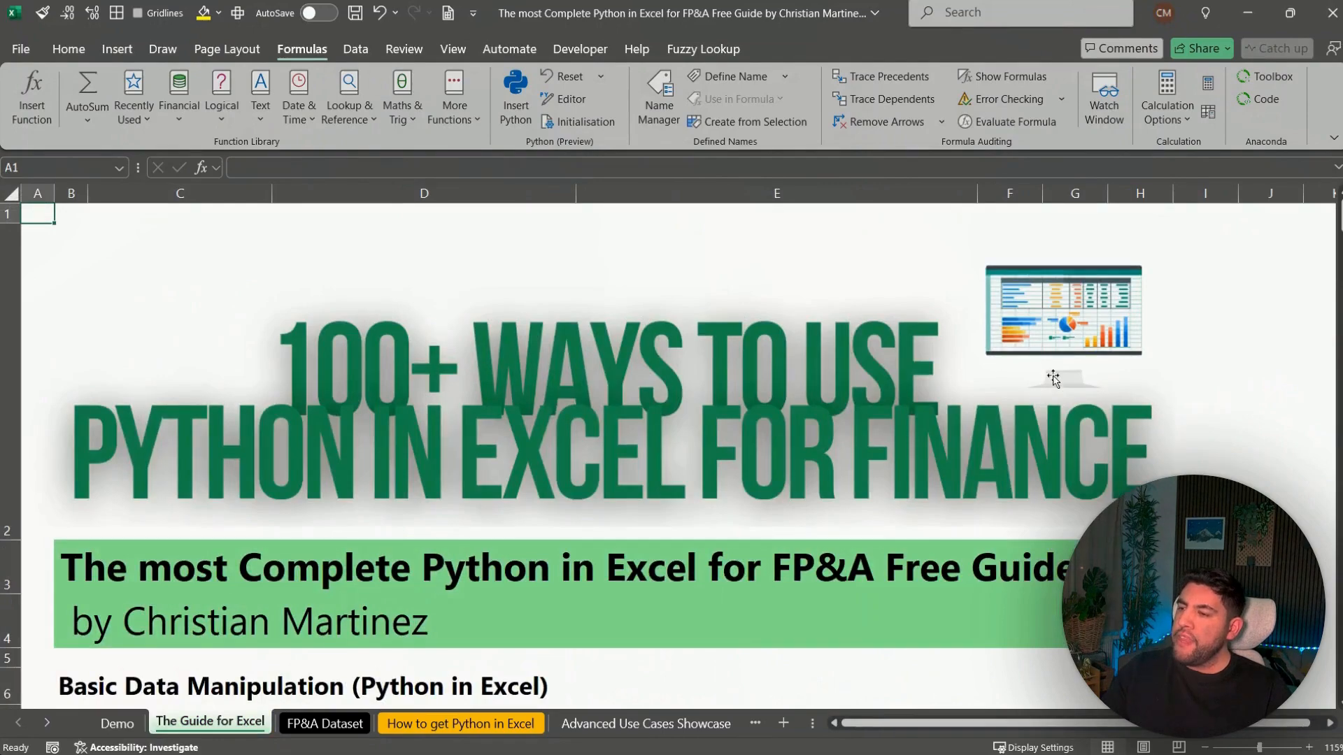
{"action": "scroll", "coordinate": [1052, 377], "scroll_direction": "down", "scroll_amount": 12}
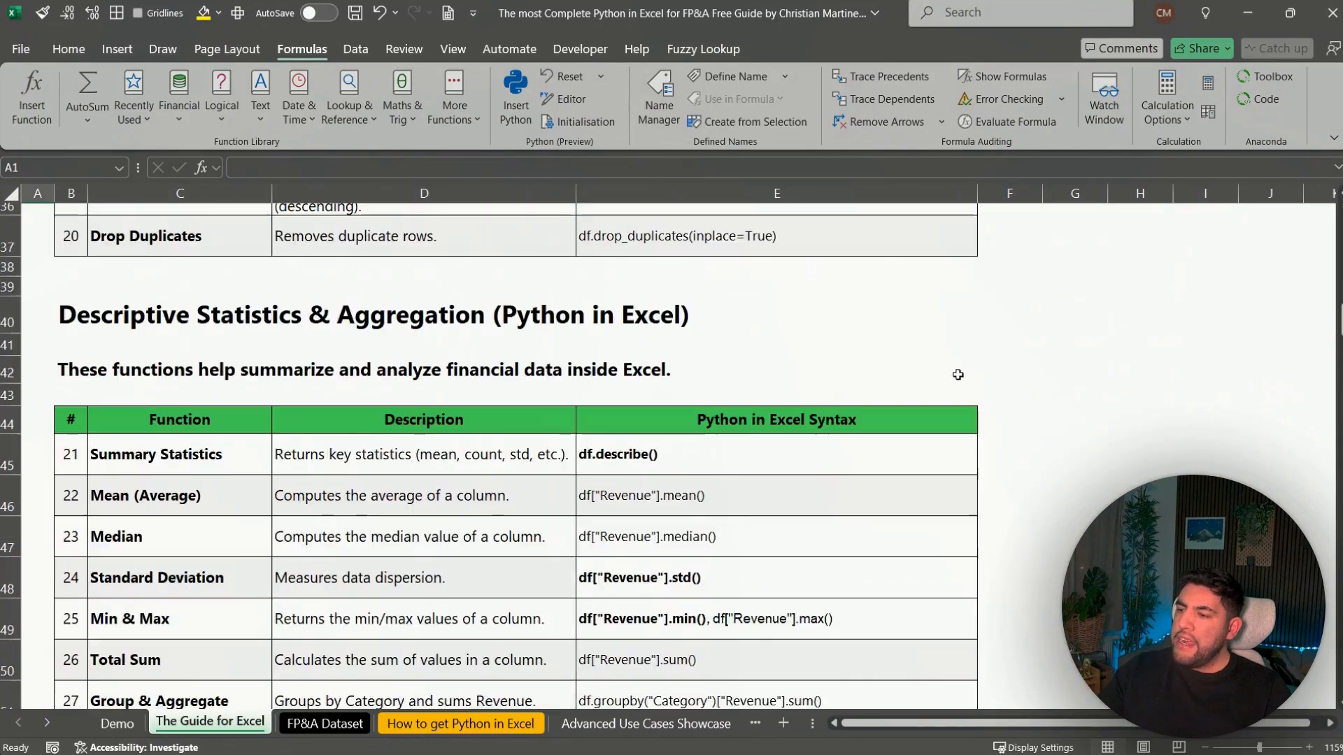
{"action": "scroll", "coordinate": [958, 375], "scroll_direction": "down", "scroll_amount": 2}
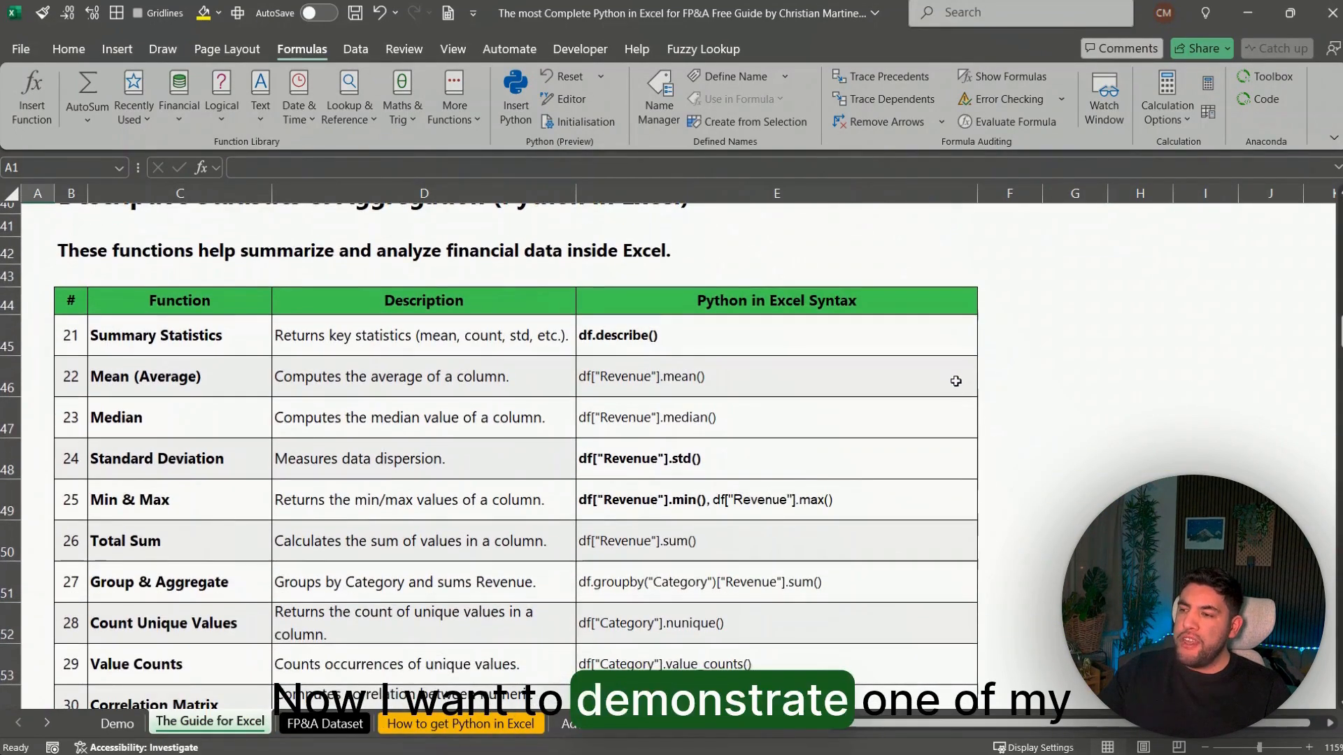
{"action": "left_click", "coordinate": [955, 380]}
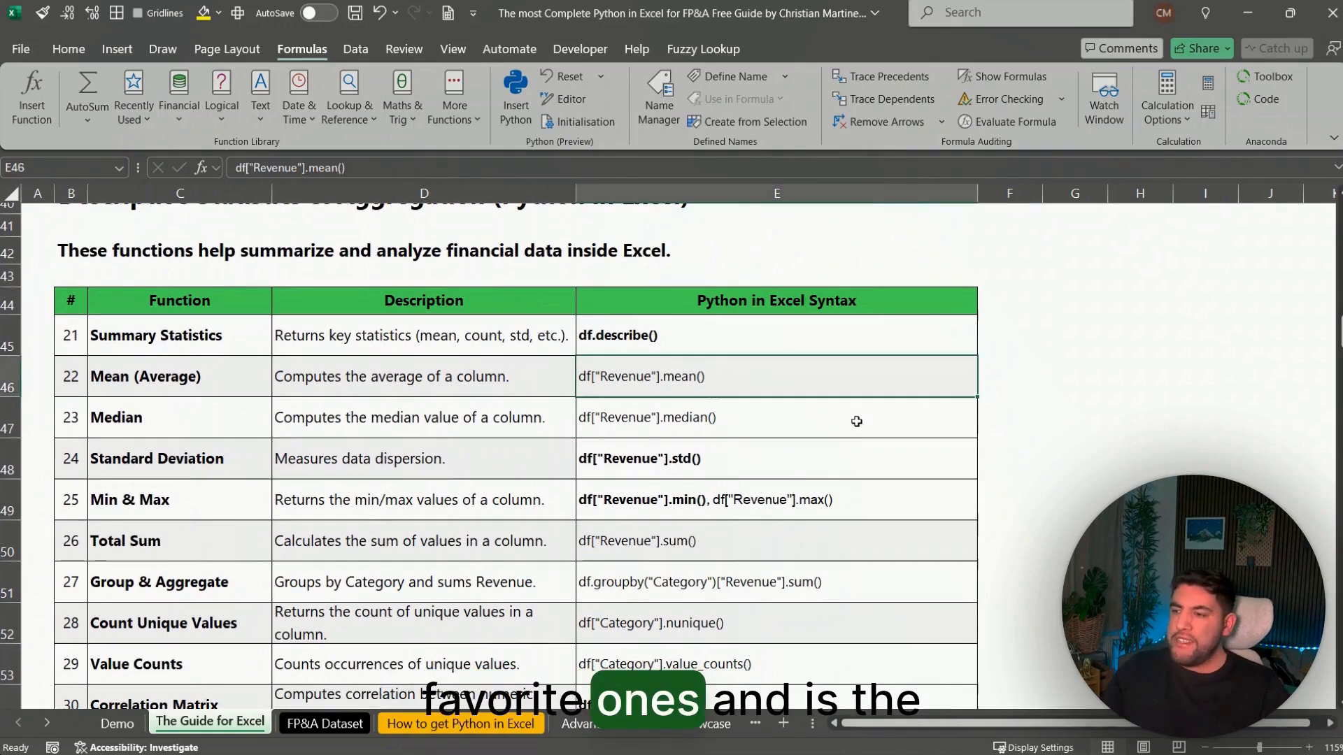
{"action": "key", "text": "Up"}
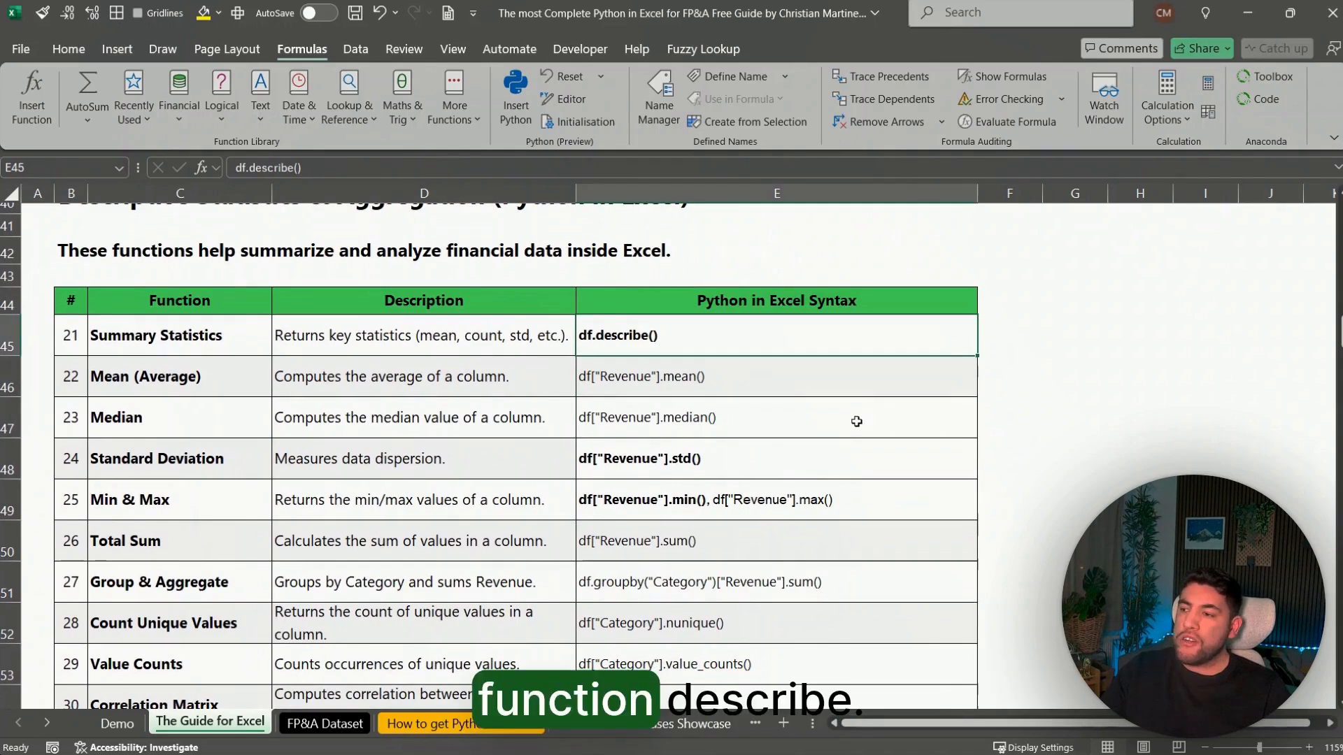
{"action": "key", "text": "Down"}
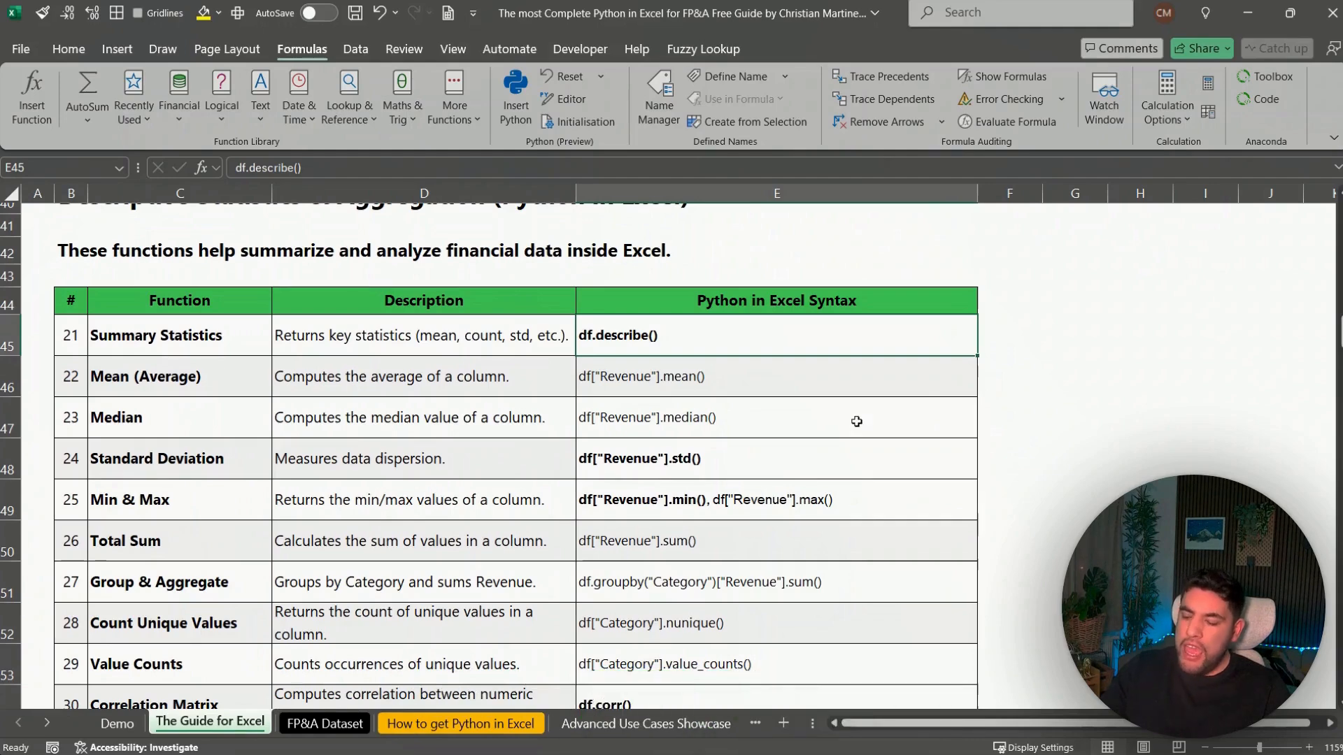
Examine the Date, Revenue, Operating Expenses and Interest Expense columns on the FP&A Dataset sheet
{"action": "key", "text": "ctrl+Page_Down"}
{"action": "key", "text": "ctrl+Home"}
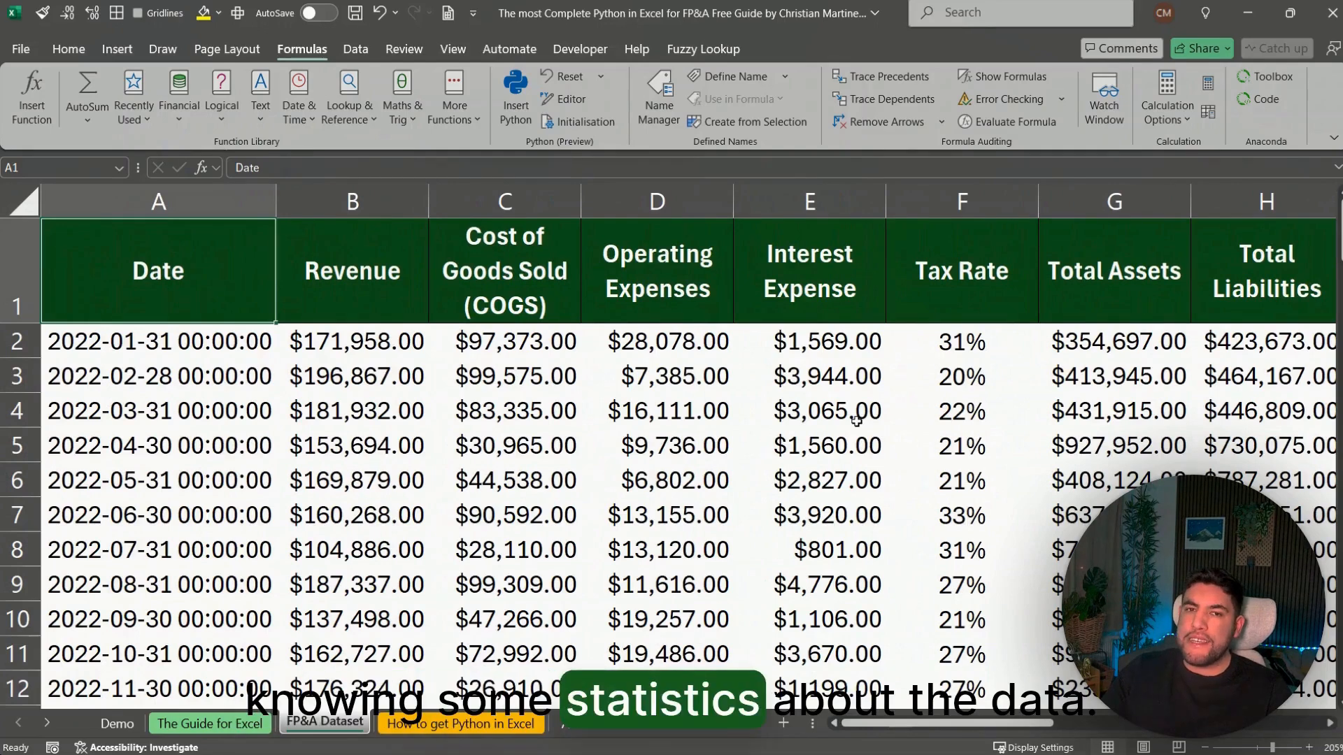
{"action": "key", "text": "Right"}
{"action": "key", "text": "Down"}
{"action": "key", "text": "Left"}
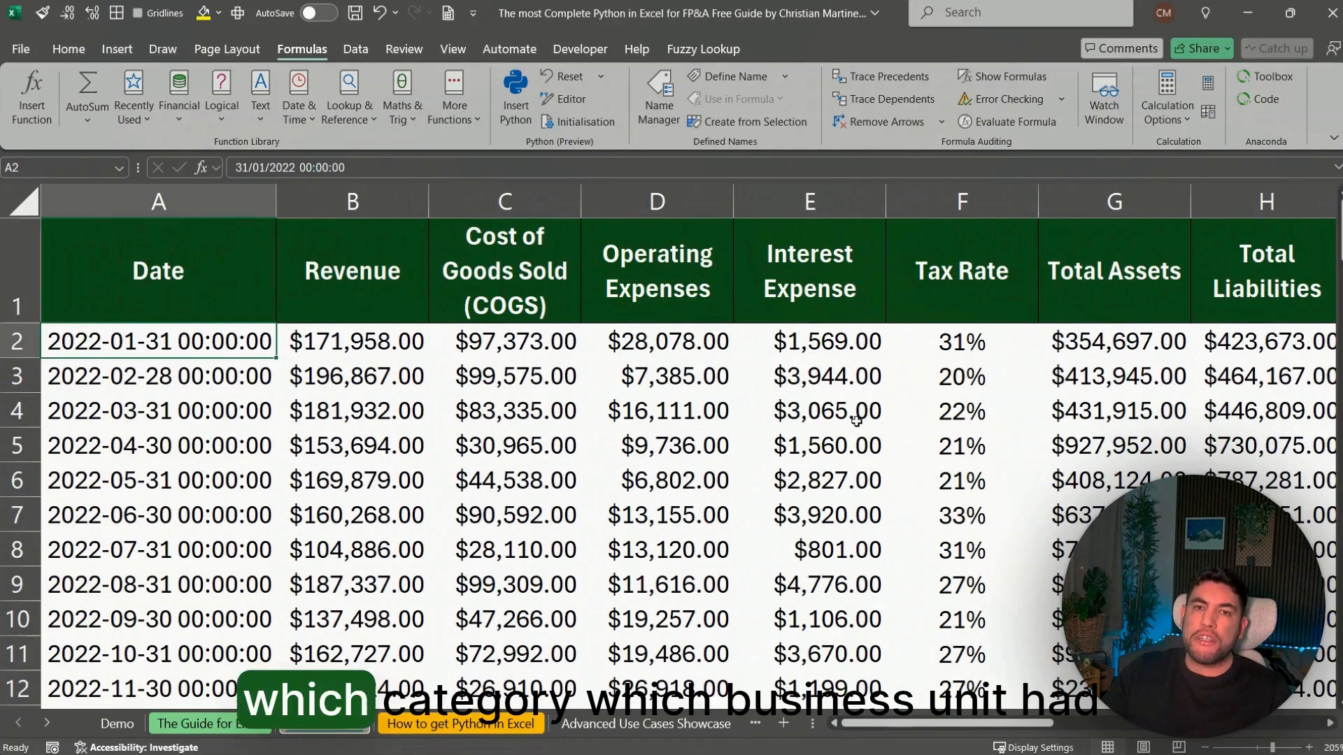
{"action": "key", "text": "Right"}
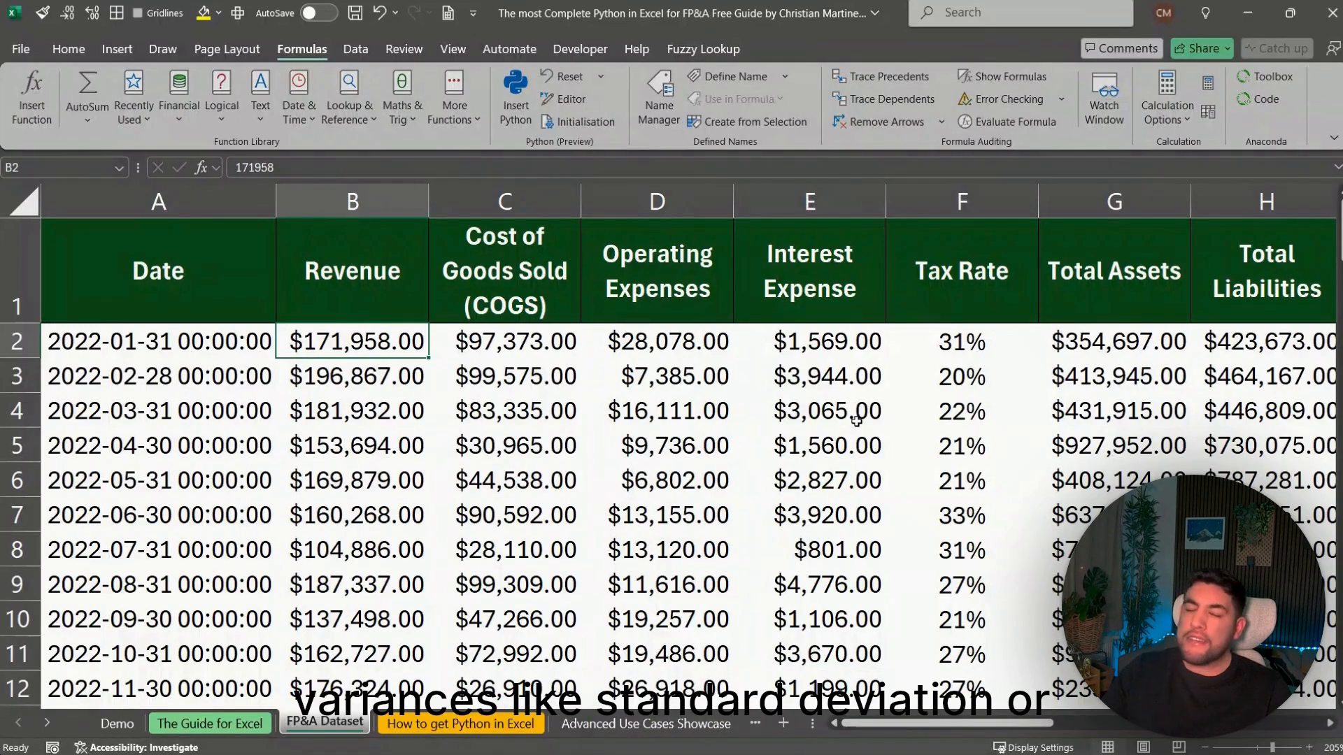
{"action": "key", "text": "Right"}
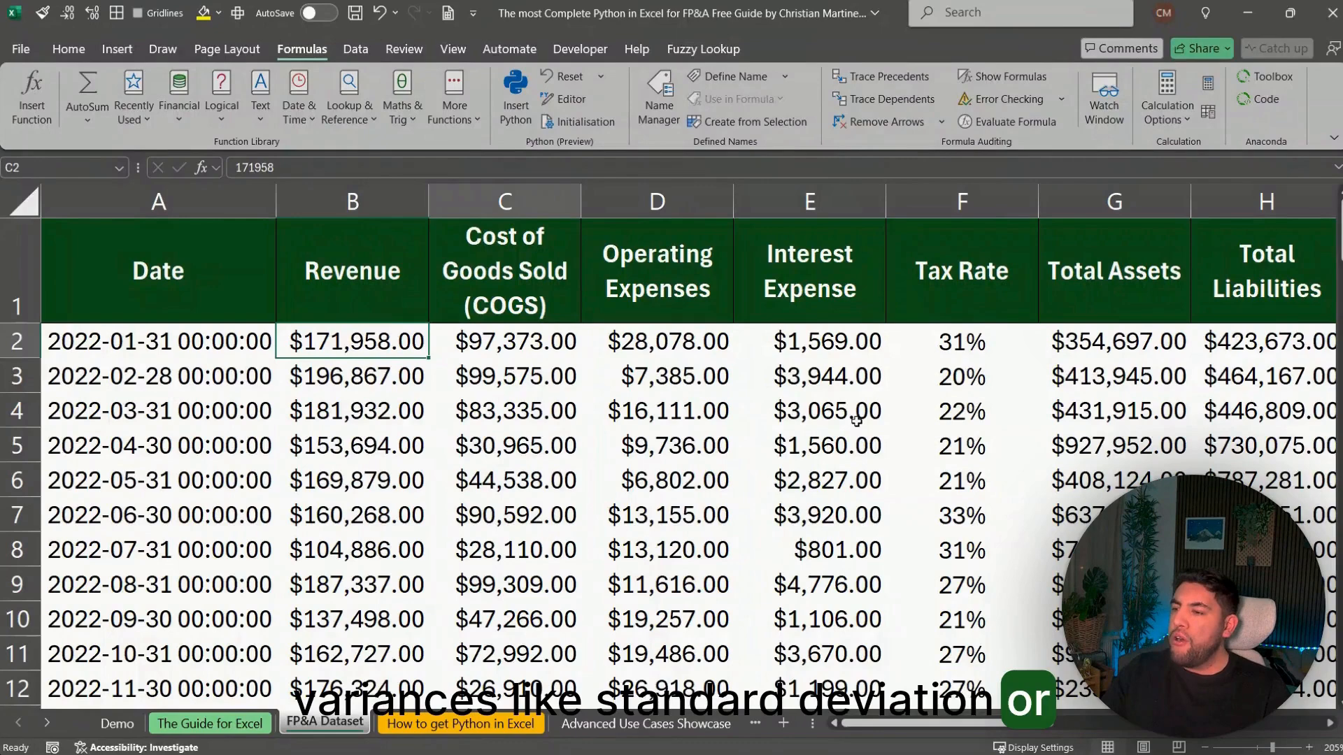
{"action": "key", "text": "Right"}
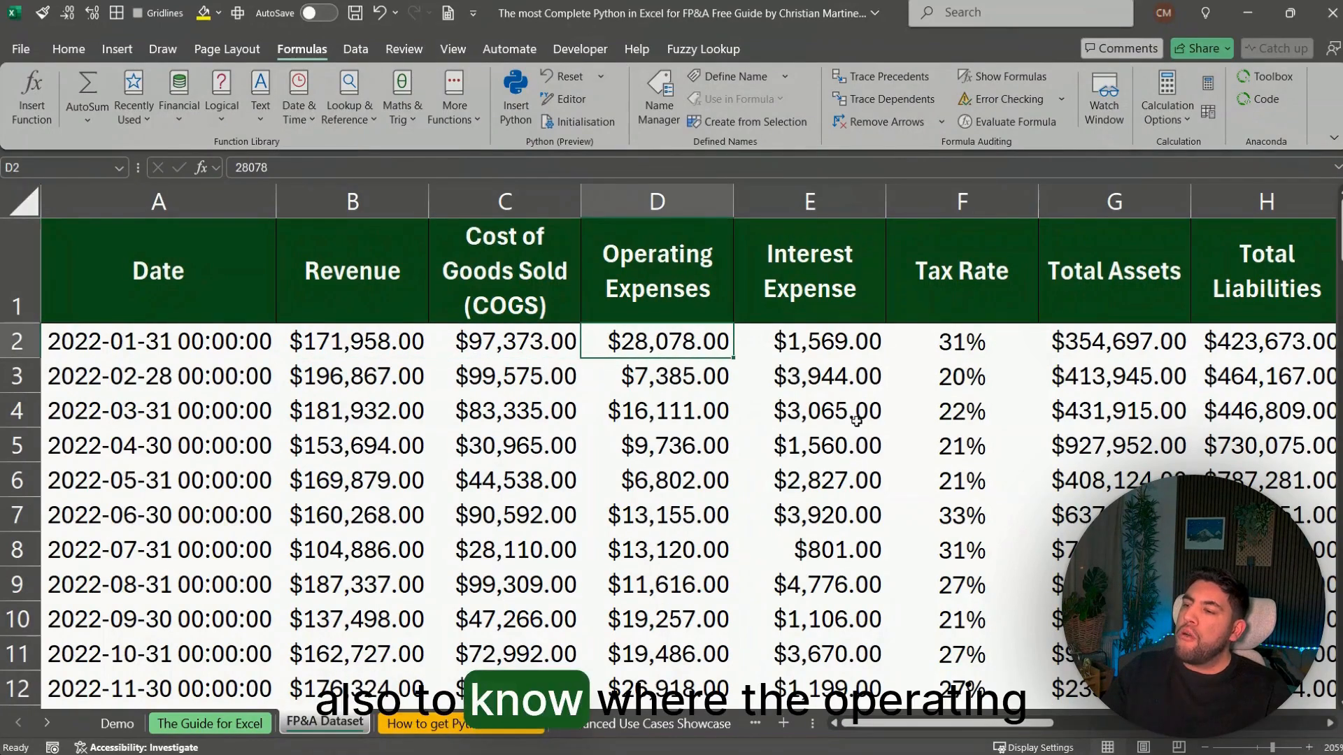
{"action": "key", "text": "Up"}
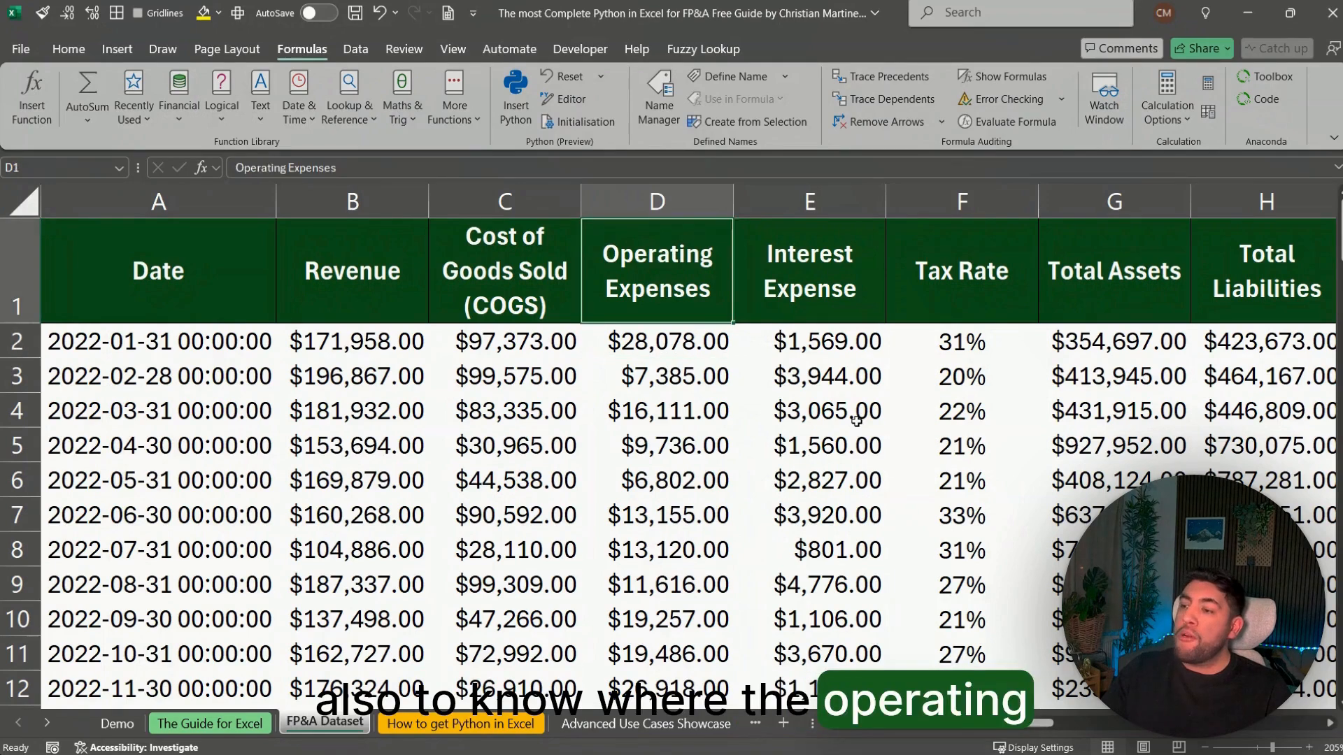
{"action": "key", "text": "Right"}
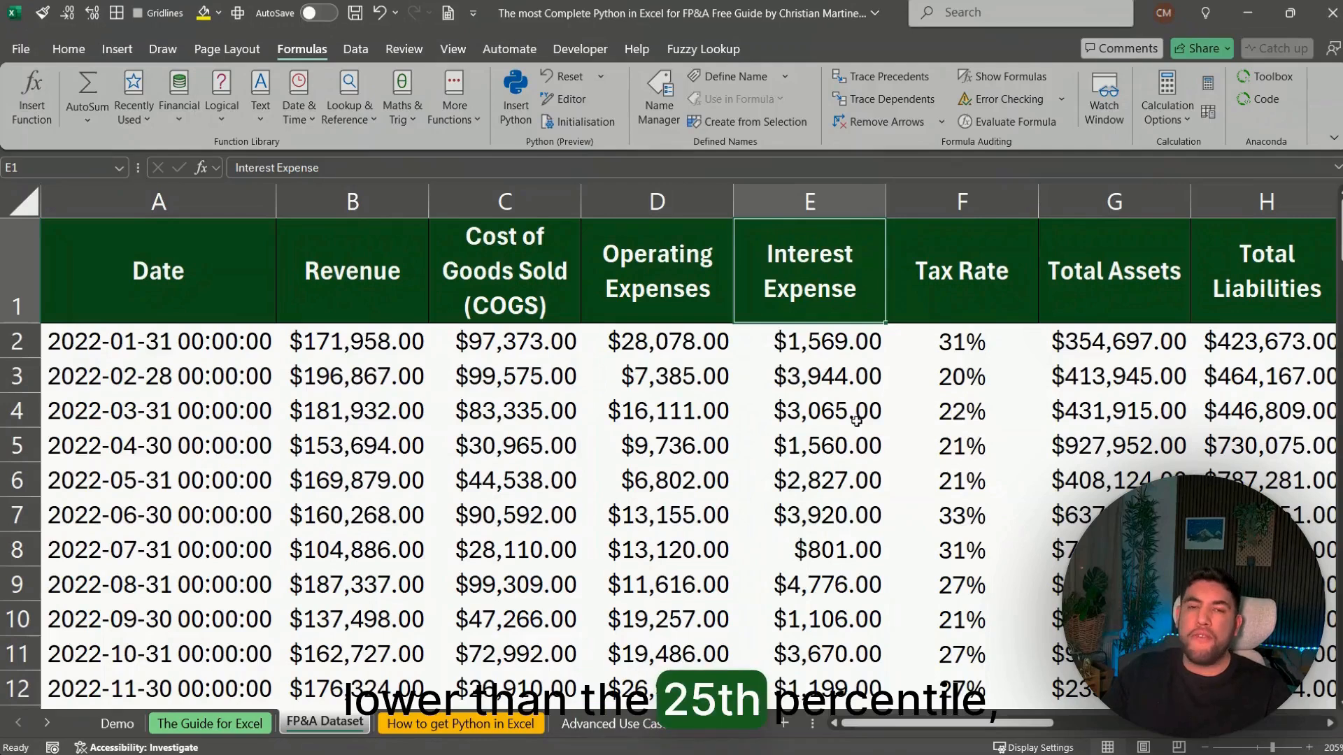
Run the Python formula df.describe() in cell B5 of the Demo sheet and output it as Excel values
{"action": "key", "text": "ctrl+Page_Up"}
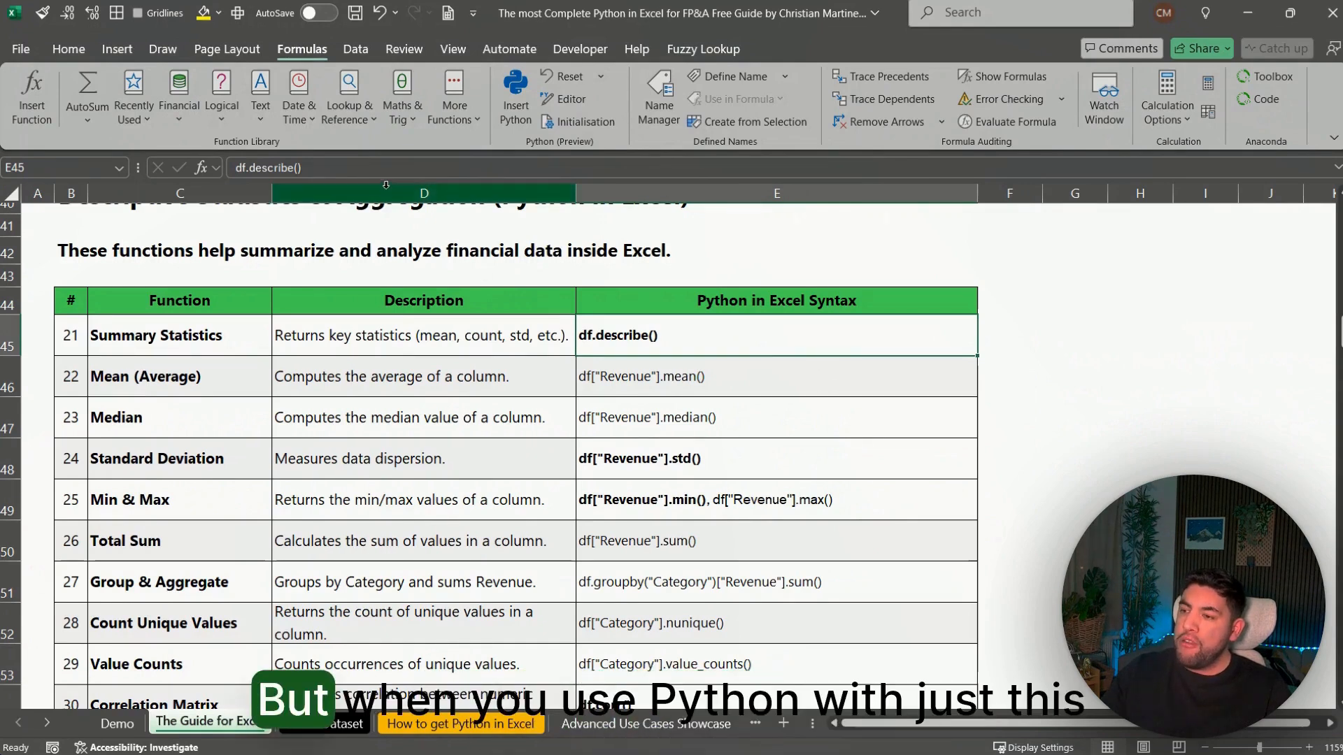
{"action": "key", "text": "Down"}
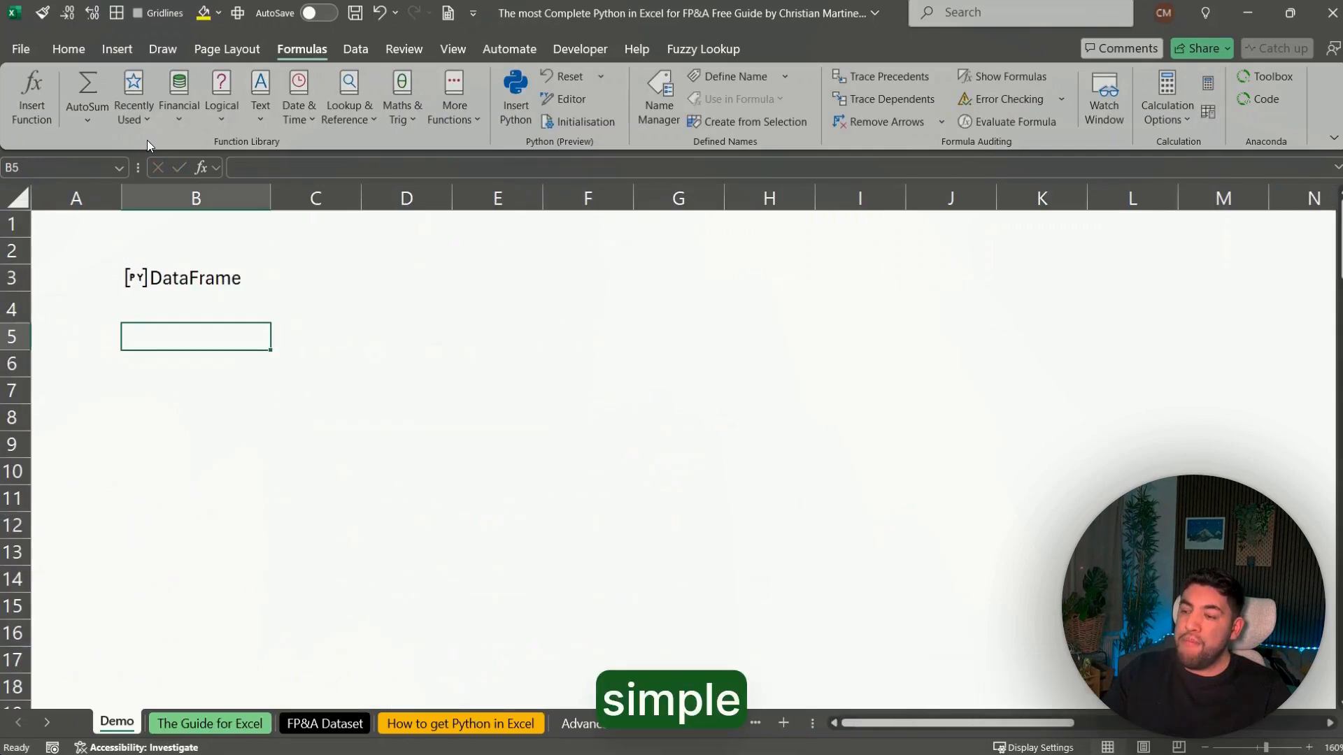
{"action": "type", "text": "="}
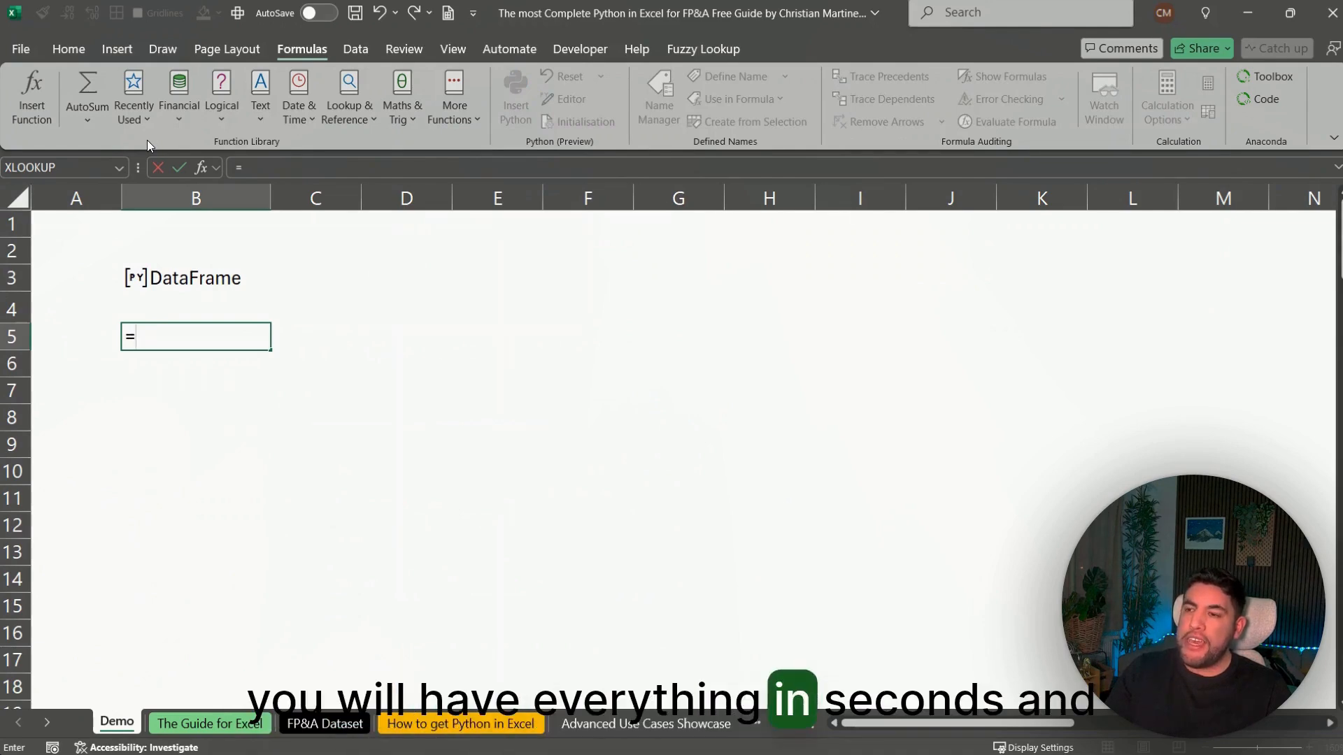
{"action": "type", "text": "PY"}
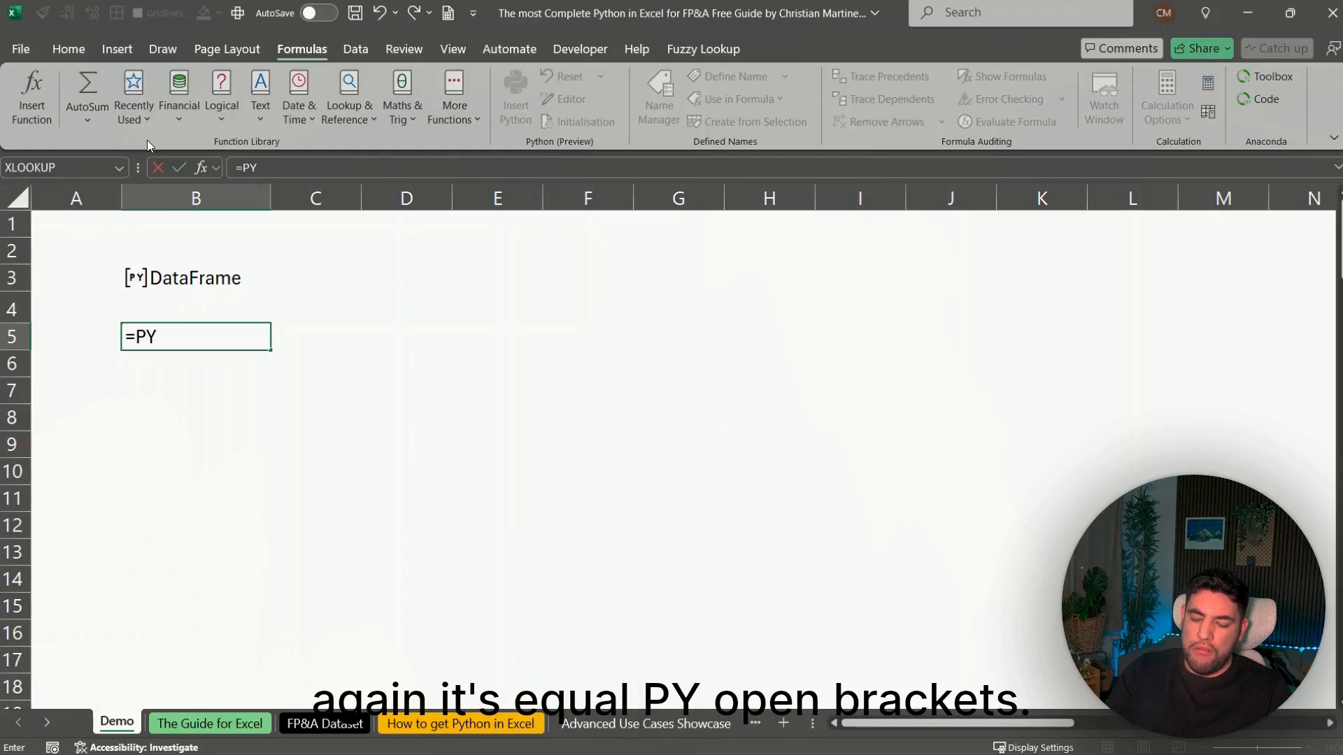
{"action": "type", "text": "("}
{"action": "type", "text": "df.describe()"}
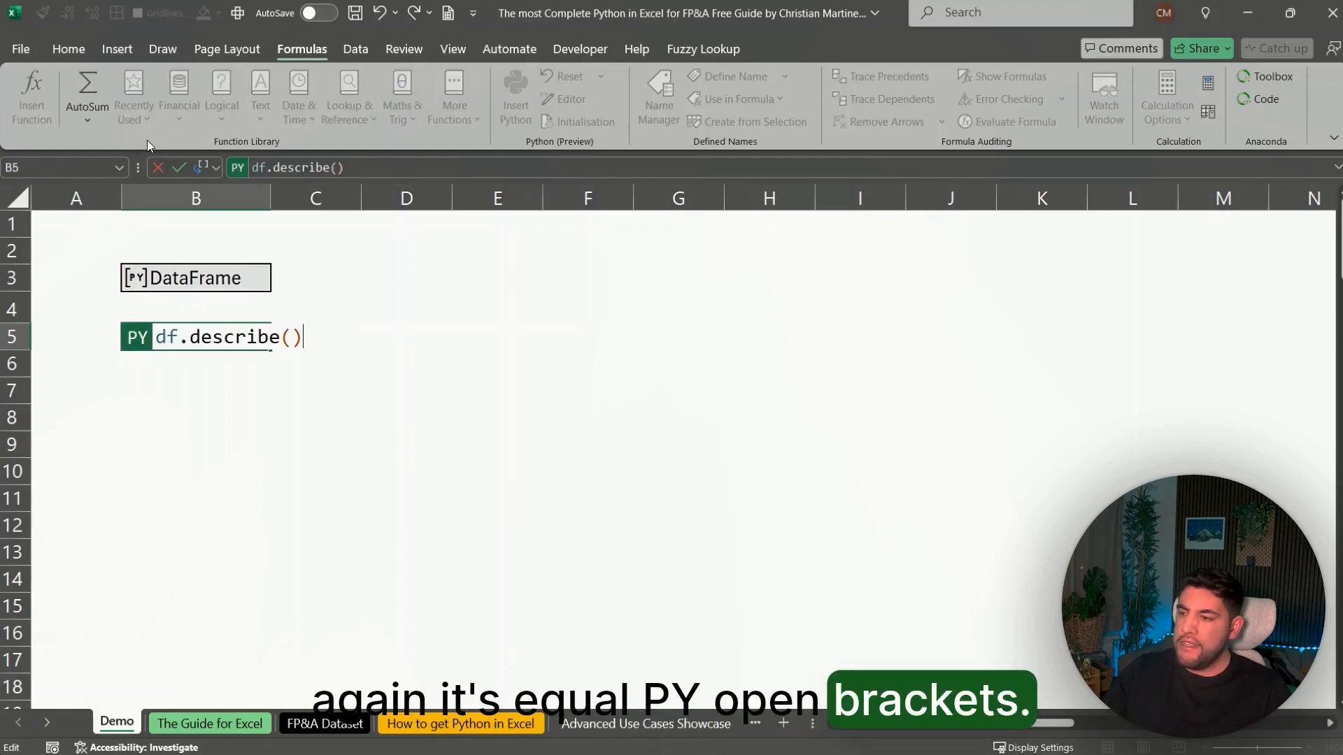
{"action": "key", "text": "ctrl+Return"}
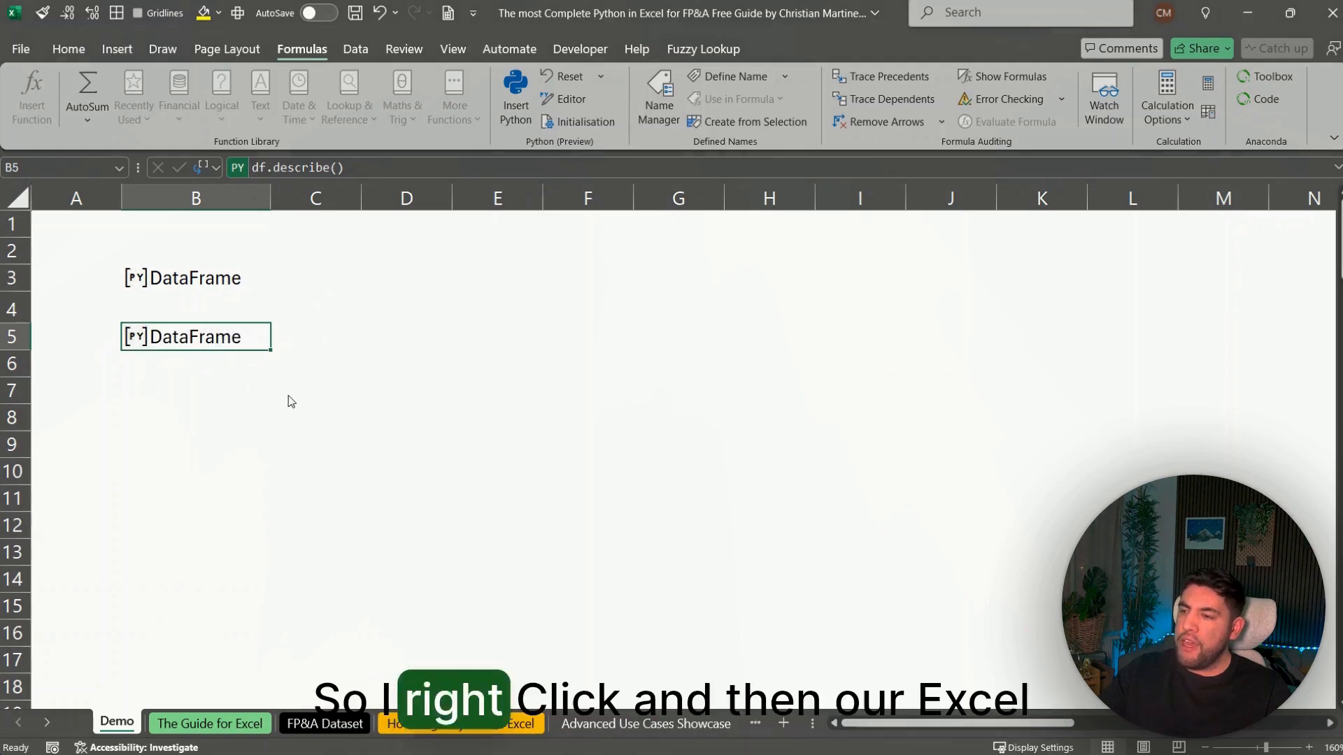
{"action": "left_click", "coordinate": [473, 440]}
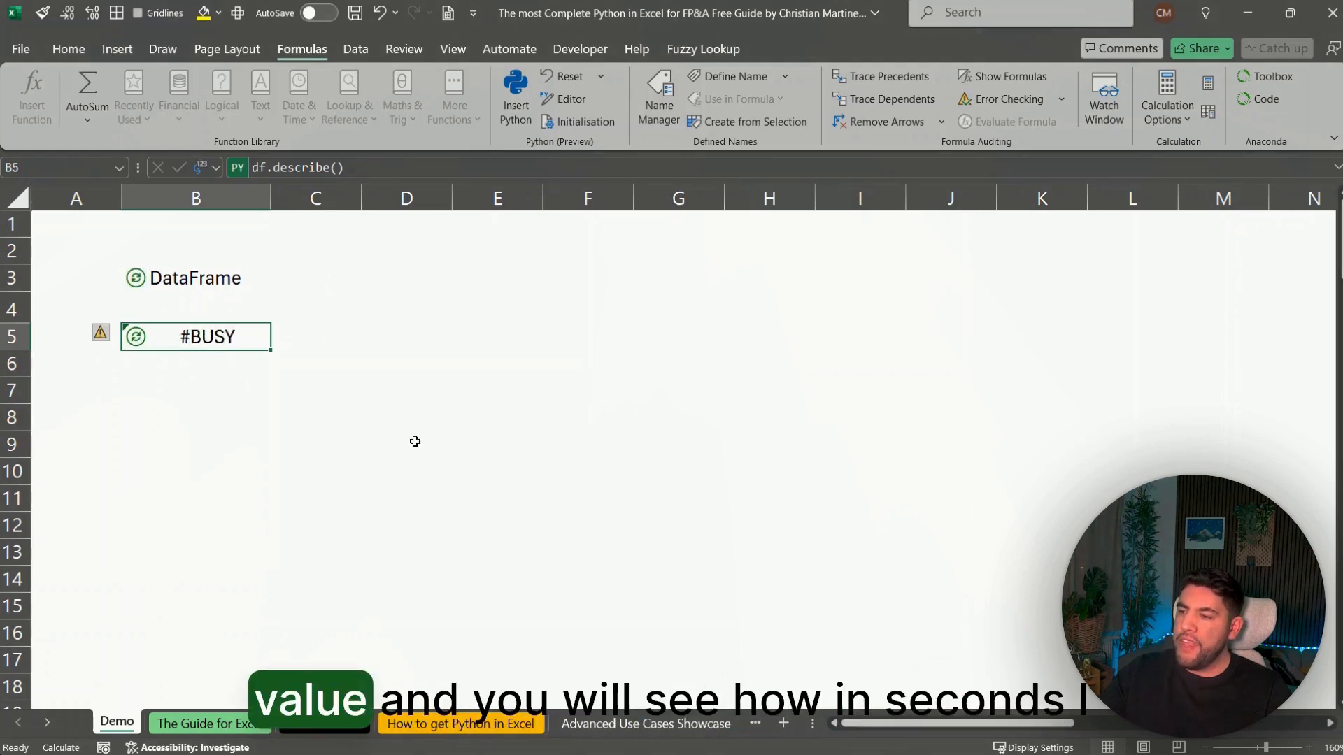
Widen the Date column of the summary statistics output slightly on the Demo sheet
{"action": "key", "text": "Down"}
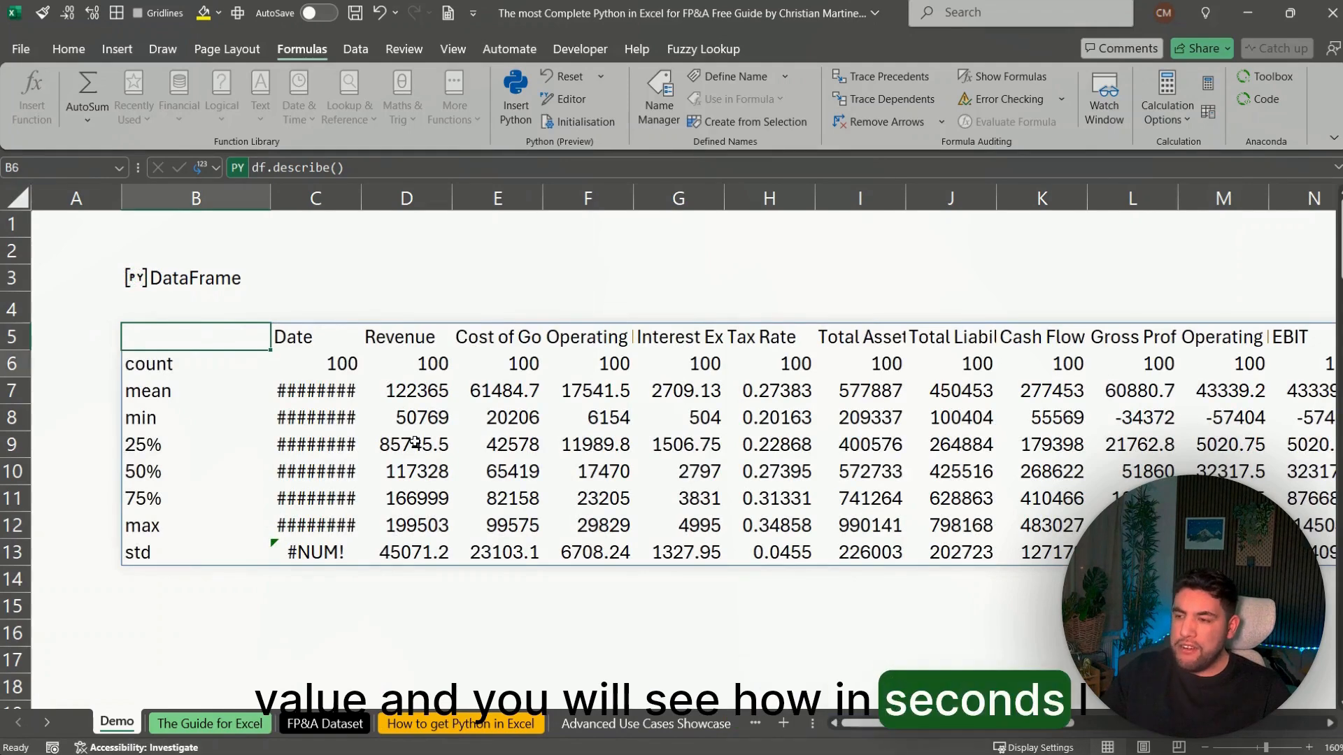
{"action": "key", "text": "Right"}
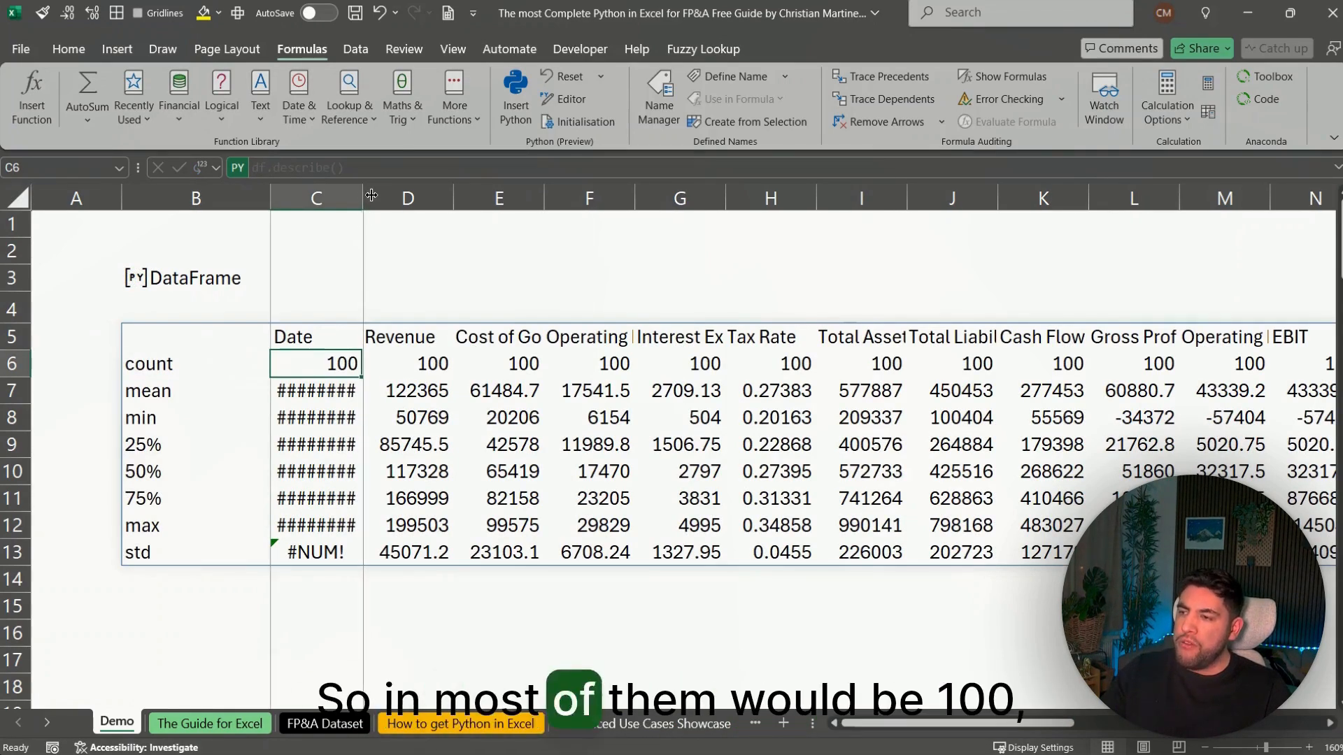
{"action": "left_click_drag", "start_coordinate": [370, 216], "coordinate": [382, 219]}
Examine the Revenue mean, minimum, maximum and standard deviation, the Date column's std cell, and the headers through Return on Equity (ROE)
{"action": "key", "text": "Right"}
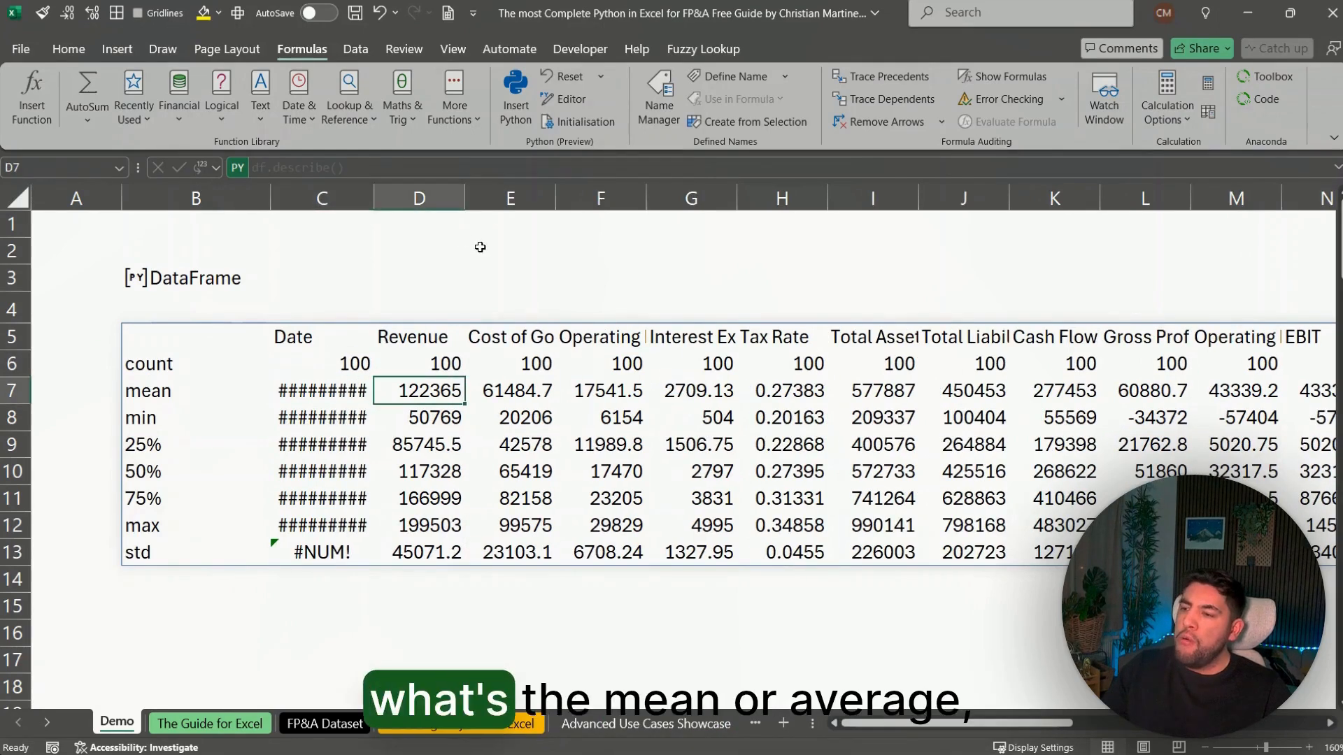
{"action": "key", "text": "Down"}
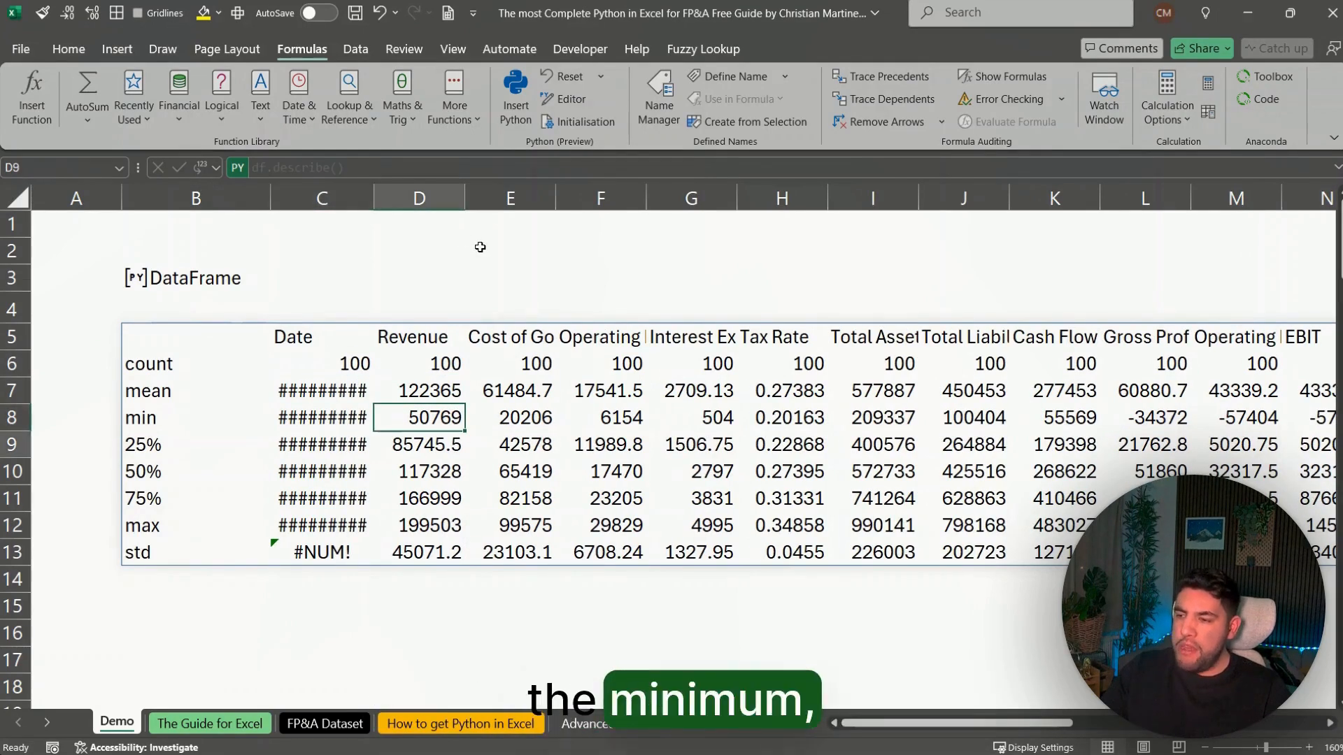
{"action": "key", "text": "Down"}
{"action": "key", "text": "Down"}
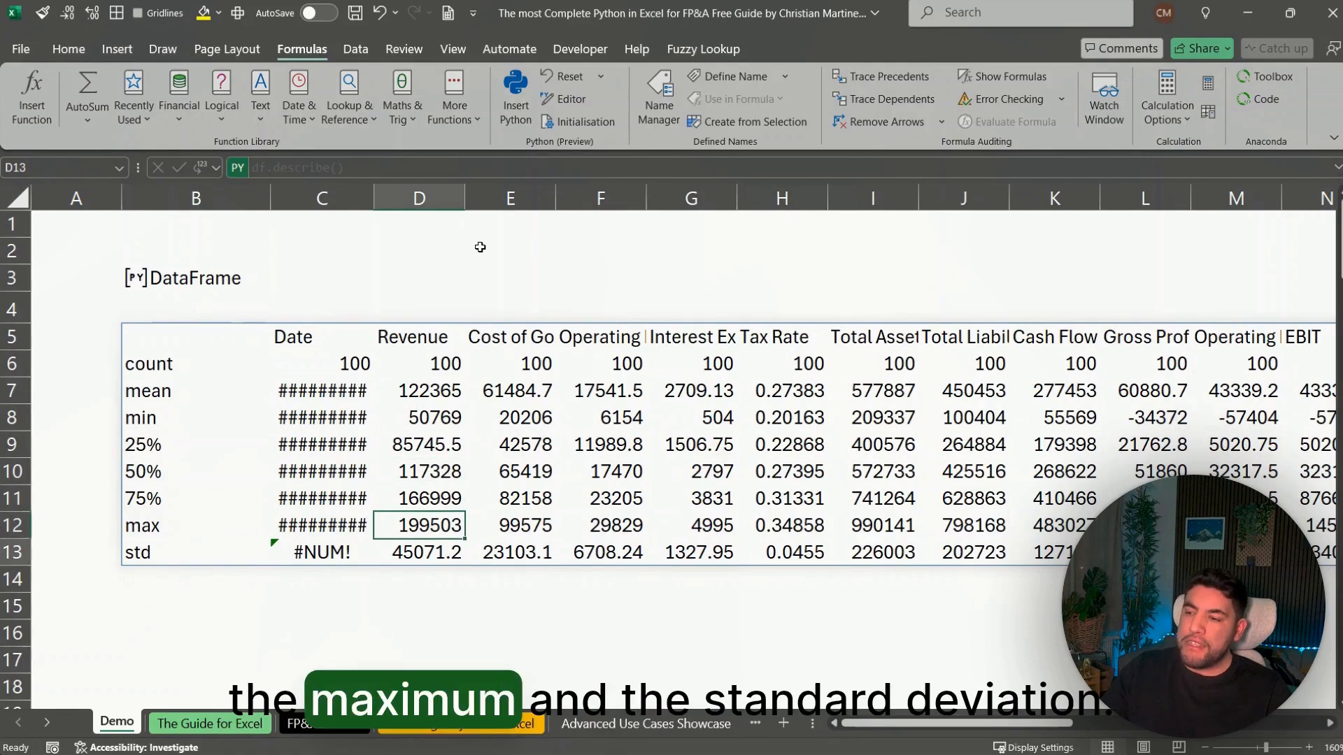
{"action": "key", "text": "Down"}
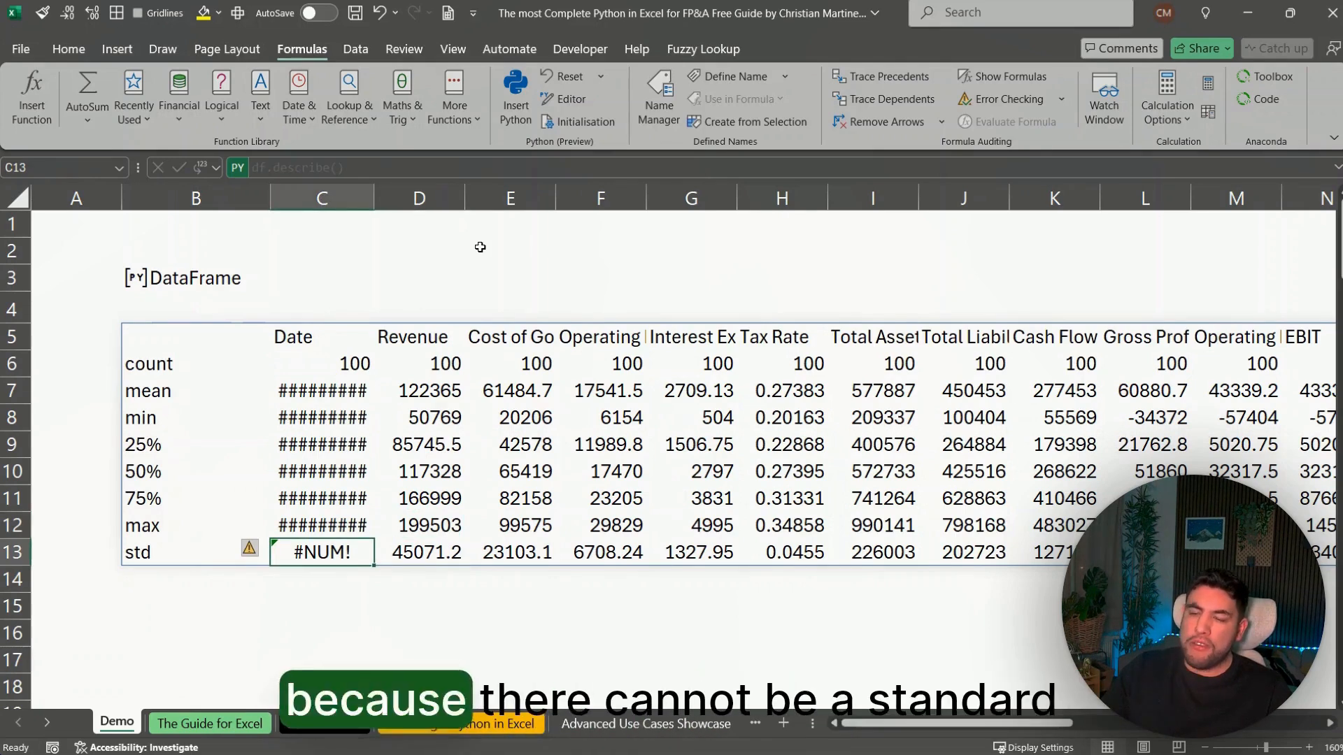
{"action": "key", "text": "ctrl+Up"}
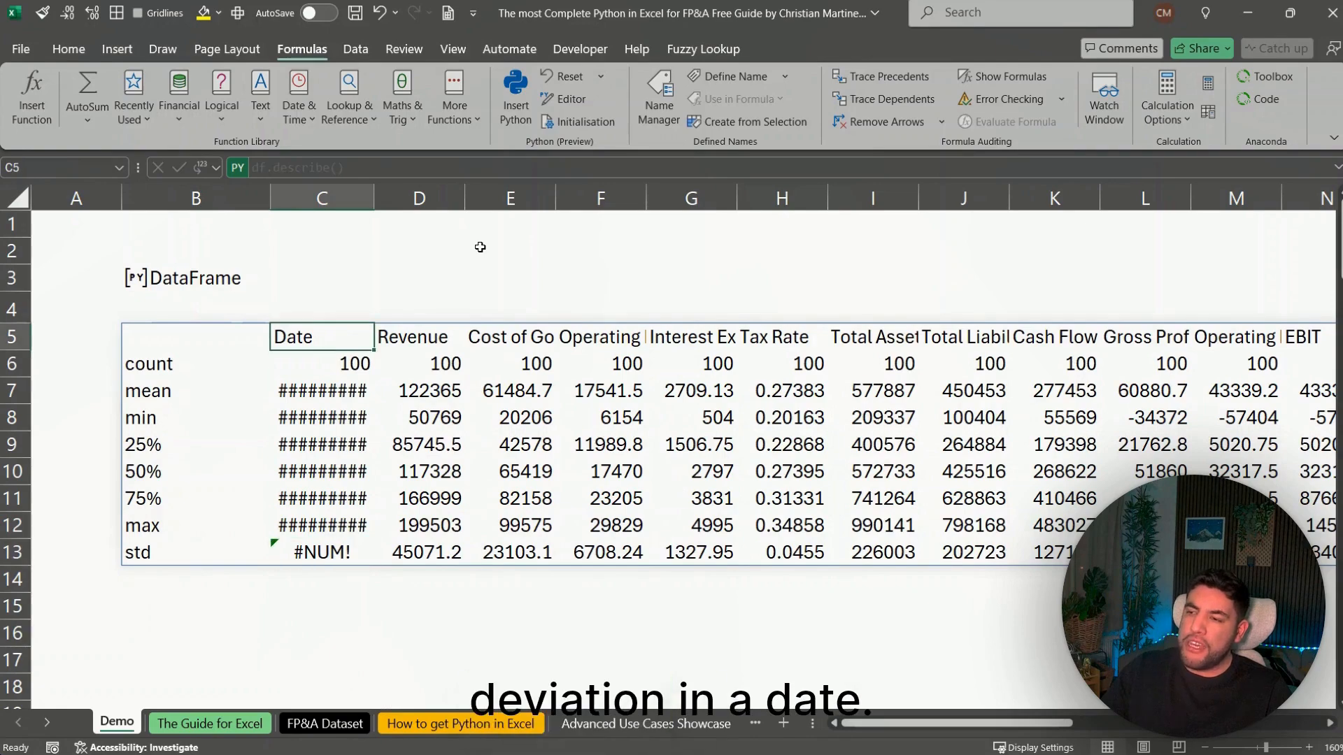
{"action": "key", "text": "Right"}
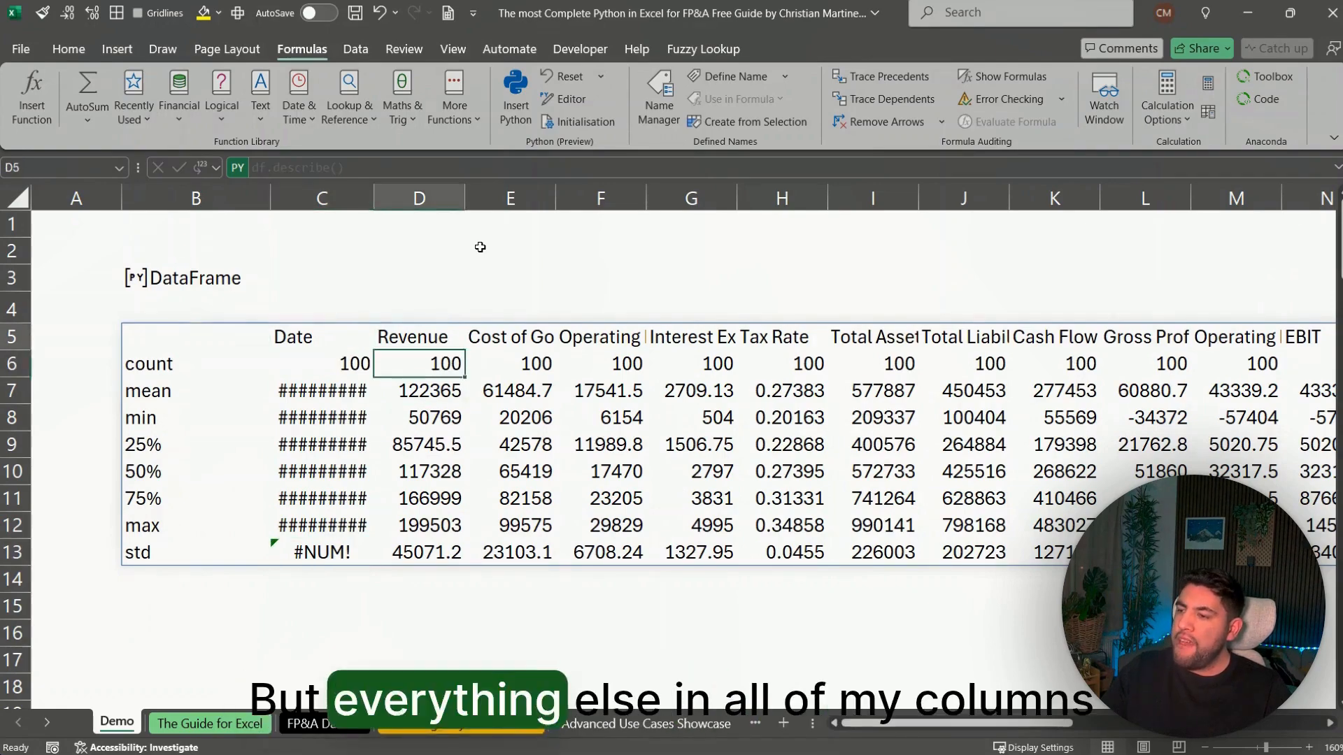
{"action": "key", "text": "ctrl+Right"}
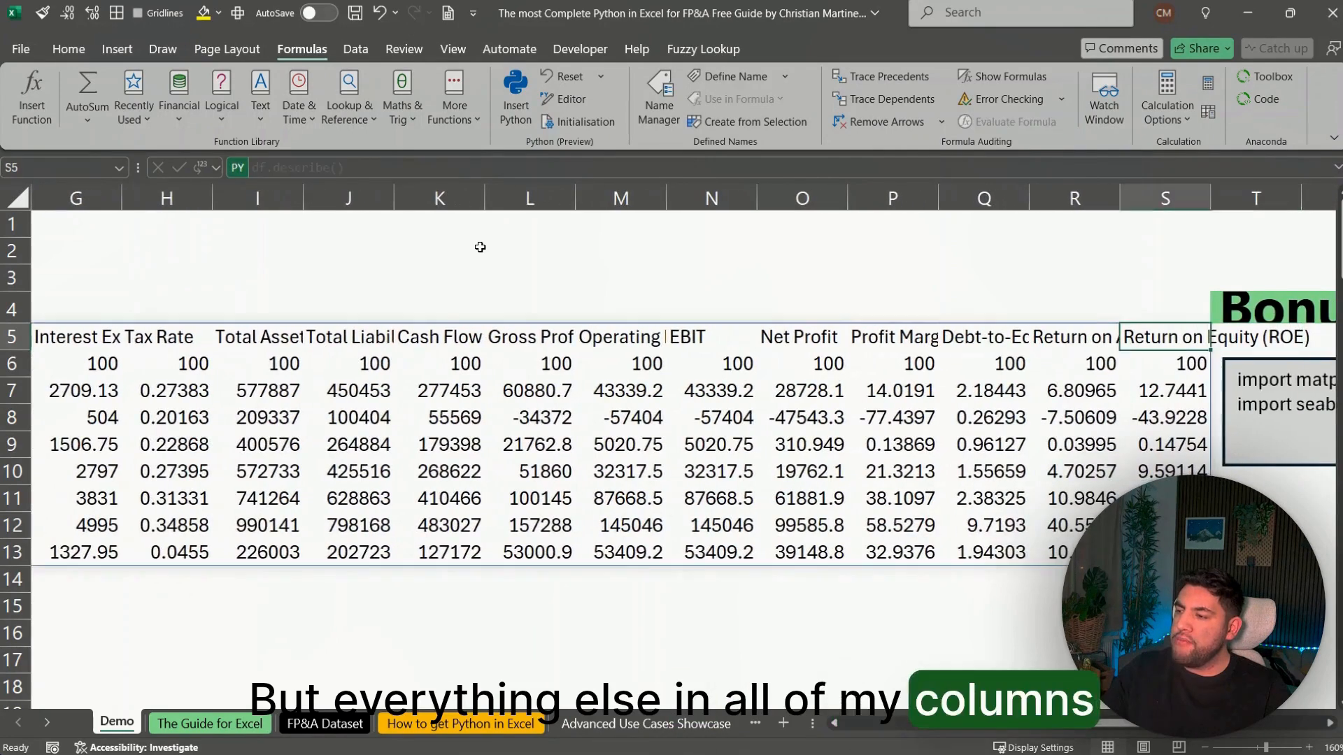
Select the whole df.describe() output starting at cell B5 and delete it
{"action": "key", "text": "Left"}
{"action": "key", "text": "Home"}
{"action": "key", "text": "Right"}
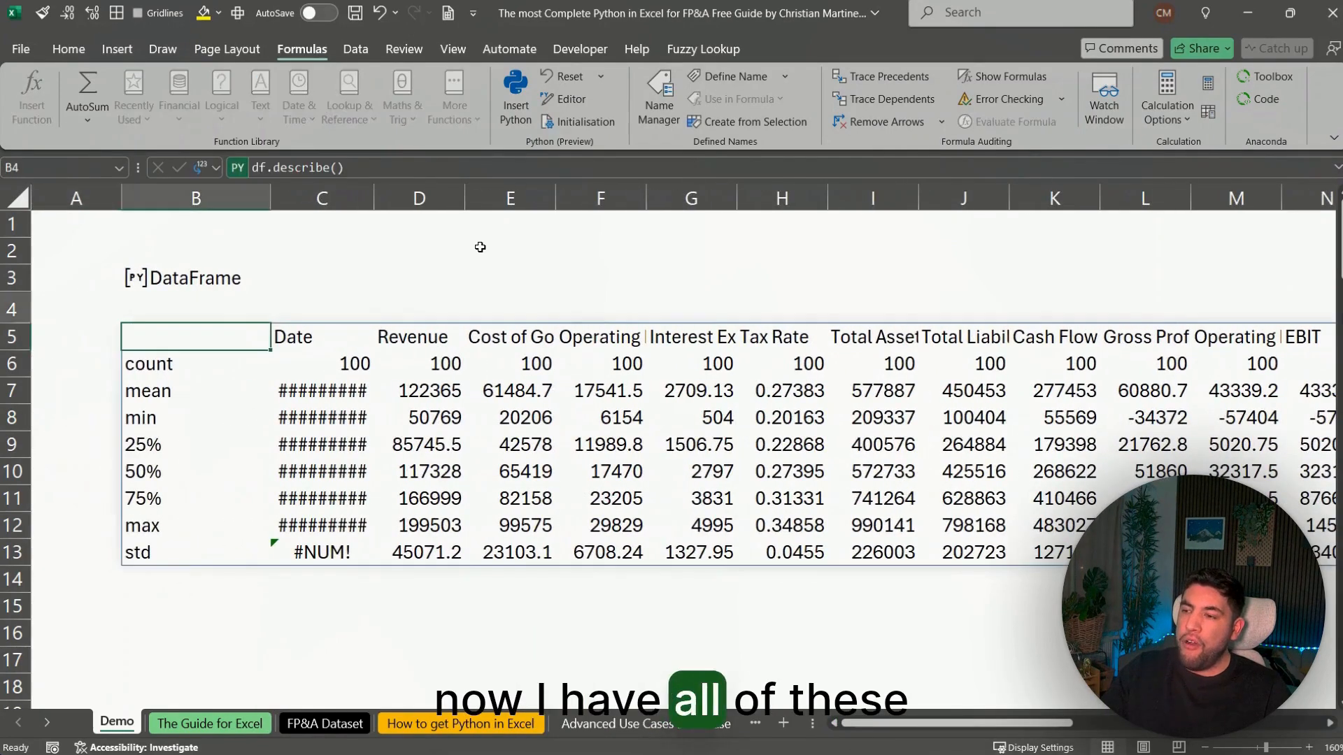
{"action": "key", "text": "Up"}
{"action": "key", "text": "Down"}
{"action": "key", "text": "ctrl+shift+Down"}
{"action": "key", "text": "ctrl+shift+Right"}
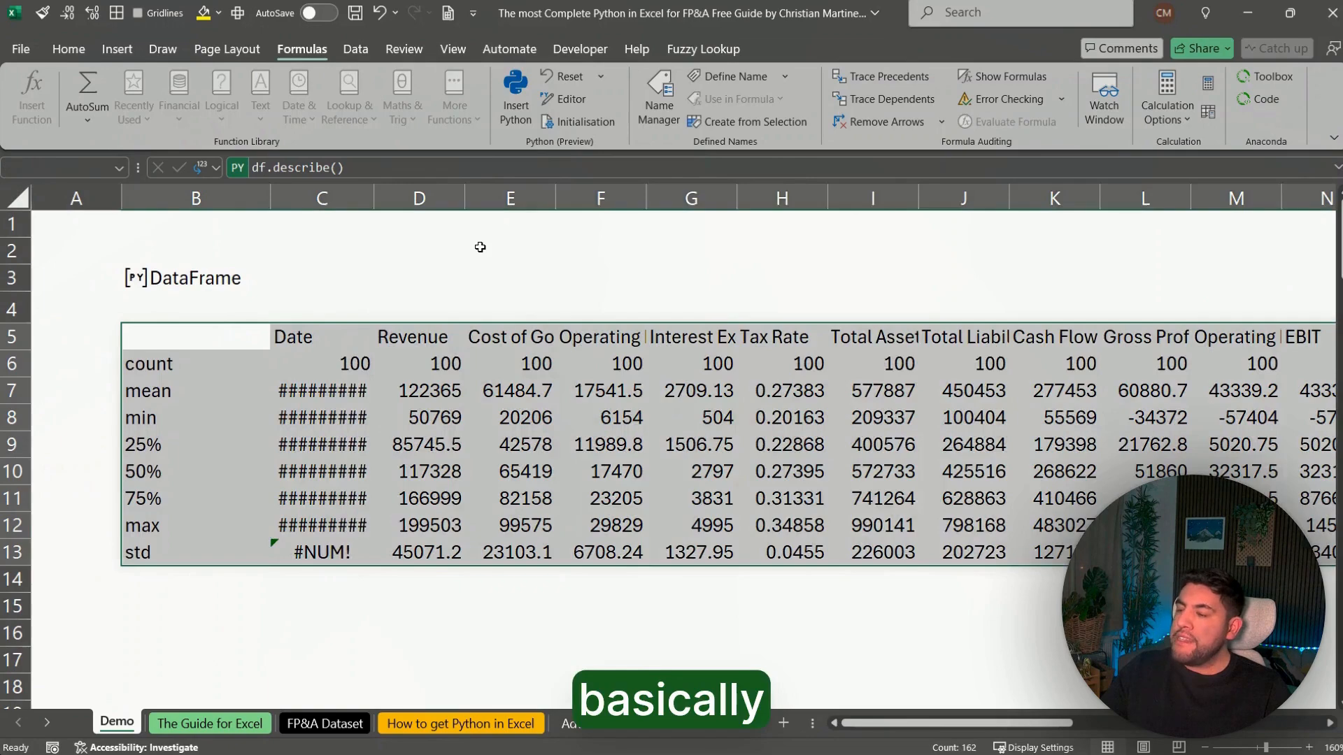
{"action": "key", "text": "Delete"}
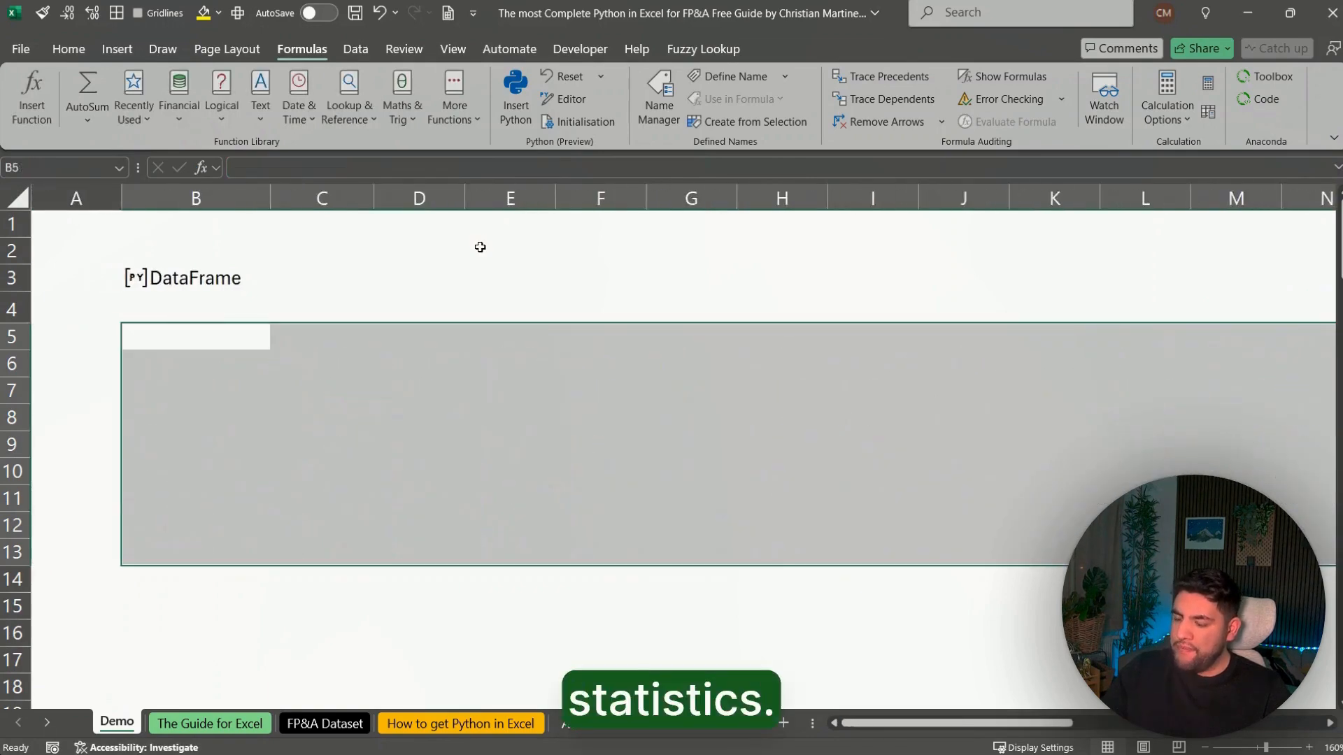
Find the Standard Deviation function on The Guide for Excel sheet and select its row from name to syntax
{"action": "key", "text": "ctrl+Page_Down"}
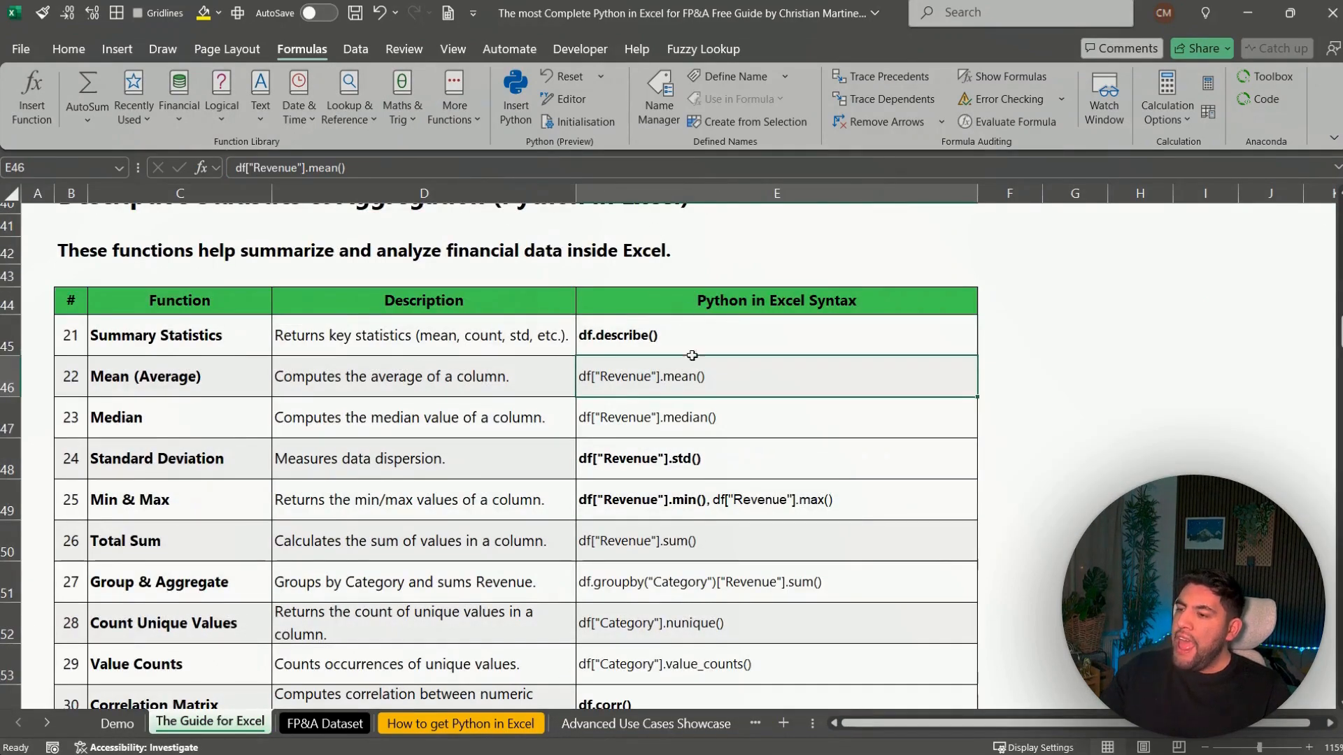
{"action": "scroll", "coordinate": [692, 355], "scroll_direction": "down", "scroll_amount": 1}
{"action": "left_click", "coordinate": [733, 395]}
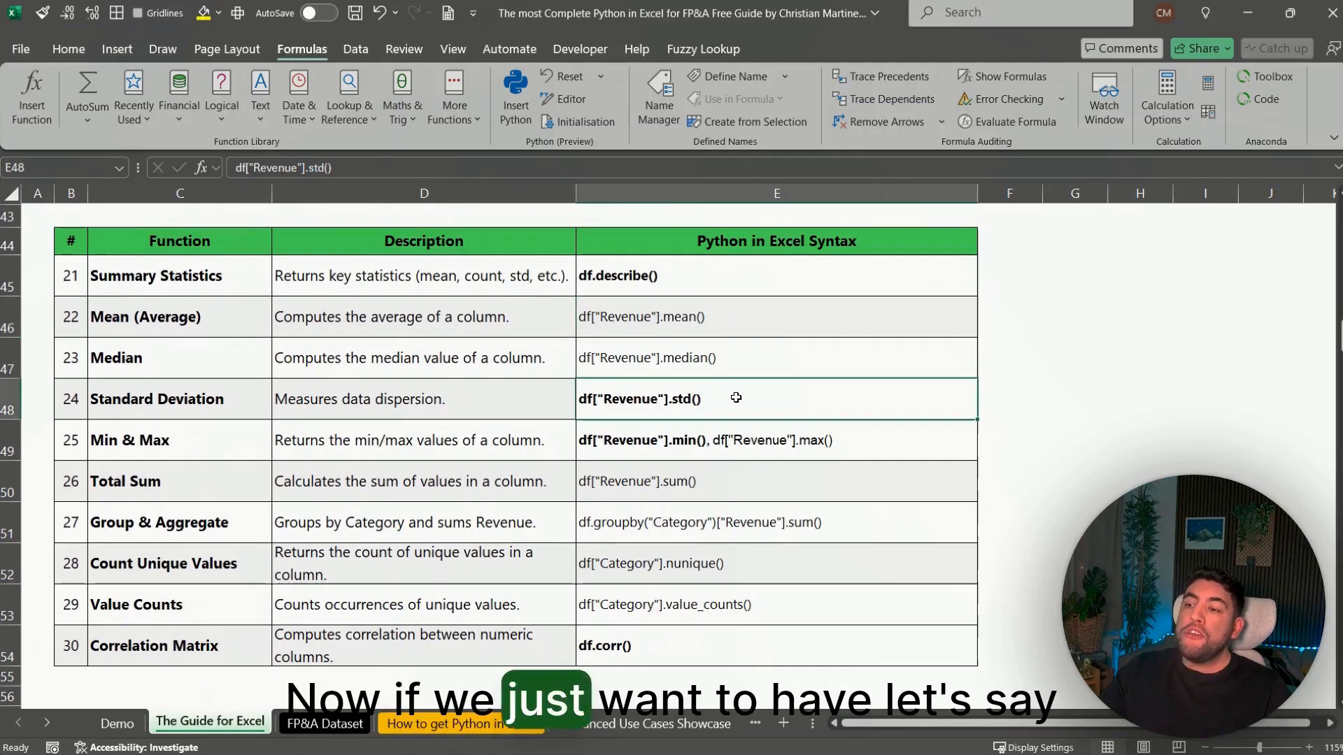
{"action": "left_click_drag", "start_coordinate": [743, 399], "coordinate": [663, 400]}
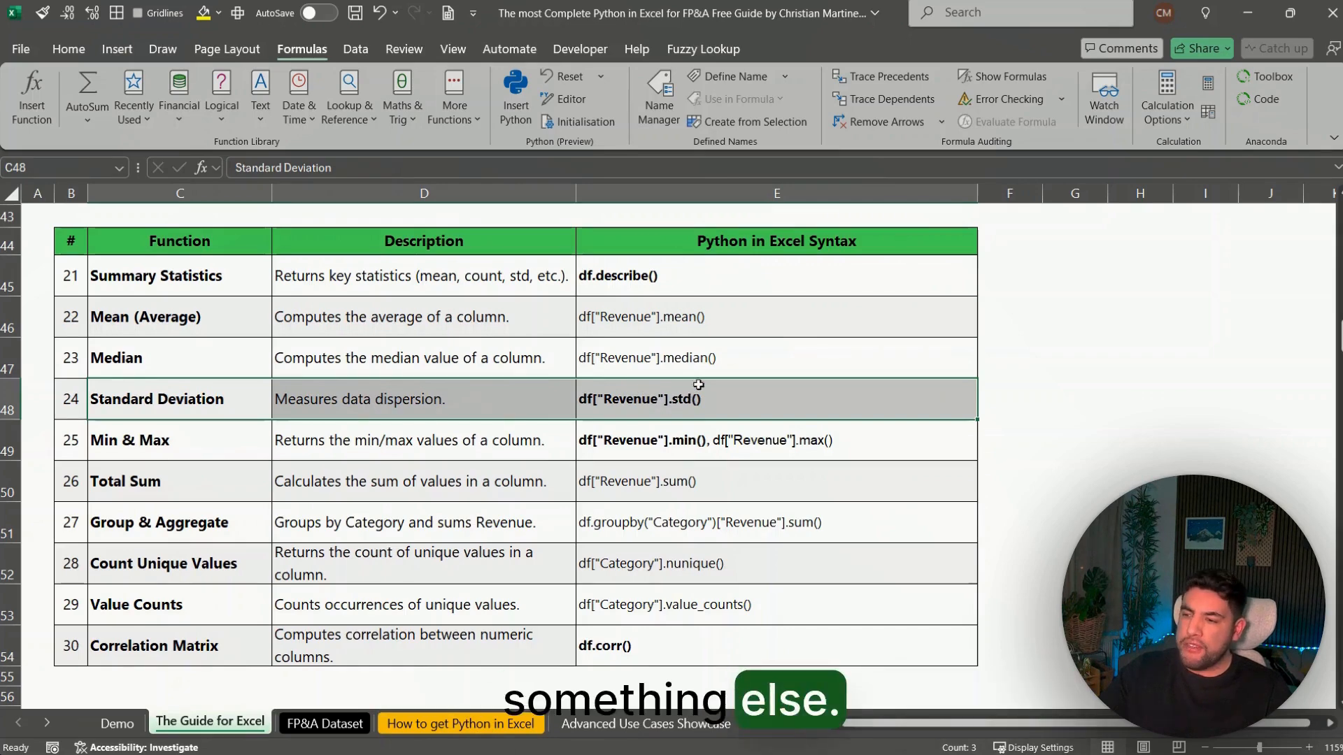
Examine the guide's Correlation Matrix, Financial Modeling & Analysis, Data Visualization and Time Series Analysis function tables
{"action": "scroll", "coordinate": [679, 437], "scroll_direction": "down", "scroll_amount": 1}
{"action": "scroll", "coordinate": [681, 445], "scroll_direction": "down", "scroll_amount": 1}
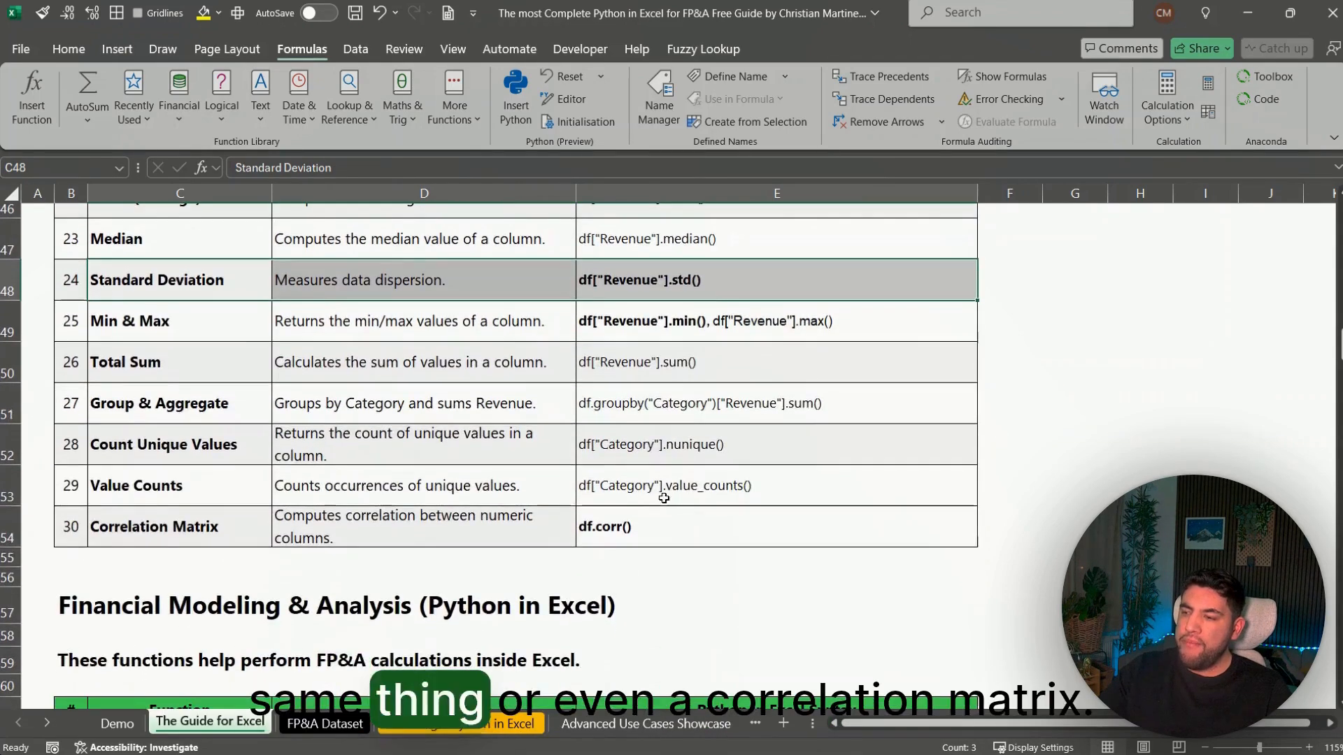
{"action": "scroll", "coordinate": [657, 524], "scroll_direction": "down", "scroll_amount": 3}
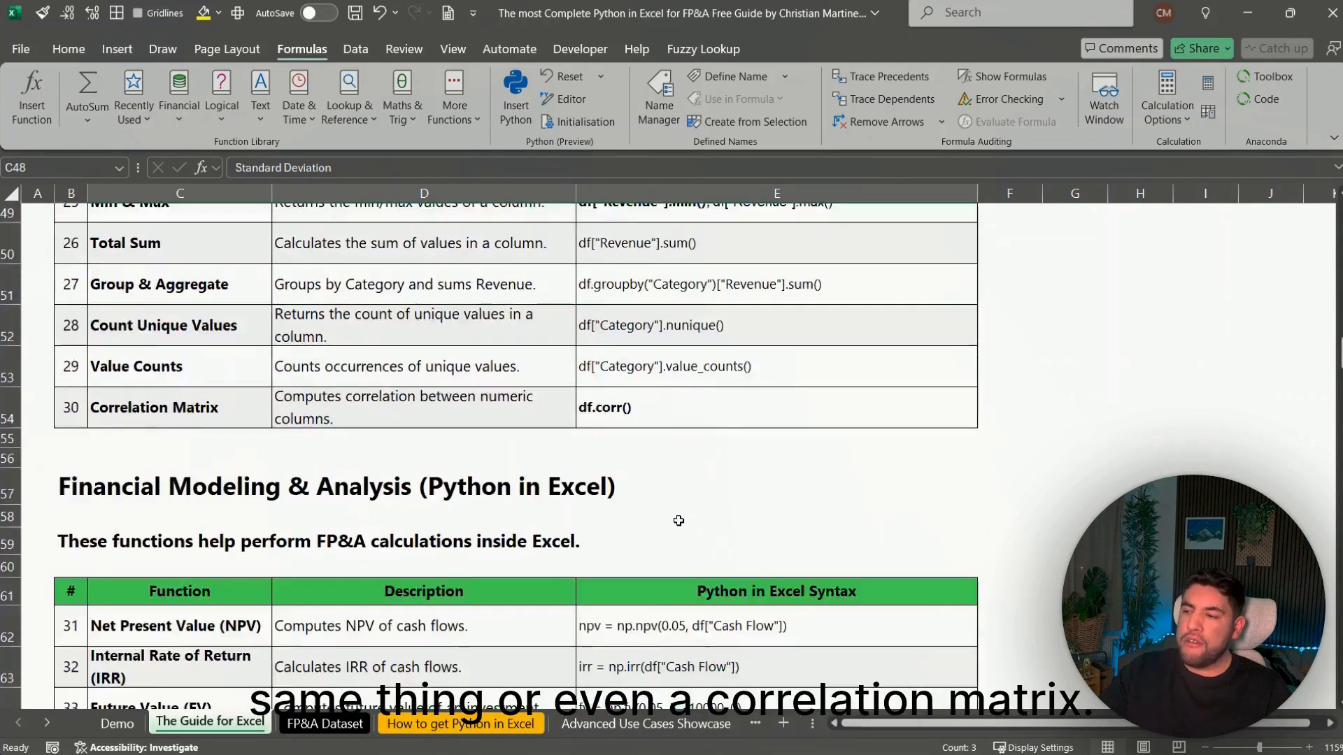
{"action": "scroll", "coordinate": [680, 514], "scroll_direction": "down", "scroll_amount": 1}
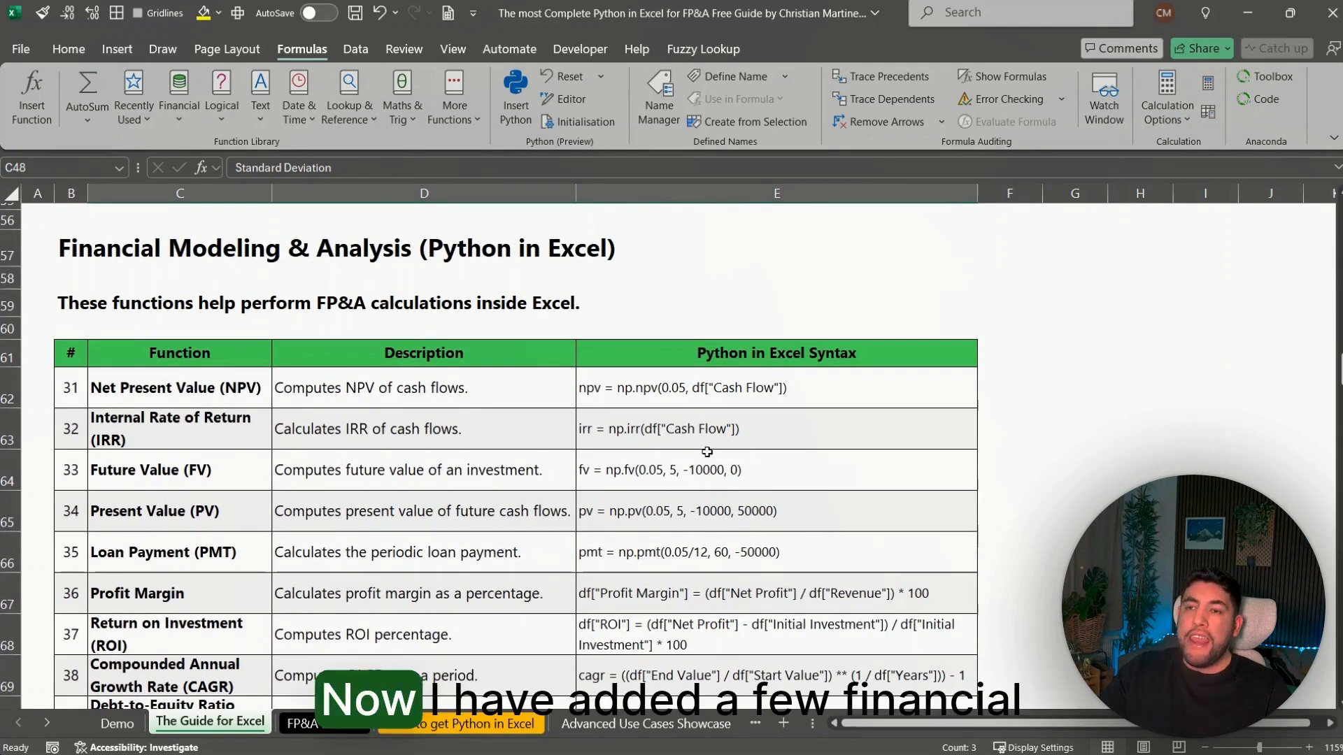
{"action": "scroll", "coordinate": [593, 490], "scroll_direction": "down", "scroll_amount": 5}
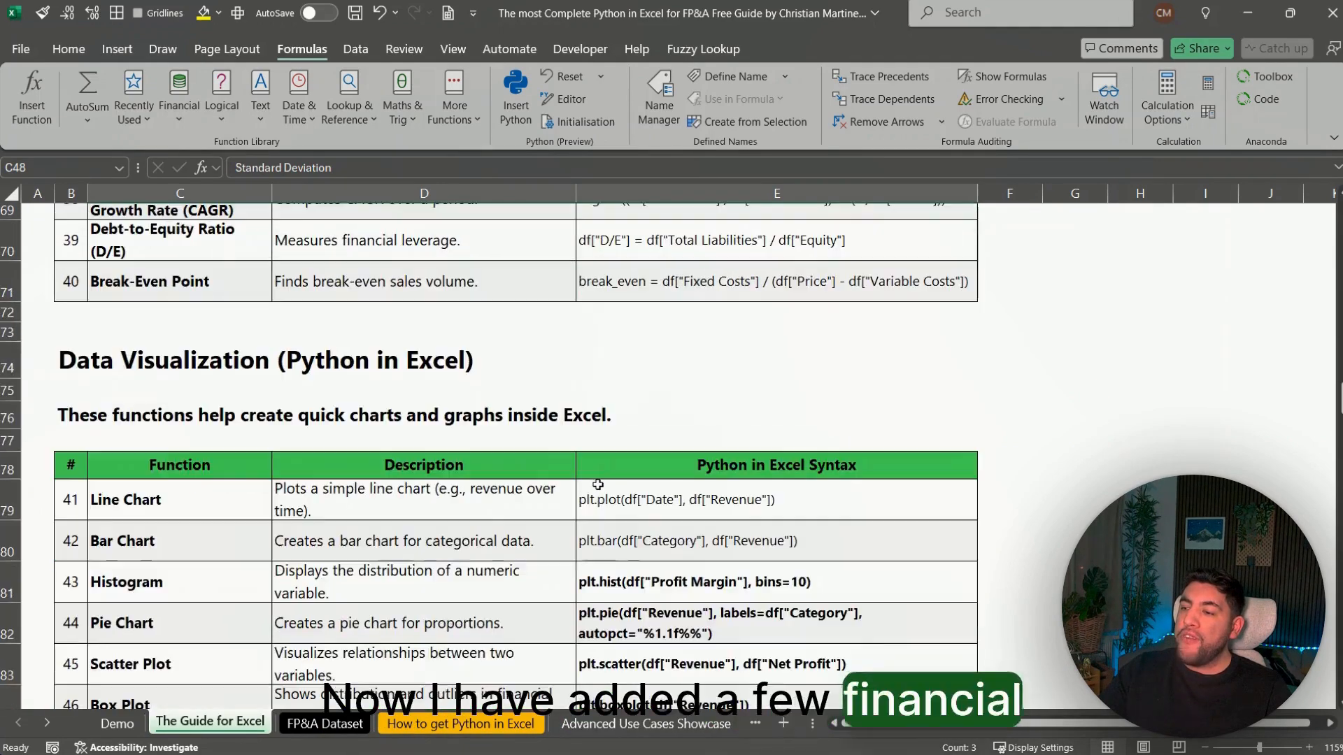
{"action": "scroll", "coordinate": [609, 479], "scroll_direction": "down", "scroll_amount": 3}
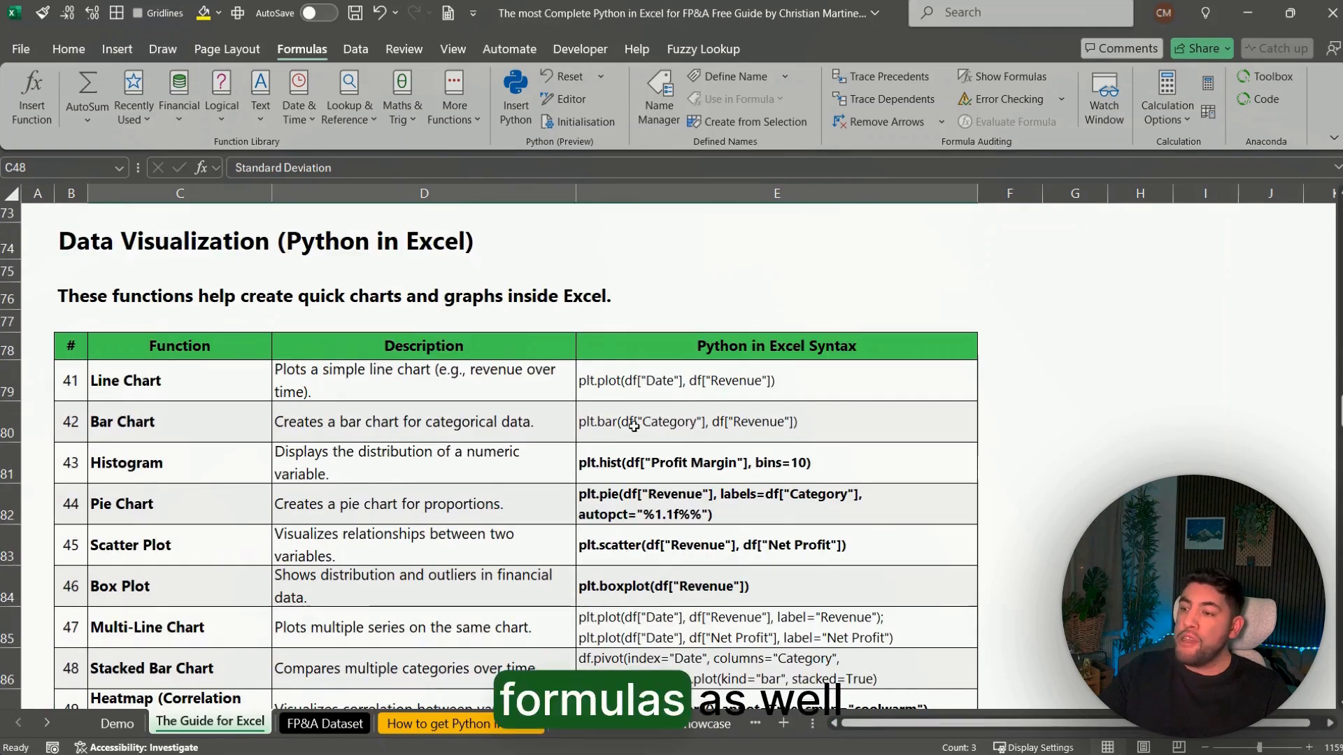
{"action": "scroll", "coordinate": [633, 426], "scroll_direction": "down", "scroll_amount": 1}
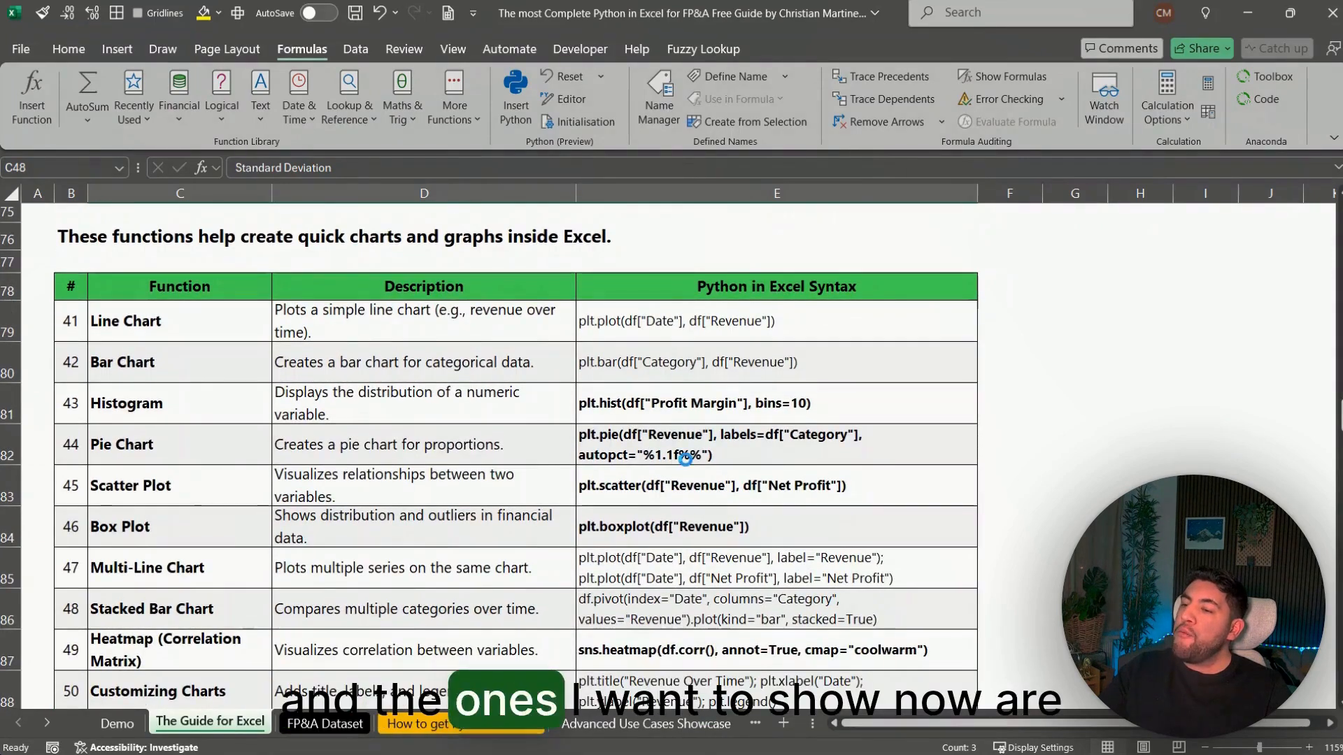
{"action": "scroll", "coordinate": [685, 461], "scroll_direction": "down", "scroll_amount": 1, "text": "ctrl"}
{"action": "scroll", "coordinate": [685, 462], "scroll_direction": "down", "scroll_amount": 4}
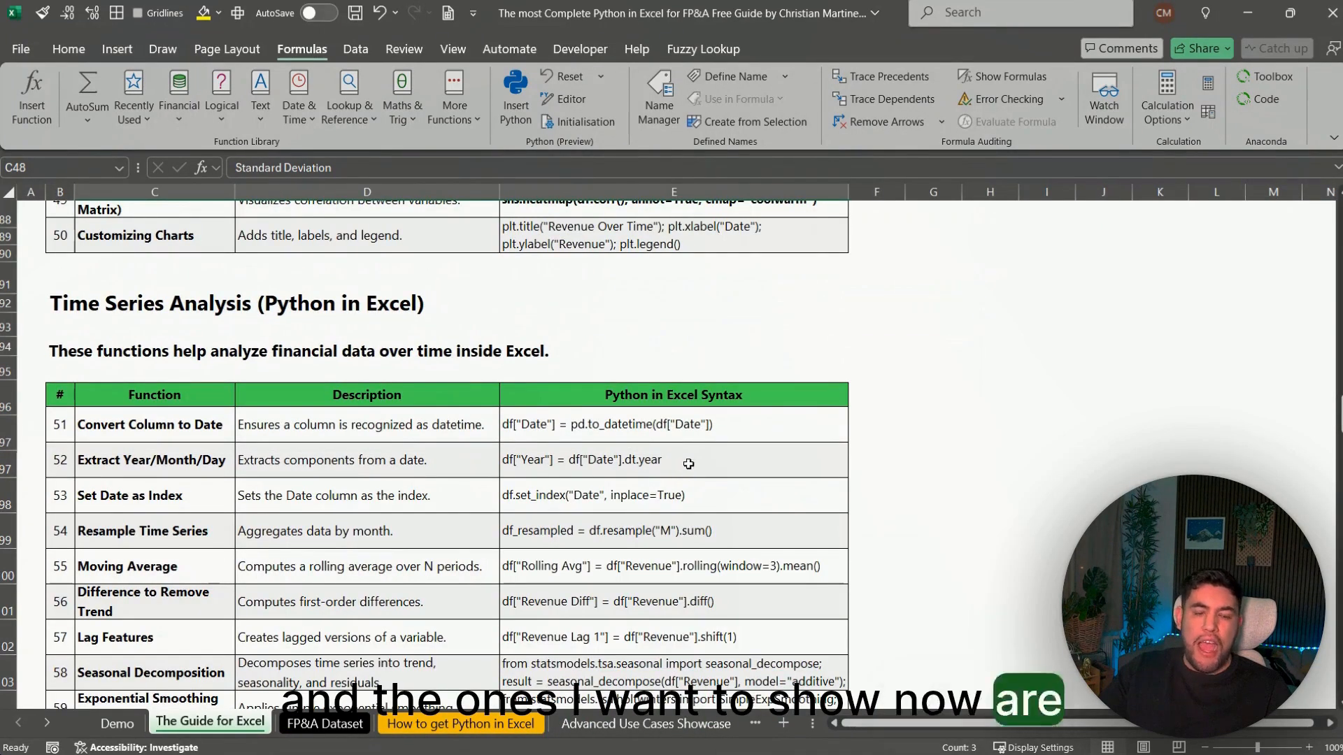
{"action": "scroll", "coordinate": [685, 467], "scroll_direction": "up", "scroll_amount": 3}
{"action": "scroll", "coordinate": [659, 459], "scroll_direction": "down", "scroll_amount": 2}
{"action": "scroll", "coordinate": [658, 460], "scroll_direction": "up", "scroll_amount": 8}
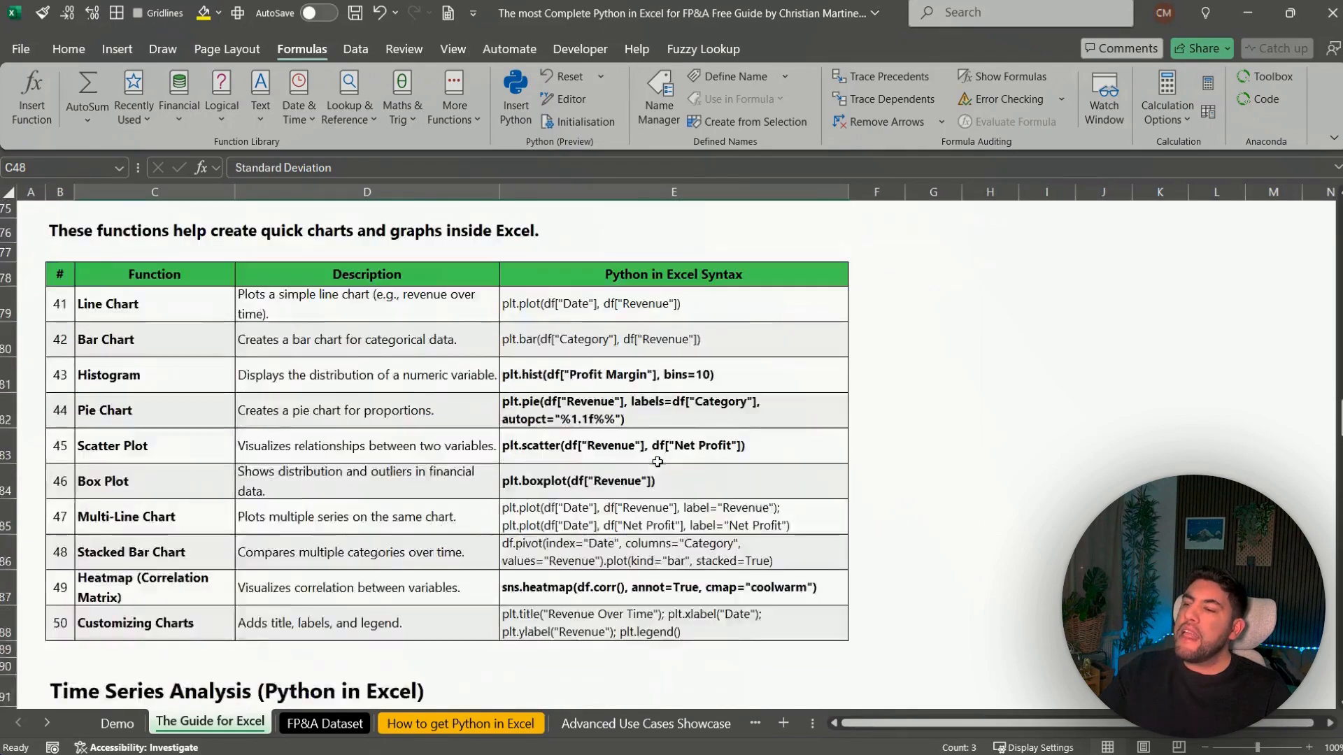
{"action": "scroll", "coordinate": [657, 463], "scroll_direction": "down", "scroll_amount": 2}
{"action": "scroll", "coordinate": [657, 463], "scroll_direction": "down", "scroll_amount": 4}
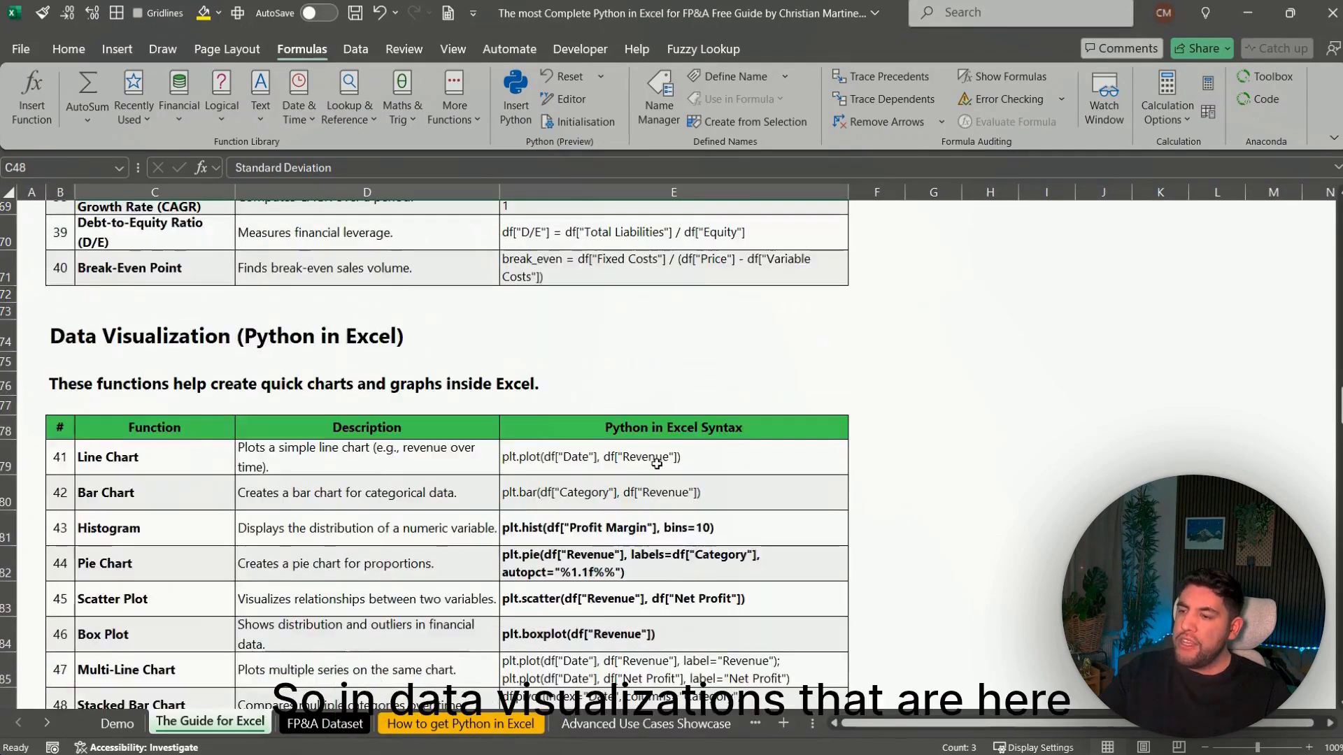
{"action": "left_click", "coordinate": [657, 419]}
{"action": "scroll", "coordinate": [608, 447], "scroll_direction": "up", "scroll_amount": 2, "text": "ctrl"}
{"action": "scroll", "coordinate": [608, 448], "scroll_direction": "up", "scroll_amount": 2}
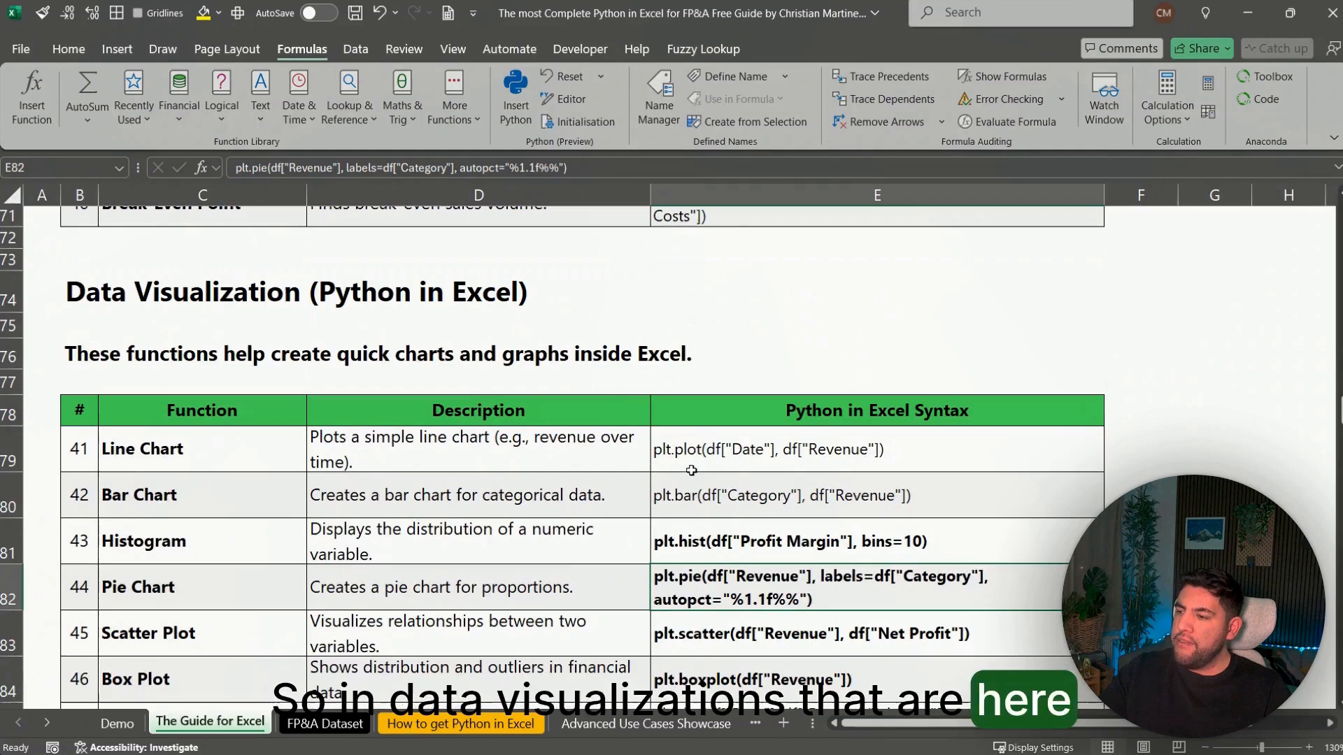
Copy the Histogram syntax plt.hist(df["Profit Margin"], bins=10) from cell E81 in the Data Visualization table
{"action": "left_click", "coordinate": [721, 451]}
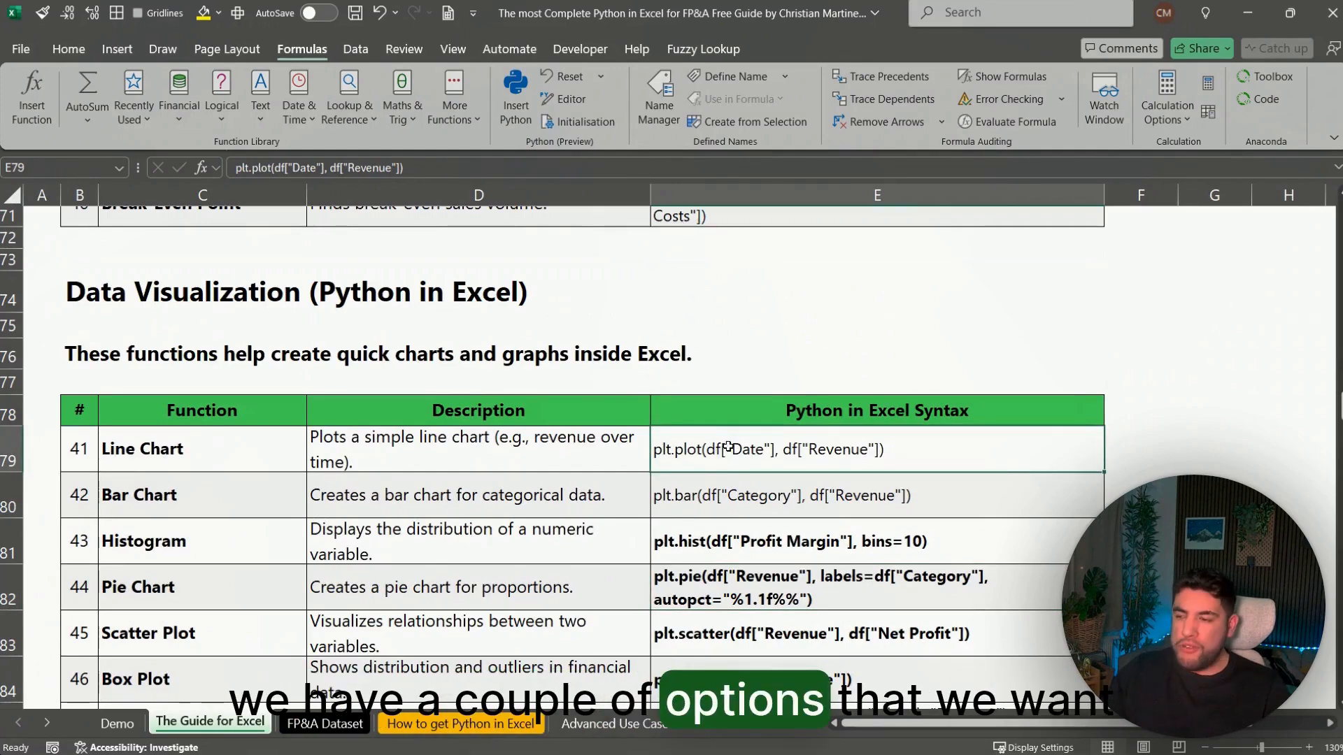
{"action": "scroll", "coordinate": [867, 428], "scroll_direction": "down", "scroll_amount": 2}
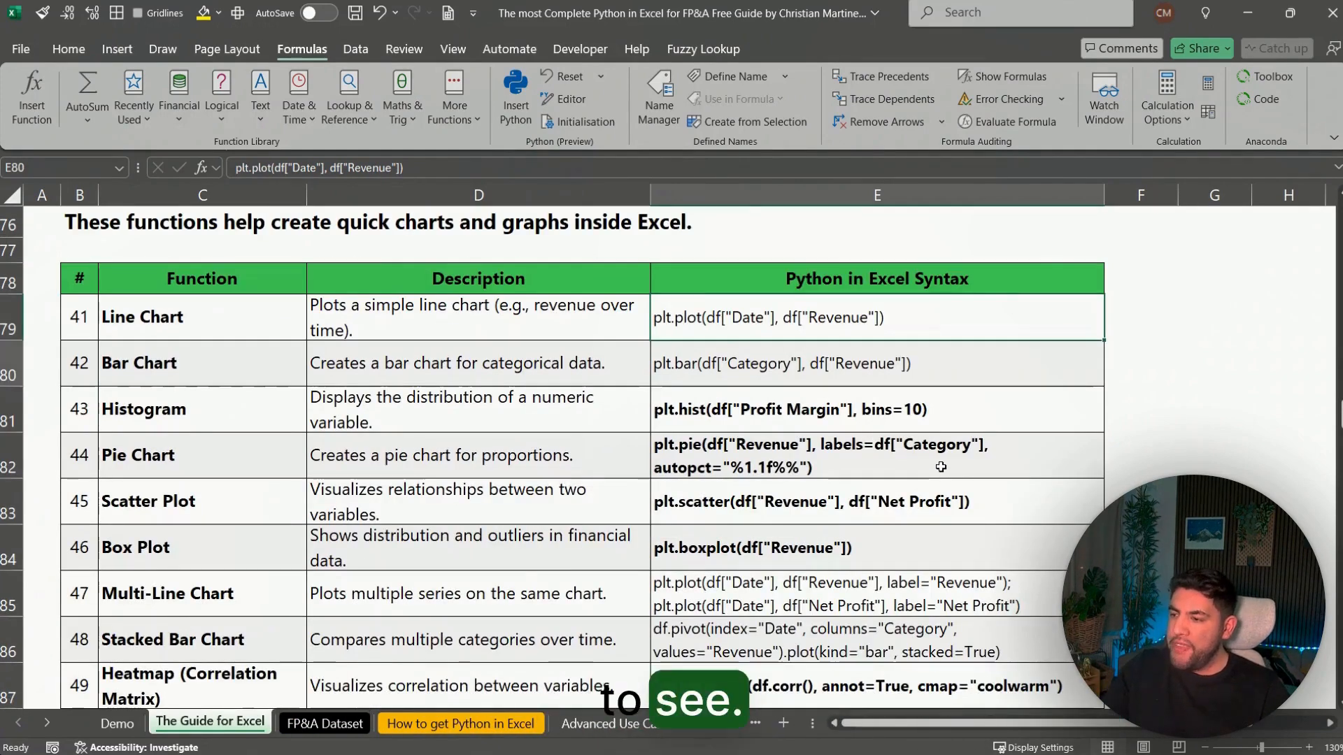
{"action": "key", "text": "Down"}
{"action": "key", "text": "Down"}
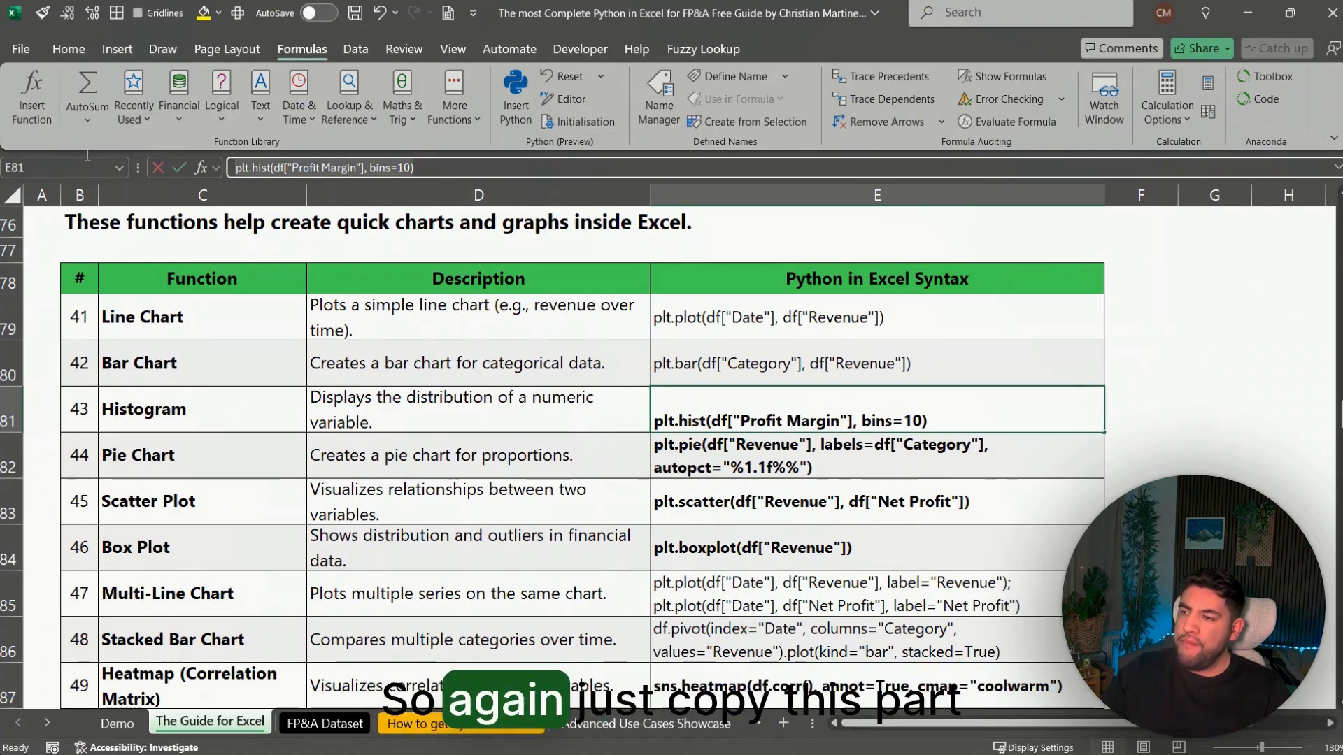
{"action": "key", "text": "Down"}
Run the Python formula plt.hist(df["Profit Margin"], bins=10) in cell B5 of the Demo sheet
{"action": "key", "text": "ctrl+Page_Up"}
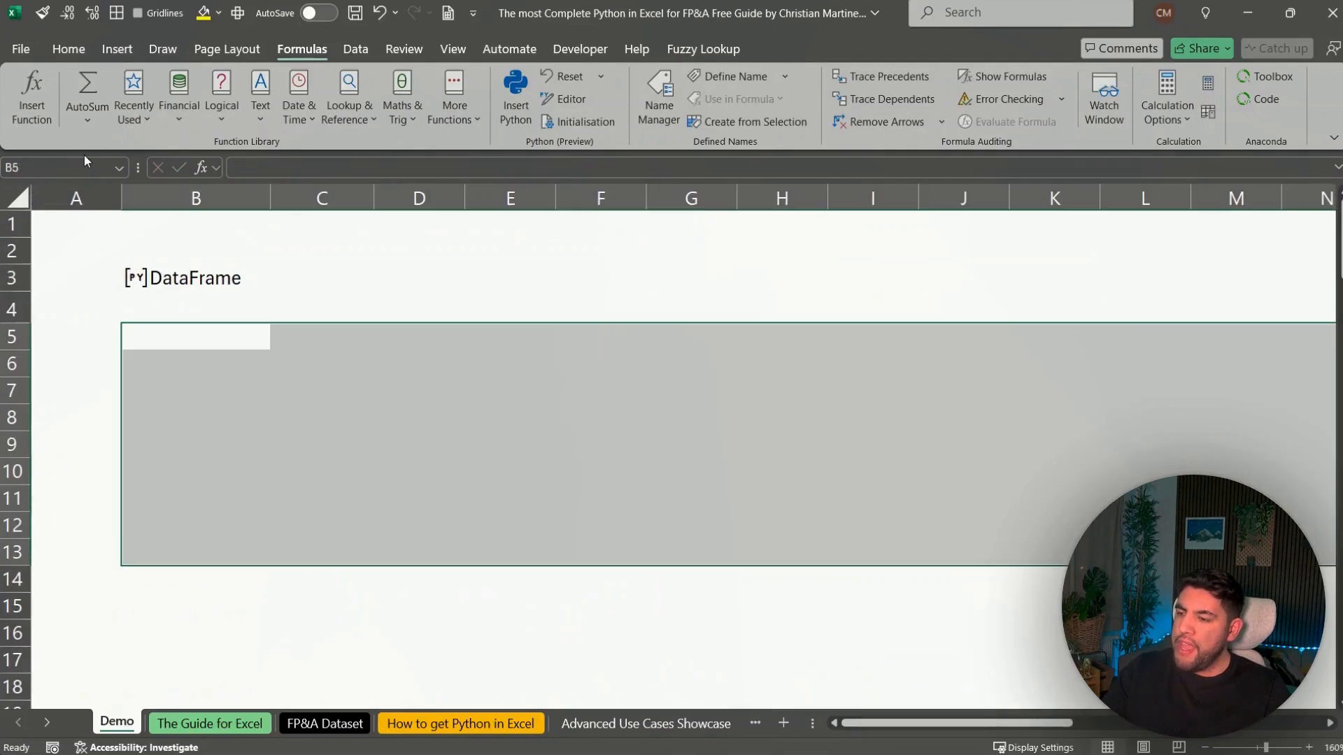
{"action": "key", "text": "Up"}
{"action": "key", "text": "Down"}
{"action": "type", "text": "=PY"}
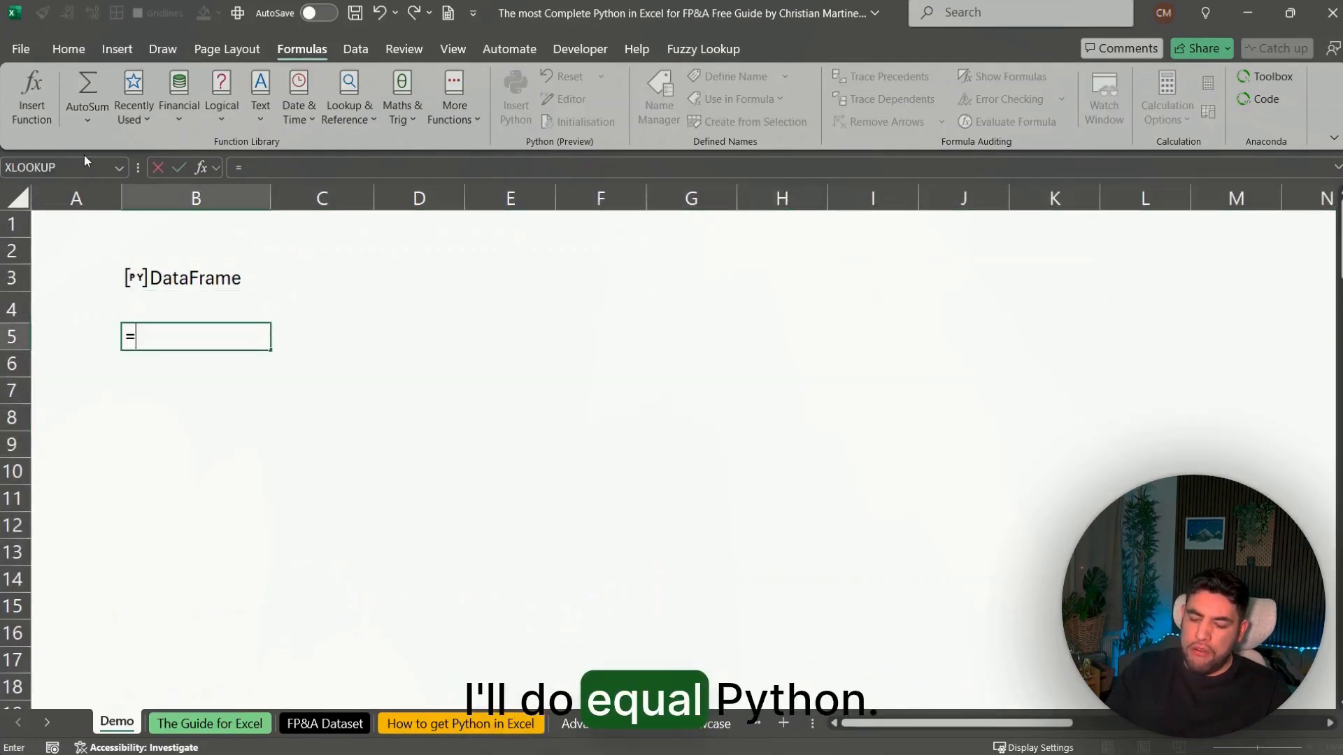
{"action": "key", "text": "Tab"}
{"action": "type", "text": "plt.hist(df[\"Profit Margin\"], bins=10)"}
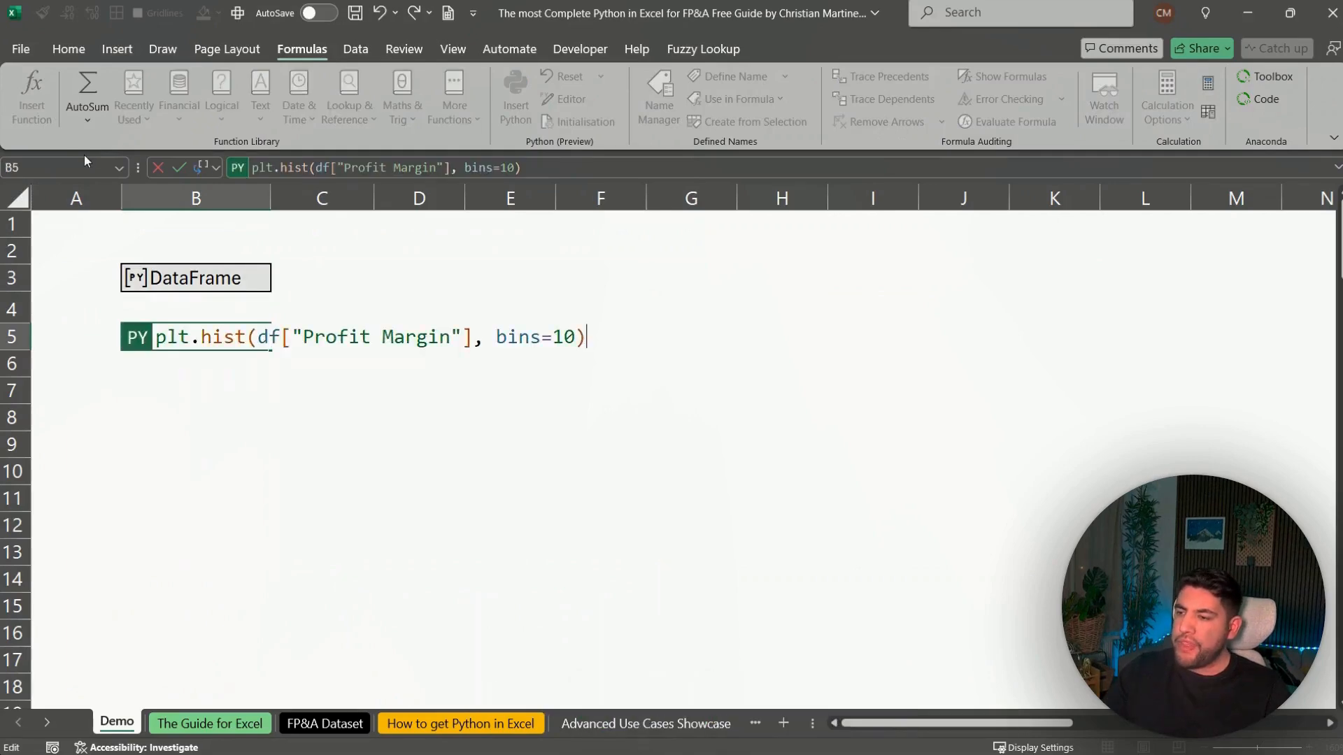
{"action": "key", "text": "ctrl+Return"}
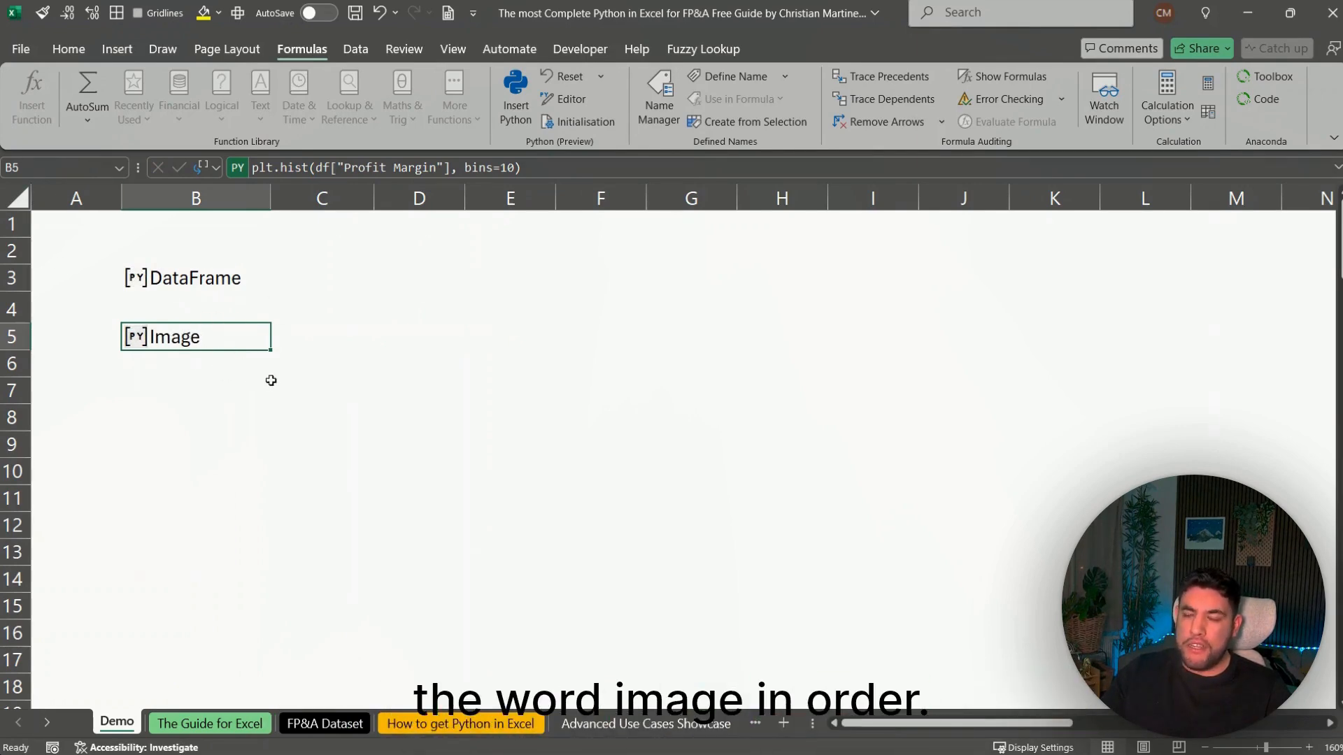
Create a floating picture reference of the histogram image in cell B5
{"action": "scroll", "coordinate": [273, 378], "scroll_direction": "up", "scroll_amount": 2, "text": "ctrl"}
{"action": "left_click_drag", "start_coordinate": [287, 420], "coordinate": [73, 394]}
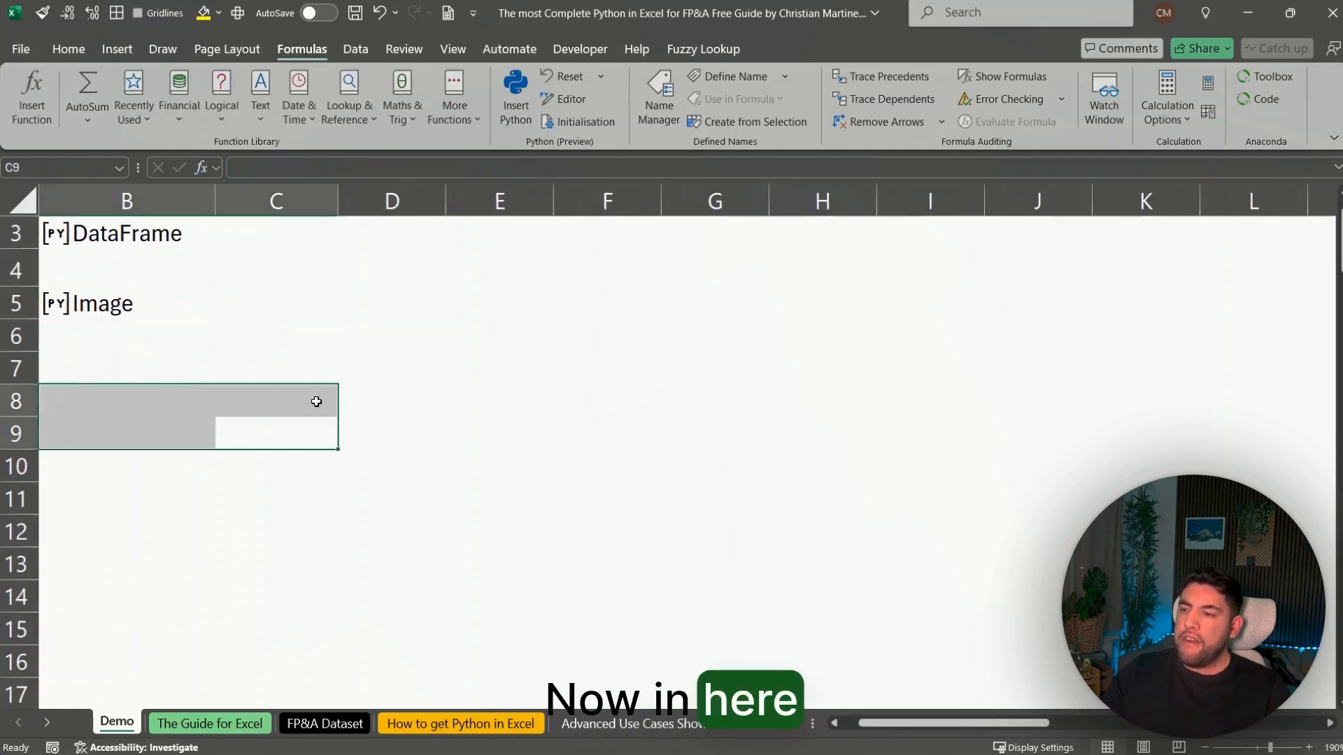
{"action": "key", "text": "ctrl+Home"}
{"action": "left_click", "coordinate": [220, 374]}
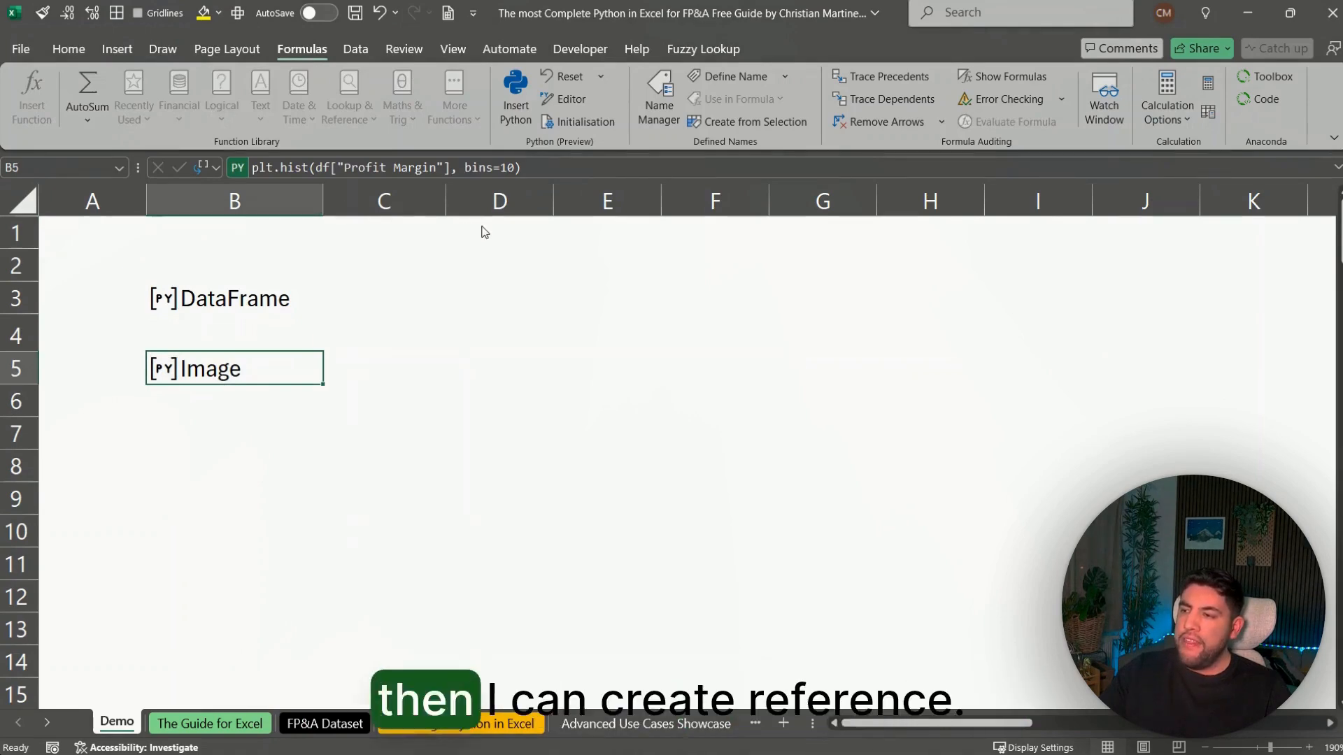
{"action": "key", "text": "ctrl+alt+shift+c"}
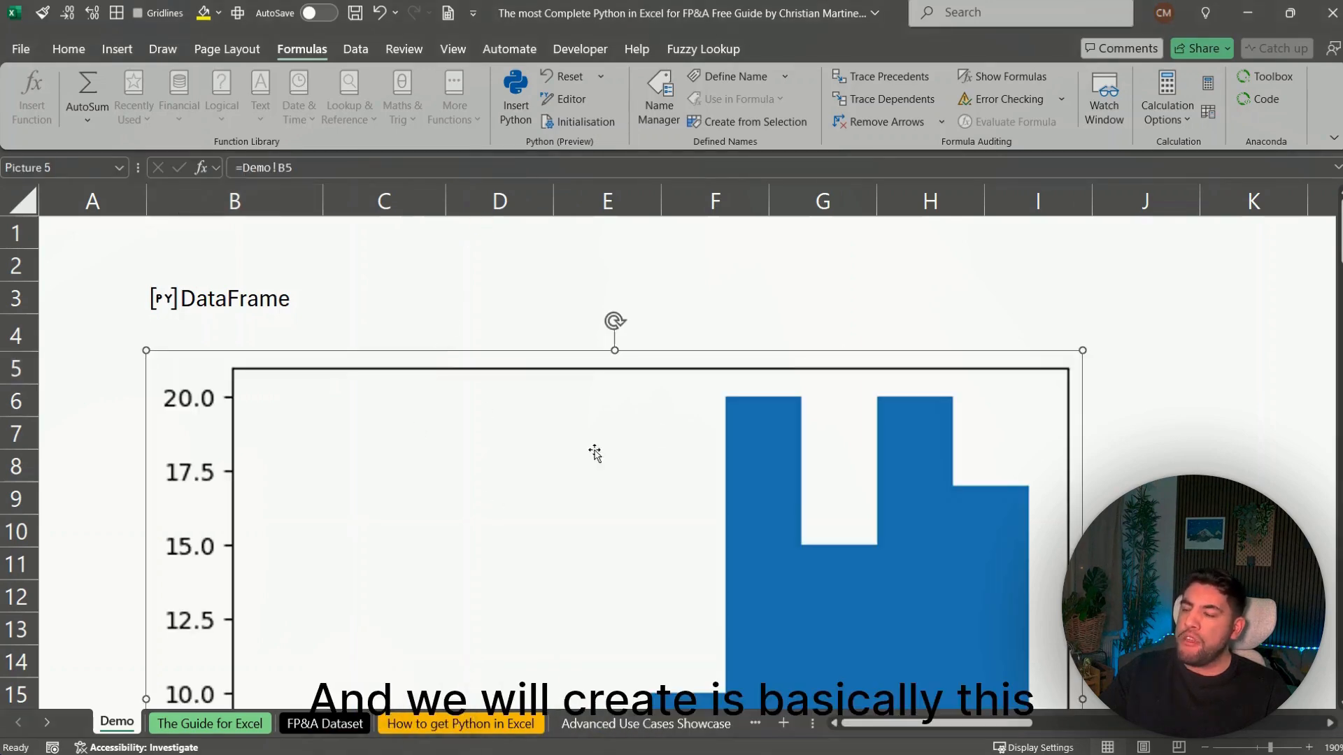
Move the histogram picture clear of the Python cells so it sits over about columns D to L, and select cell B5
{"action": "left_click_drag", "start_coordinate": [484, 505], "coordinate": [718, 380]}
{"action": "scroll", "coordinate": [716, 380], "scroll_direction": "down", "scroll_amount": 3}
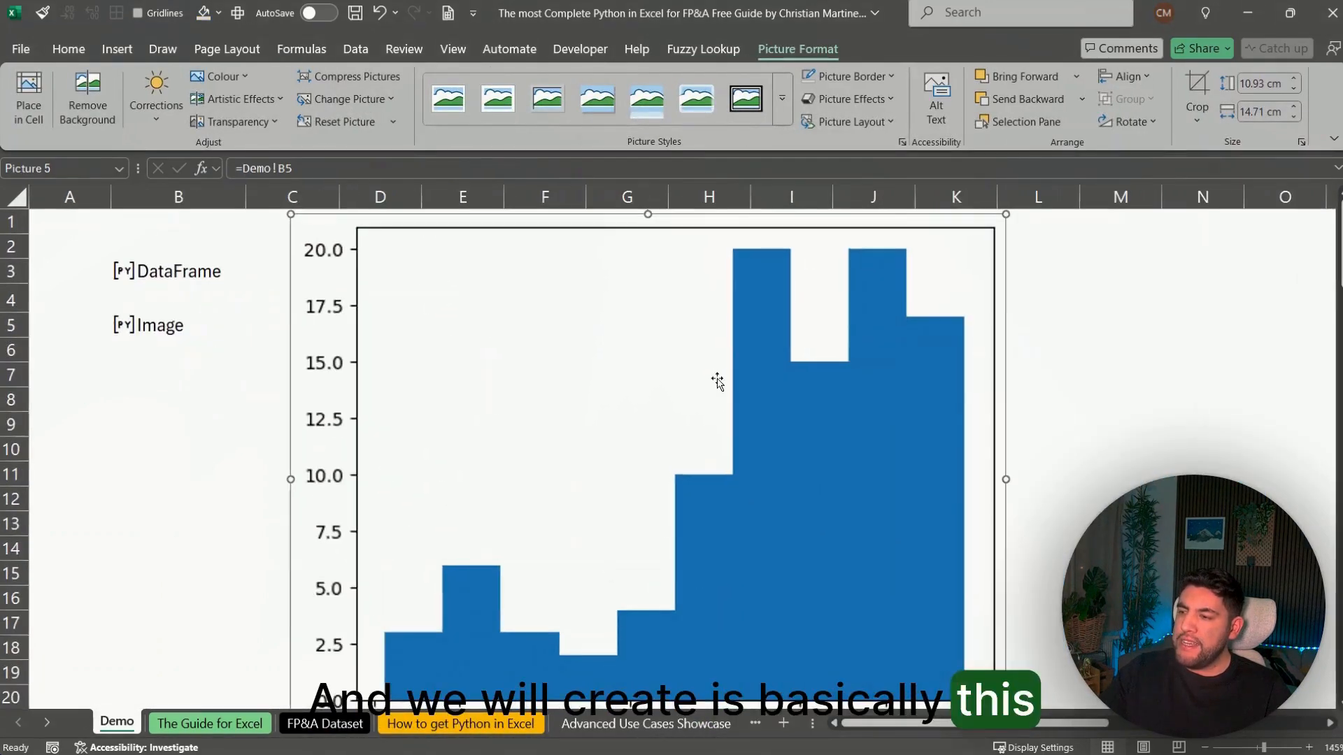
{"action": "scroll", "coordinate": [716, 379], "scroll_direction": "down", "scroll_amount": 2}
{"action": "left_click_drag", "start_coordinate": [653, 429], "coordinate": [688, 434]}
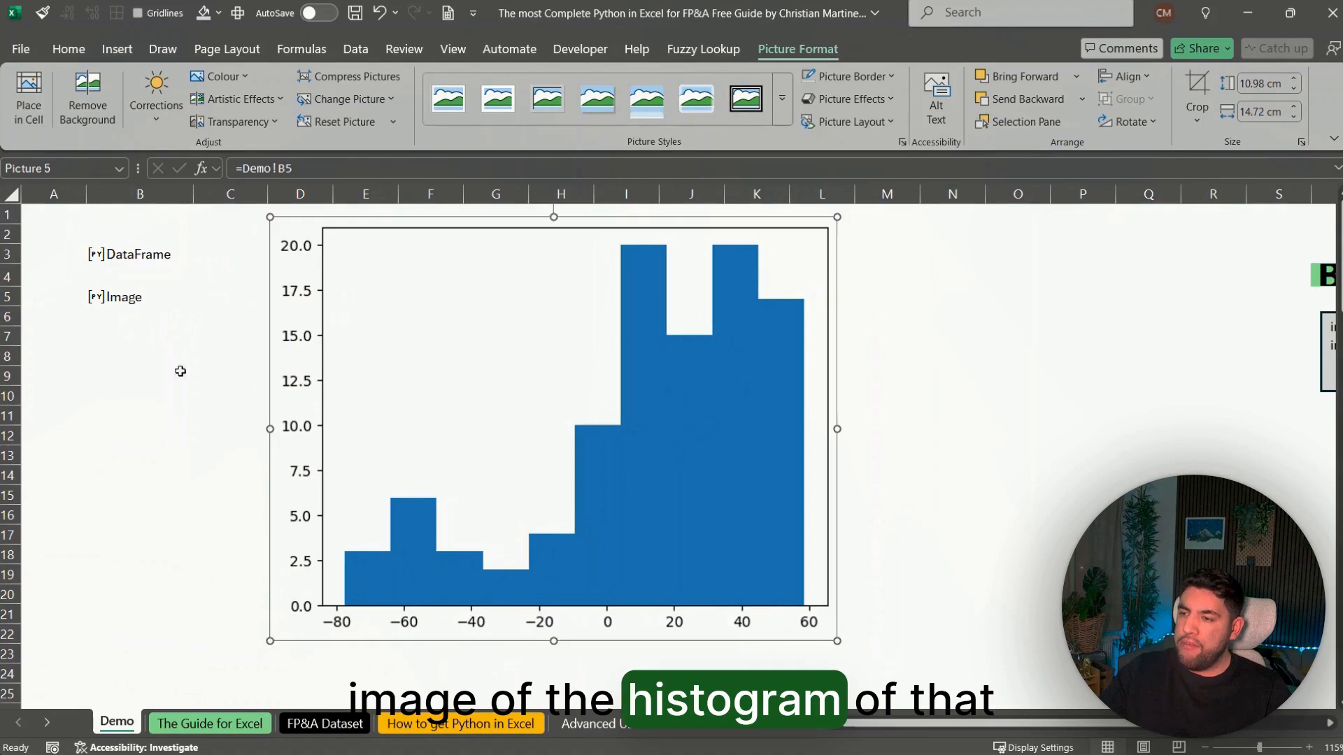
{"action": "left_click", "coordinate": [93, 320]}
{"action": "key", "text": "Up"}
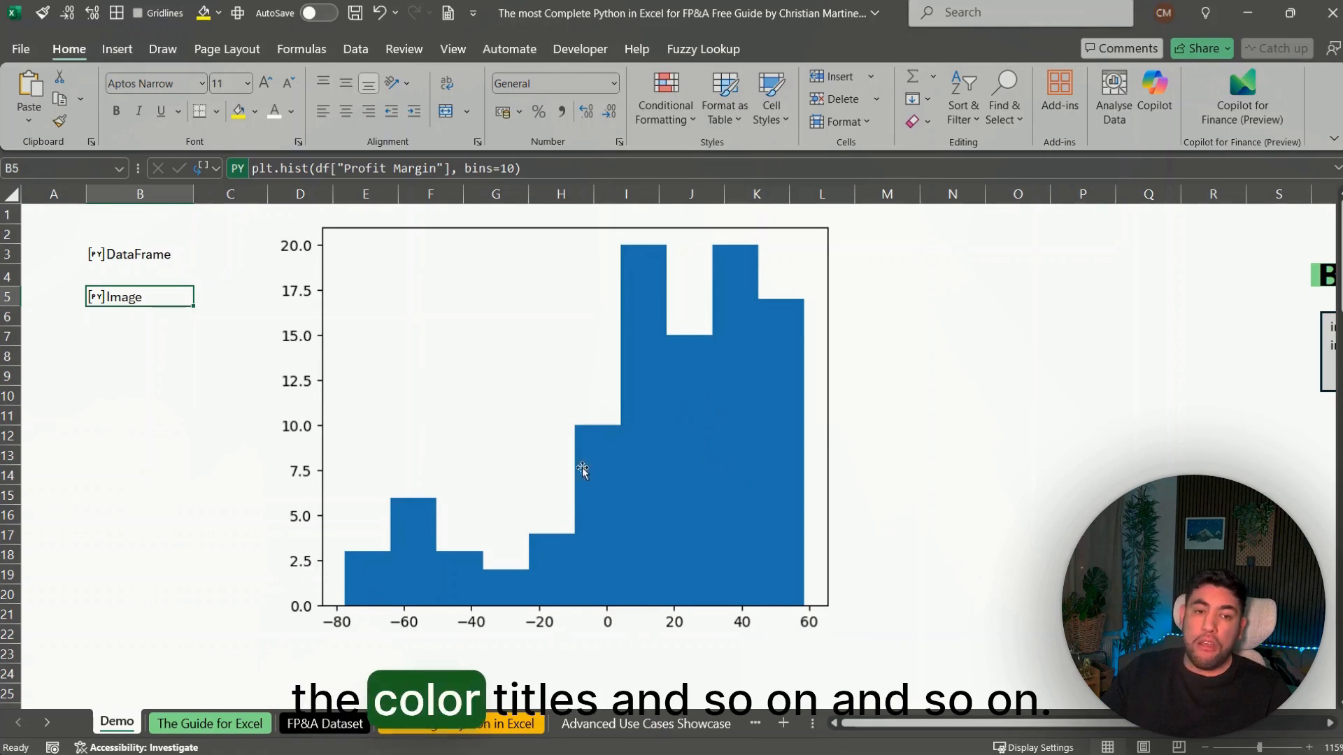
Delete the histogram picture and clear the Python formula in cell B5
{"action": "left_click", "coordinate": [579, 349]}
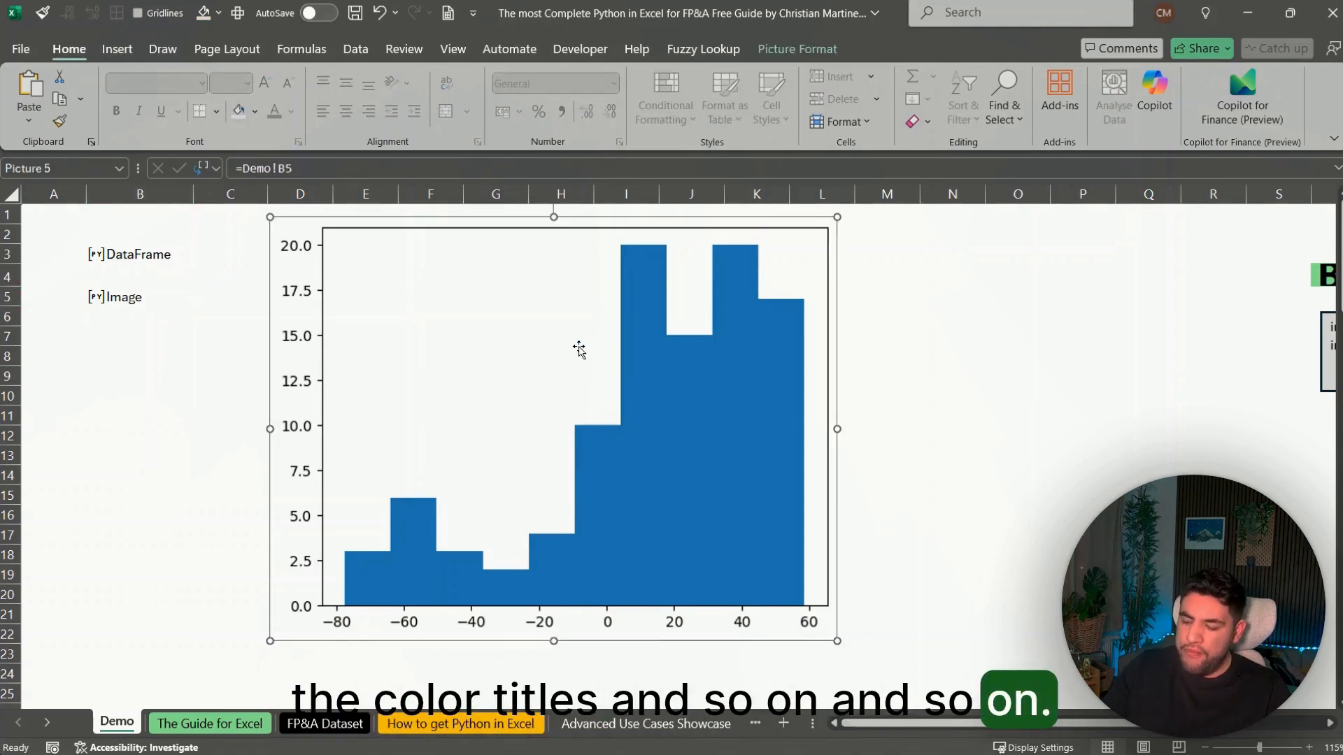
{"action": "key", "text": "Delete"}
{"action": "key", "text": "Delete"}
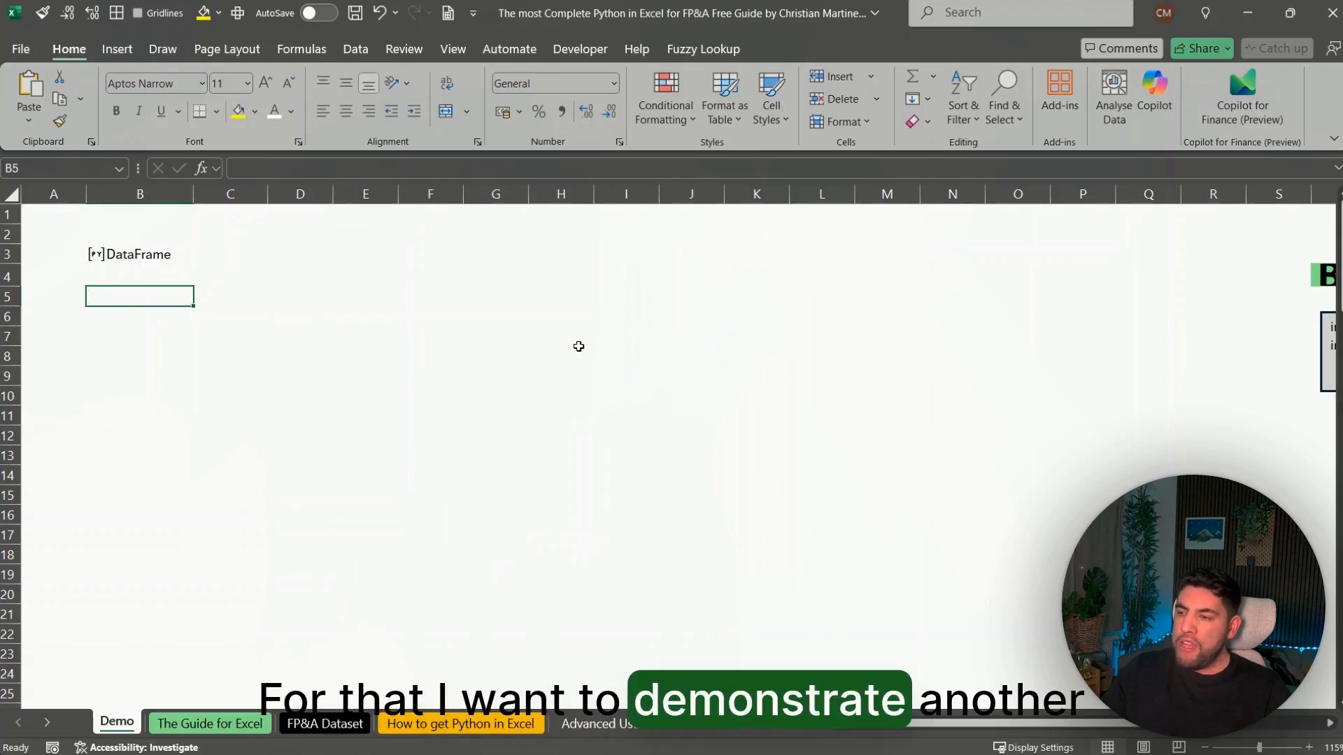
Find the Heatmap (Correlation Matrix) function in The Guide for Excel sheet and examine its syntax in cell E87
{"action": "key", "text": "ctrl+Page_Down"}
{"action": "key", "text": "ctrl+Page_Down"}
{"action": "key", "text": "ctrl+Page_Up"}
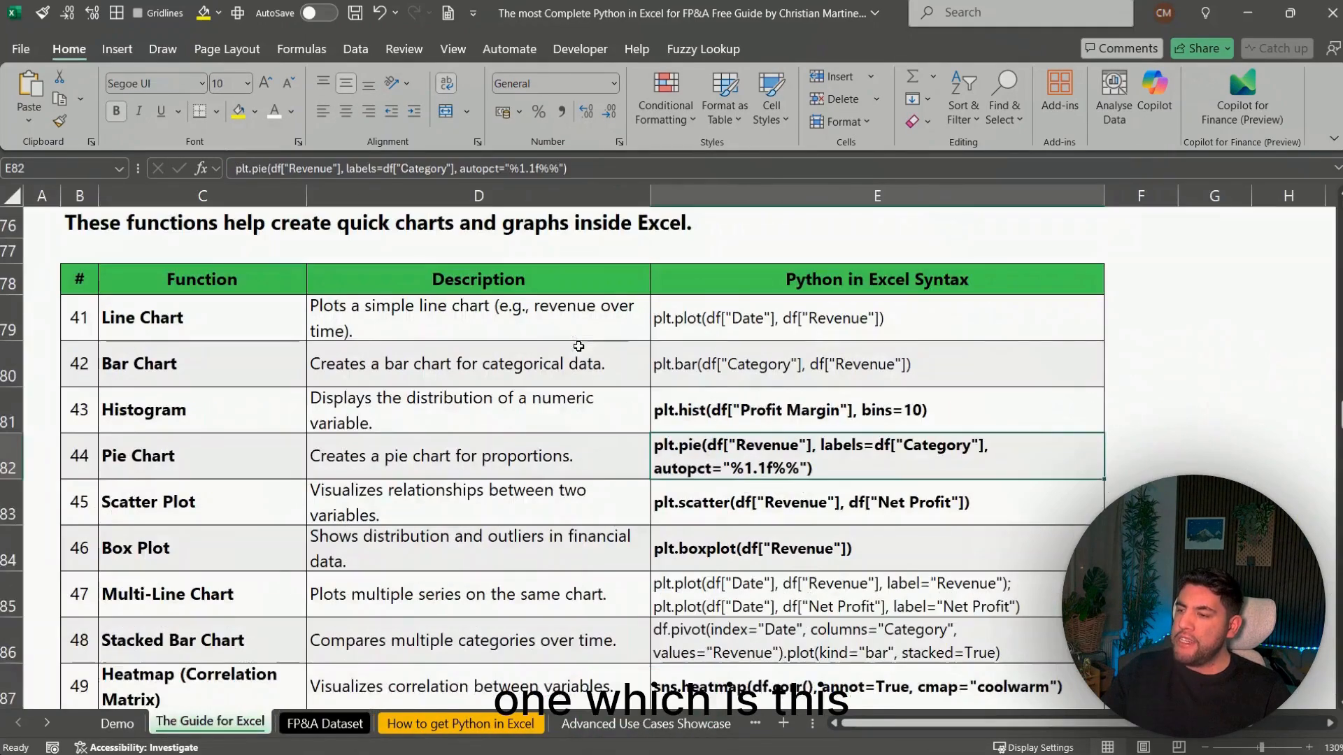
{"action": "scroll", "coordinate": [616, 336], "scroll_direction": "down", "scroll_amount": 2}
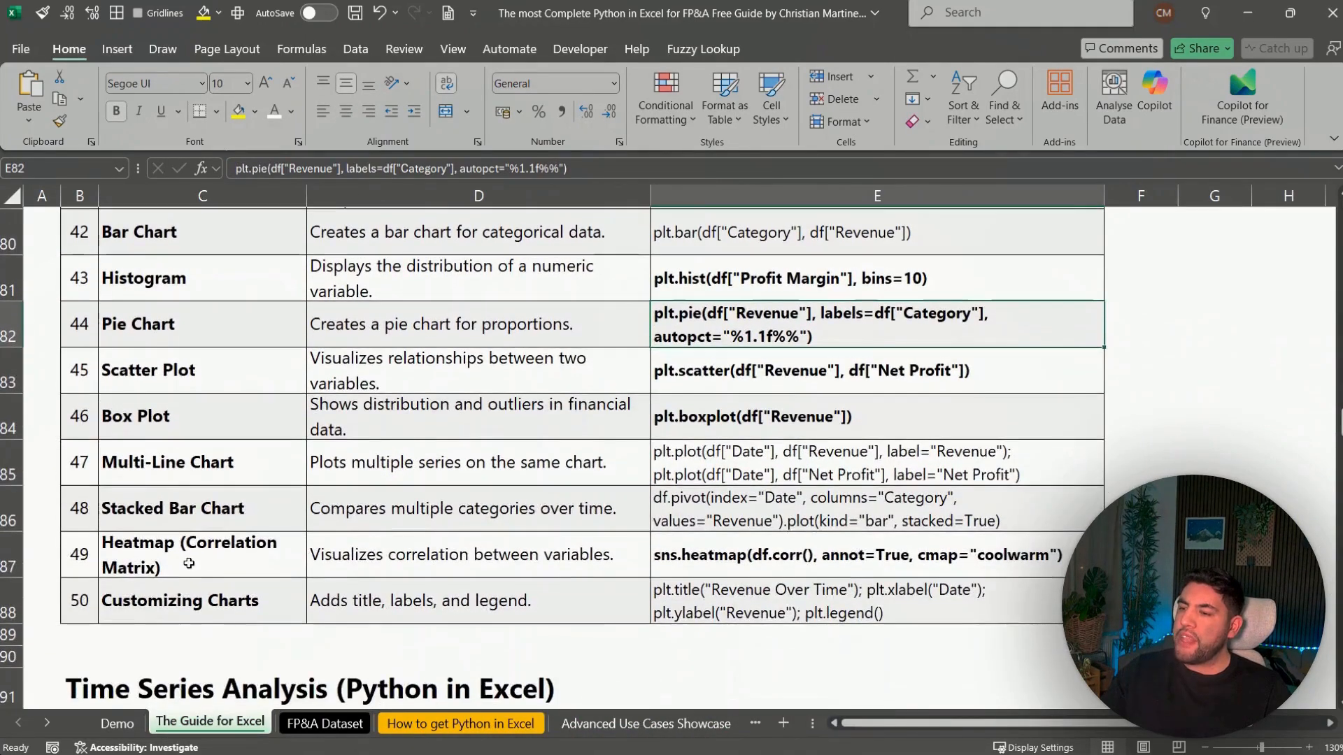
{"action": "left_click_drag", "start_coordinate": [194, 547], "coordinate": [761, 553]}
{"action": "left_click", "coordinate": [761, 552]}
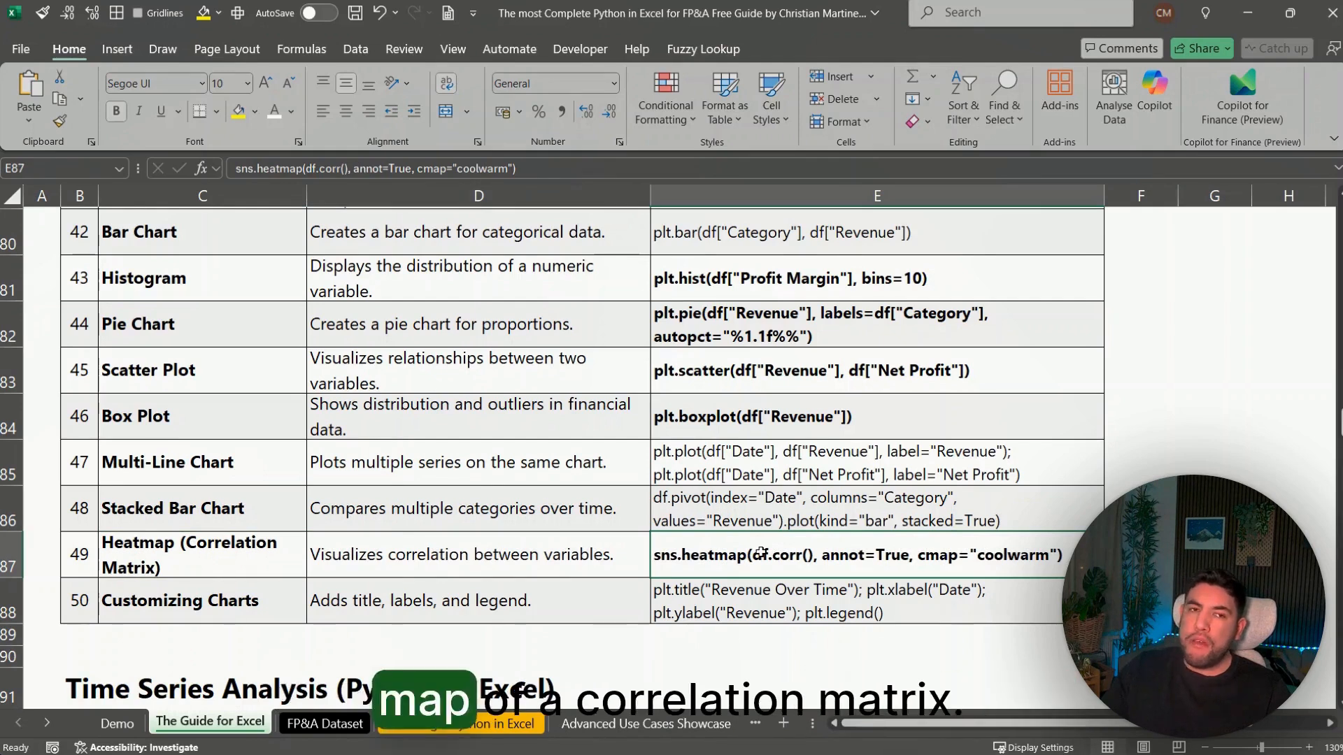
{"action": "key", "text": "Up"}
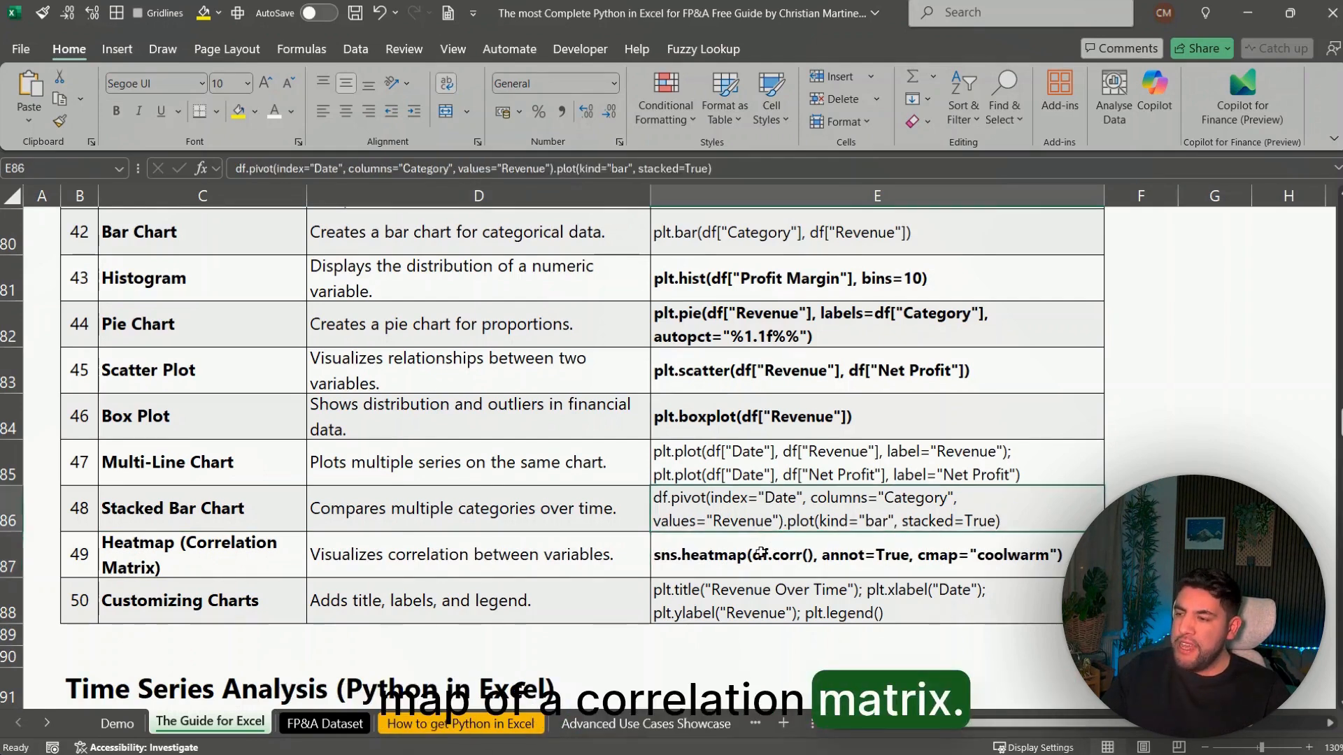
{"action": "key", "text": "Down"}
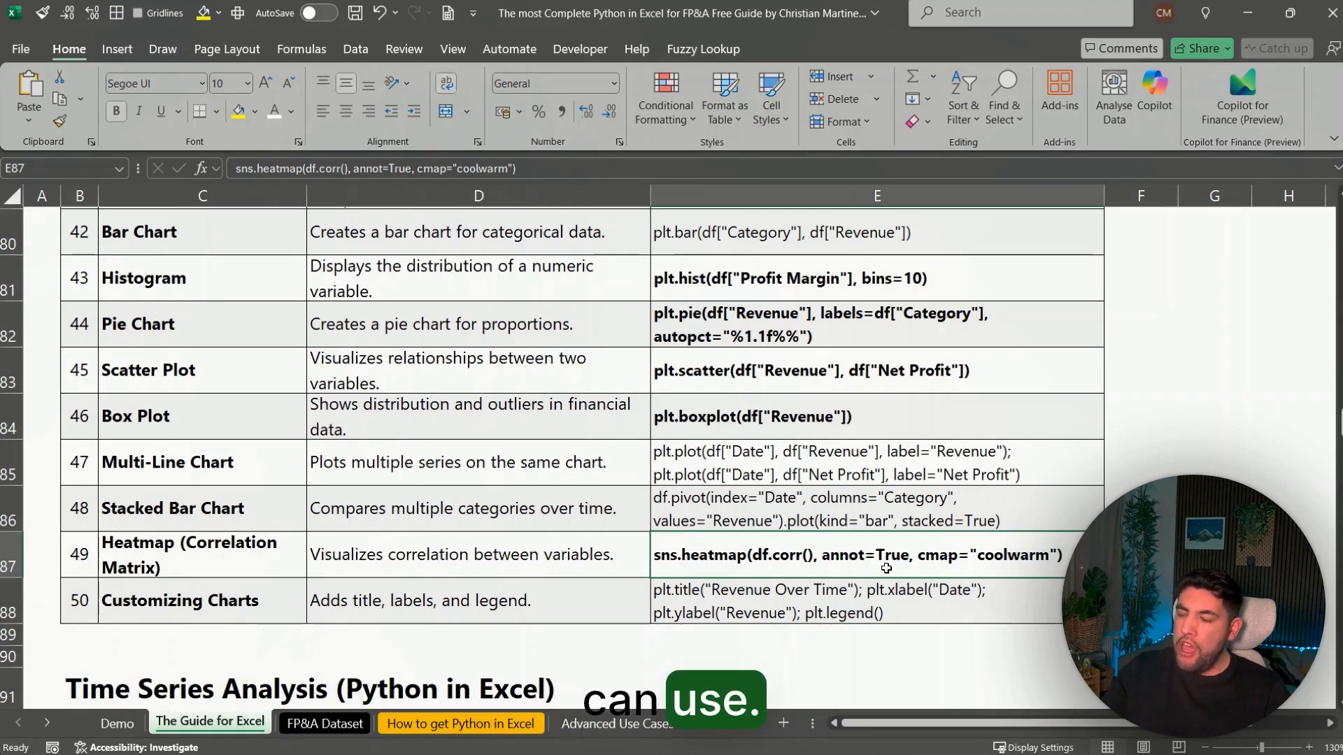
Move the Bonus Section code box on Demo to column R, extend it down to row 16, and copy its full heatmap code
{"action": "key", "text": "ctrl+Page_Up"}
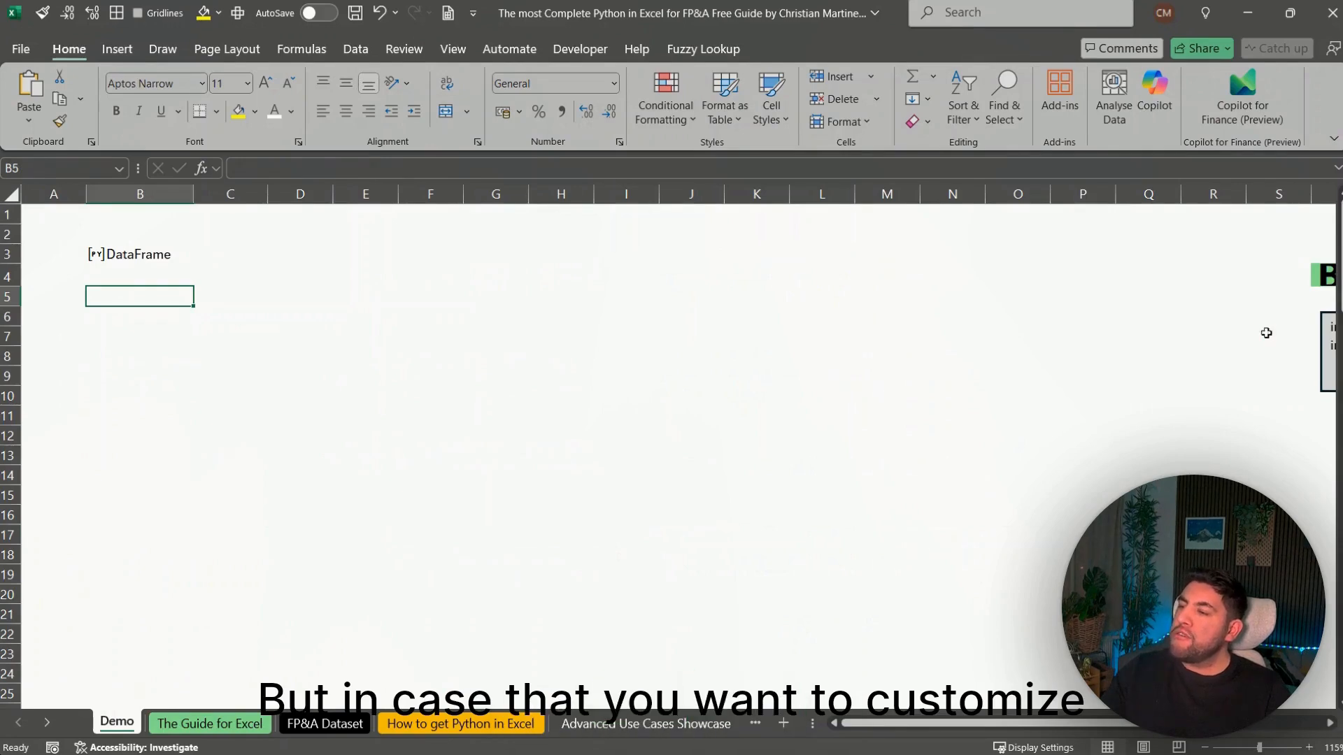
{"action": "scroll", "coordinate": [1265, 332], "scroll_direction": "down", "scroll_amount": 1, "text": "ctrl"}
{"action": "left_click", "coordinate": [1209, 323]}
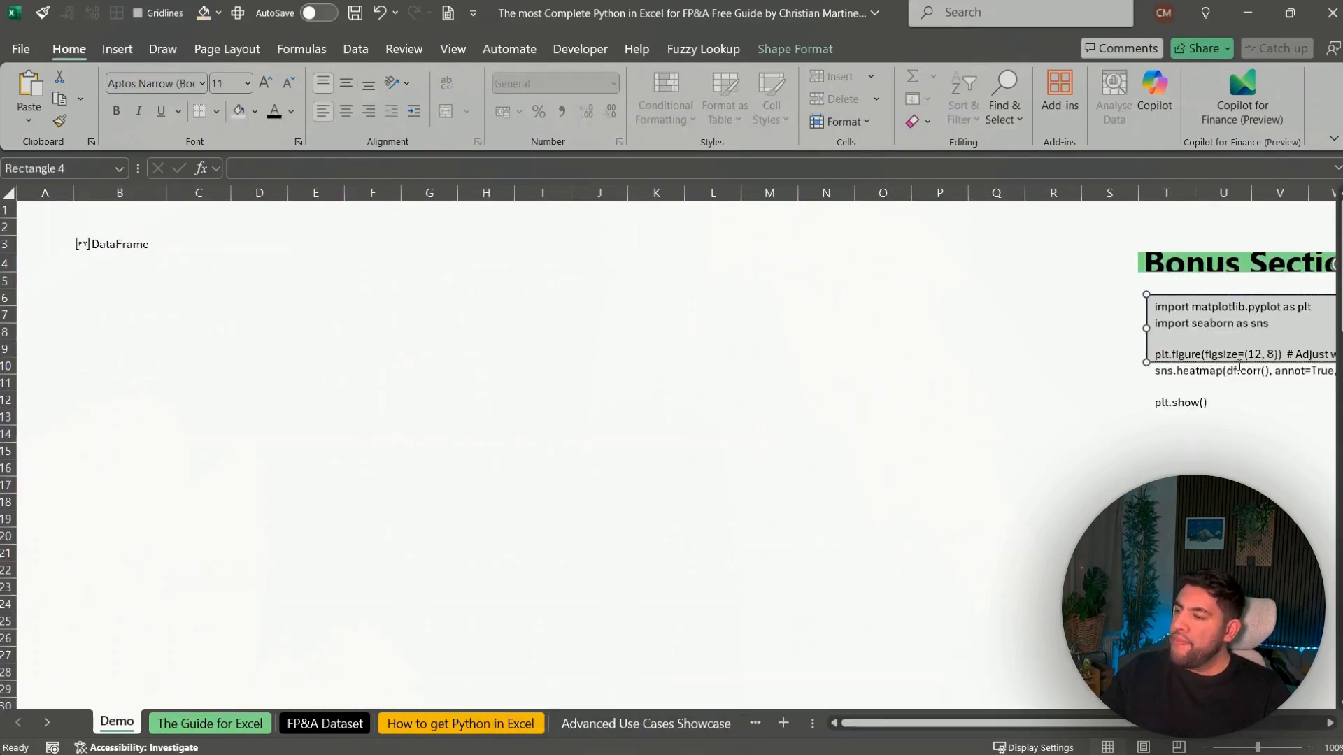
{"action": "left_click_drag", "start_coordinate": [1264, 293], "coordinate": [1150, 291]}
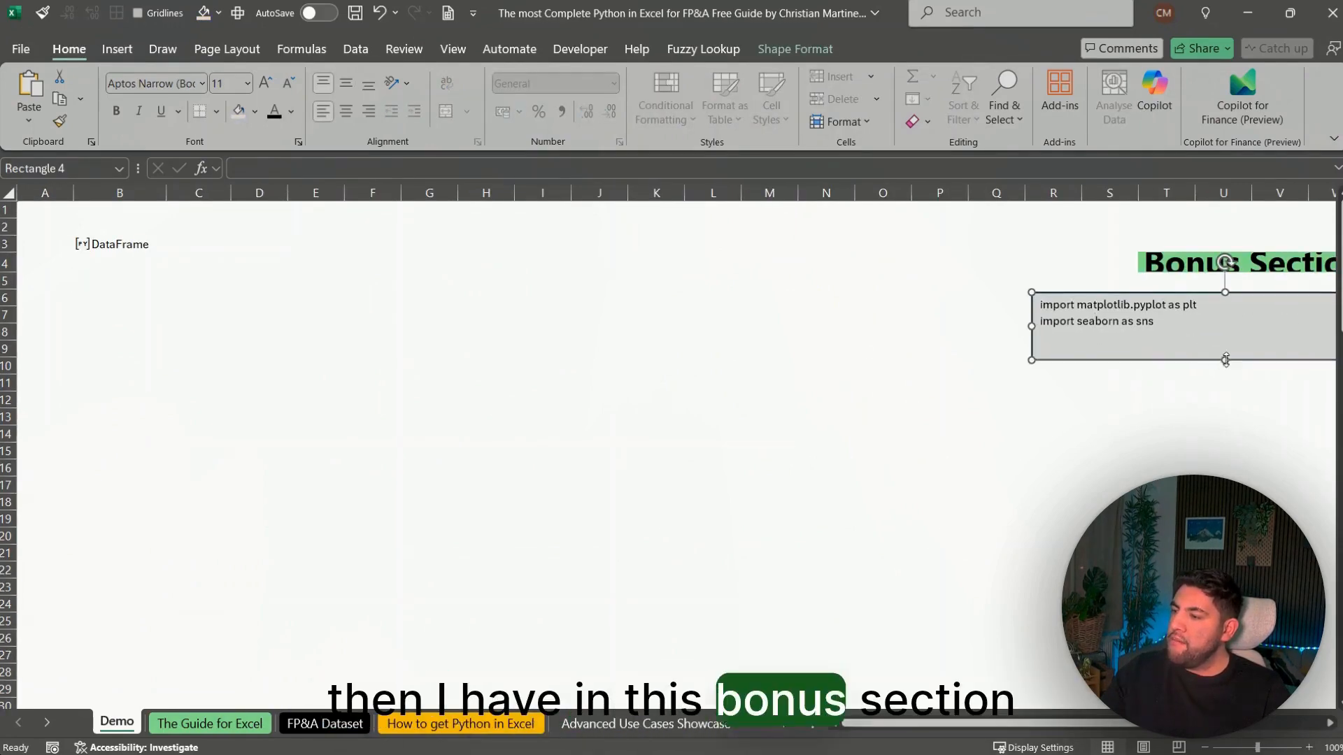
{"action": "left_click_drag", "start_coordinate": [1225, 361], "coordinate": [1225, 469]}
{"action": "left_click_drag", "start_coordinate": [1123, 400], "coordinate": [1038, 302]}
{"action": "key", "text": "ctrl+c"}
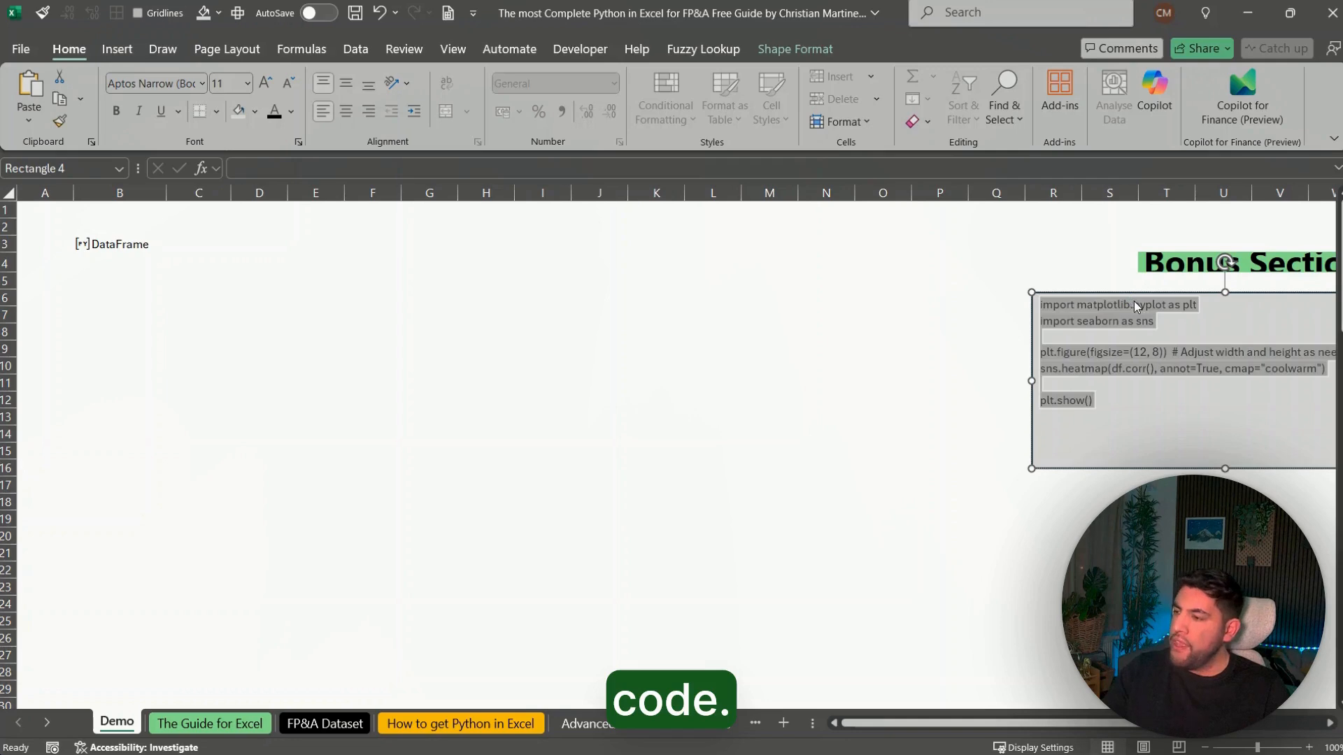
Run the copied code as a Python formula in cell B7, using figsize=(12, 8) and sns.heatmap(df.corr(), annot=True, cmap="coolwarm")
{"action": "left_click", "coordinate": [544, 348]}
{"action": "left_click", "coordinate": [118, 281]}
{"action": "scroll", "coordinate": [118, 281], "scroll_direction": "up", "scroll_amount": 3}
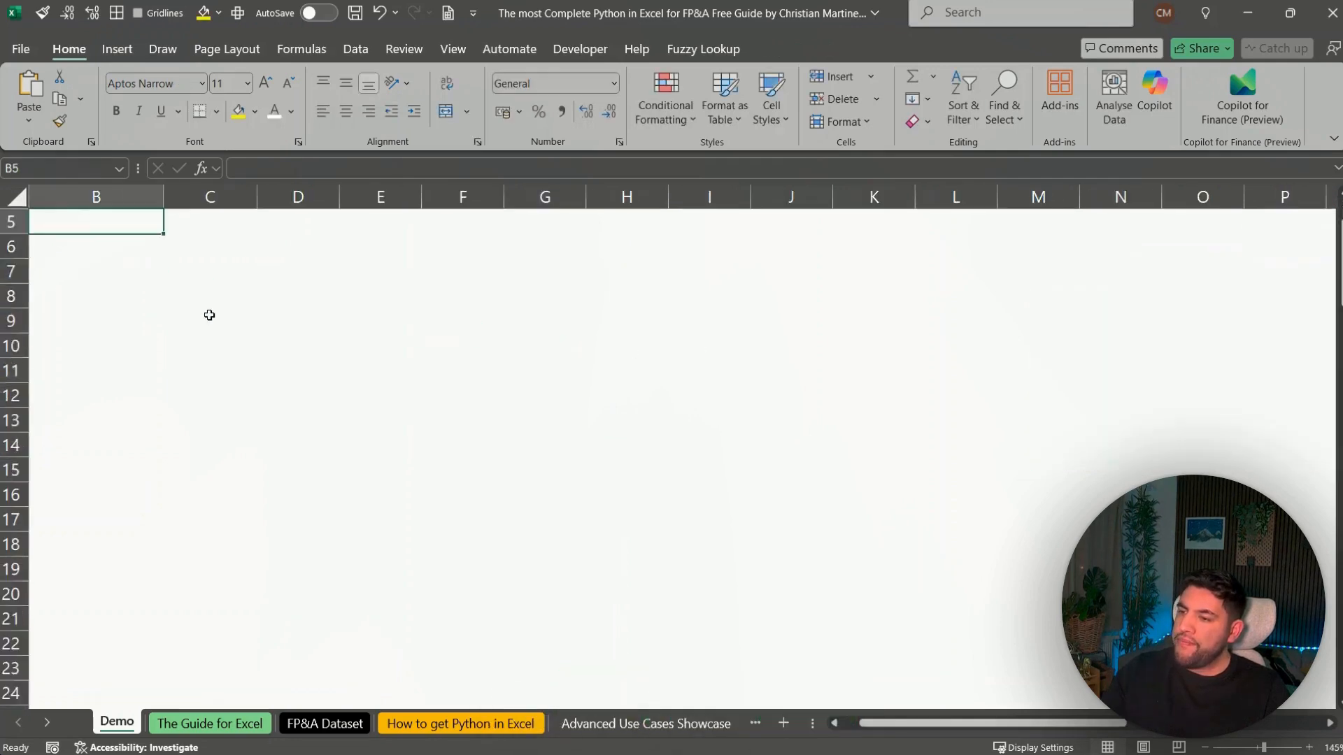
{"action": "key", "text": "ctrl+Home"}
{"action": "key", "text": "Down"}
{"action": "key", "text": "Down"}
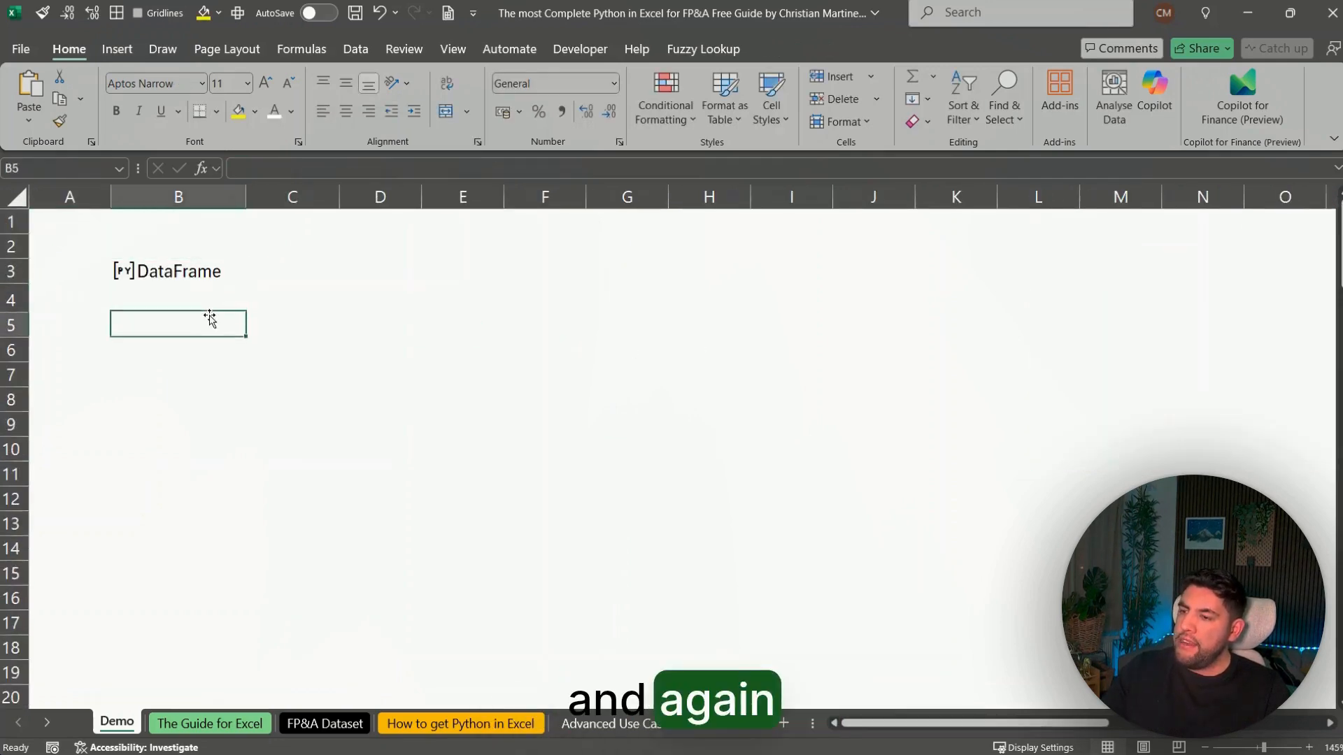
{"action": "key", "text": "Down"}
{"action": "key", "text": "Down"}
{"action": "type", "text": "=PY"}
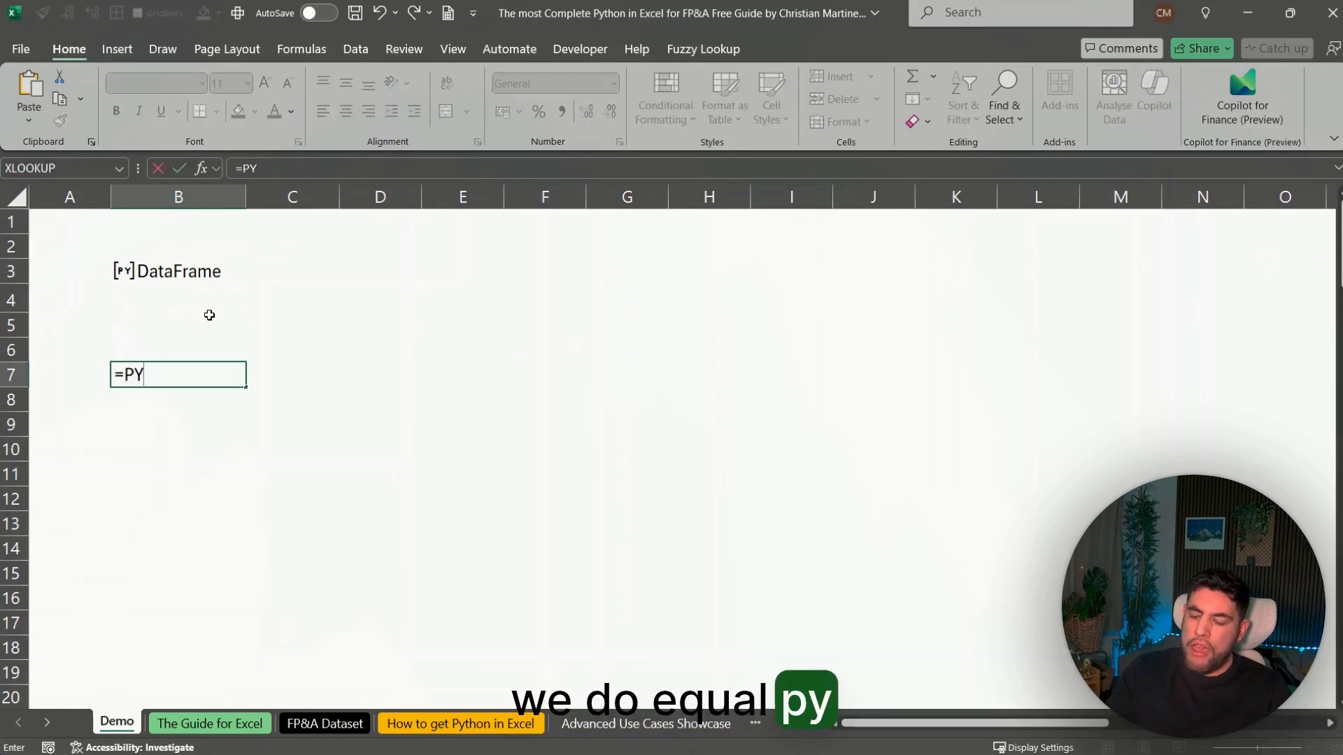
{"action": "key", "text": "ctrl+v"}
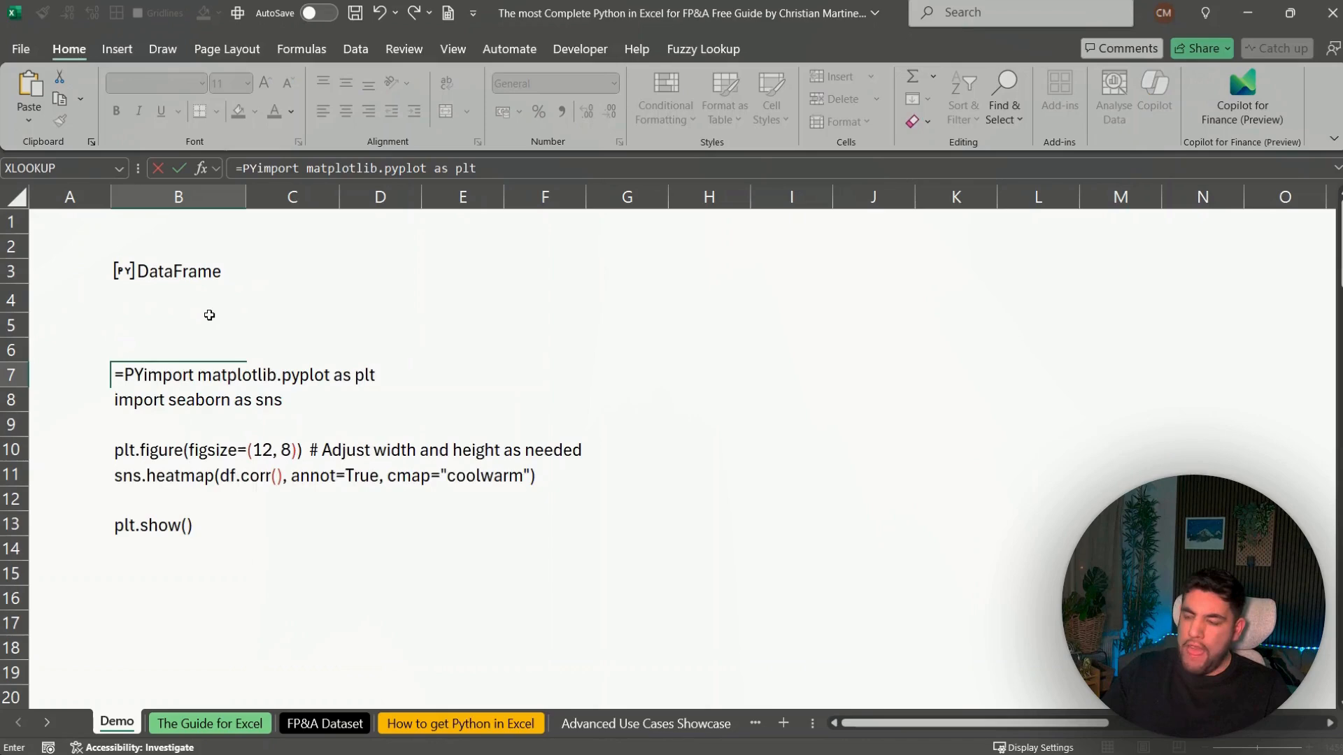
{"action": "left_click", "coordinate": [260, 168]}
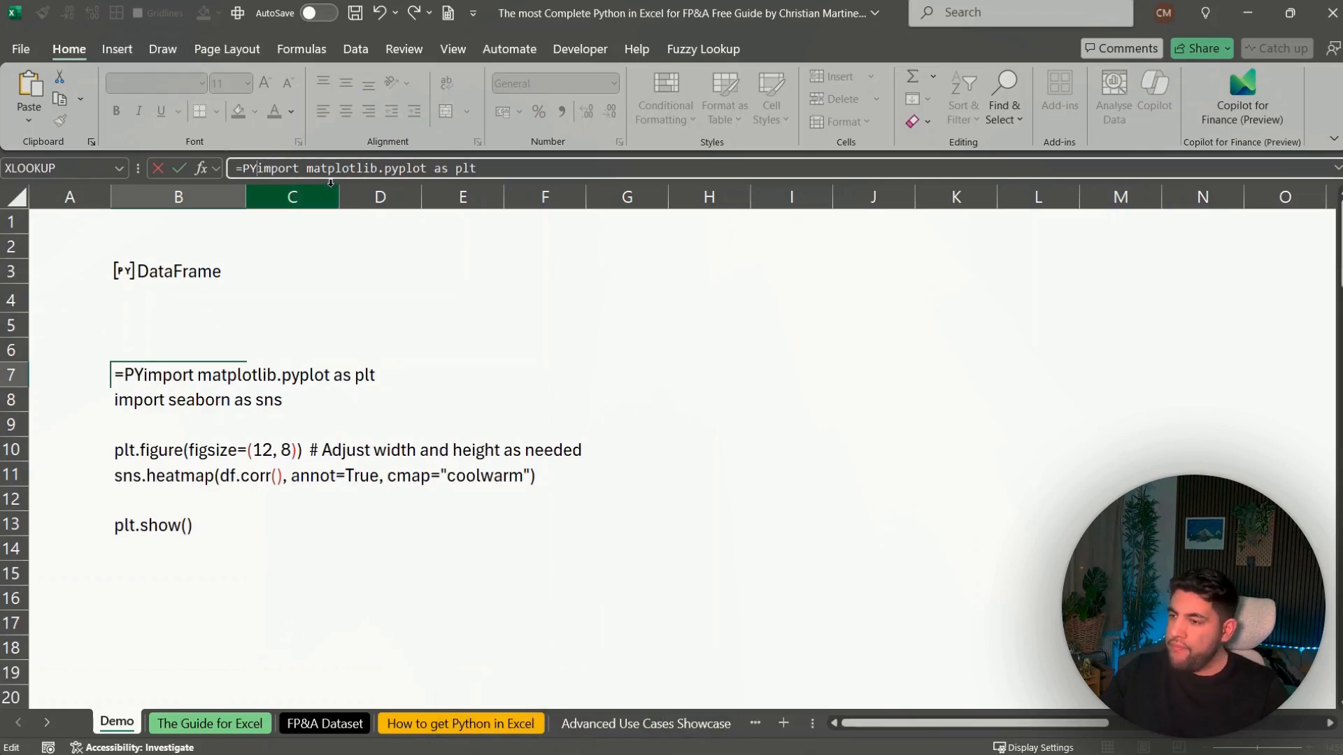
{"action": "type", "text": "("}
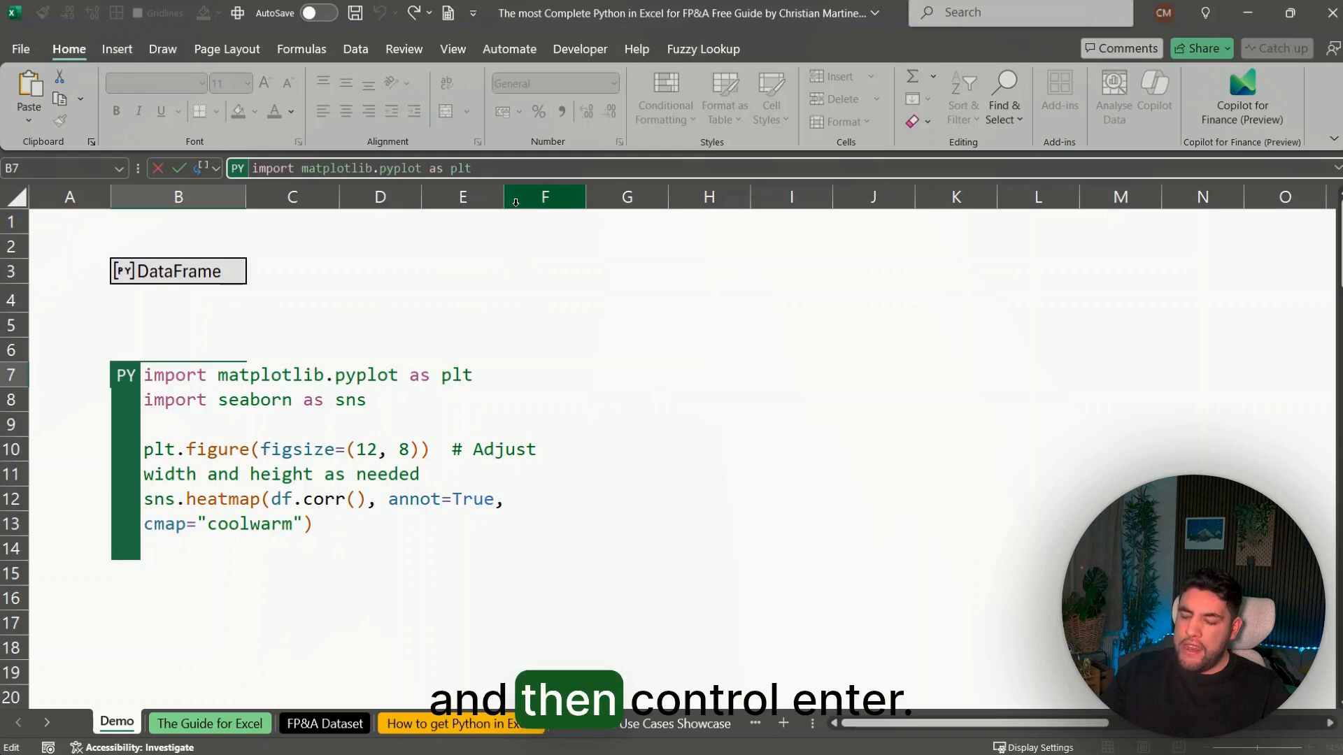
{"action": "key", "text": "ctrl+Return"}
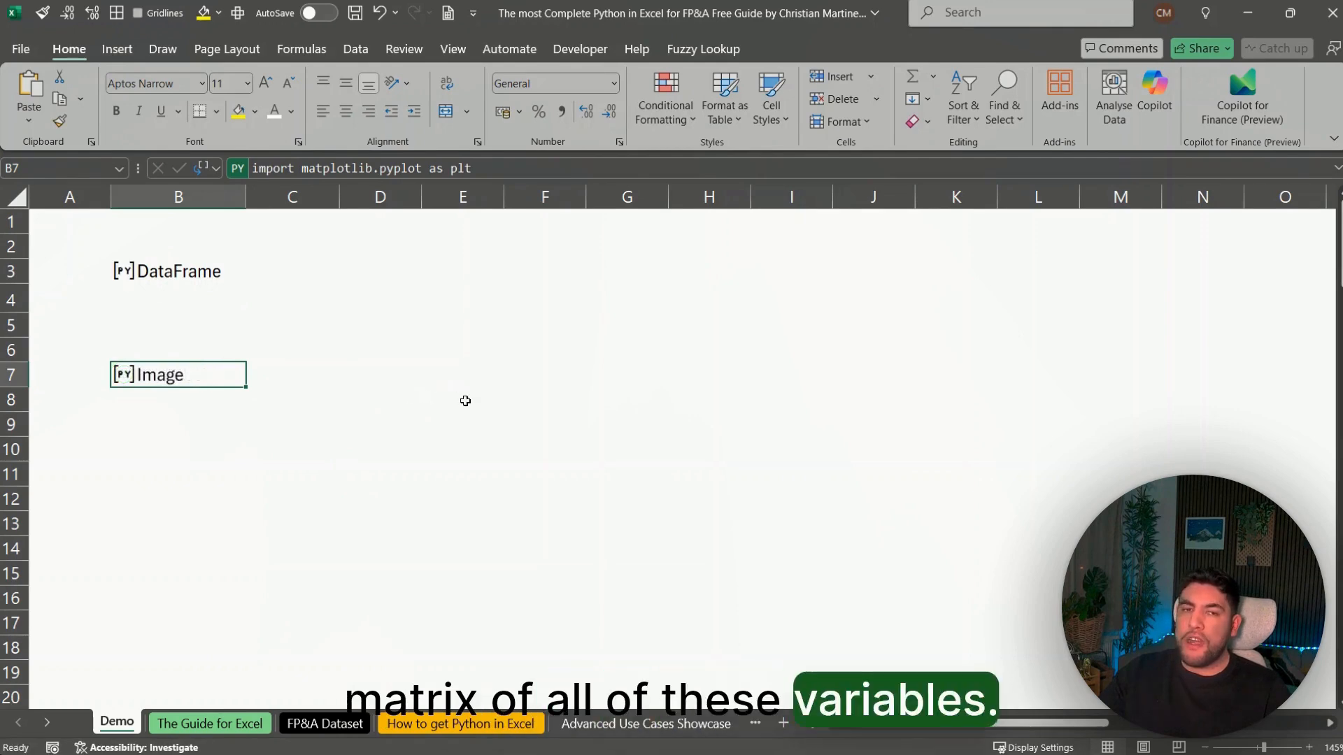
Create a floating picture reference of the heatmap image in cell B7 and place it beside the Python cells
{"action": "scroll", "coordinate": [495, 397], "scroll_direction": "down", "scroll_amount": 3, "text": "ctrl"}
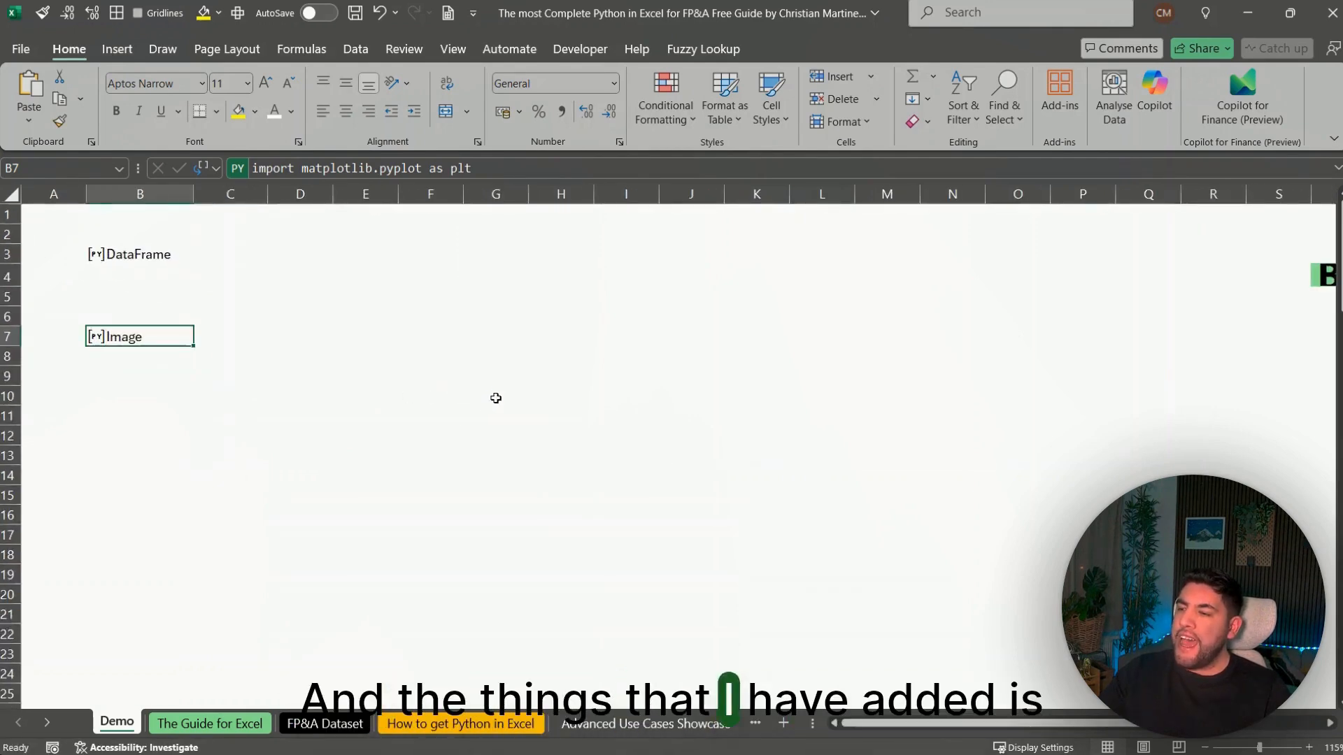
{"action": "scroll", "coordinate": [496, 396], "scroll_direction": "down", "scroll_amount": 1, "text": "ctrl"}
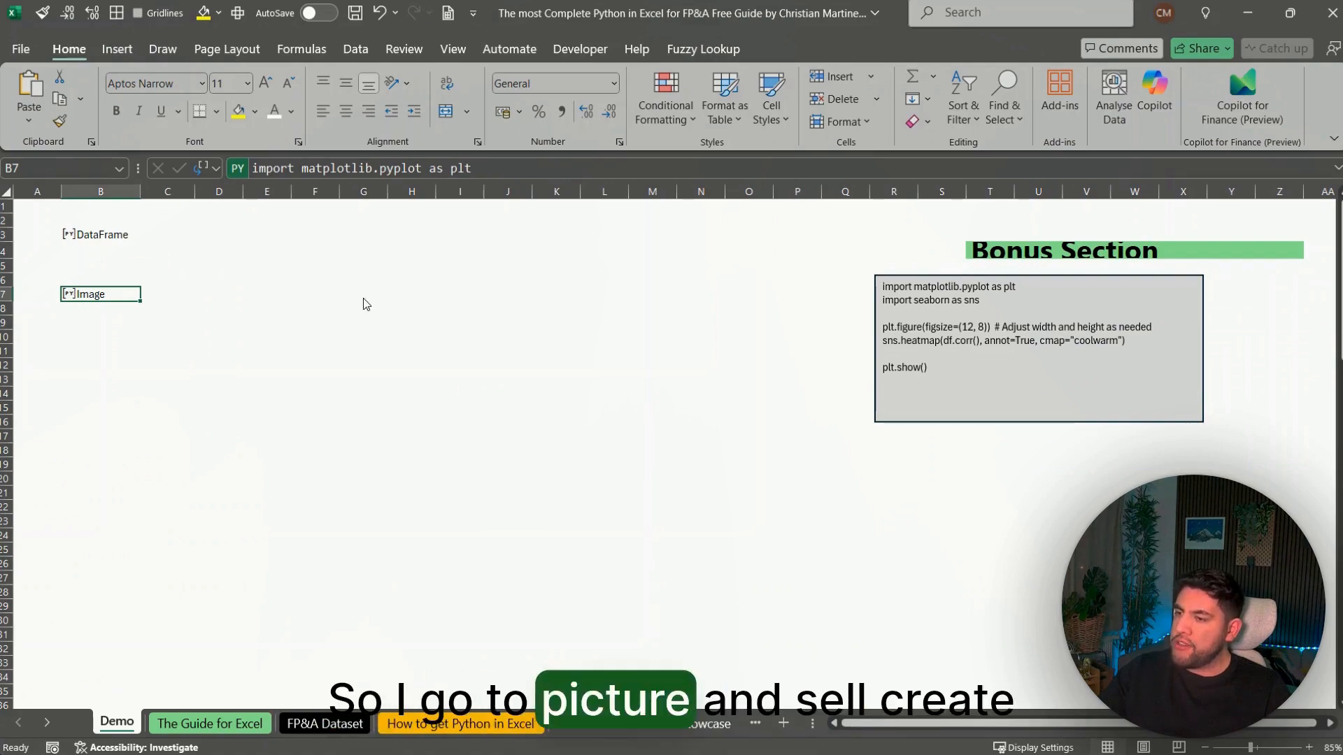
{"action": "key", "text": "ctrl+alt+shift+F5"}
{"action": "left_click_drag", "start_coordinate": [548, 343], "coordinate": [554, 328]}
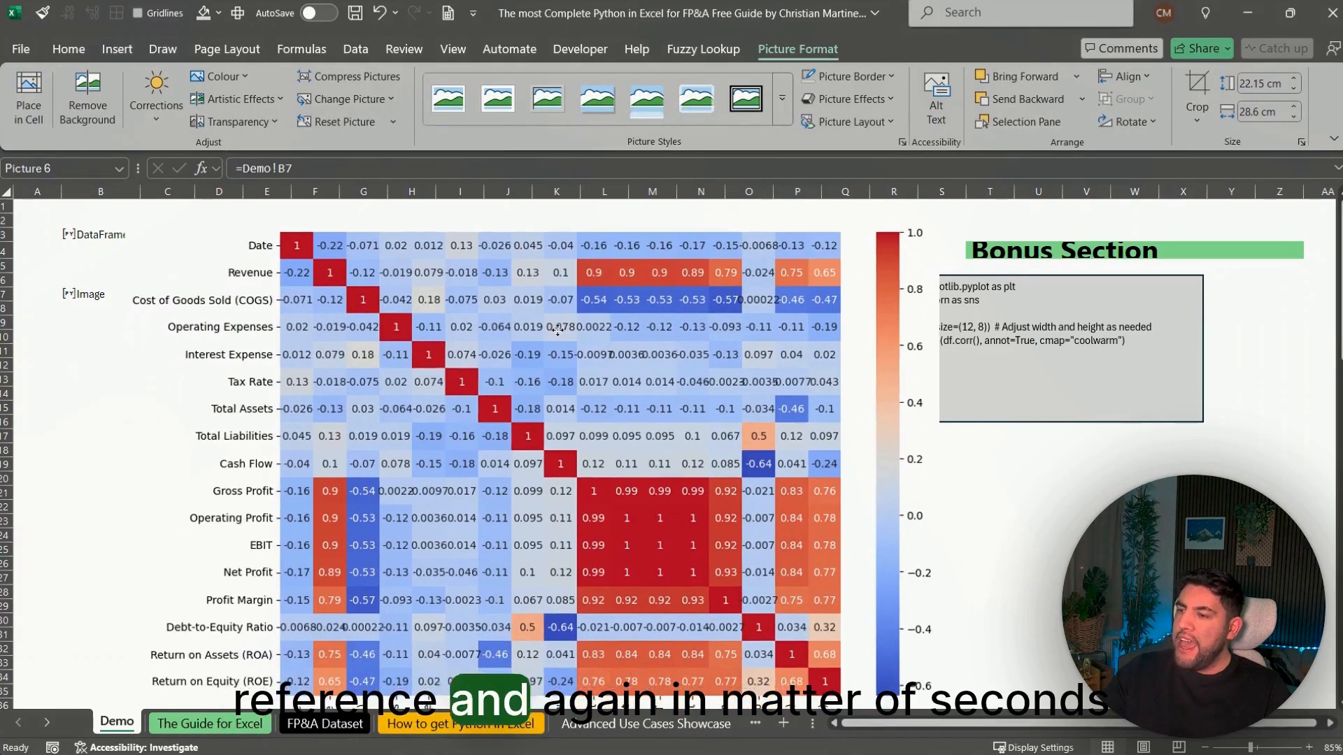
Inspect the correlation values in the heatmap picture up close, and delete the picture
{"action": "scroll", "coordinate": [491, 420], "scroll_direction": "up", "scroll_amount": 3, "text": "ctrl"}
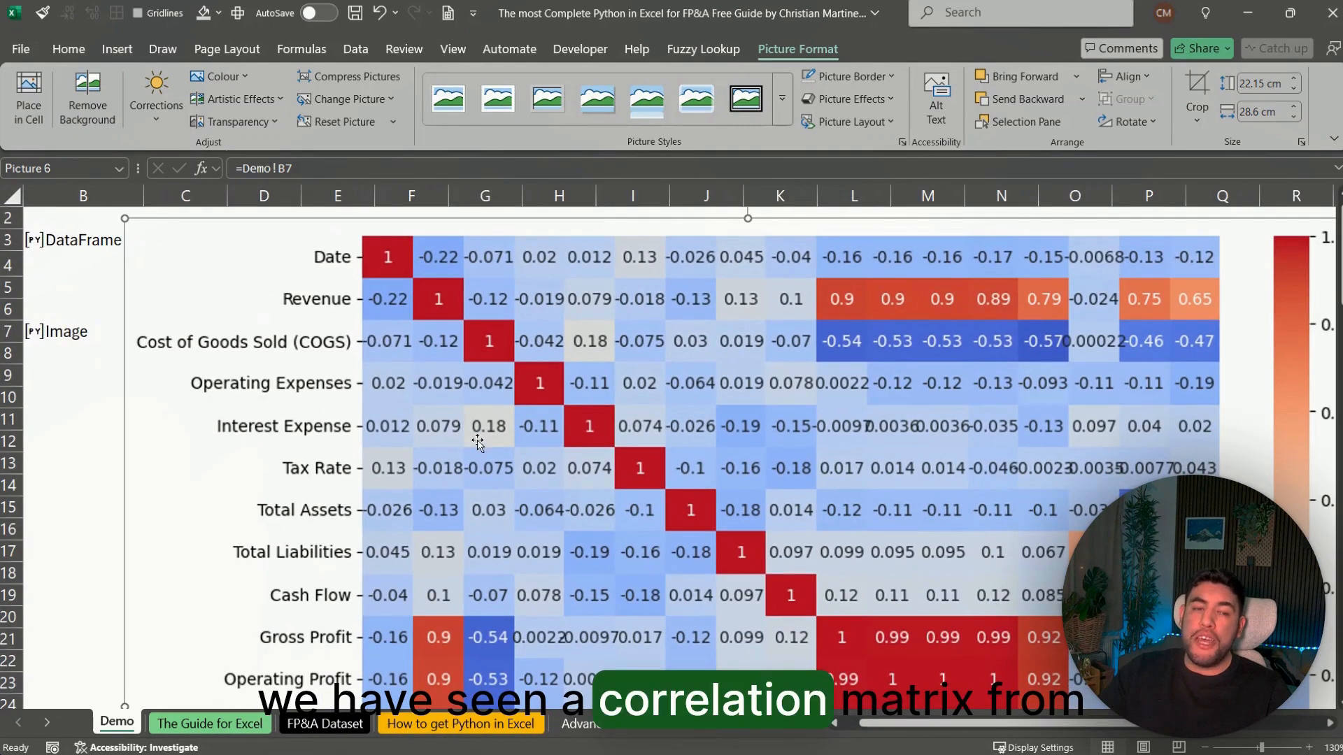
{"action": "scroll", "coordinate": [489, 430], "scroll_direction": "down", "scroll_amount": 2, "text": "ctrl"}
{"action": "scroll", "coordinate": [492, 431], "scroll_direction": "down", "scroll_amount": 1, "text": "ctrl"}
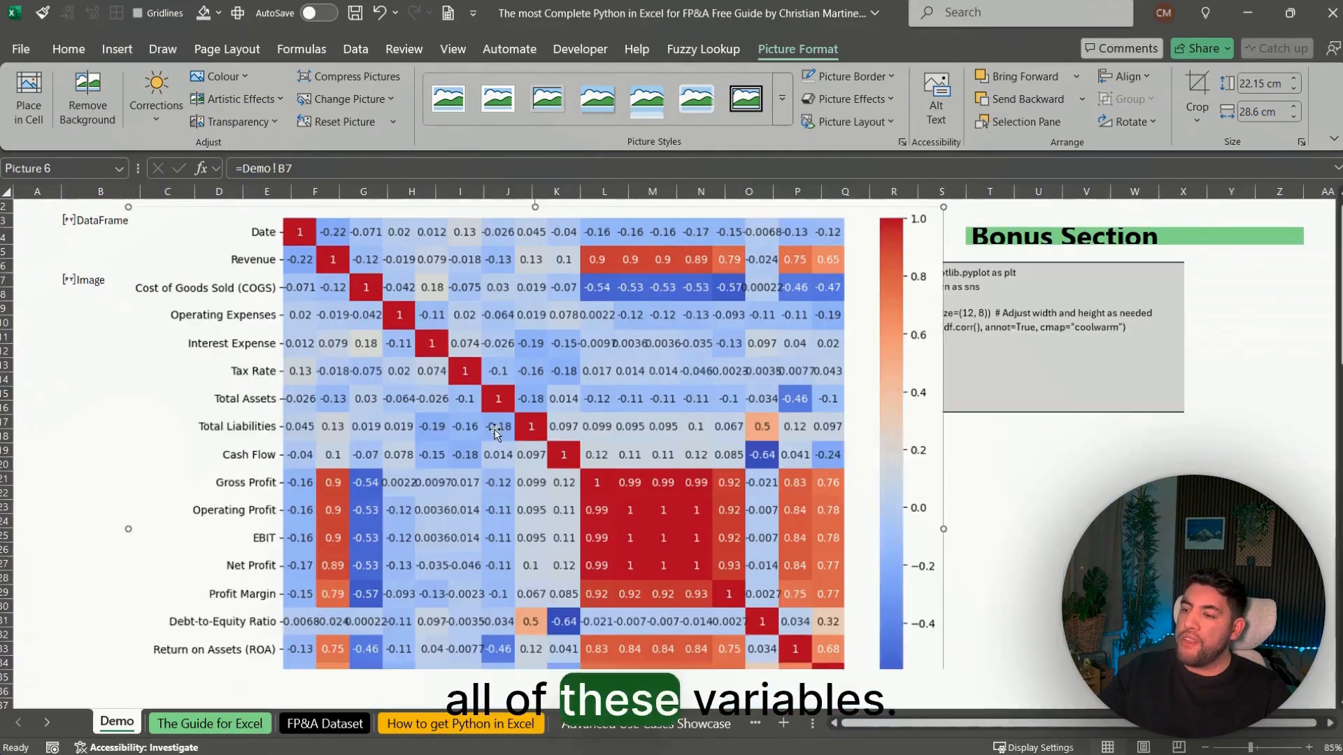
{"action": "key", "text": "Delete"}
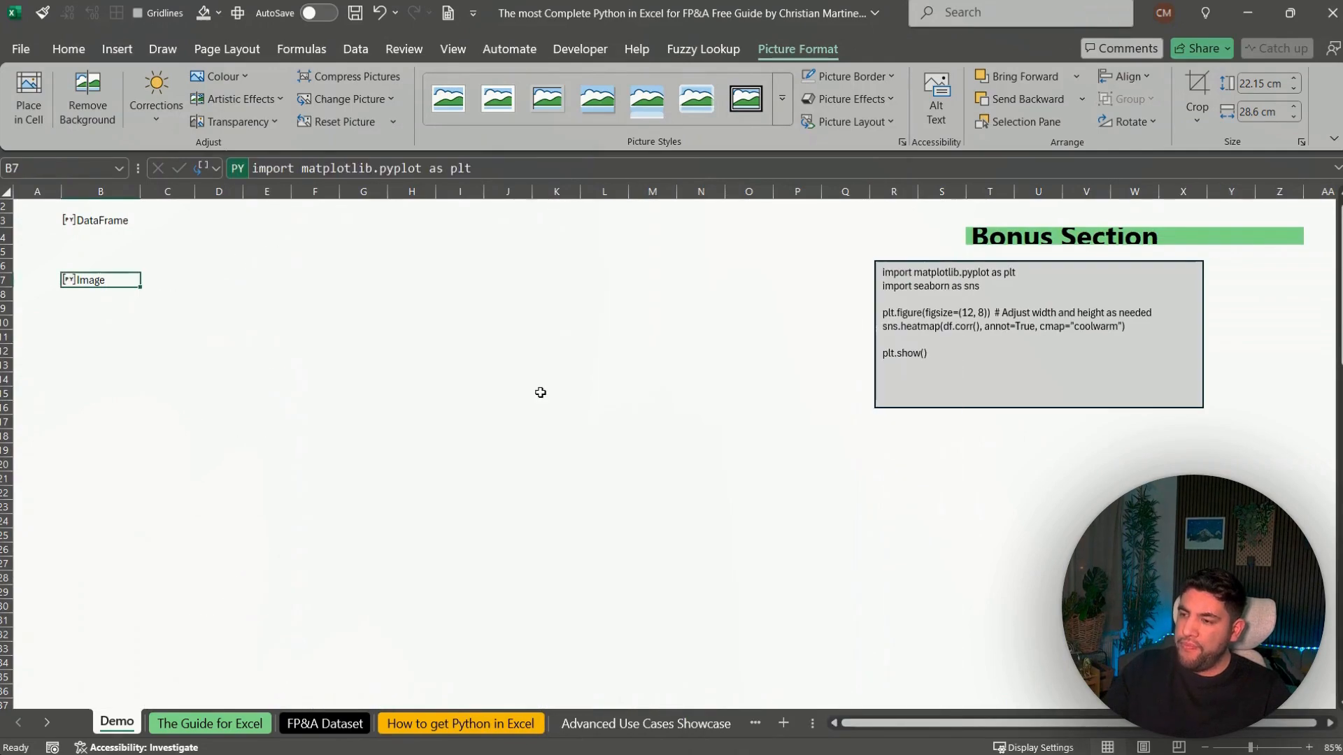
Copy the Scatter Plot syntax plt.scatter(df["Revenue"], df["Net Profit"]) from cell E83 of the guide's Data Visualization table
{"action": "key", "text": "ctrl+Page_Down"}
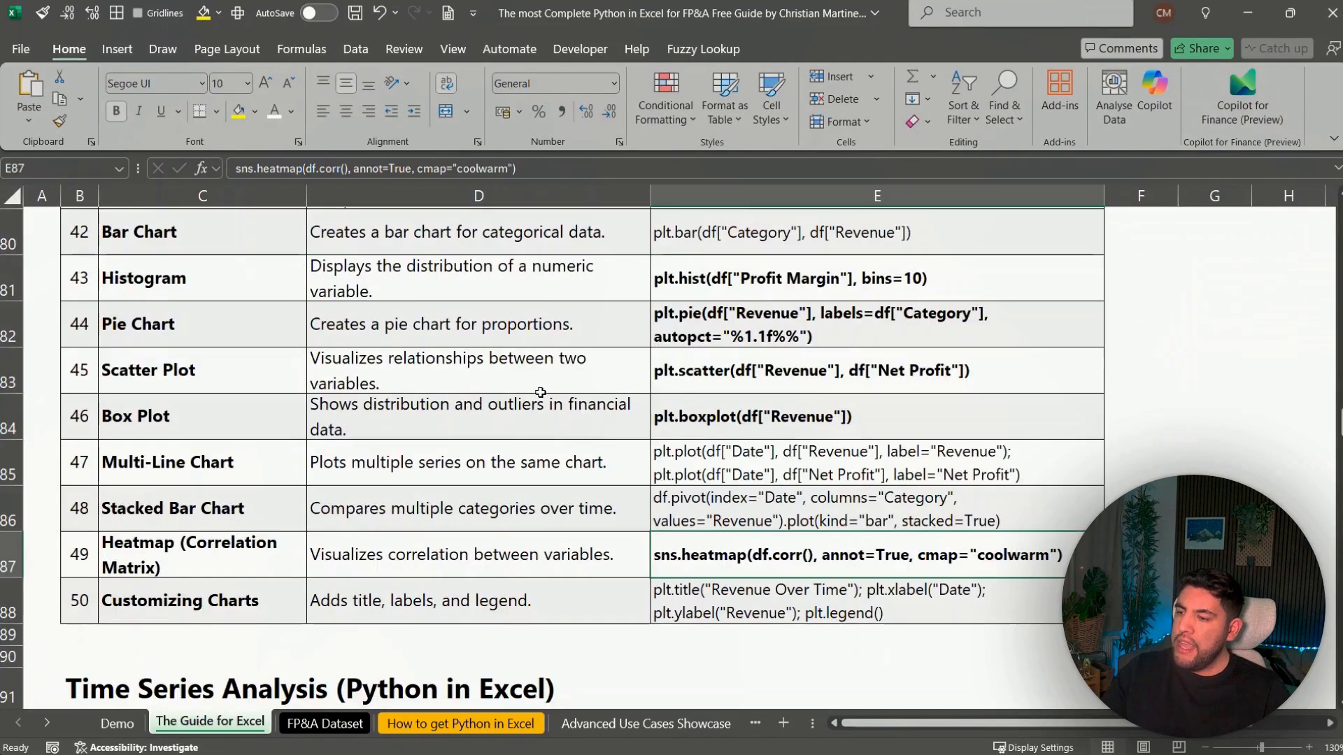
{"action": "scroll", "coordinate": [696, 408], "scroll_direction": "down", "scroll_amount": 1}
{"action": "scroll", "coordinate": [694, 410], "scroll_direction": "up", "scroll_amount": 2}
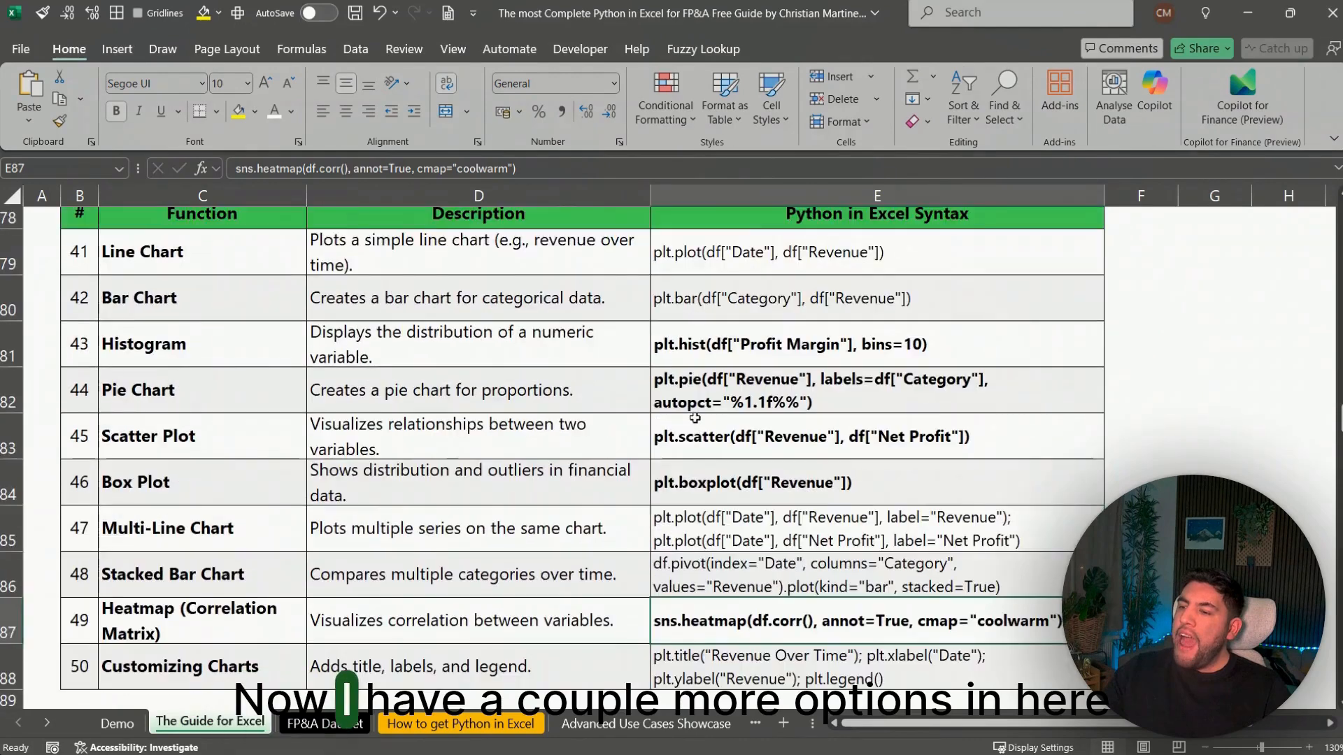
{"action": "scroll", "coordinate": [687, 439], "scroll_direction": "down", "scroll_amount": 1}
{"action": "scroll", "coordinate": [686, 445], "scroll_direction": "up", "scroll_amount": 2}
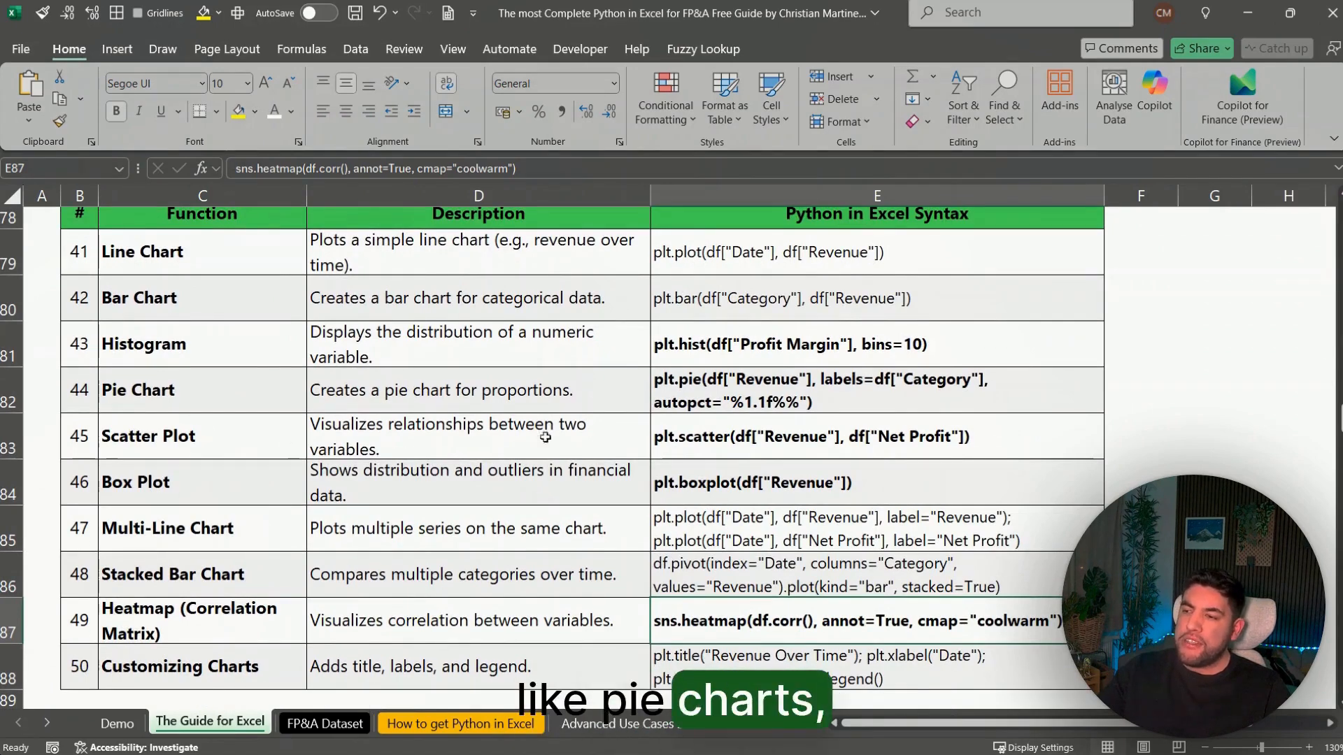
{"action": "left_click", "coordinate": [735, 438]}
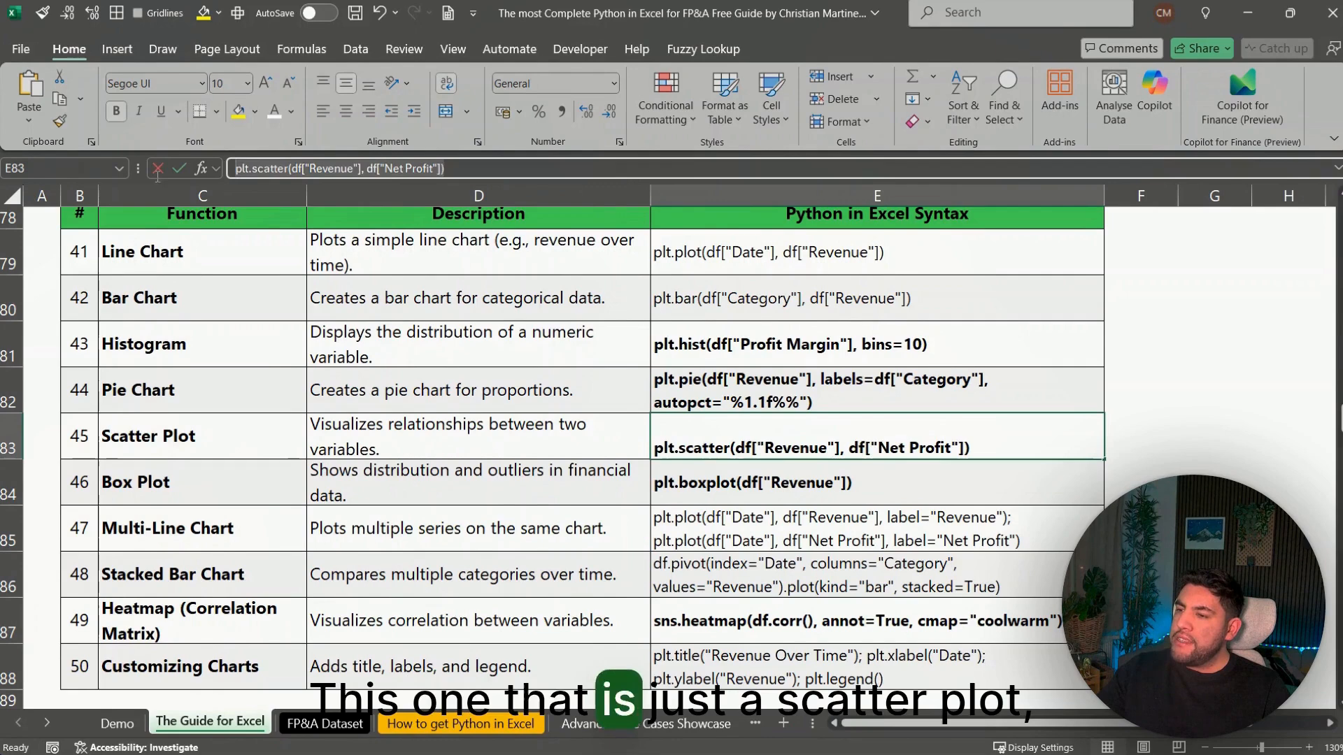
{"action": "key", "text": "Down"}
Replace the contents of Demo cell B7 with the Python formula plt.scatter(df["Revenue"], df["Net Profit"]) and run it
{"action": "key", "text": "ctrl+Page_Up"}
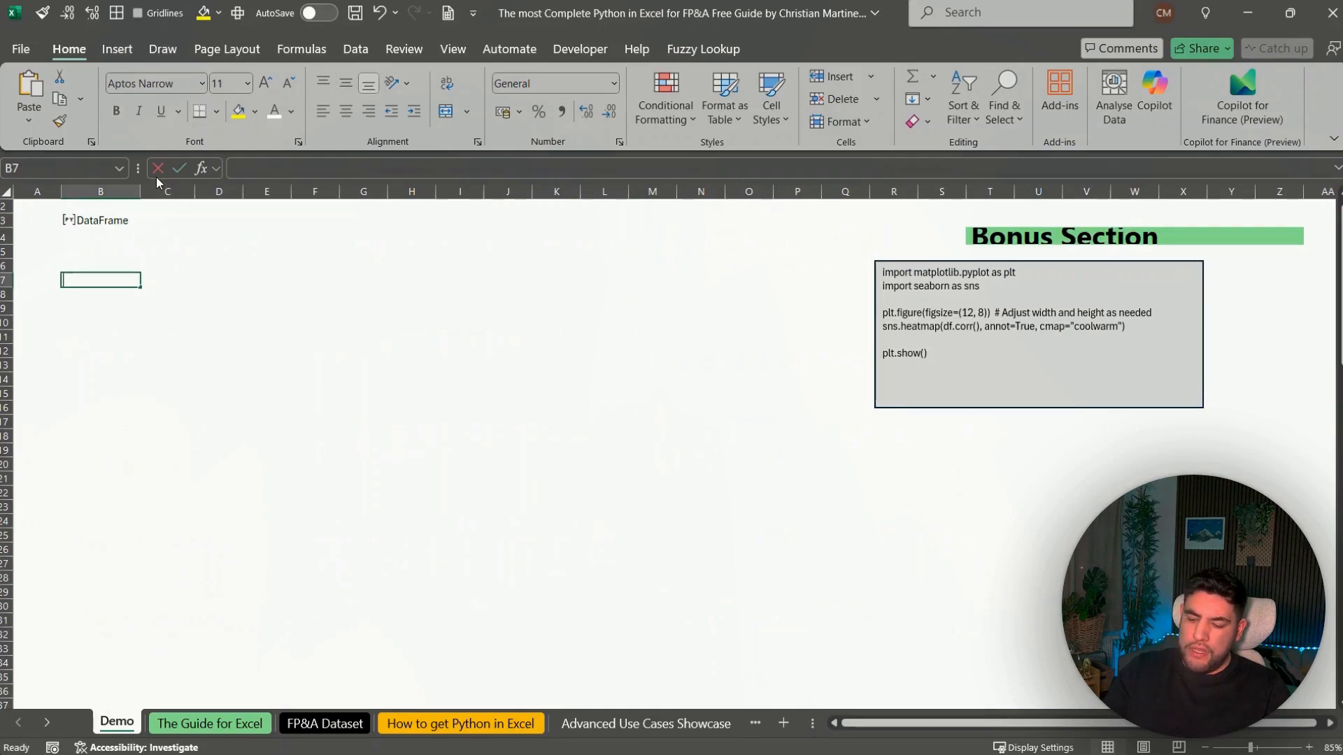
{"action": "type", "text": "="}
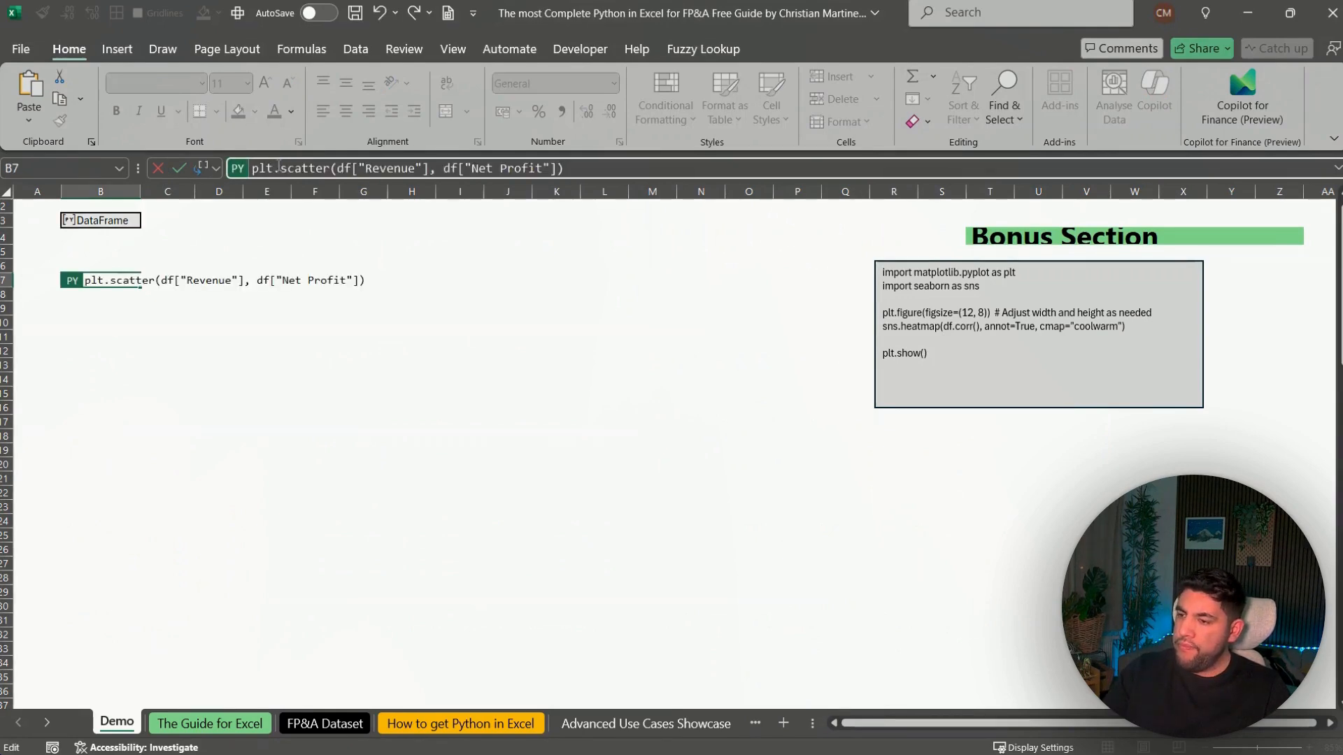
{"action": "key", "text": "ctrl+Return"}
{"action": "scroll", "coordinate": [255, 273], "scroll_direction": "up", "scroll_amount": 2, "text": "ctrl"}
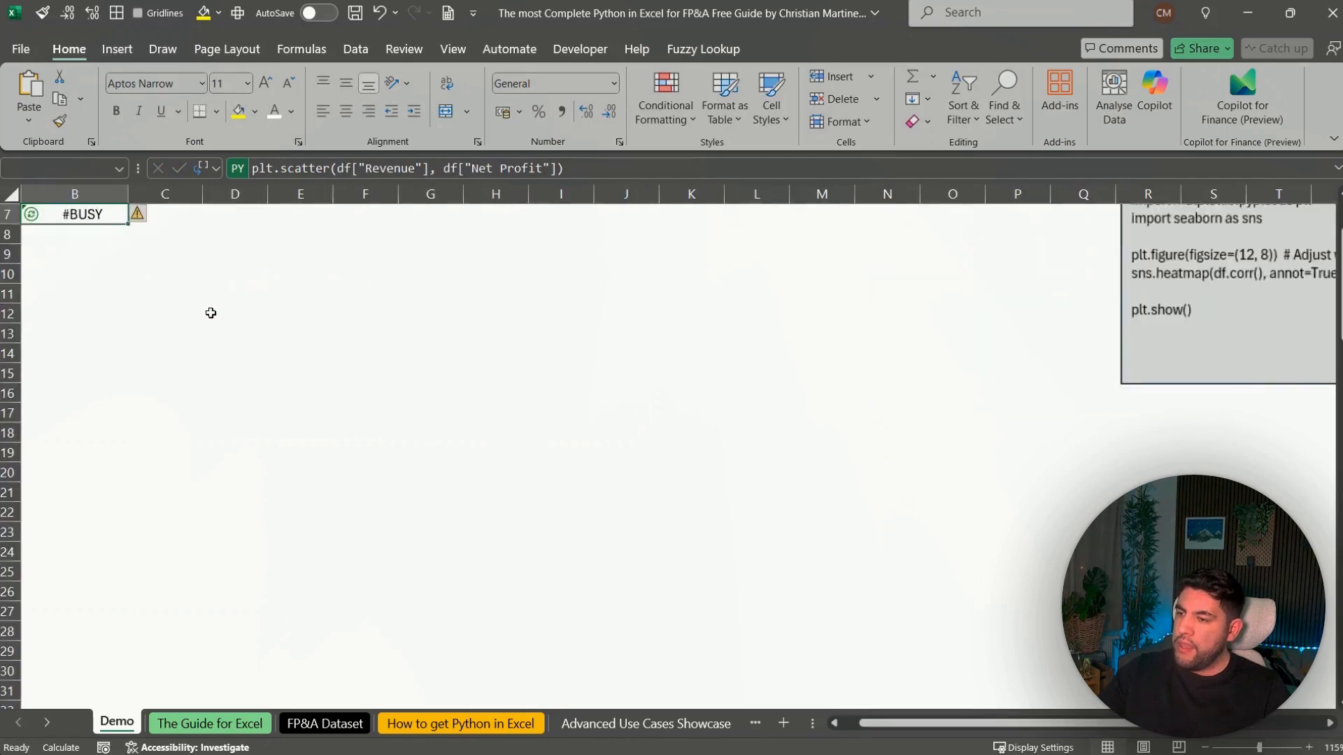
{"action": "left_click", "coordinate": [500, 257]}
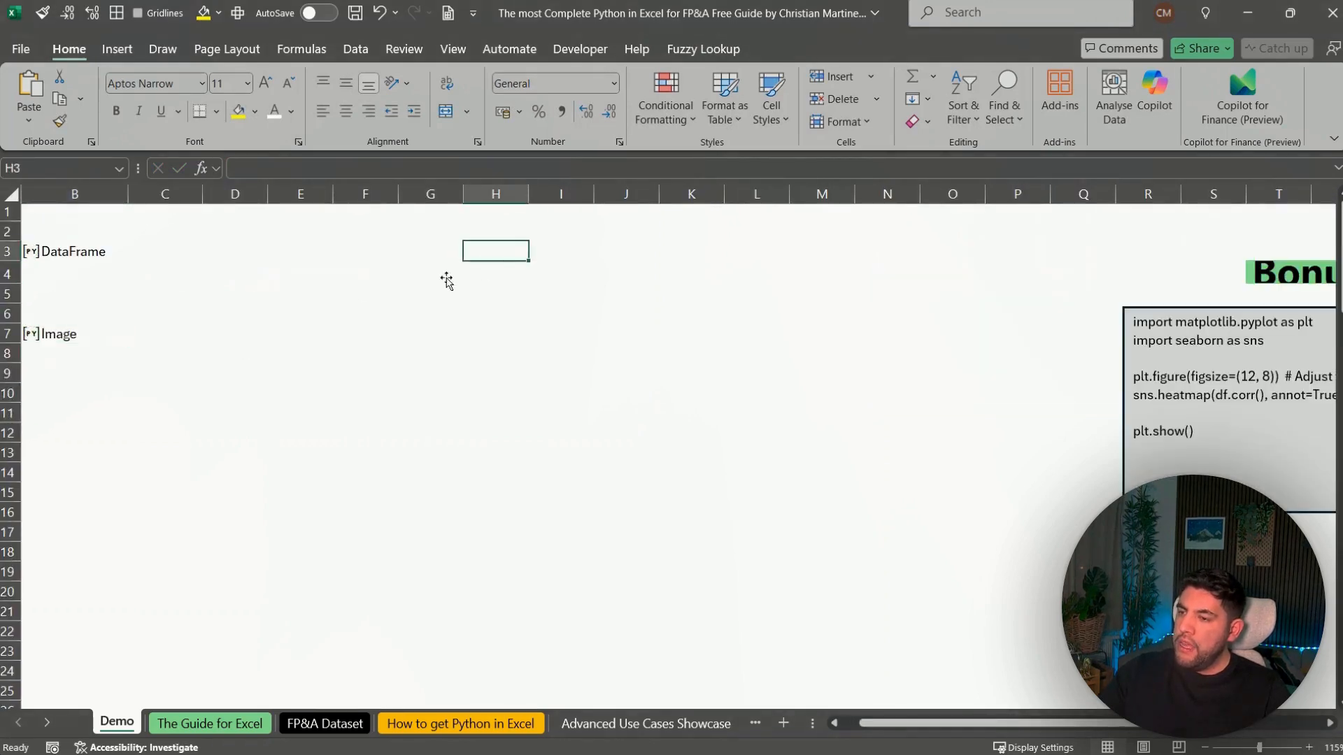
Create a floating picture reference of the scatter plot in Demo cell B7 and place it beside the Python cells
{"action": "left_click", "coordinate": [204, 392]}
{"action": "key", "text": "ctrl+Home"}
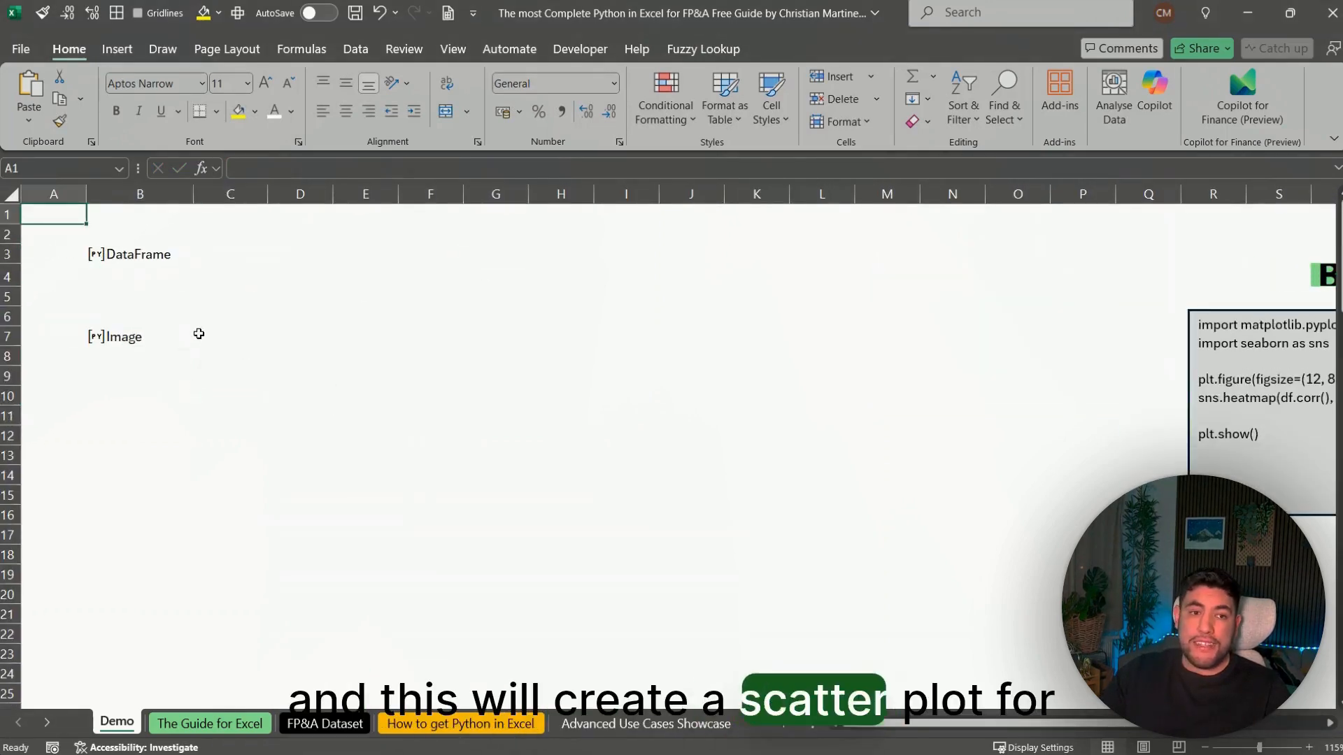
{"action": "left_click", "coordinate": [116, 331]}
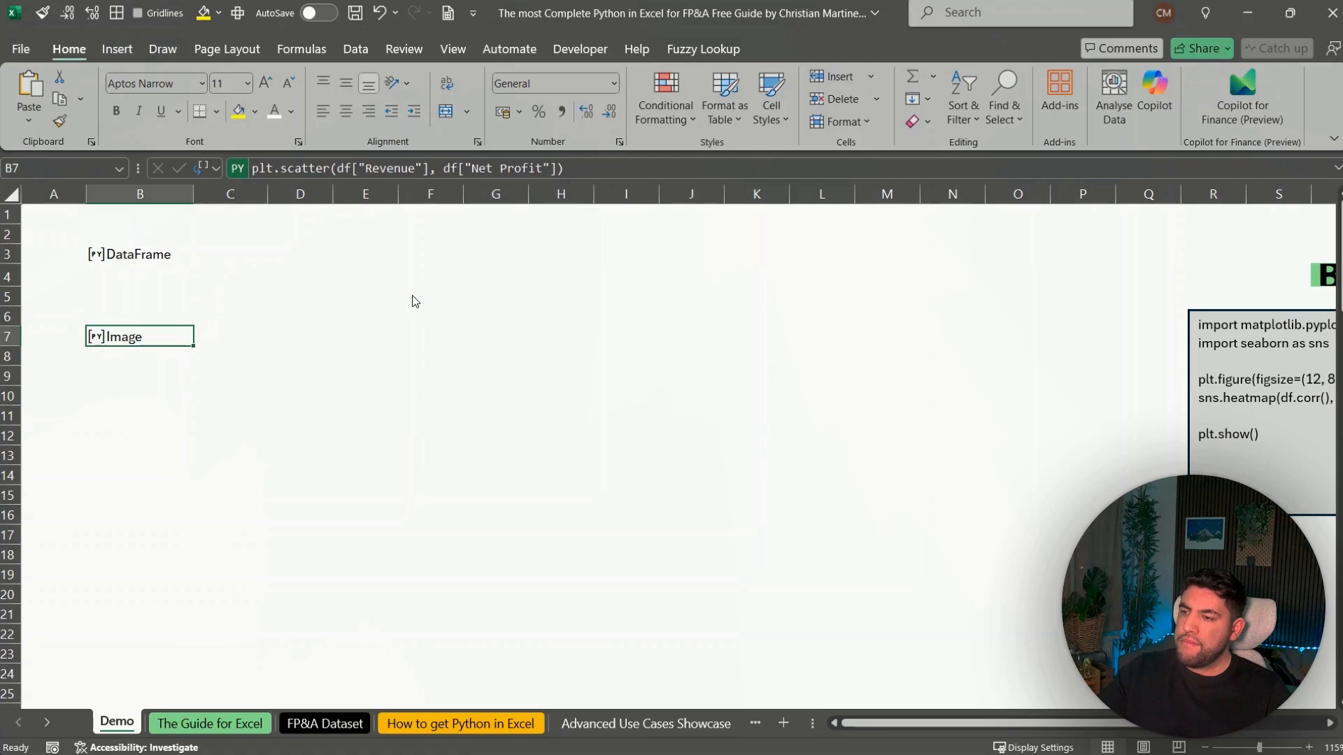
{"action": "key", "text": "ctrl+alt+shift+c"}
{"action": "left_click_drag", "start_coordinate": [520, 419], "coordinate": [693, 327]}
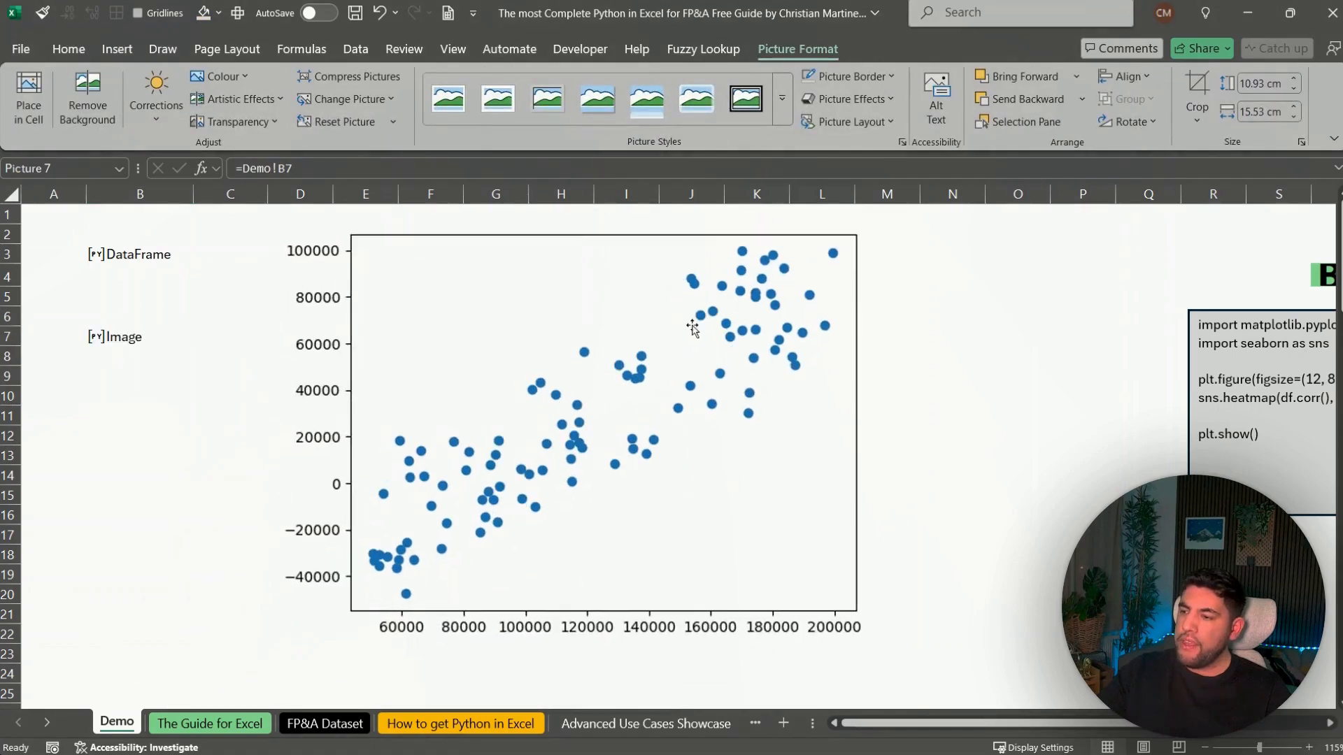
Delete the floating scatter plot picture and clear the Python formula from cell B7
{"action": "key", "text": "Delete"}
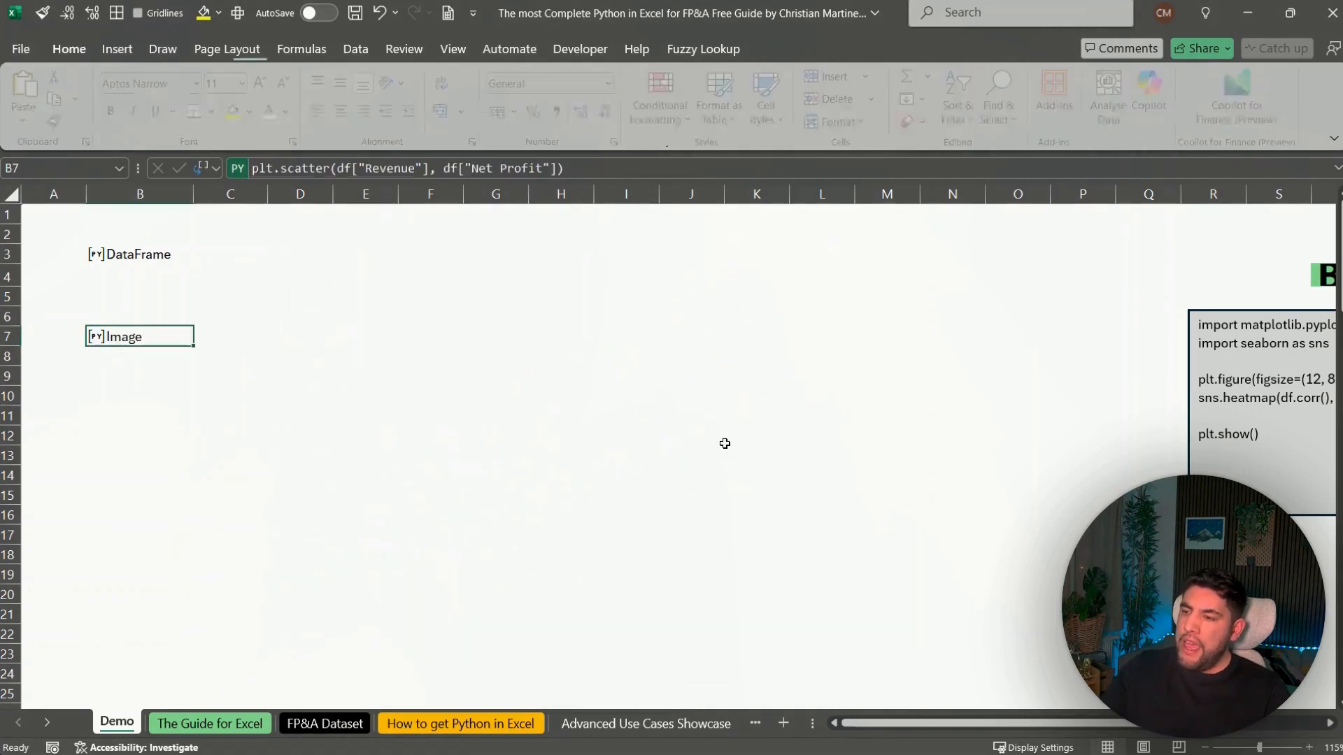
{"action": "key", "text": "Delete"}
Look through the guide's function tables from Data Visualization to Advanced Data Analysis
{"action": "key", "text": "ctrl+Page_Down"}
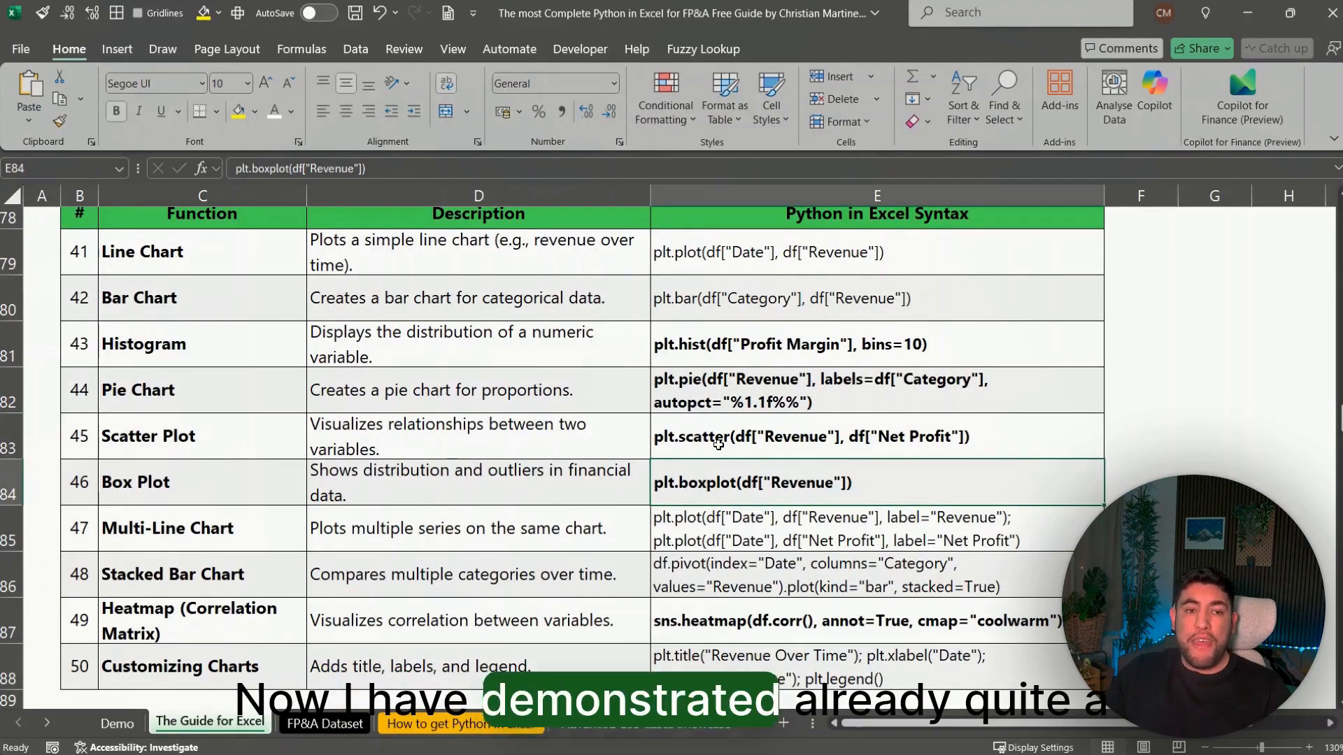
{"action": "scroll", "coordinate": [725, 370], "scroll_direction": "down", "scroll_amount": 1}
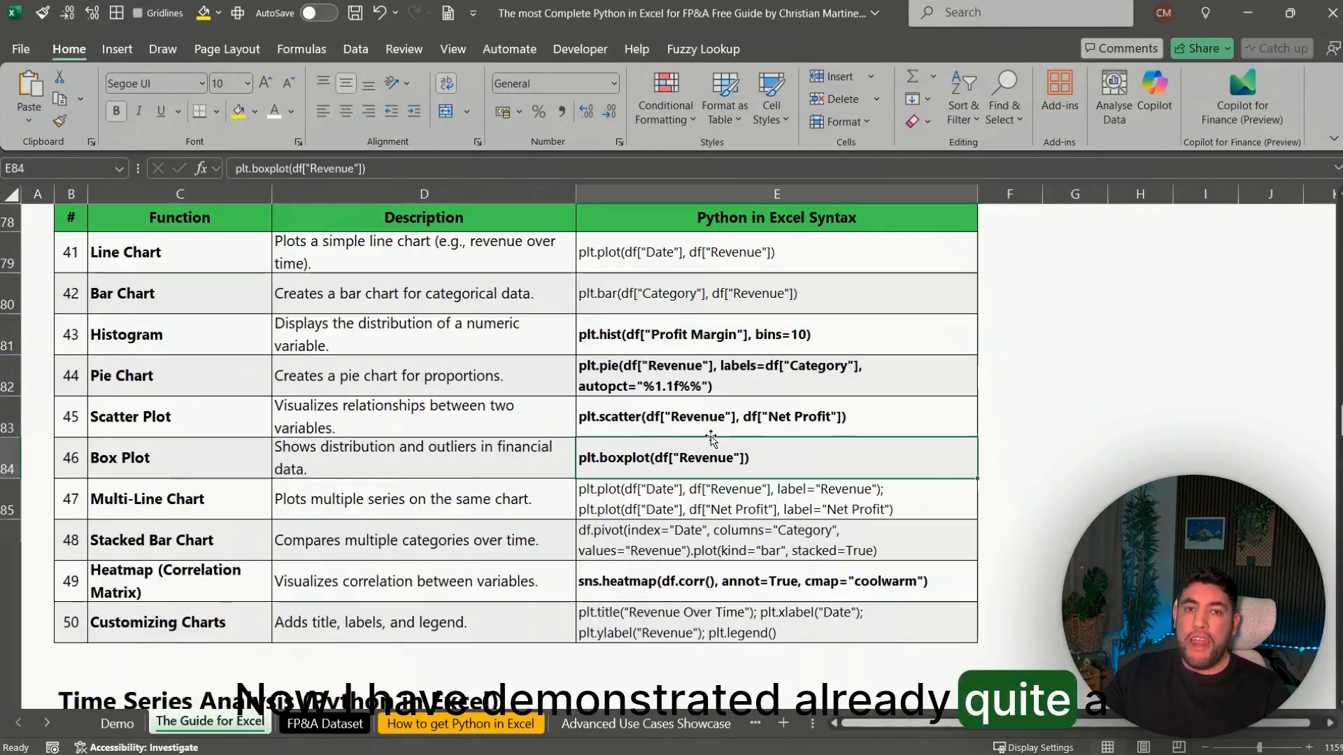
{"action": "scroll", "coordinate": [728, 424], "scroll_direction": "down", "scroll_amount": 2}
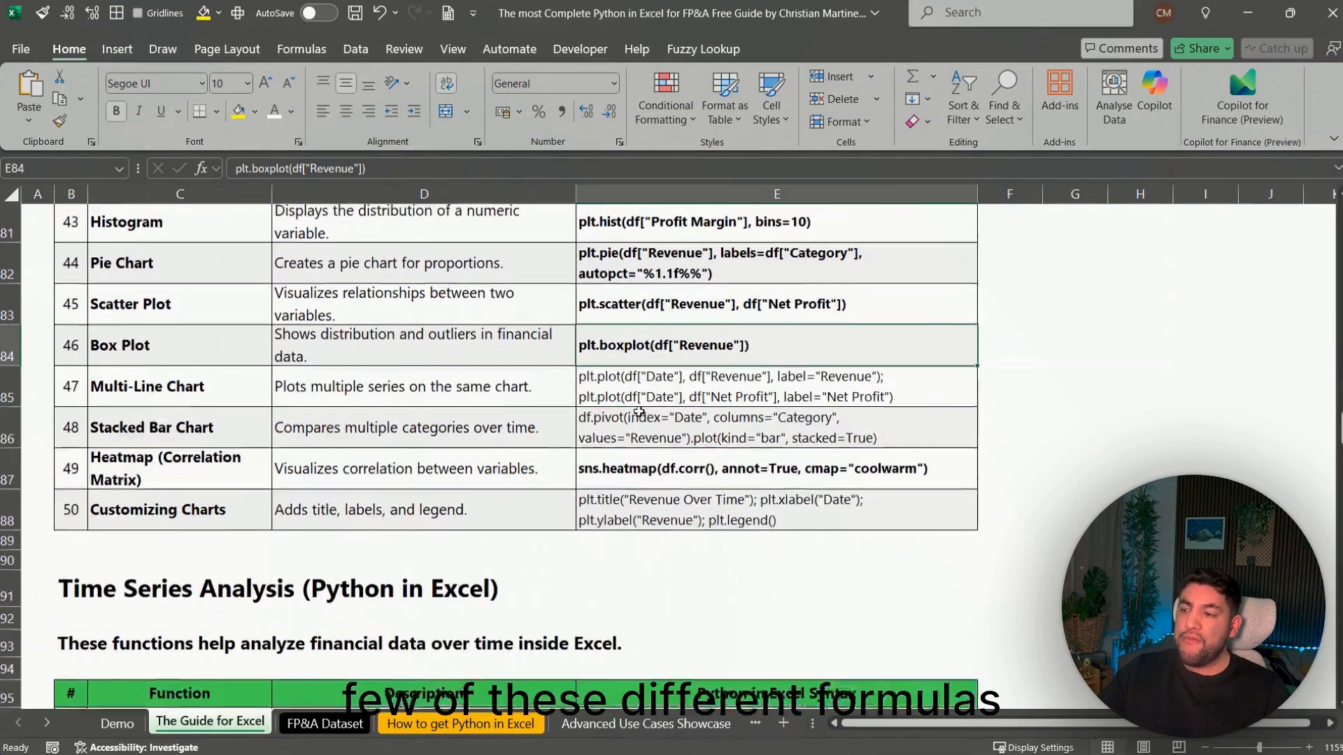
{"action": "scroll", "coordinate": [641, 409], "scroll_direction": "down", "scroll_amount": 3}
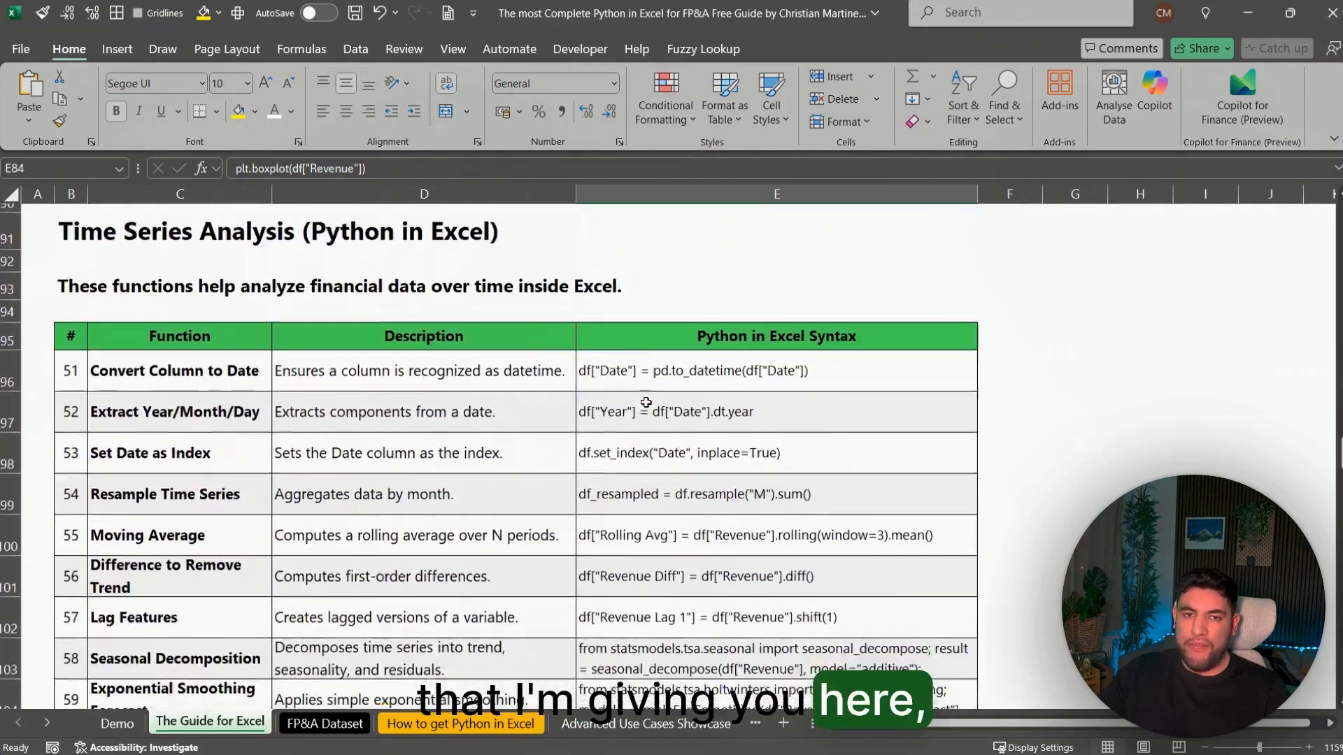
{"action": "scroll", "coordinate": [646, 402], "scroll_direction": "down", "scroll_amount": 3}
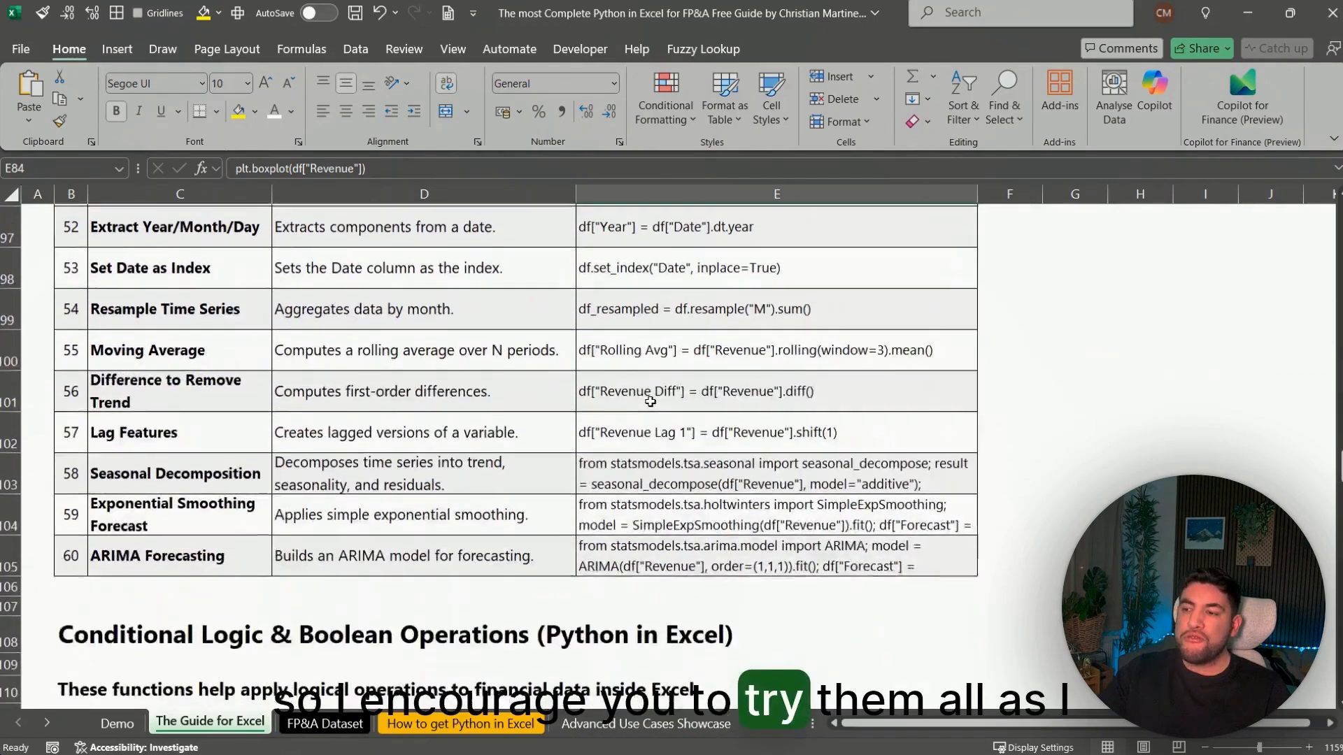
{"action": "scroll", "coordinate": [649, 401], "scroll_direction": "down", "scroll_amount": 5}
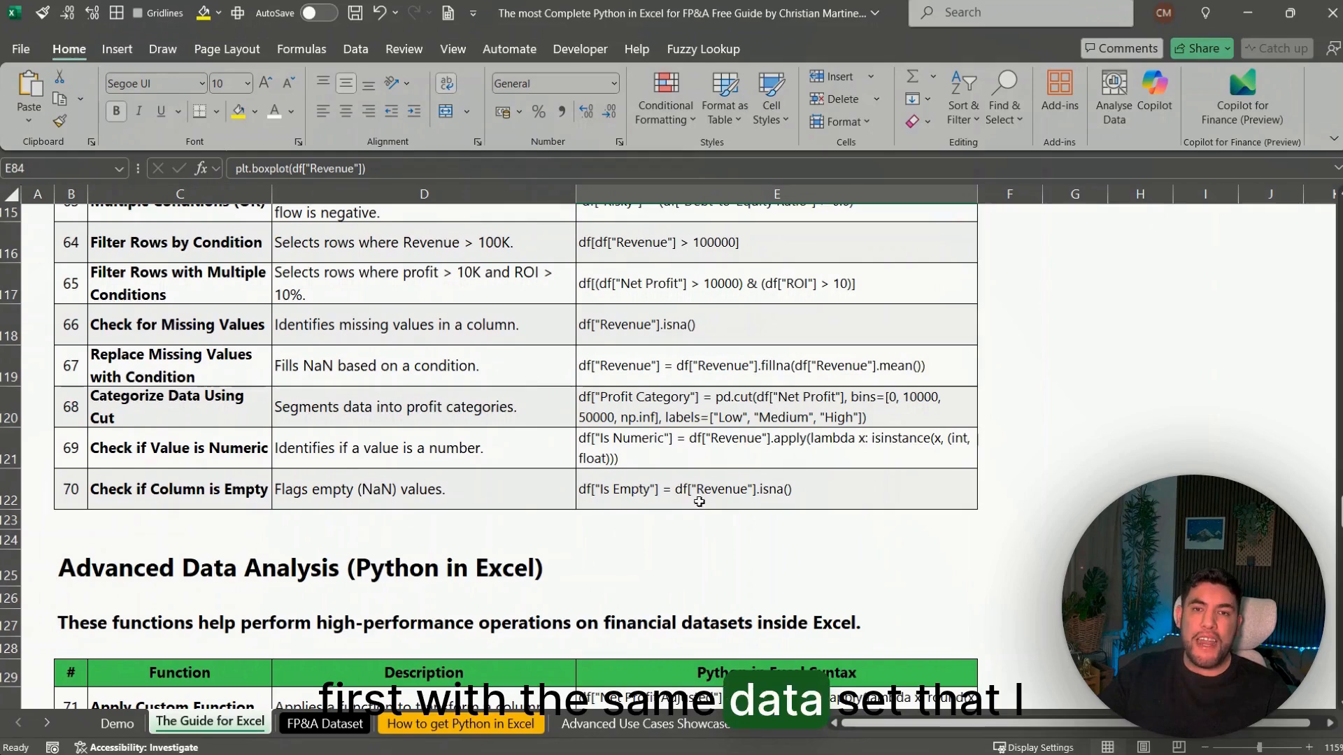
{"action": "scroll", "coordinate": [639, 389], "scroll_direction": "down", "scroll_amount": 6}
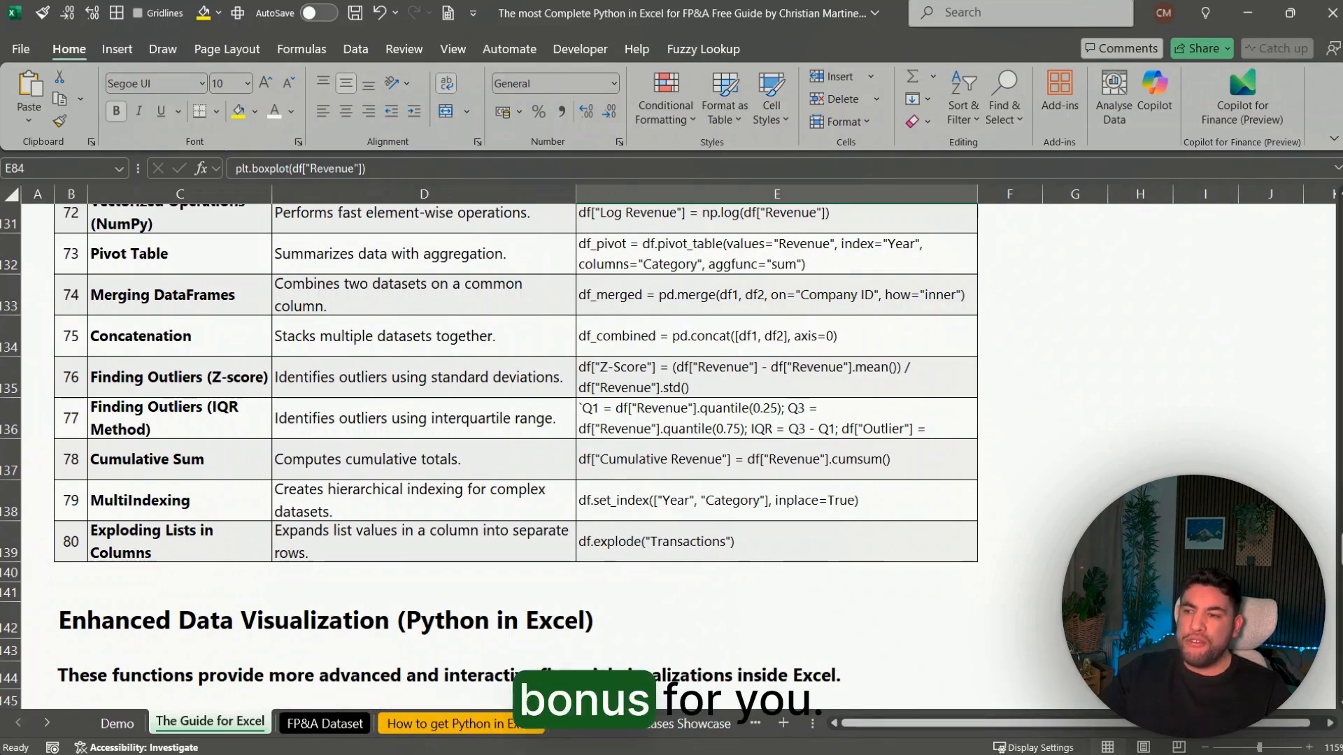
Open the Advanced Use Cases Showcase sheet and examine the Monthly Financial Distribution: Actuals vs Forecast box plot up close
{"action": "left_click", "coordinate": [343, 727]}
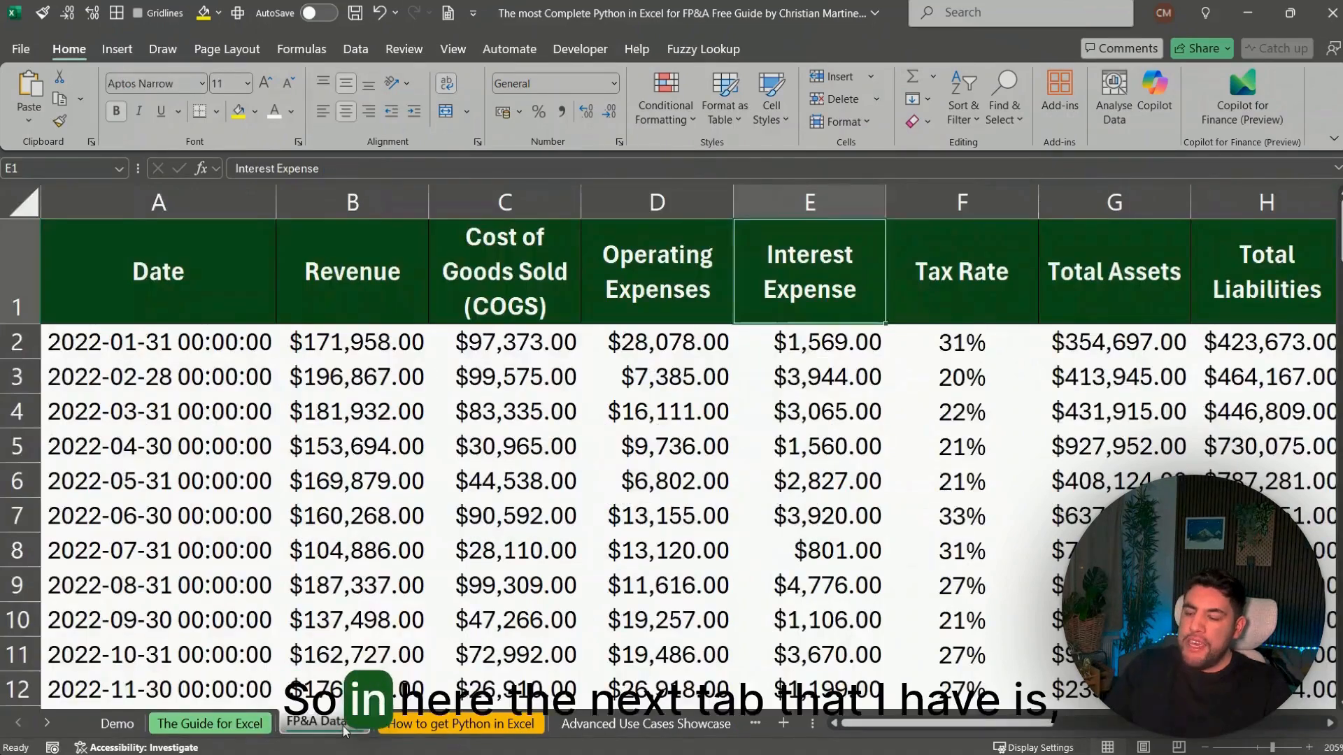
{"action": "key", "text": "ctrl+Page_Down"}
{"action": "key", "text": "ctrl+Page_Down"}
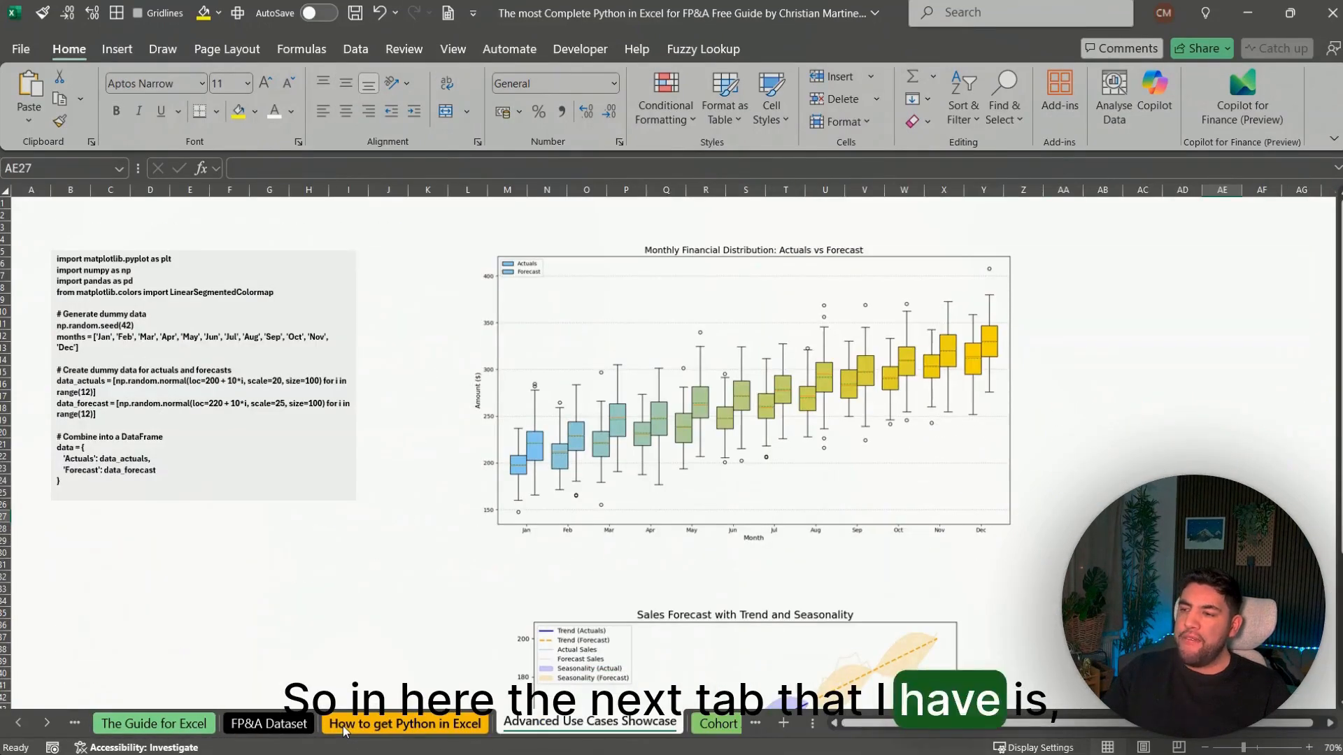
{"action": "scroll", "coordinate": [421, 331], "scroll_direction": "up", "scroll_amount": 1}
{"action": "scroll", "coordinate": [607, 390], "scroll_direction": "up", "scroll_amount": 2}
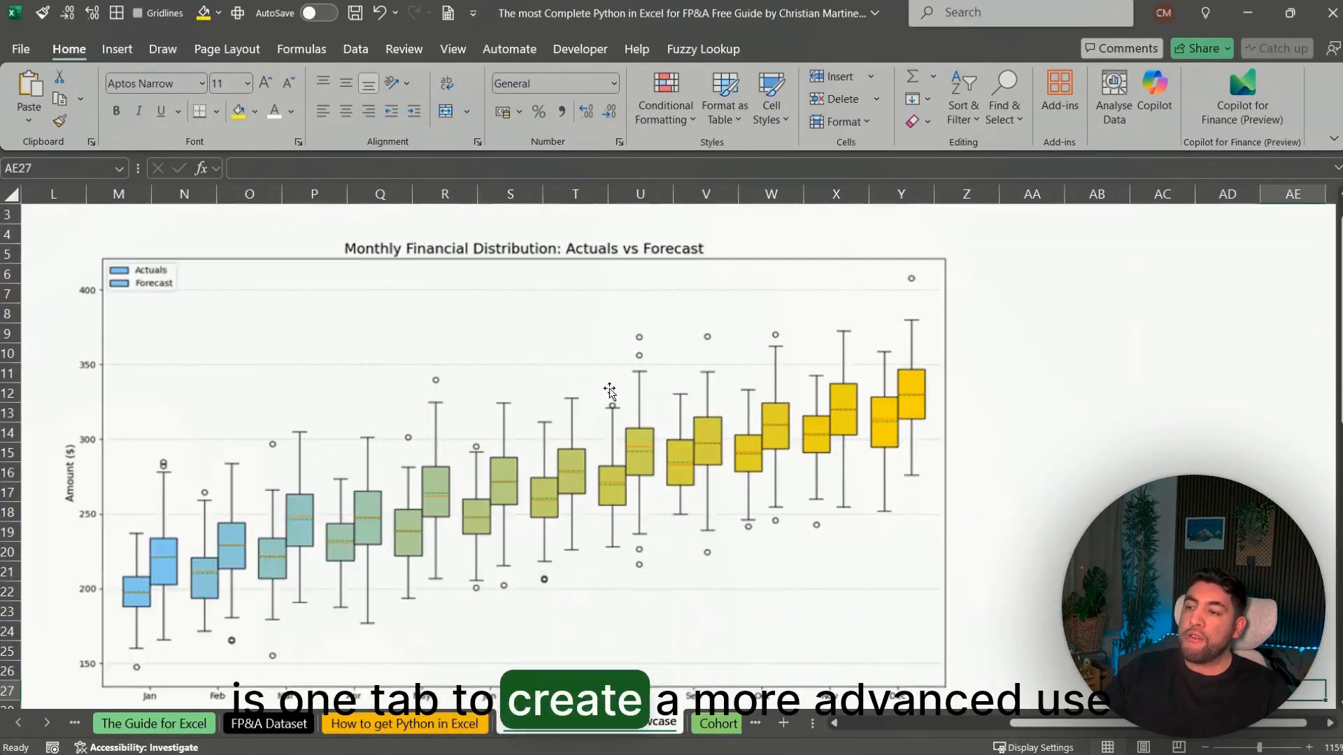
{"action": "left_click", "coordinate": [619, 374]}
{"action": "scroll", "coordinate": [621, 368], "scroll_direction": "down", "scroll_amount": 1}
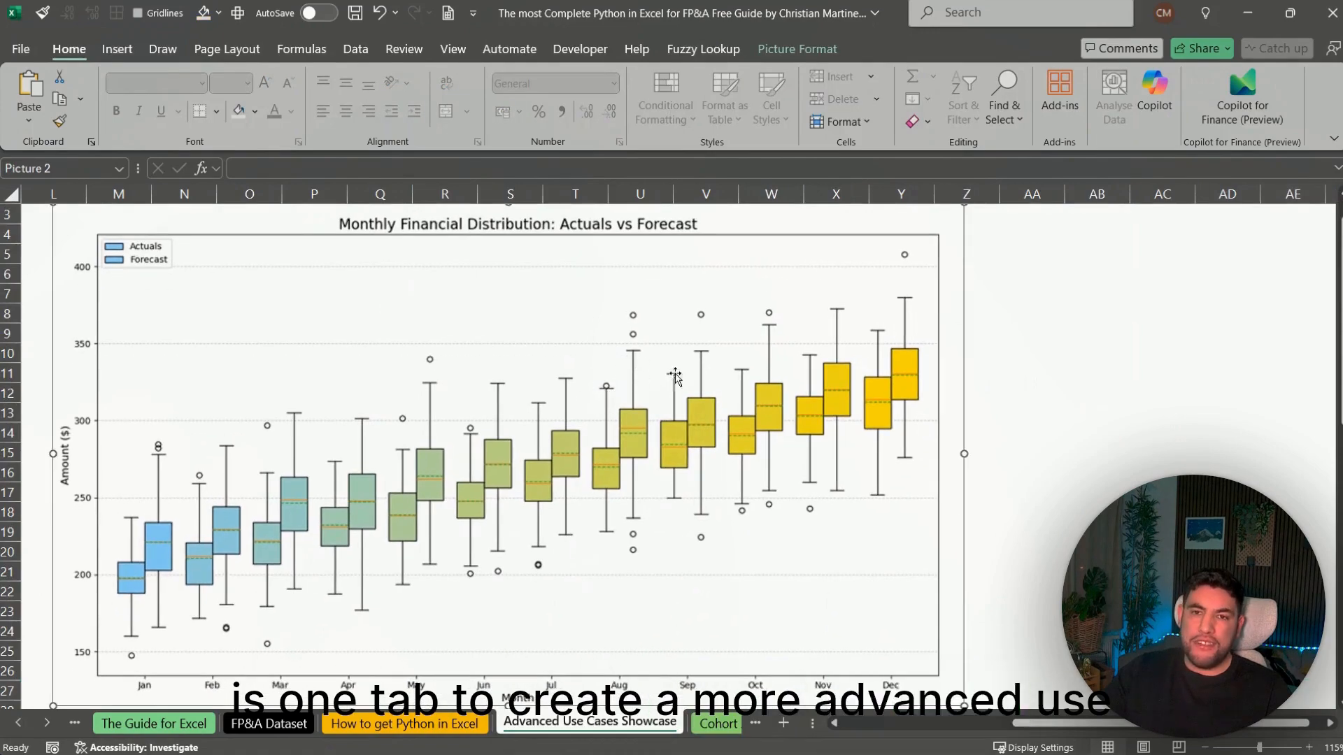
{"action": "left_click_drag", "start_coordinate": [633, 381], "coordinate": [639, 386]}
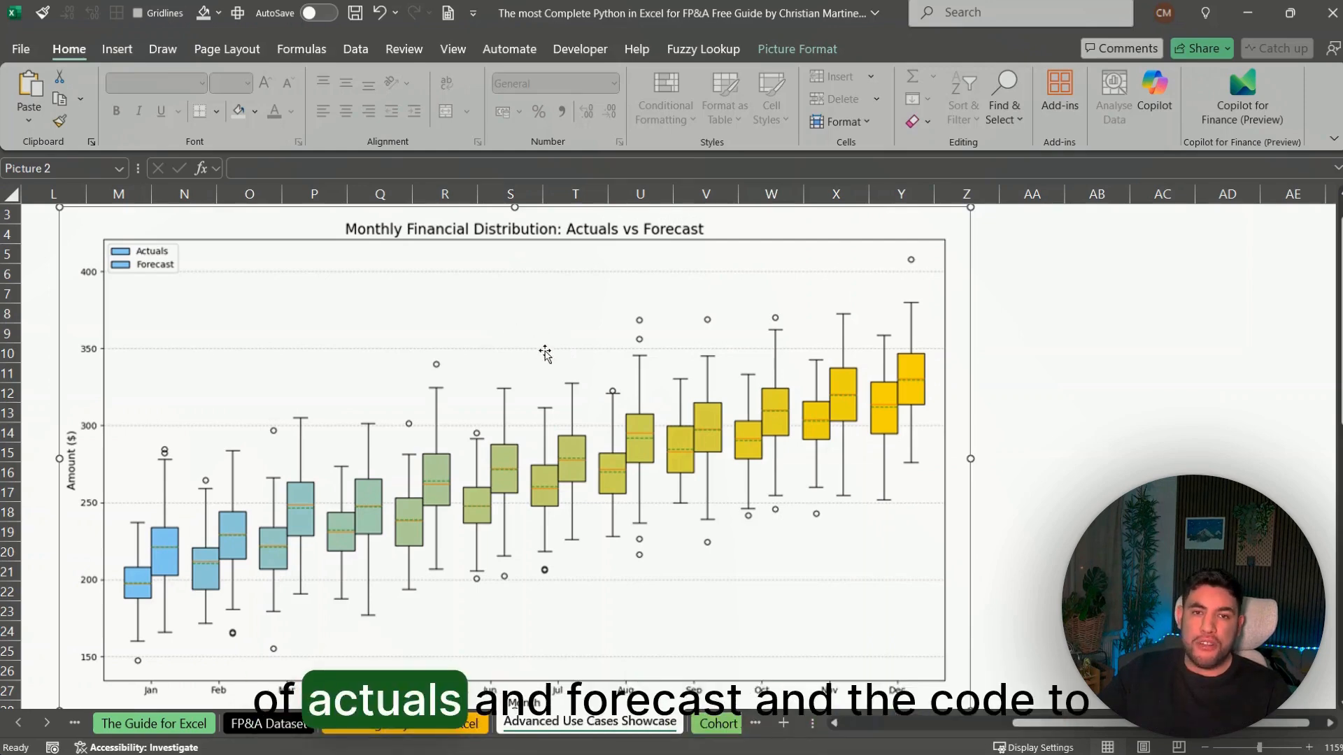
{"action": "scroll", "coordinate": [545, 354], "scroll_direction": "down", "scroll_amount": 1}
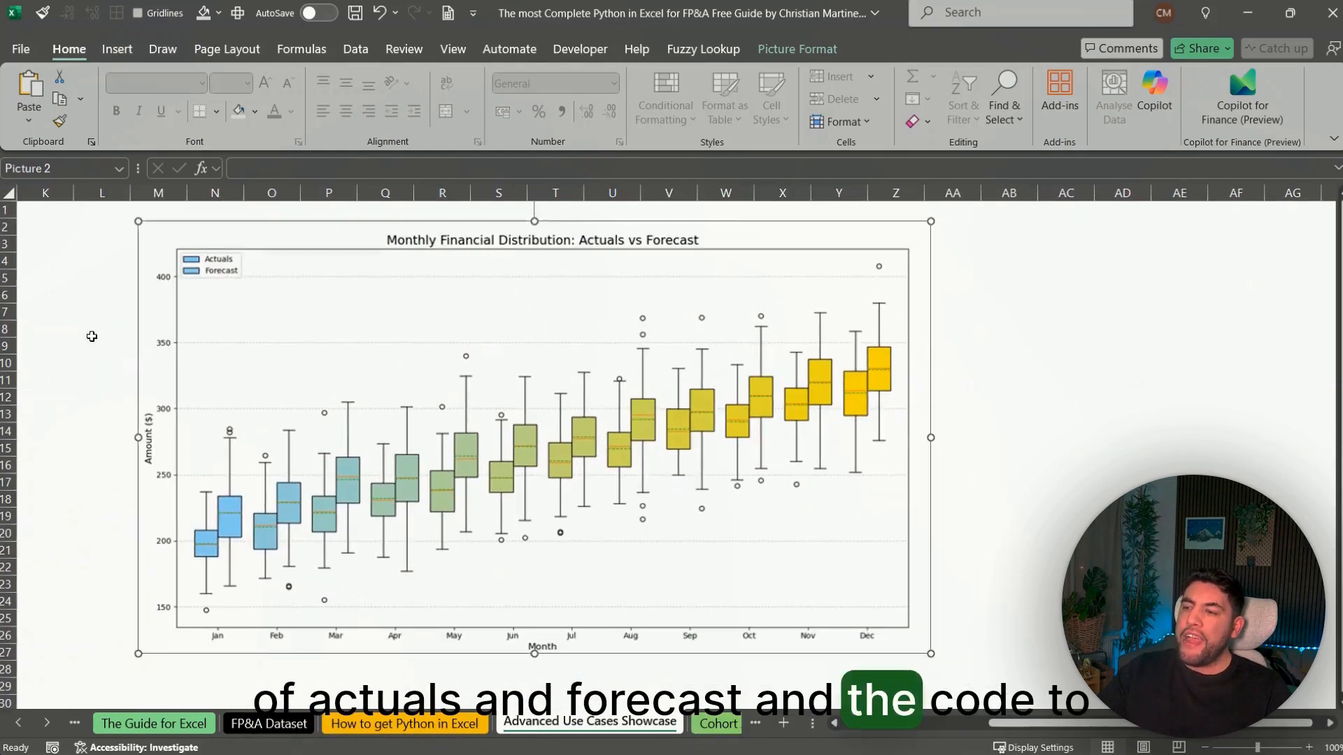
Copy the full matplotlib code from the text box beside the Actuals vs Forecast box plot
{"action": "left_click", "coordinate": [61, 311]}
{"action": "key", "text": "ctrl+Home"}
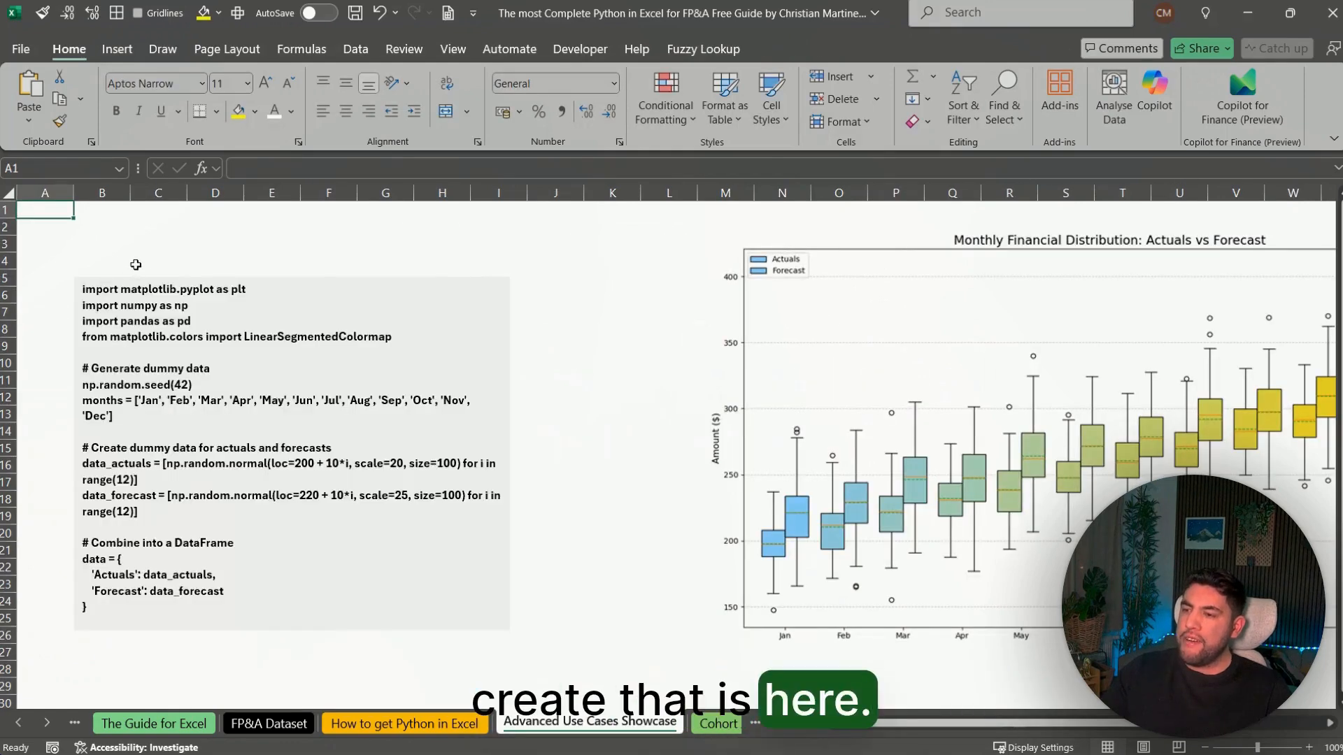
{"action": "left_click", "coordinate": [151, 289]}
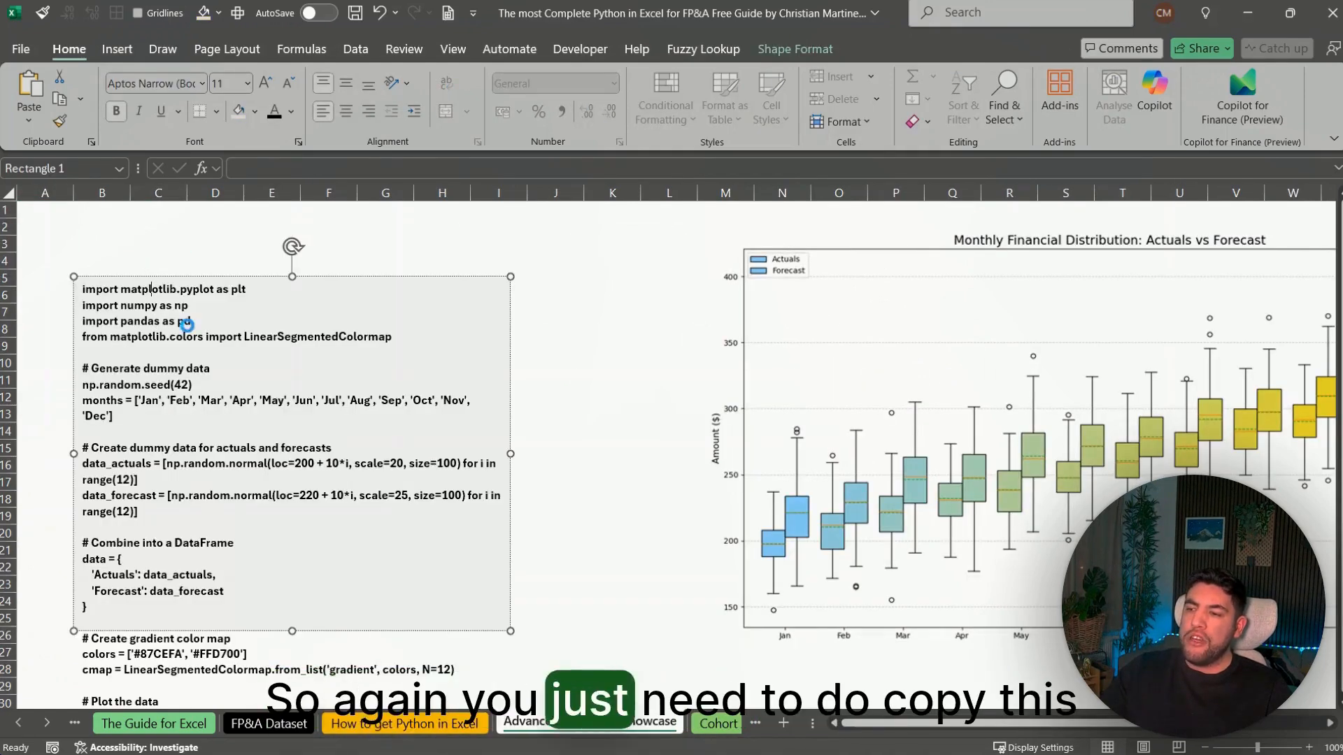
{"action": "key", "text": "ctrl+a"}
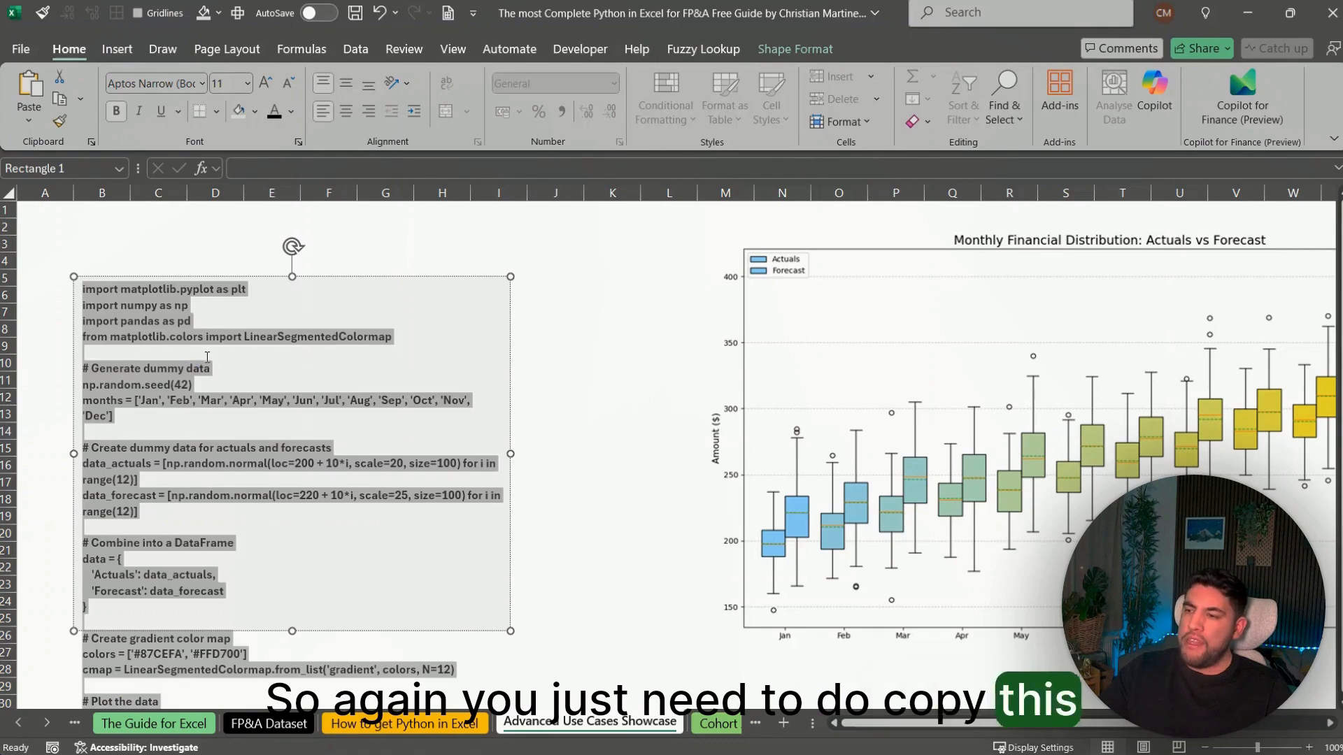
{"action": "left_click", "coordinate": [583, 328]}
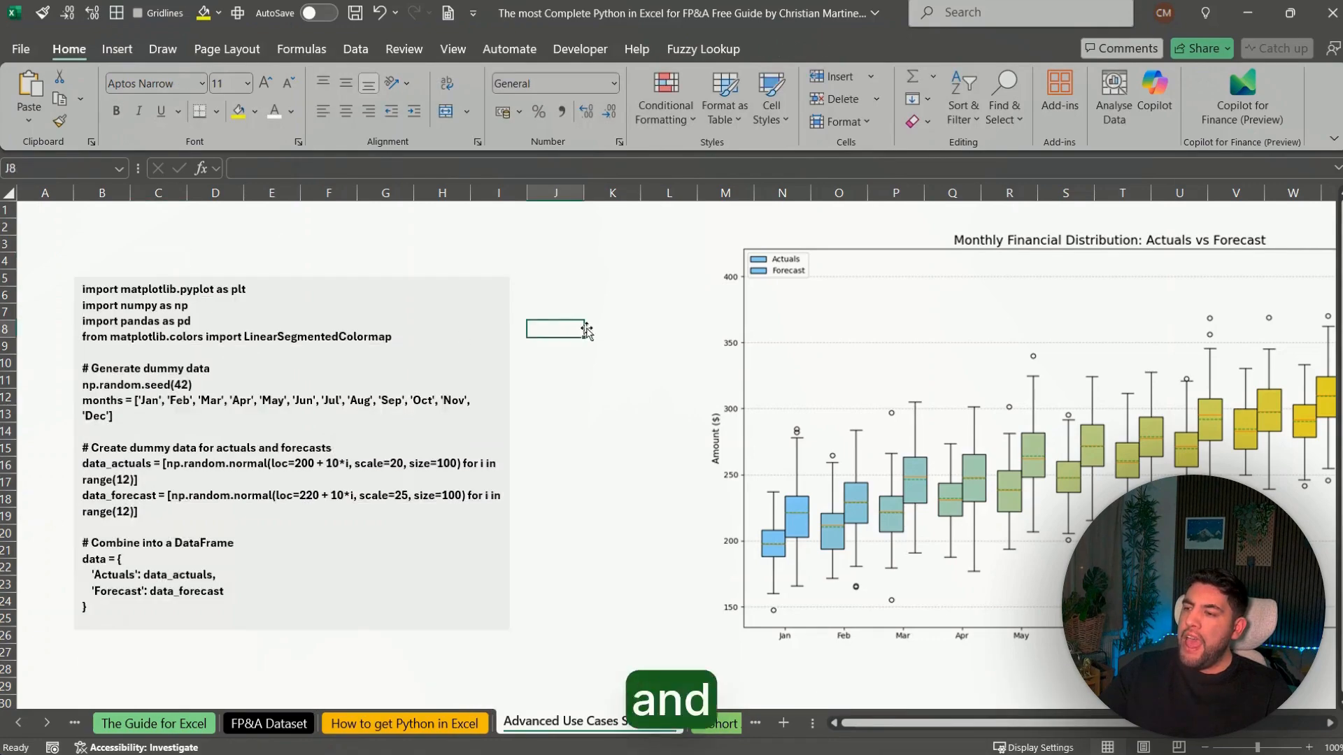
Paste the copied box plot code as a Python formula into empty cell C69 and look back at the chart it creates
{"action": "scroll", "coordinate": [295, 495], "scroll_direction": "down", "scroll_amount": 20}
{"action": "left_click", "coordinate": [142, 297]}
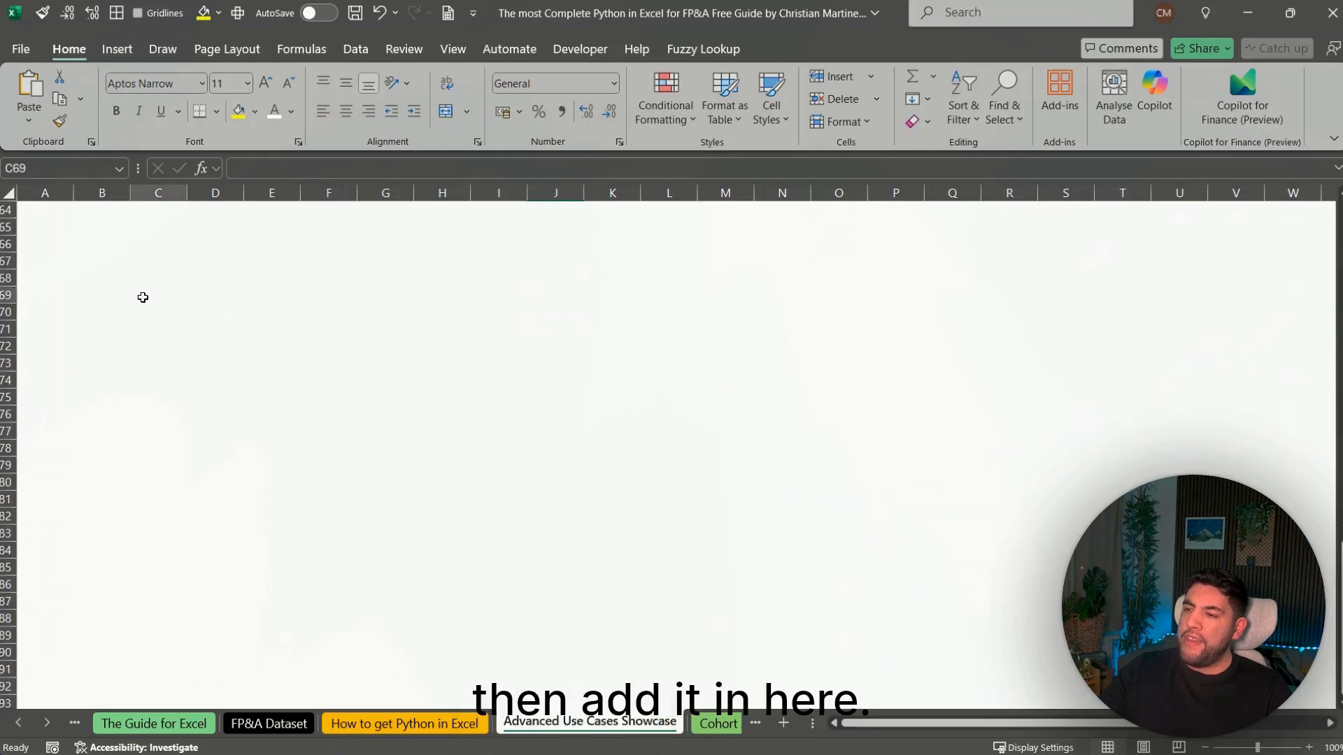
{"action": "type", "text": "="}
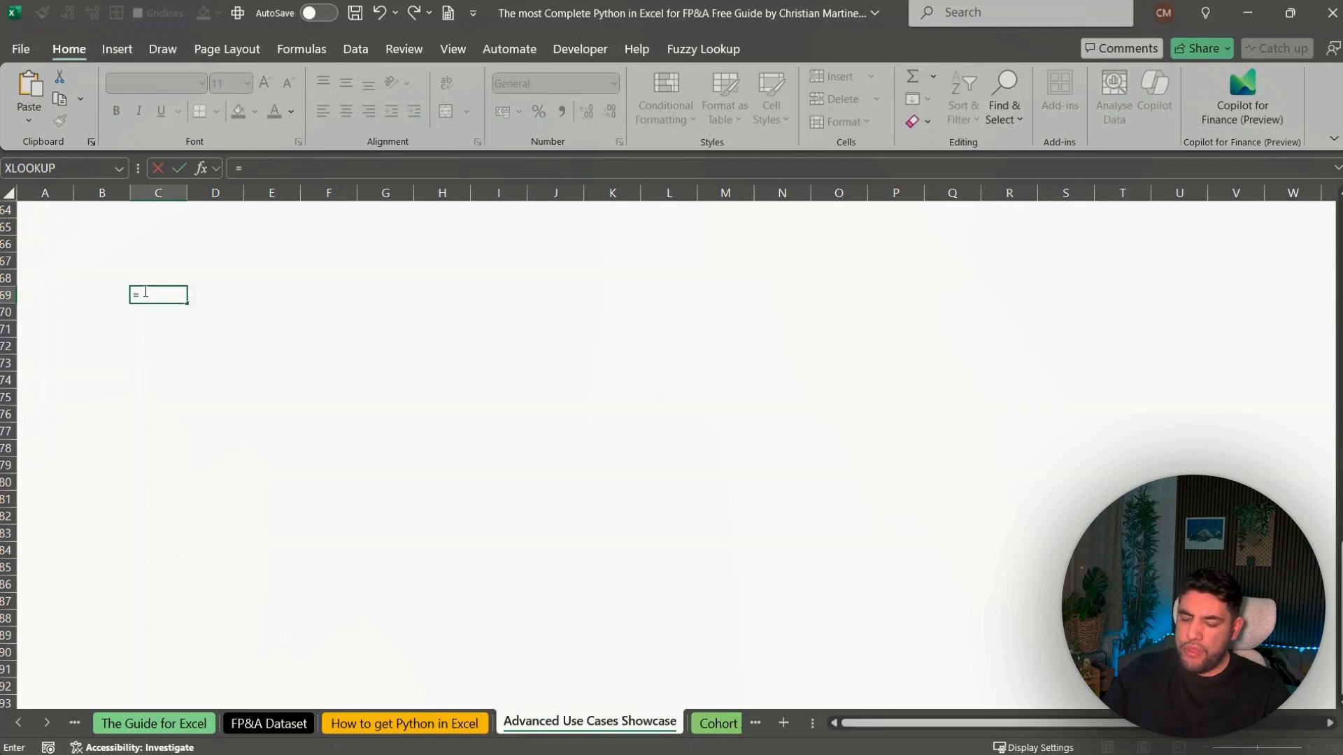
{"action": "key", "text": "ctrl+v"}
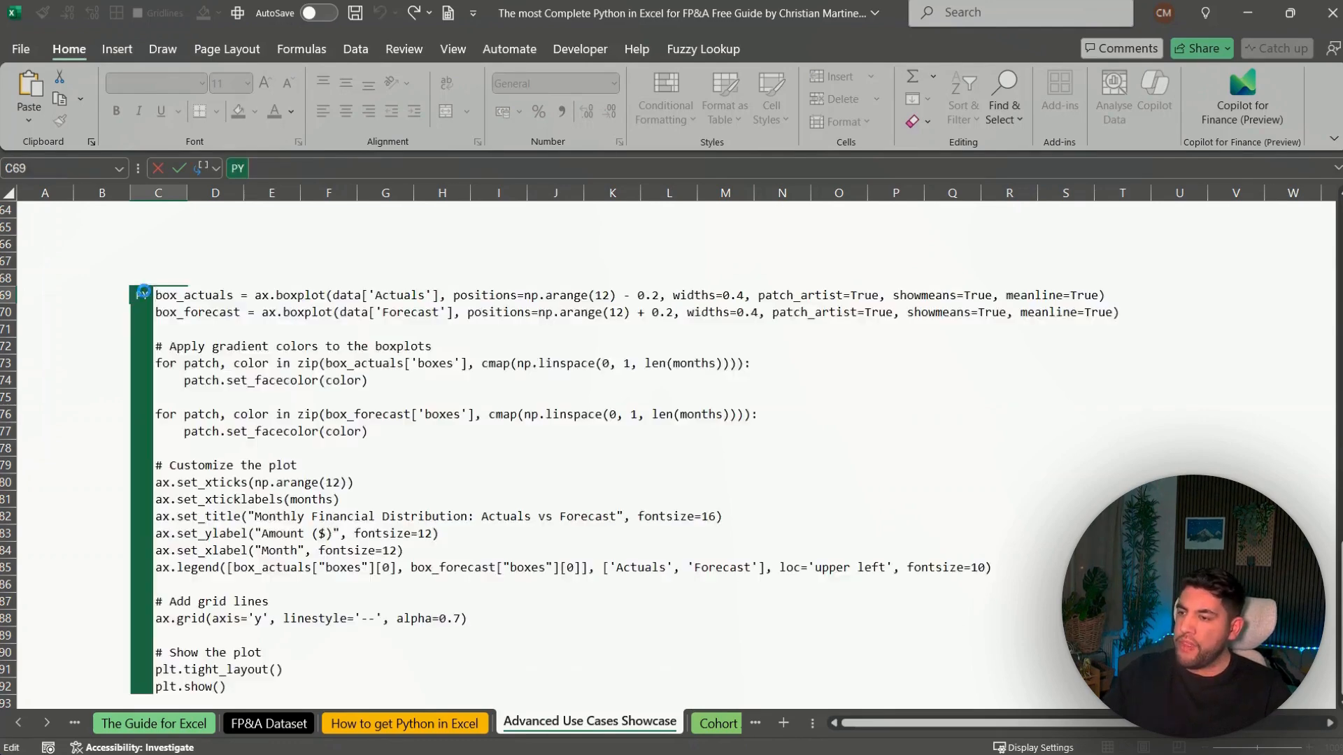
{"action": "left_click", "coordinate": [524, 169]}
{"action": "scroll", "coordinate": [620, 367], "scroll_direction": "up", "scroll_amount": 20}
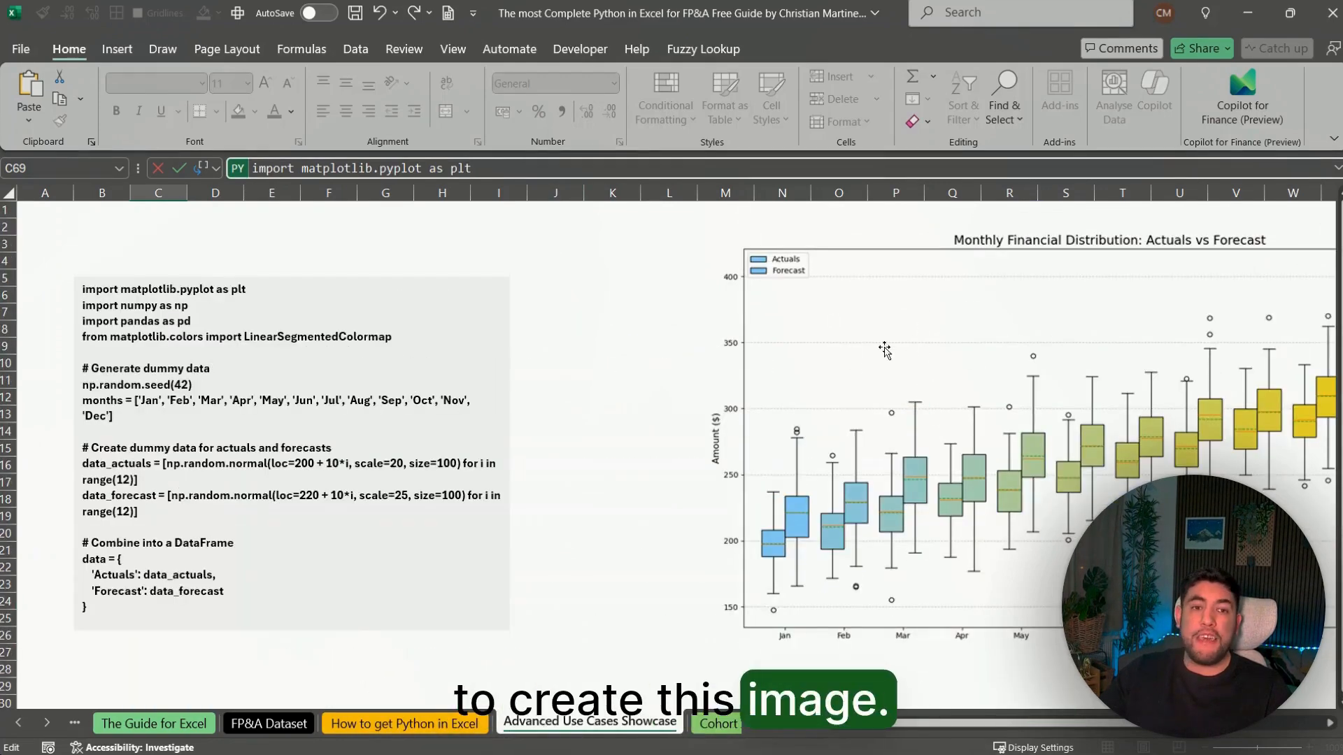
{"action": "scroll", "coordinate": [746, 414], "scroll_direction": "down", "scroll_amount": 18}
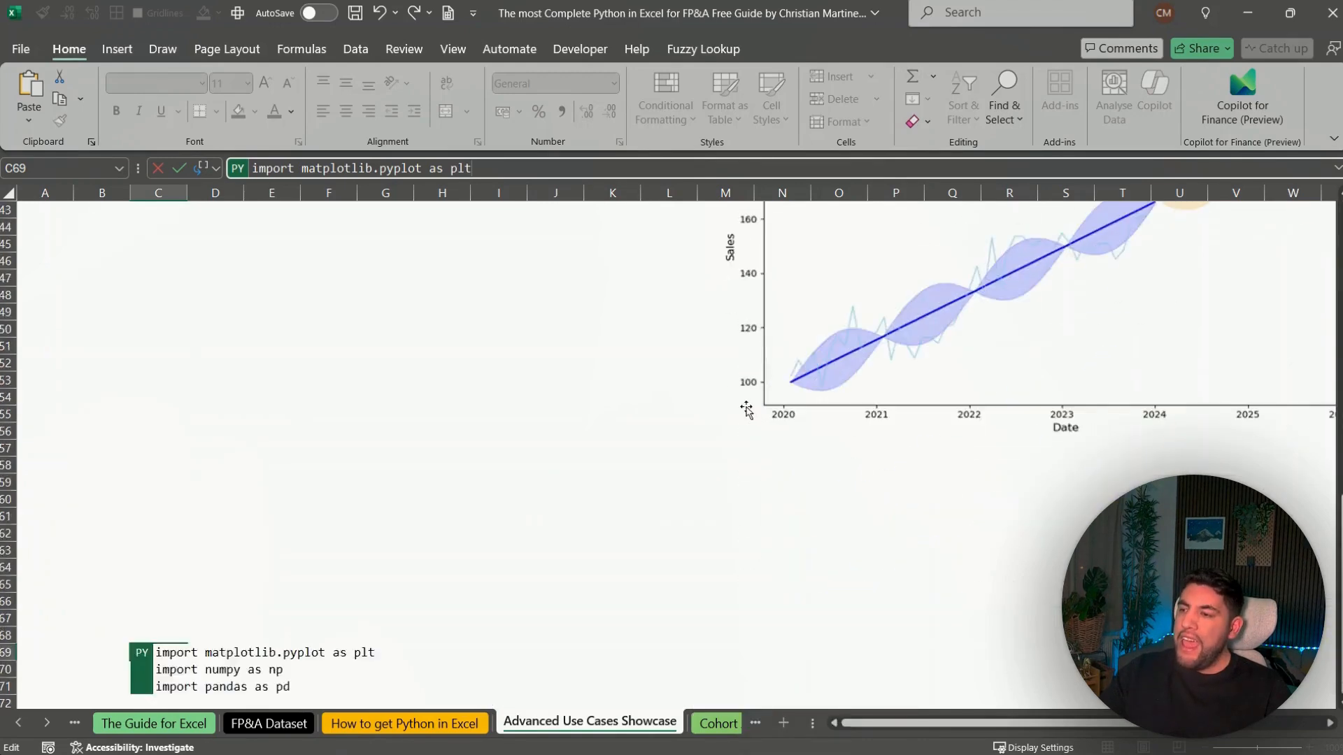
Remove all the pasted code from cell C69's Python formula and leave the cell empty
{"action": "left_click", "coordinate": [514, 168]}
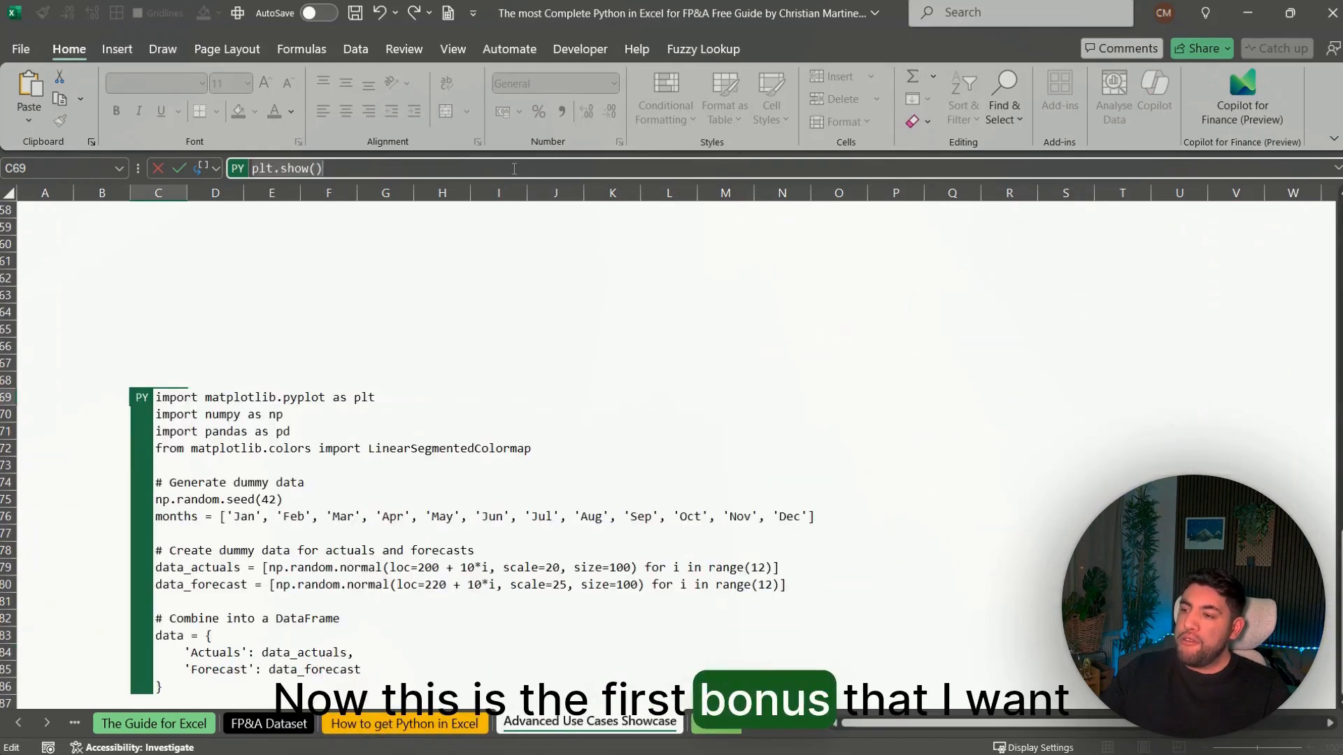
{"action": "key", "text": "BackSpace"}
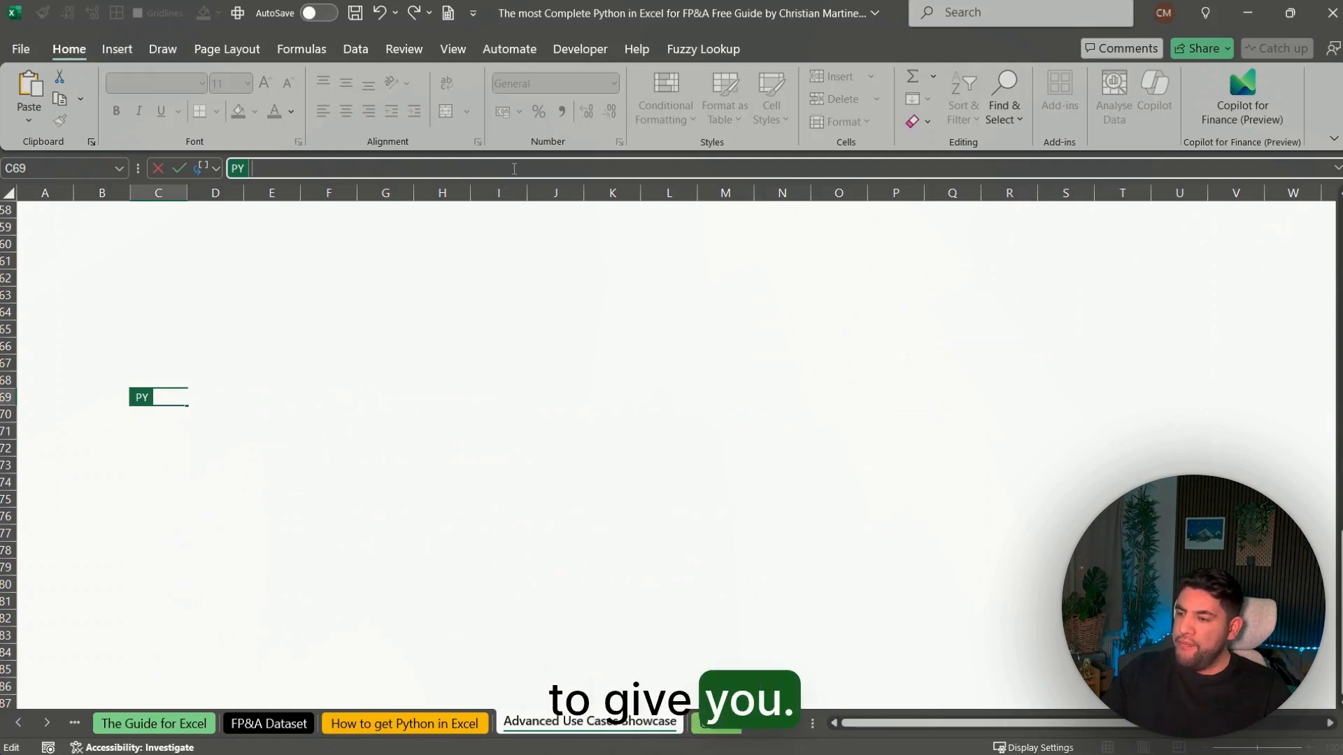
{"action": "key", "text": "ctrl+Return"}
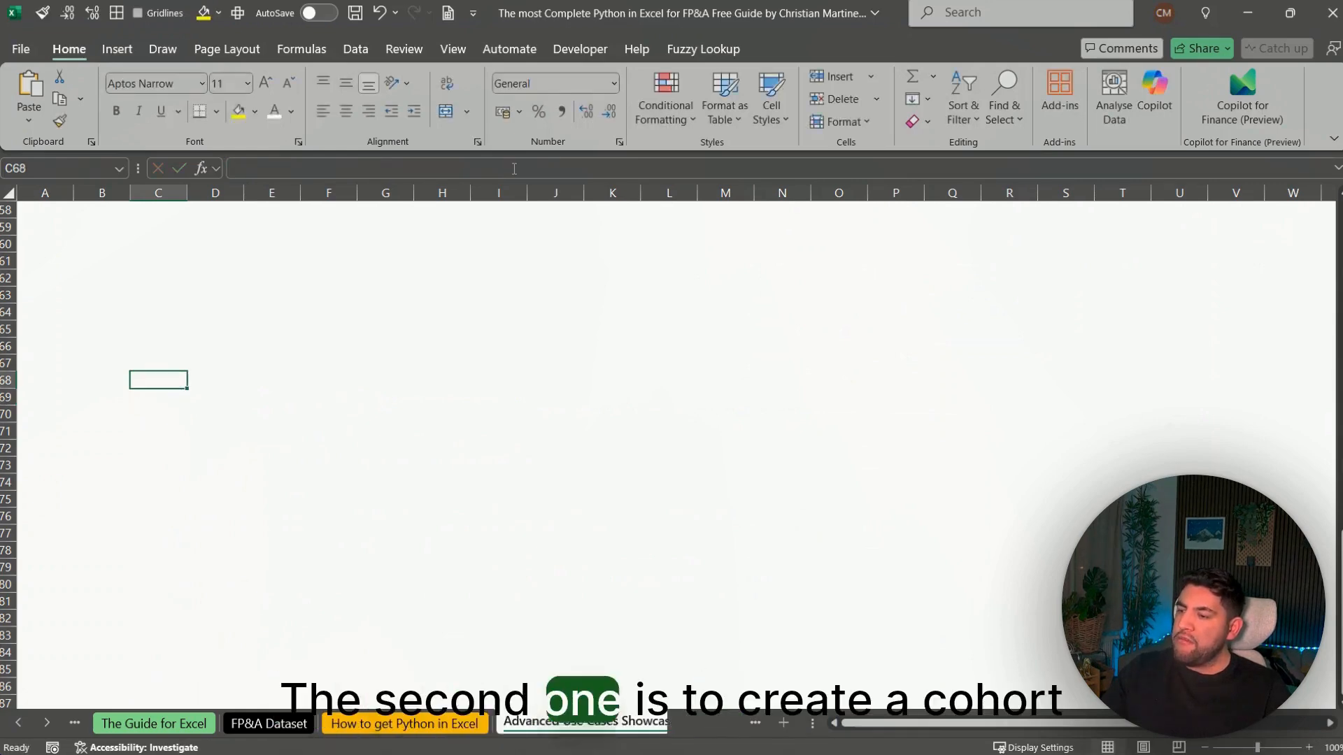
On the Cohort Analysis sheet, move the Retention Rate heatmap slightly up toward the title, and look over its code and source table
{"action": "key", "text": "ctrl+Page_Down"}
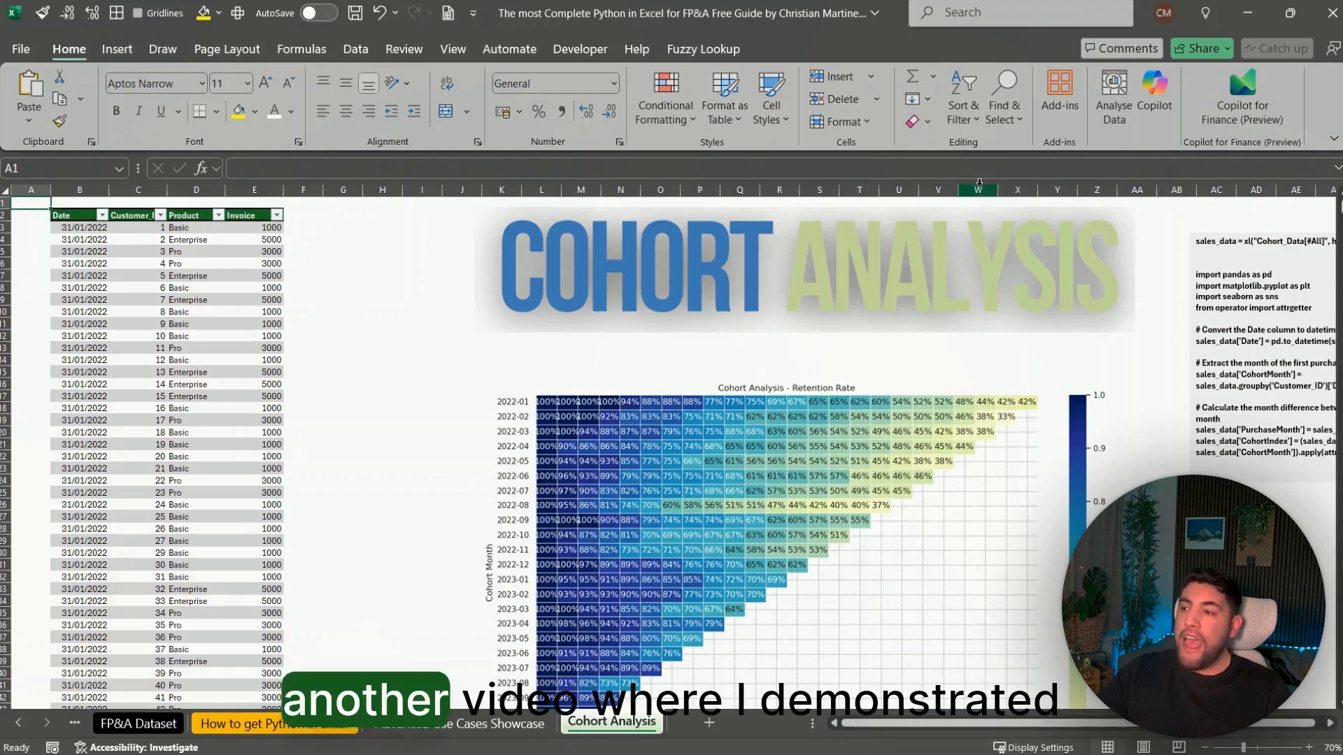
{"action": "left_click_drag", "start_coordinate": [881, 443], "coordinate": [884, 413]}
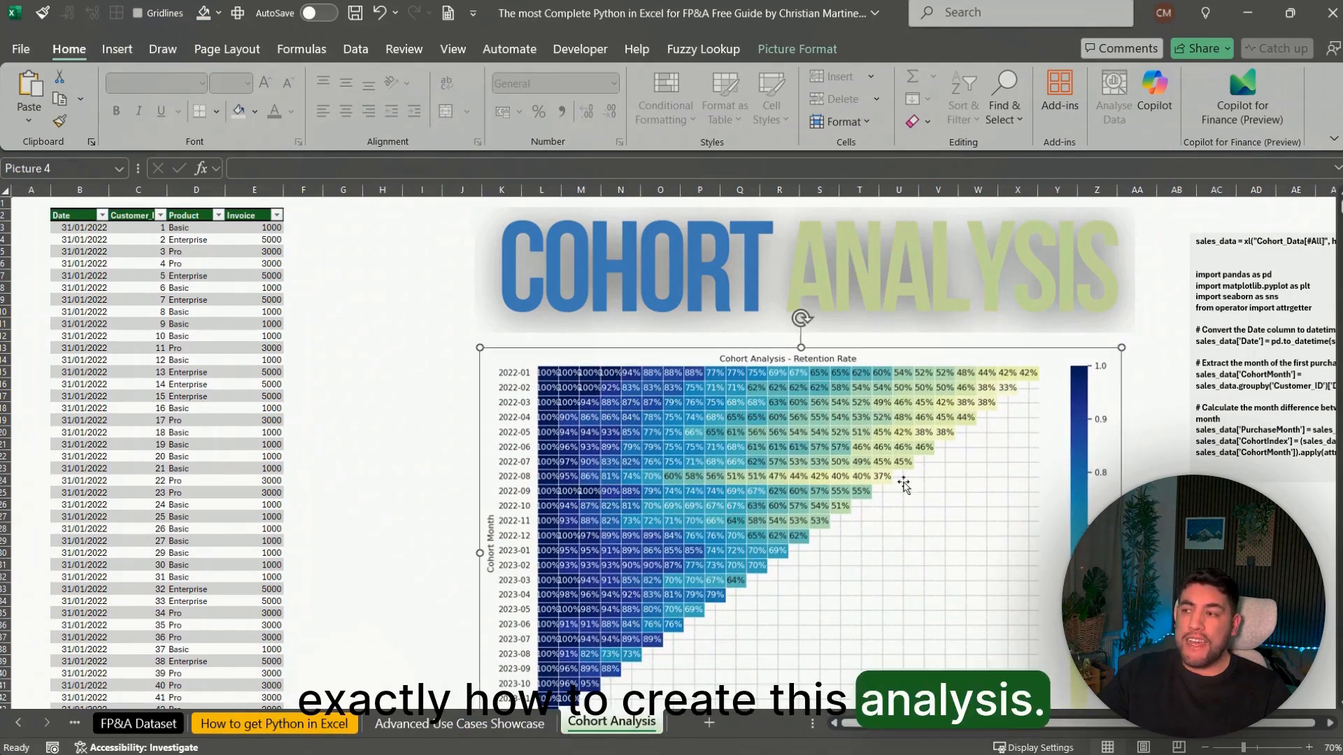
{"action": "left_click", "coordinate": [1259, 319]}
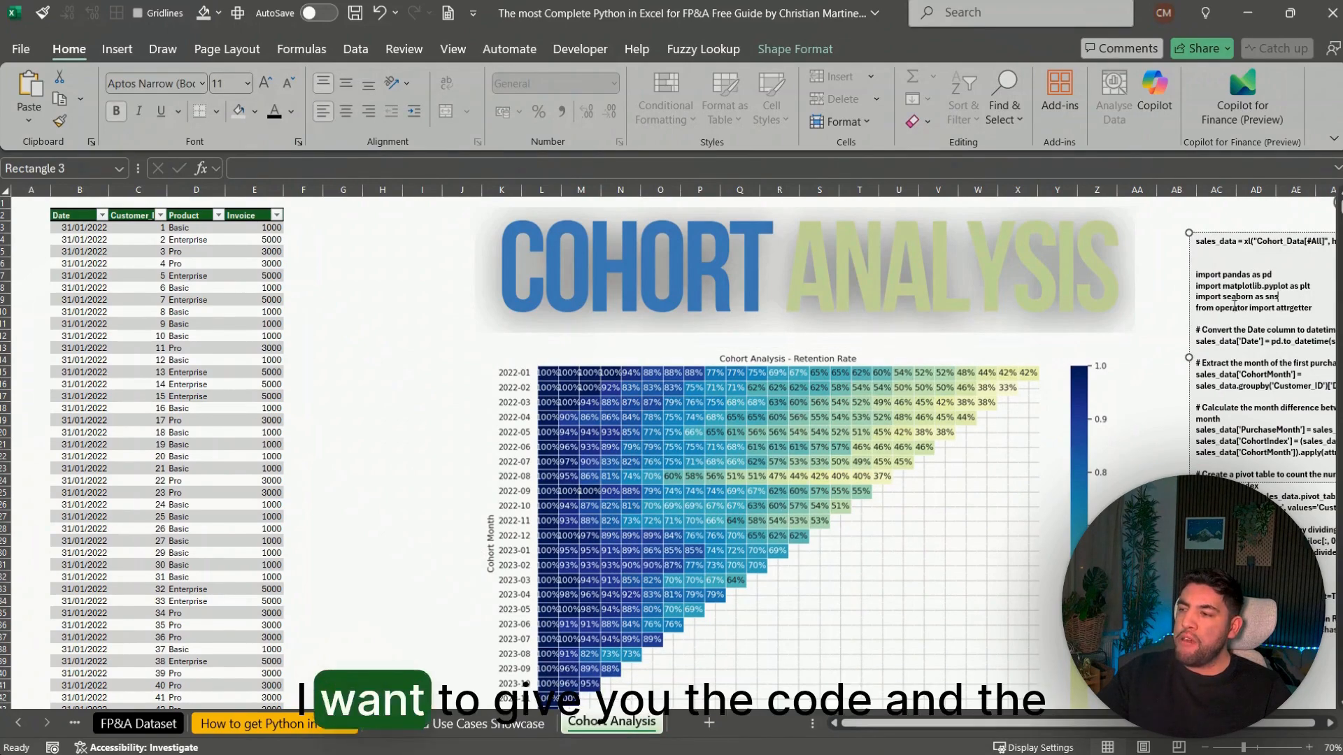
{"action": "left_click", "coordinate": [383, 262]}
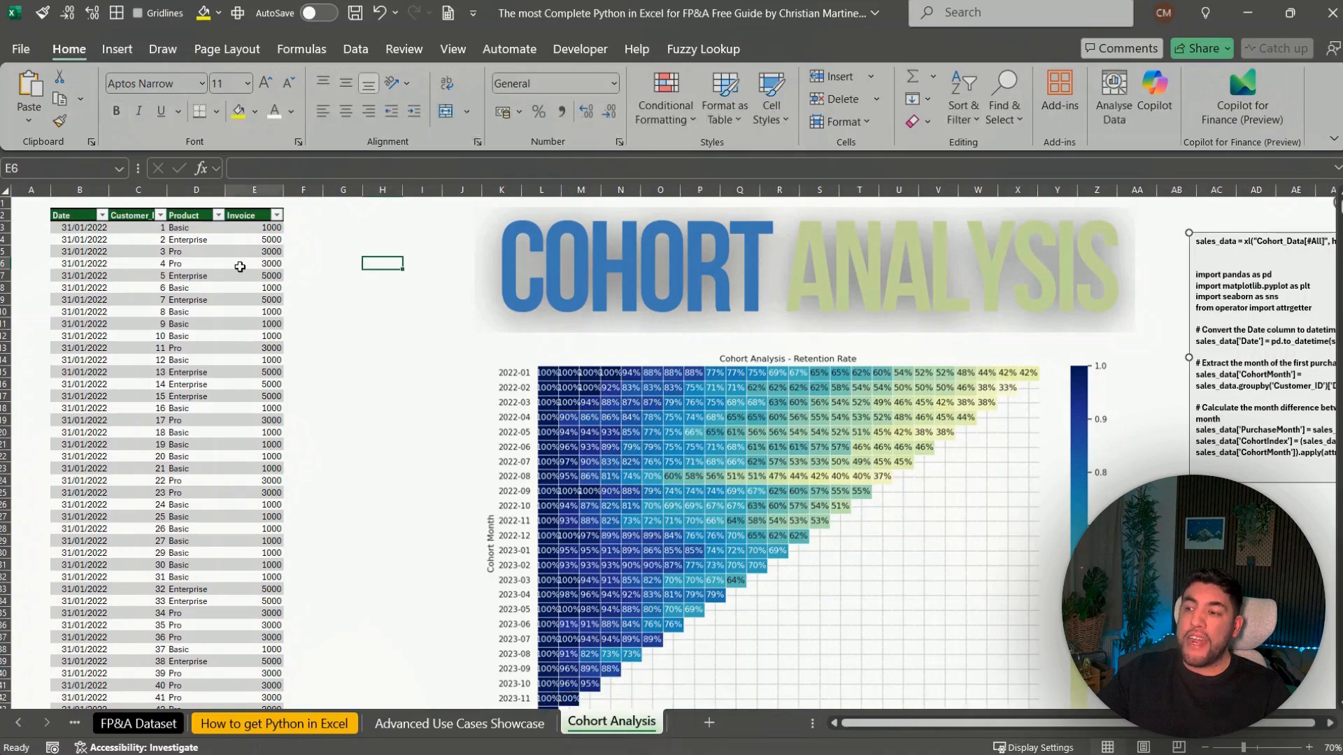
{"action": "left_click", "coordinate": [245, 265]}
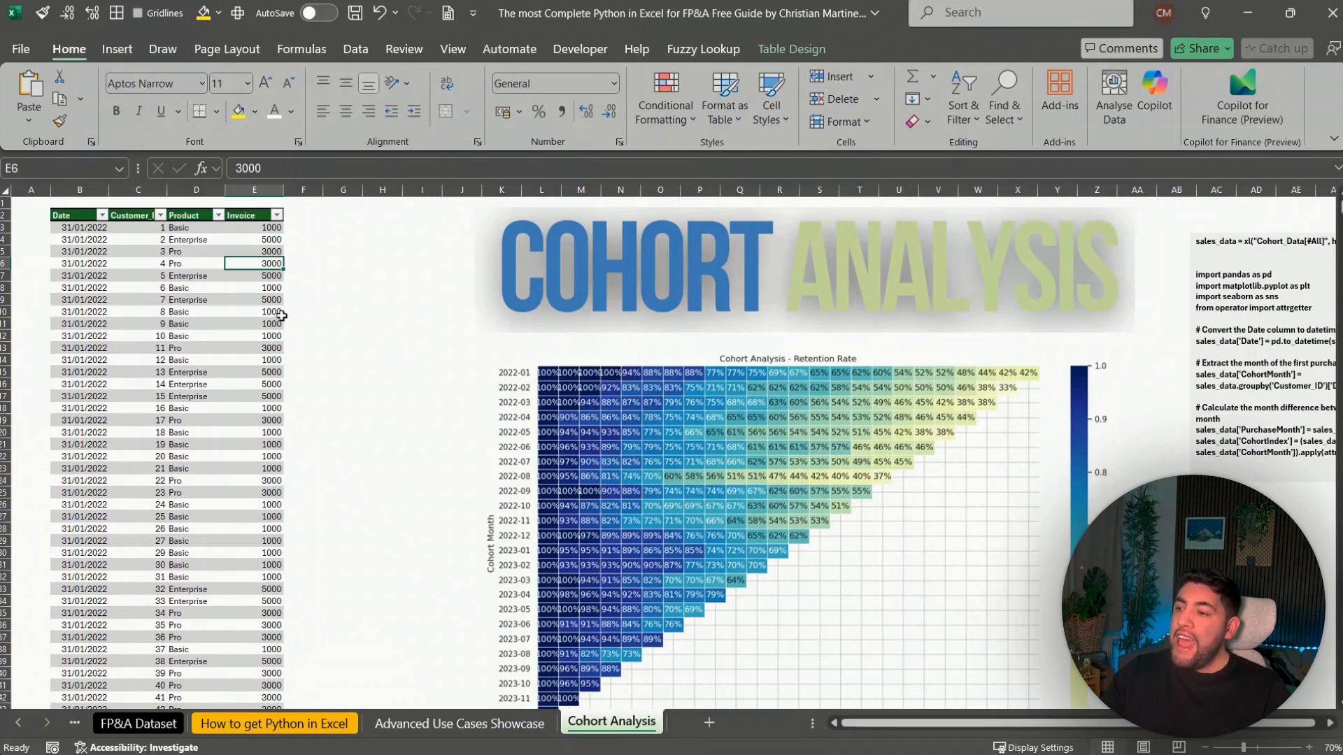
{"action": "left_click", "coordinate": [381, 252]}
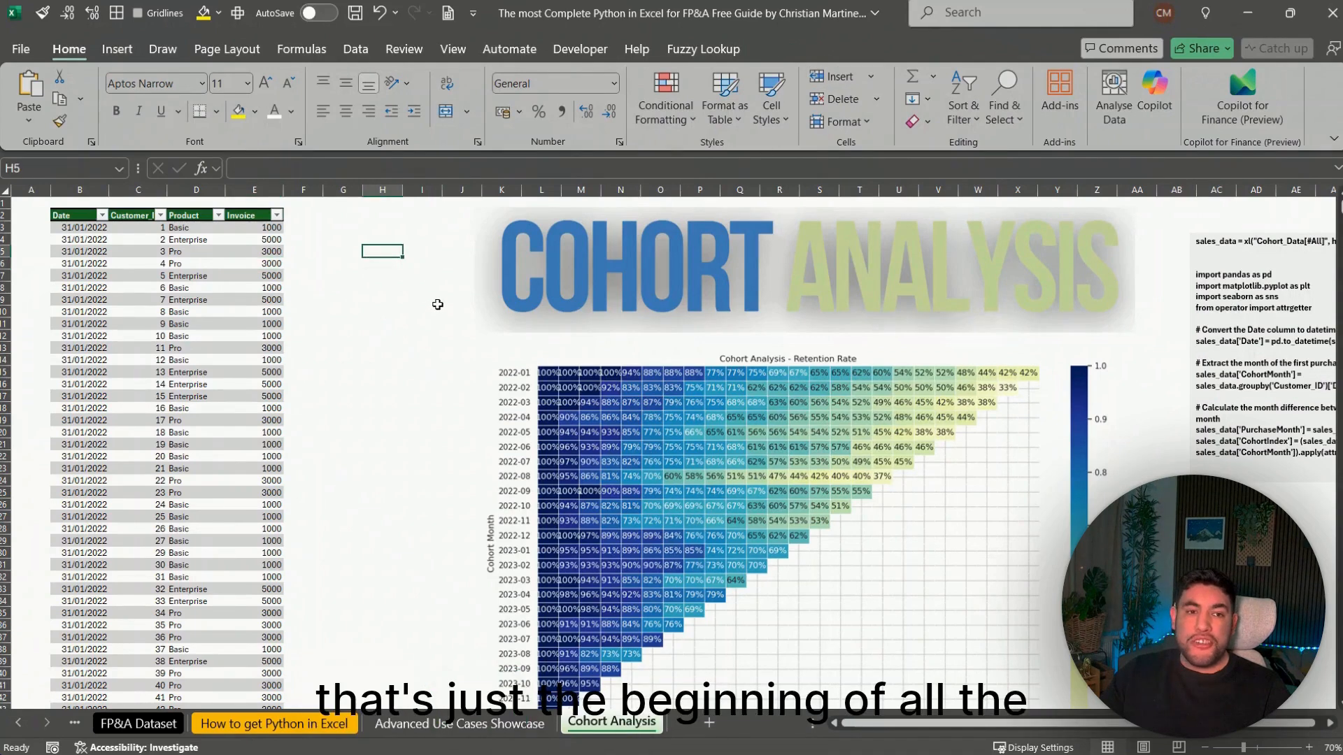